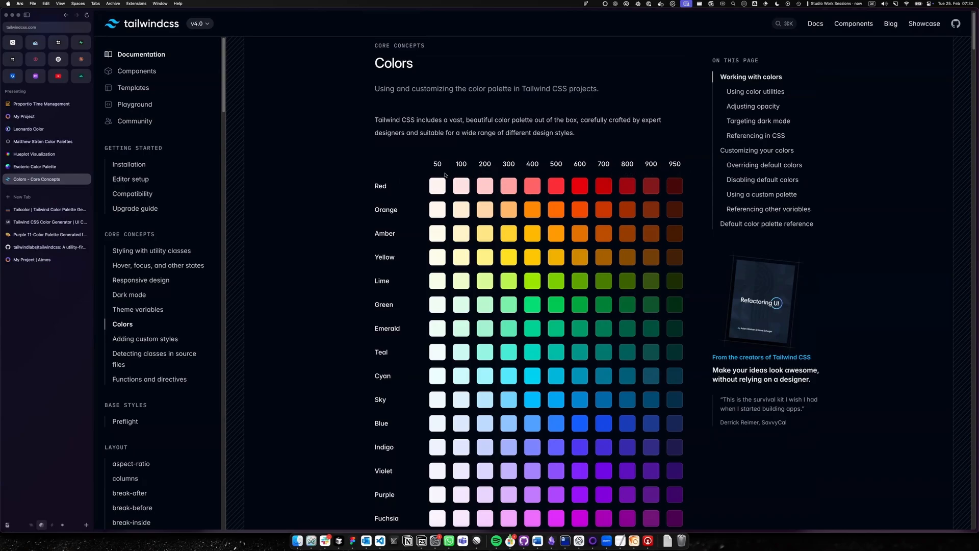
Step: Examine the default Tailwind color grid from Red to Stone, focusing on the 500 shades
scroll(558, 160, "down", 4)
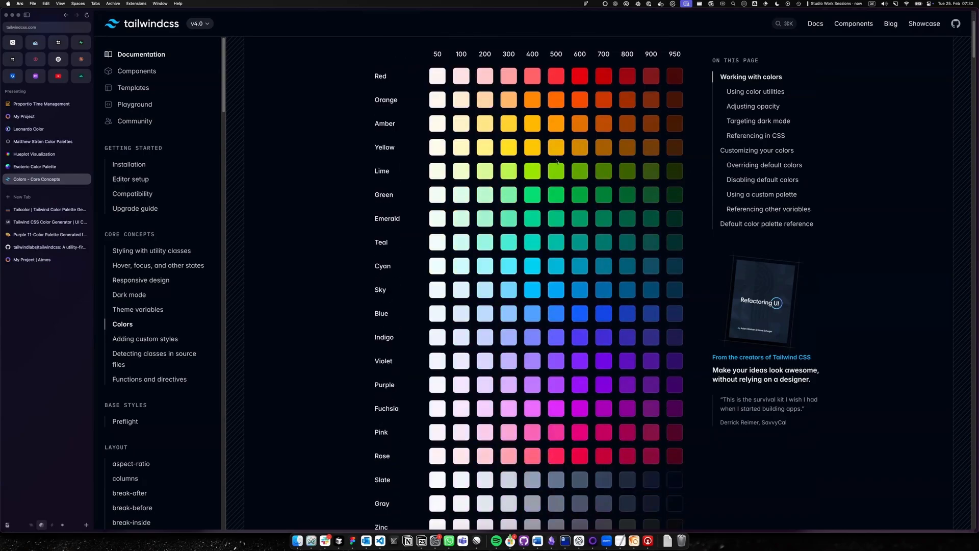
scroll(527, 159, "down", 6)
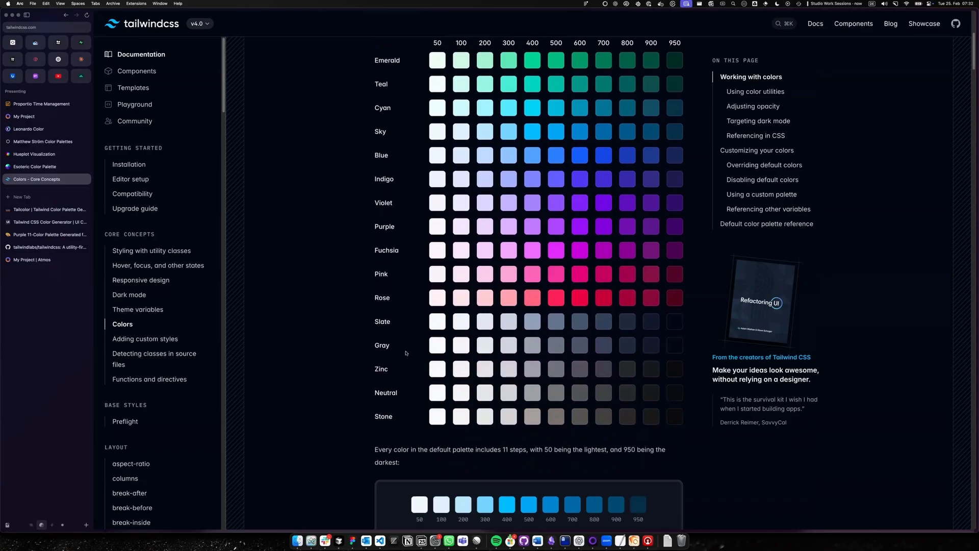
scroll(561, 265, "up", 5)
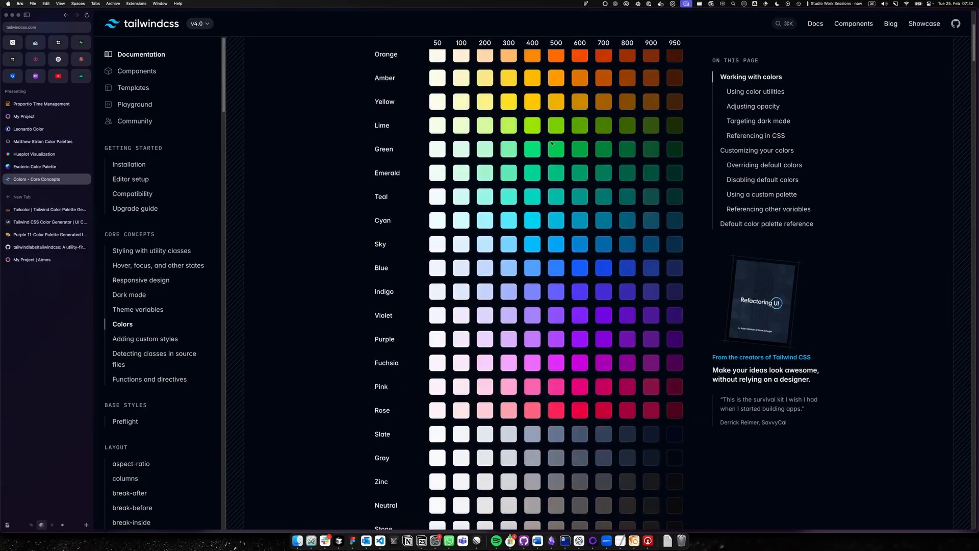
scroll(550, 201, "down", 3)
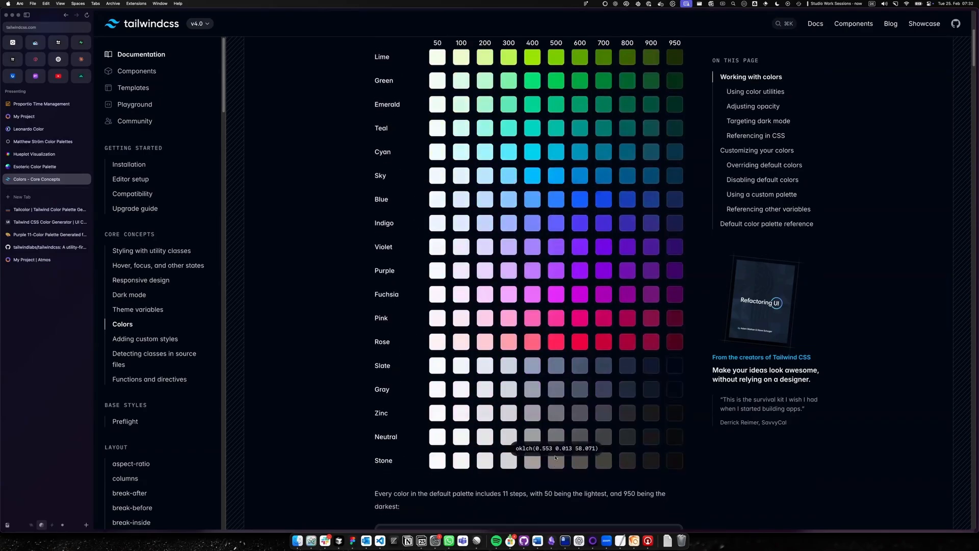
scroll(561, 351, "up", 5)
mouse_move(558, 89)
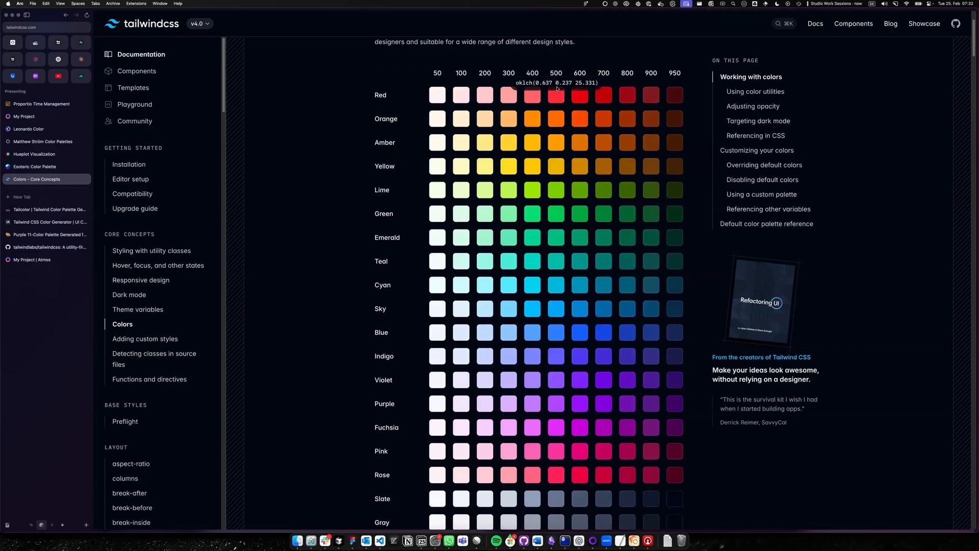
Step: Switch to Tokens Studio and open the base token set inside the global folder
left_click(13, 42)
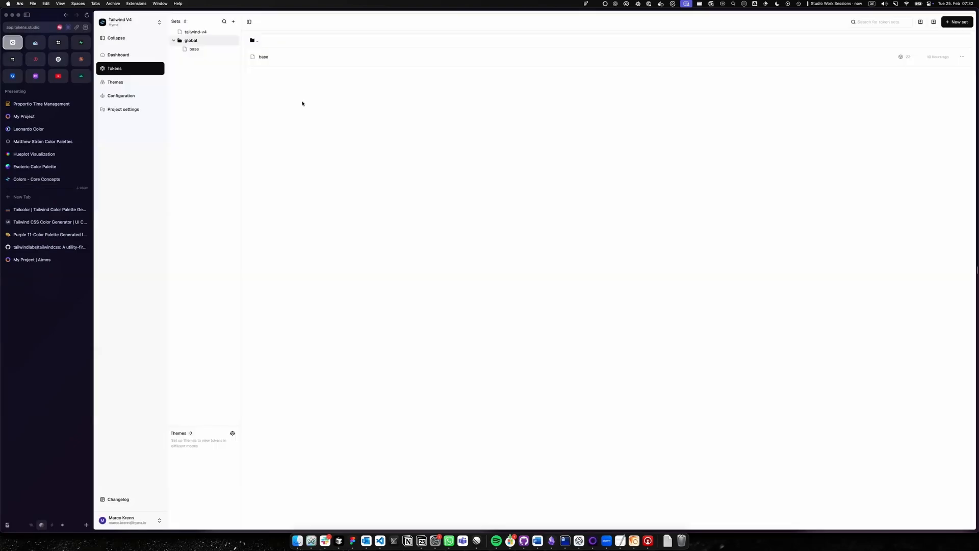
left_click(194, 49)
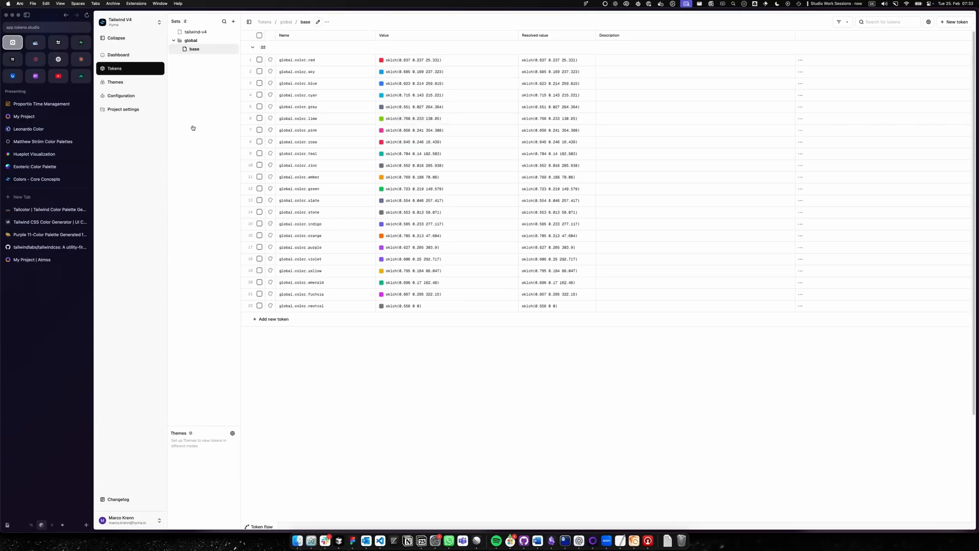
left_click(203, 113)
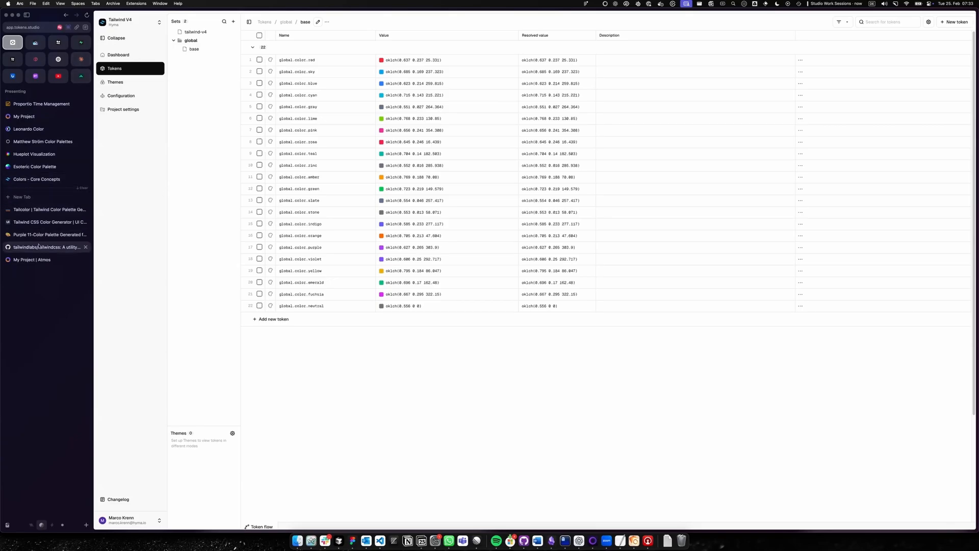
Step: Return to the Tailwind Colors documentation and find the Default color palette reference section
left_click(40, 211)
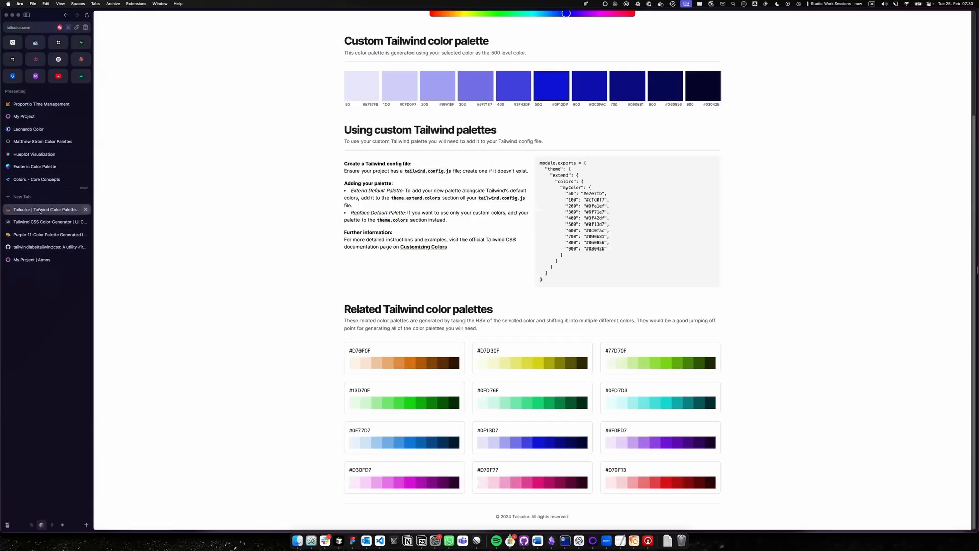
left_click(36, 179)
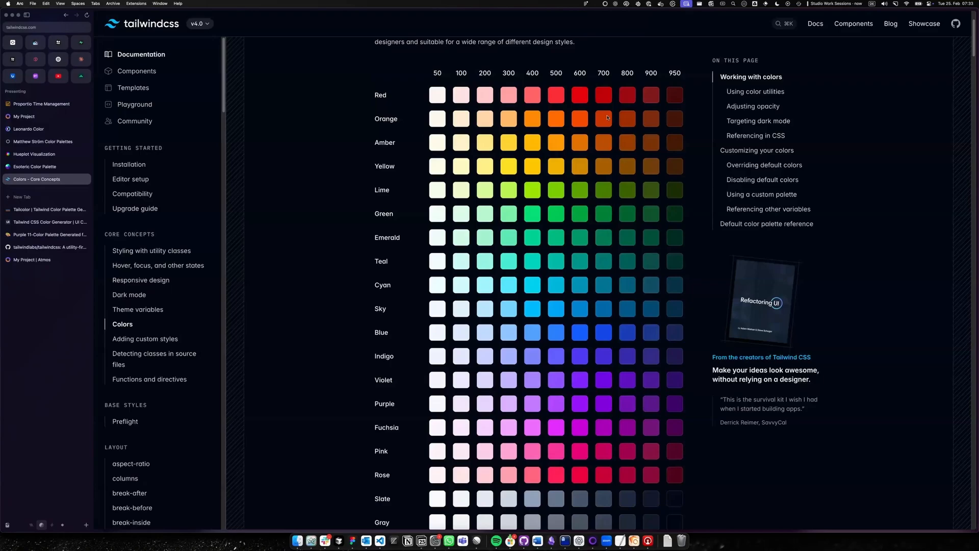
scroll(608, 117, "down", 5)
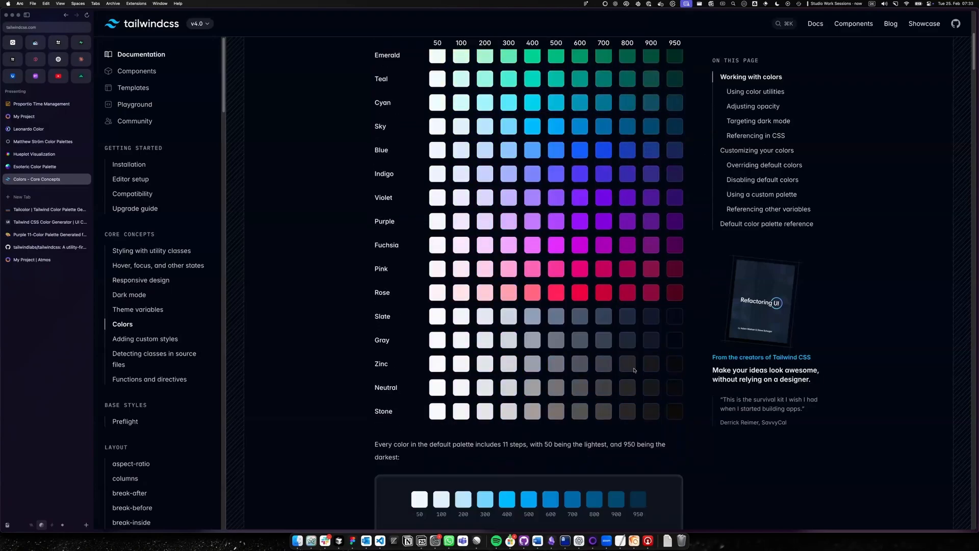
scroll(517, 291, "down", 10)
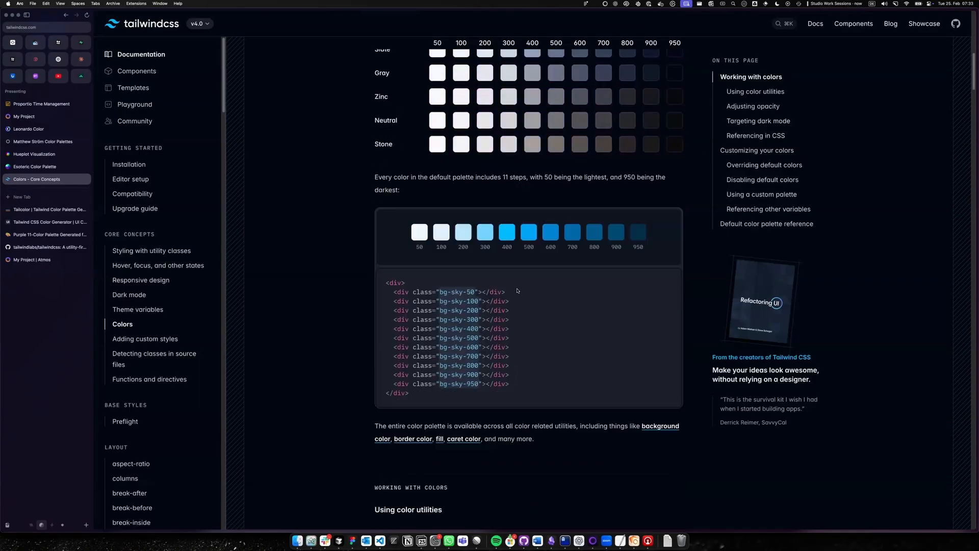
scroll(540, 298, "down", 15)
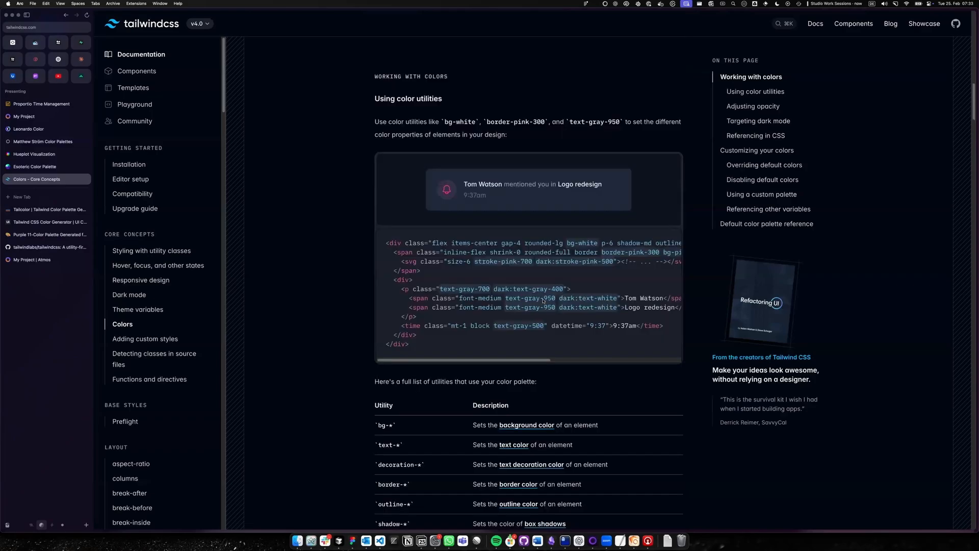
scroll(543, 301, "down", 9)
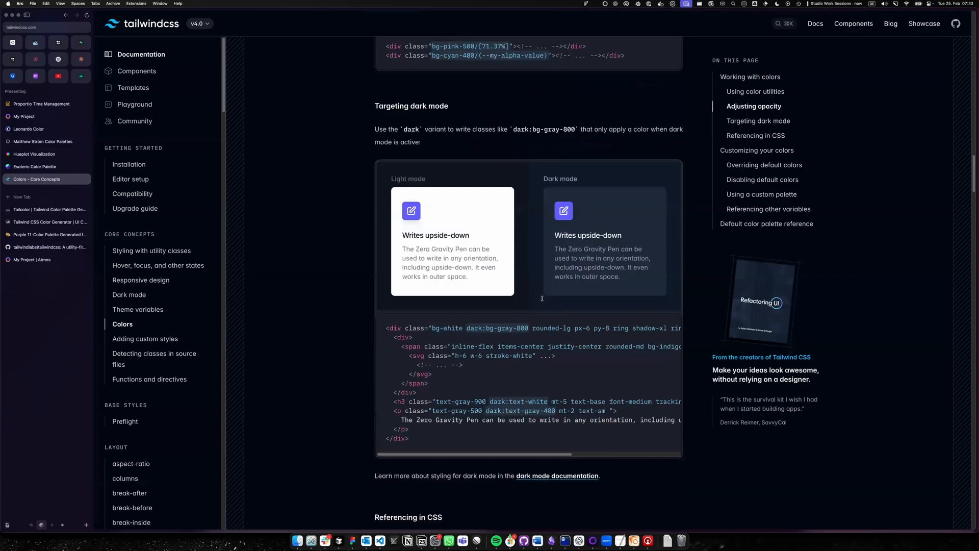
scroll(536, 303, "down", 5)
scroll(535, 304, "down", 12)
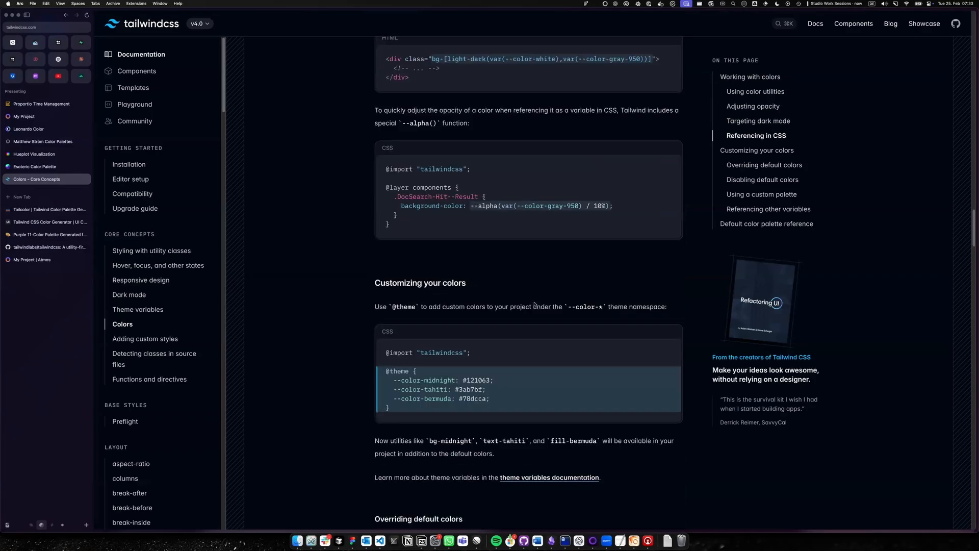
scroll(534, 303, "down", 13)
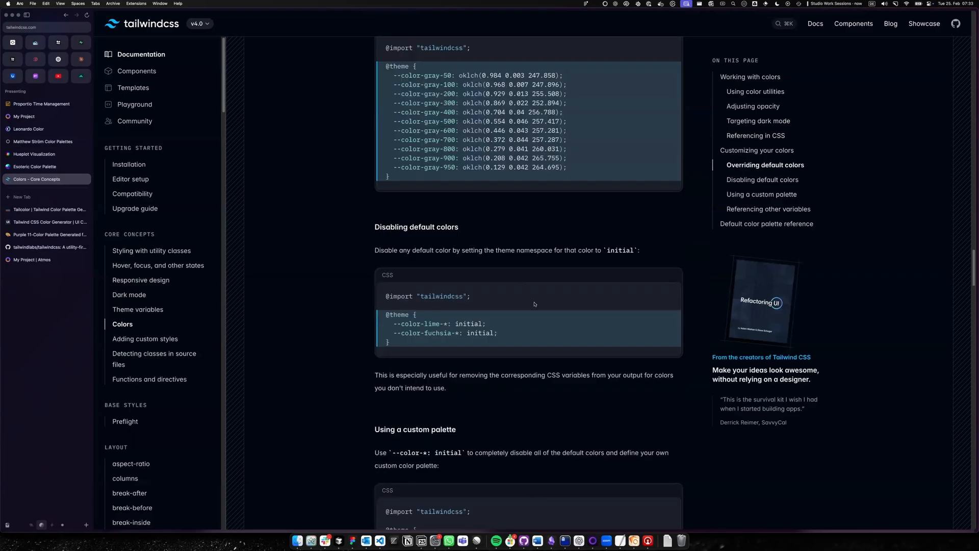
scroll(534, 303, "down", 12)
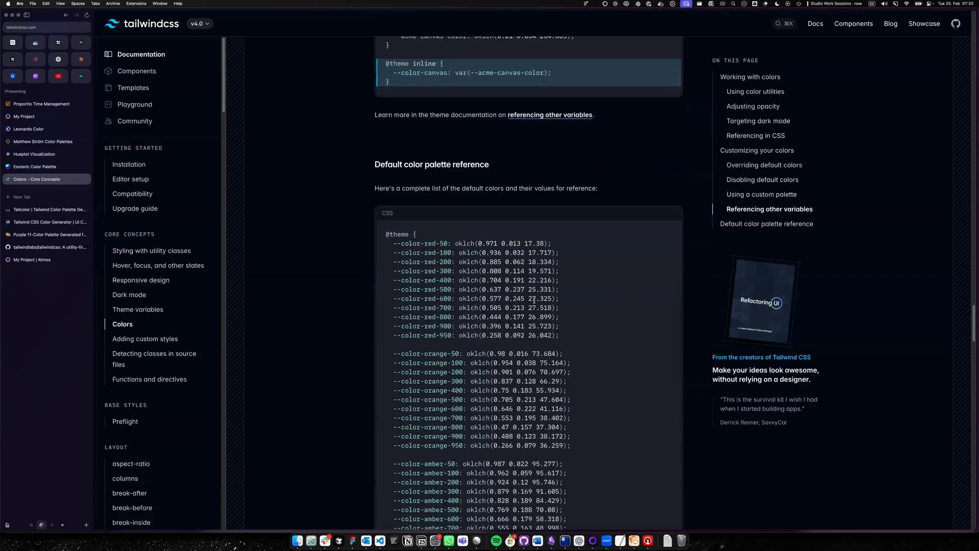
scroll(439, 158, "down", 2)
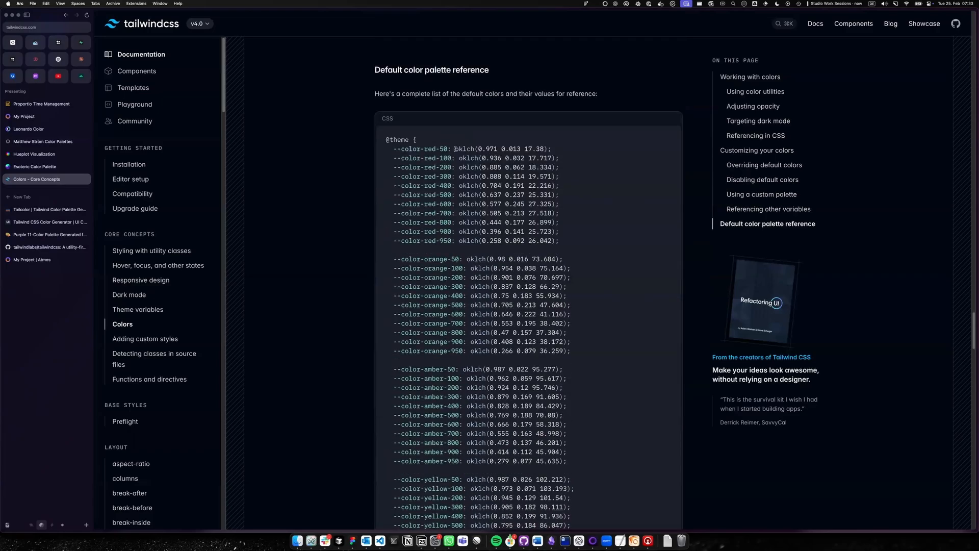
Step: Examine the OKLCH values in the default color palette reference, starting with color-red-50 and continuing through the purple and fuchsia shades
left_click_drag(455, 149, 551, 148)
left_click(418, 149)
scroll(507, 362, "down", 2)
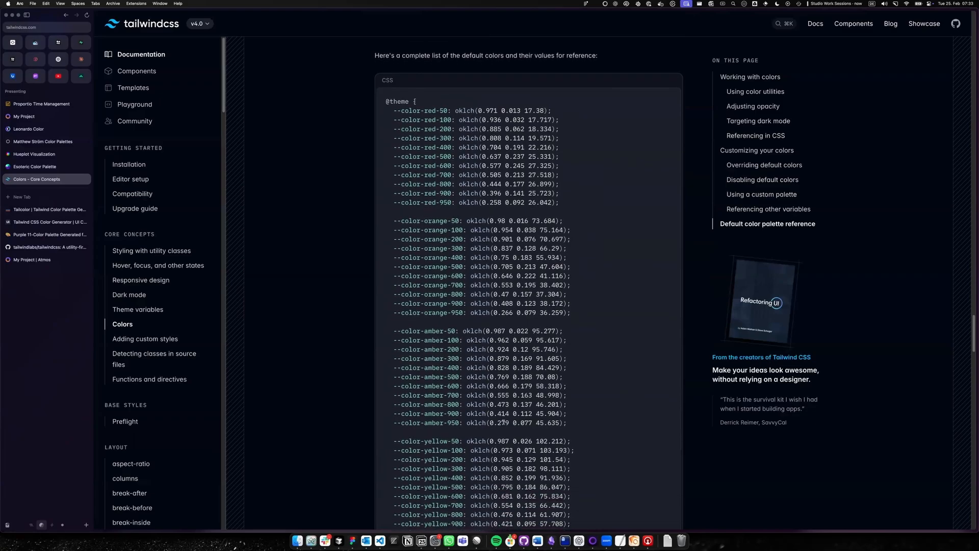
scroll(504, 413, "down", 5)
scroll(508, 362, "down", 2)
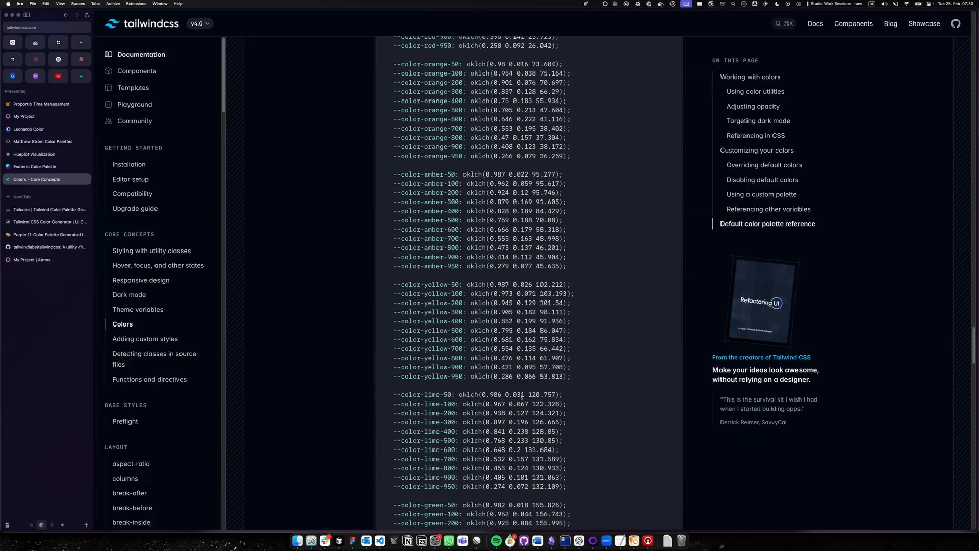
scroll(503, 292, "down", 5)
scroll(507, 438, "down", 5)
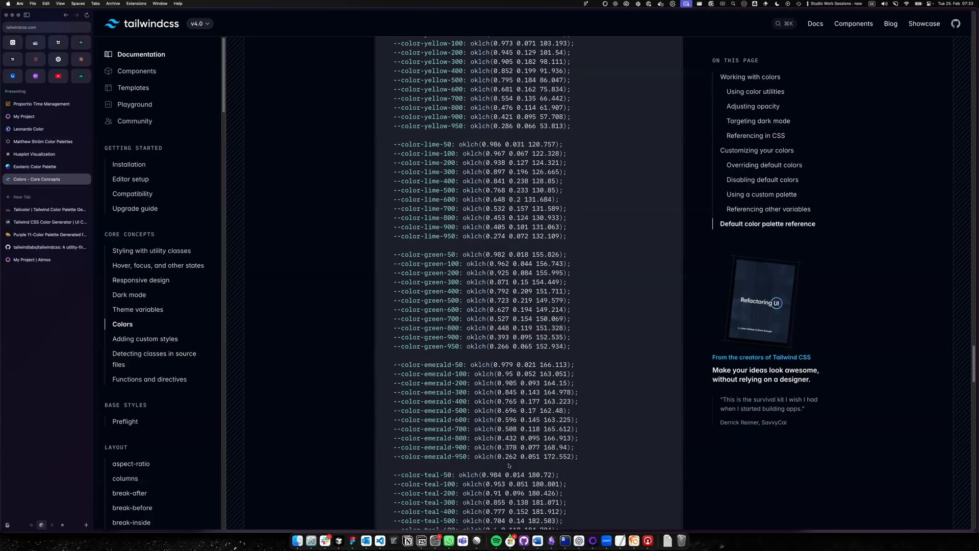
scroll(511, 386, "down", 6)
scroll(511, 386, "down", 4)
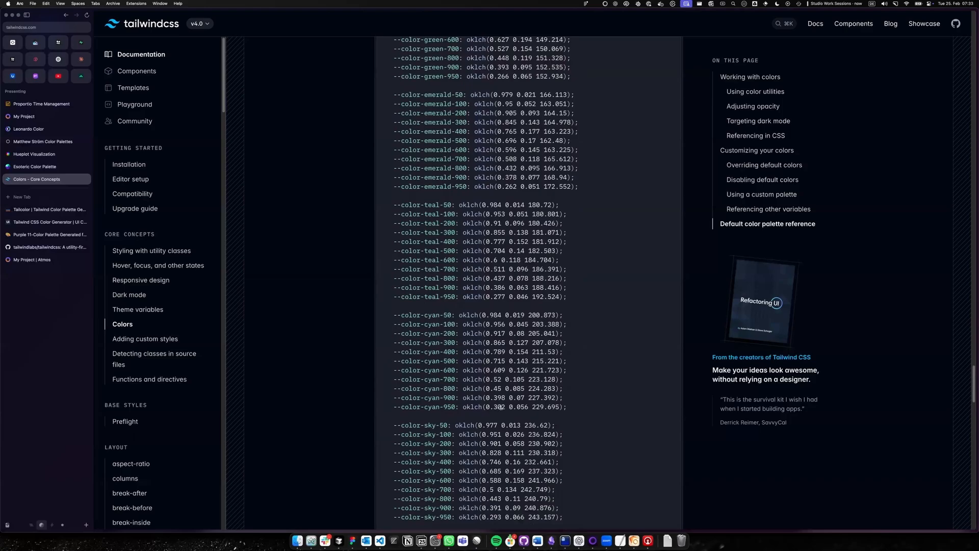
scroll(512, 407, "down", 5)
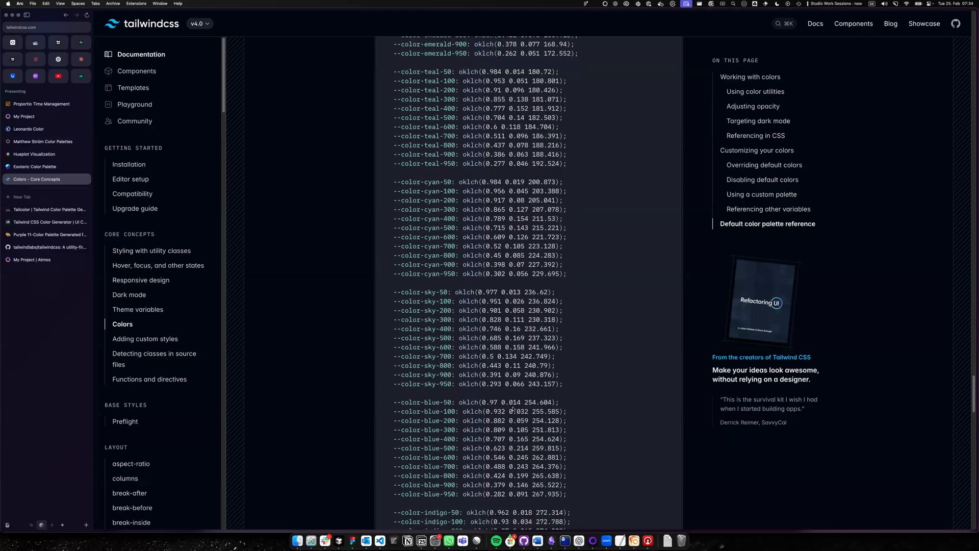
scroll(499, 395, "down", 7)
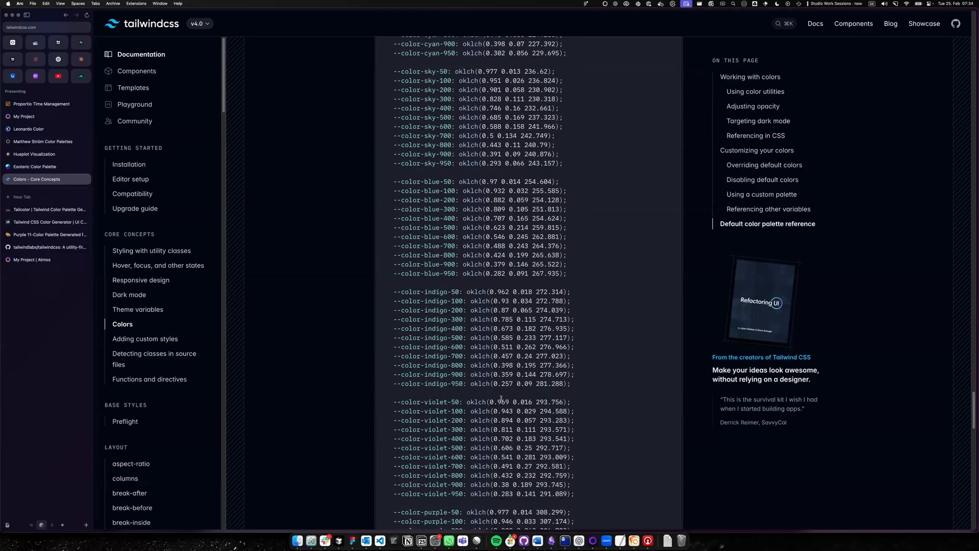
scroll(504, 383, "down", 1)
scroll(511, 352, "down", 5)
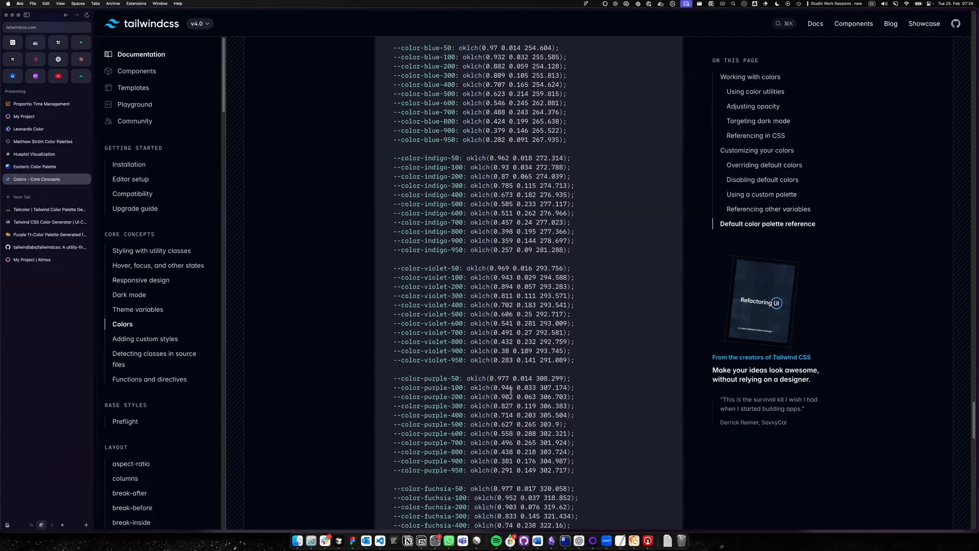
scroll(529, 399, "up", 11)
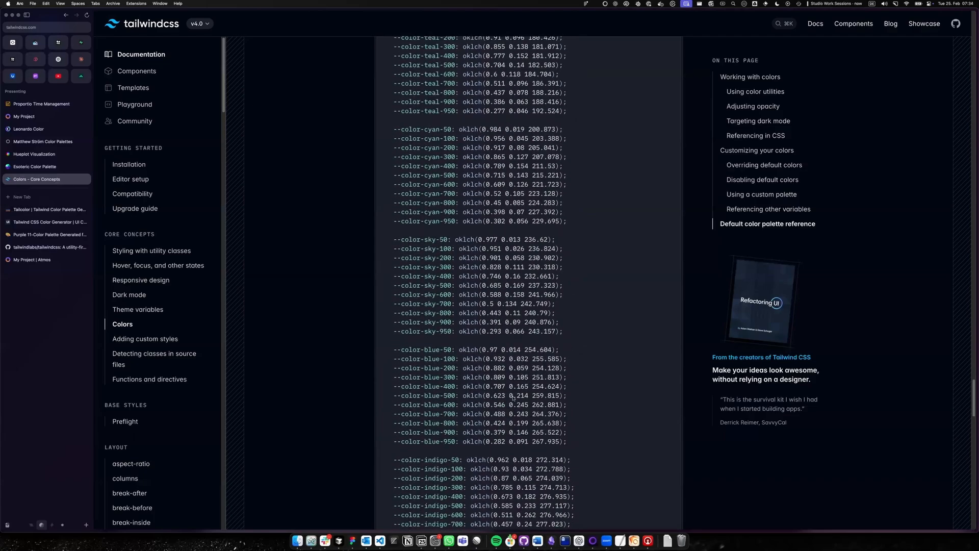
scroll(514, 398, "up", 20)
scroll(499, 198, "down", 8)
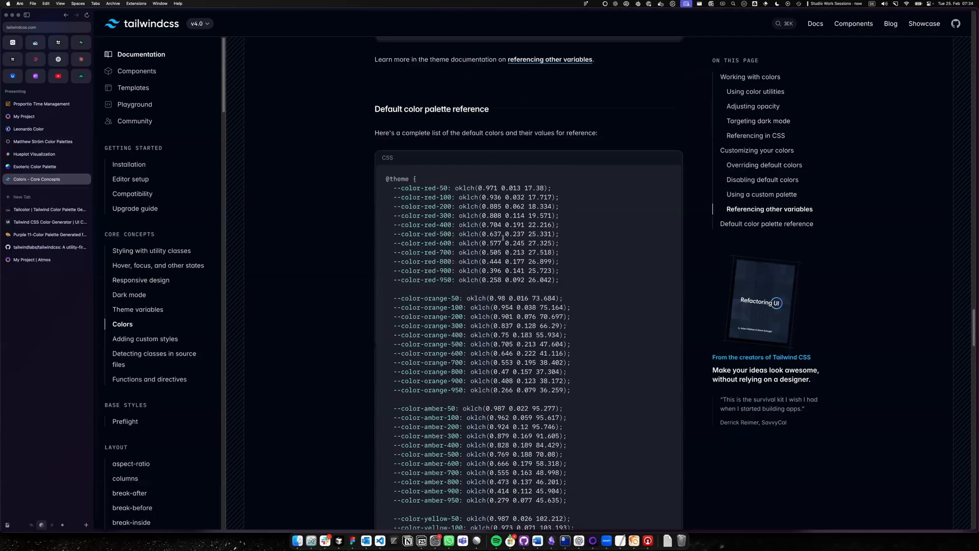
scroll(503, 238, "down", 1)
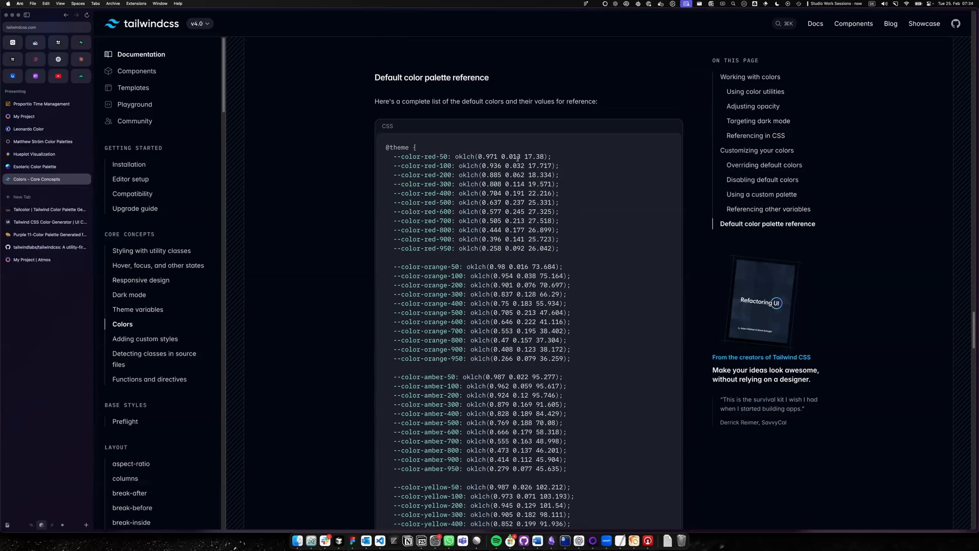
Step: Open the OKLCH Color Picker & Converter in a new tab and rotate its 3D color space model
key("super+t")
type("ok")
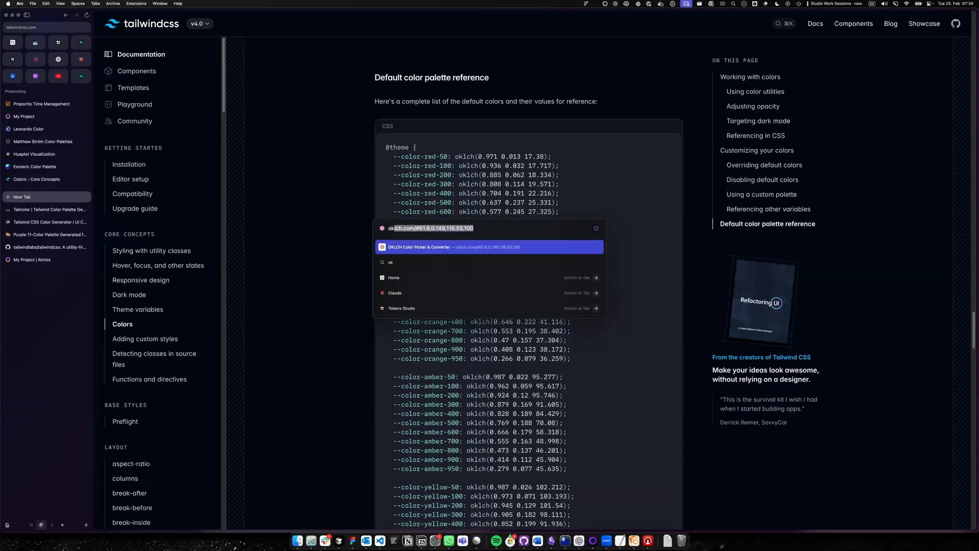
type("l")
key("Return")
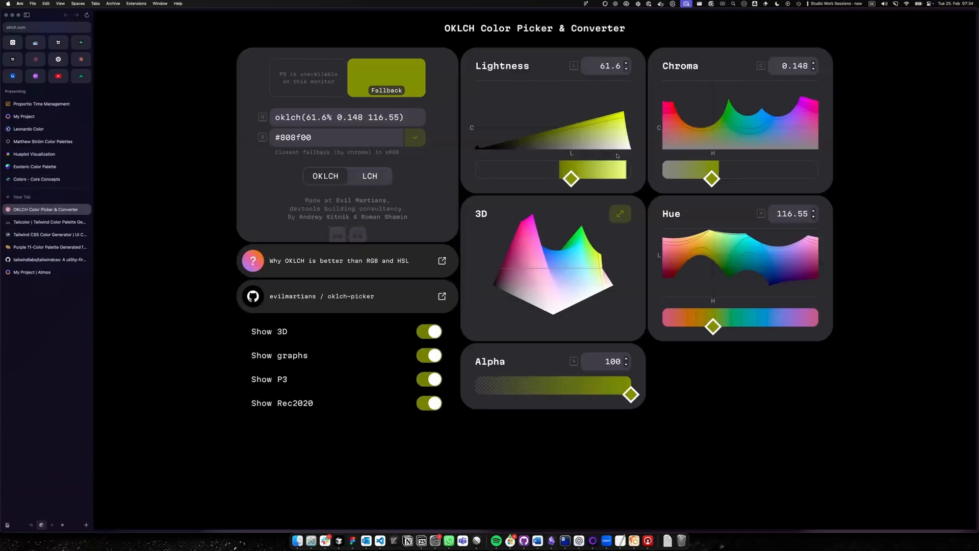
mouse_move(558, 300)
left_mouse_down()
mouse_move(628, 305)
mouse_move(569, 307)
mouse_move(576, 300)
left_mouse_up()
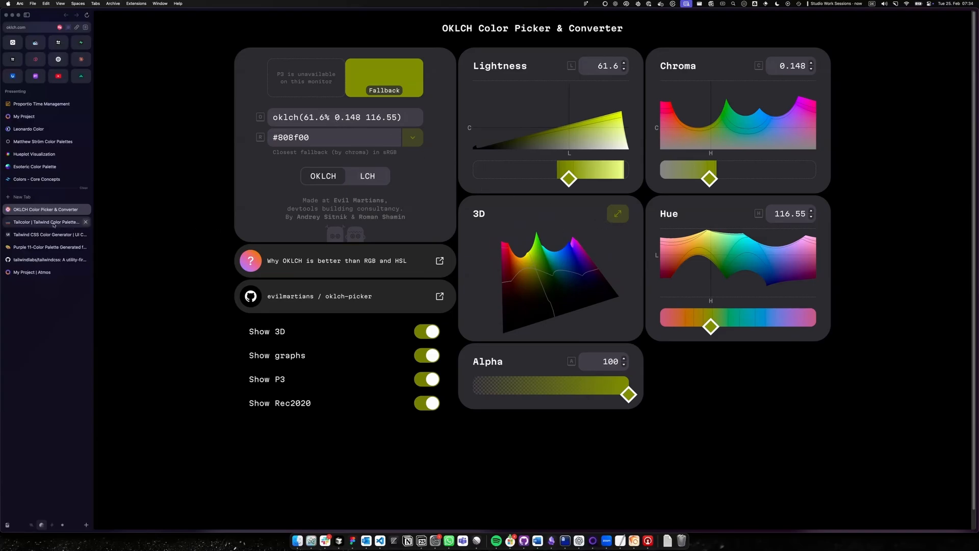
Step: Return to the Tailwind Colors documentation and highlight the decimals of the chroma value of color-green-500 in the palette reference
left_click(40, 178)
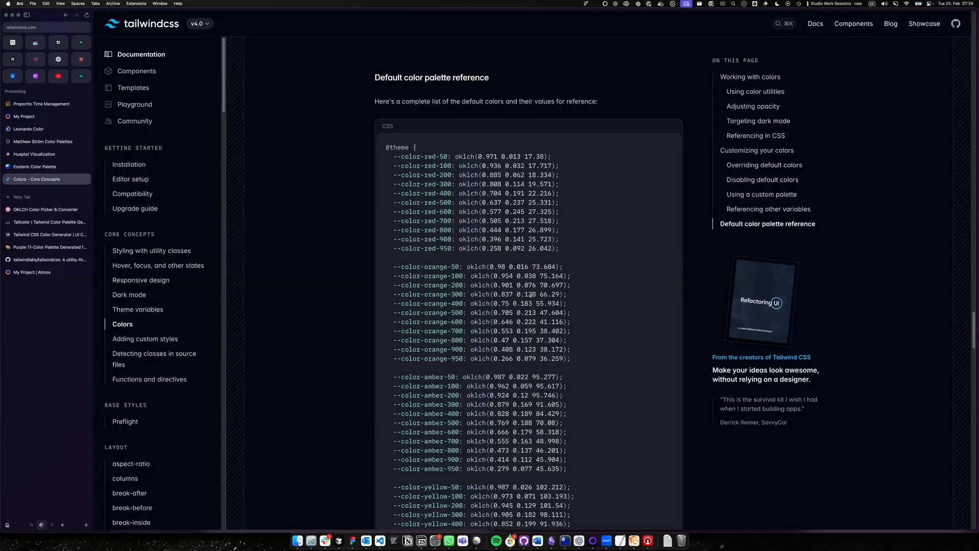
scroll(537, 313, "down", 5)
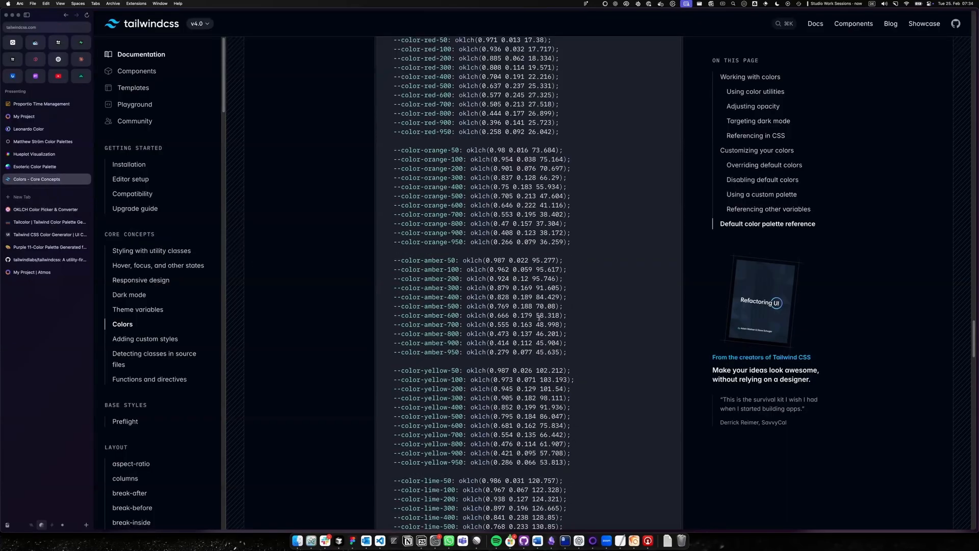
scroll(539, 319, "down", 4)
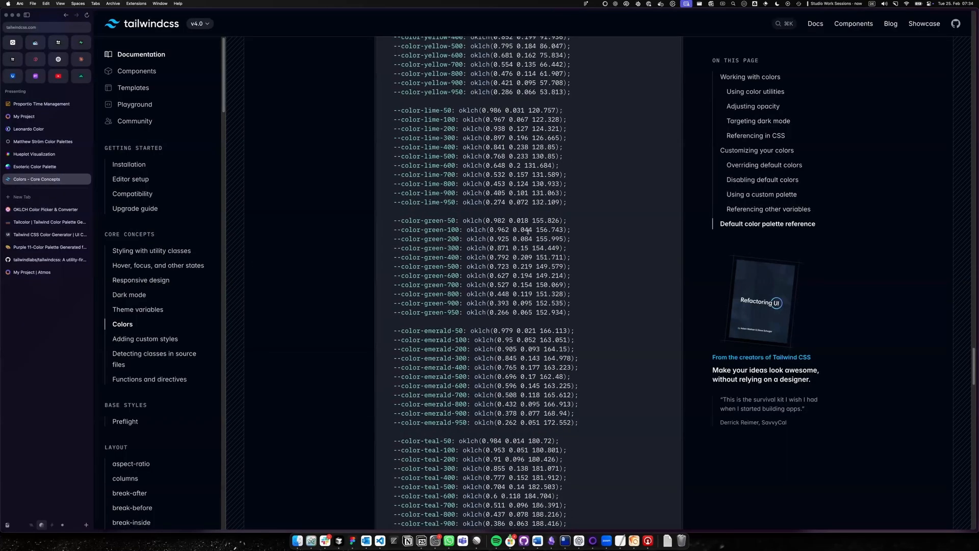
left_click_drag(521, 266, 532, 267)
scroll(531, 266, "up", 1)
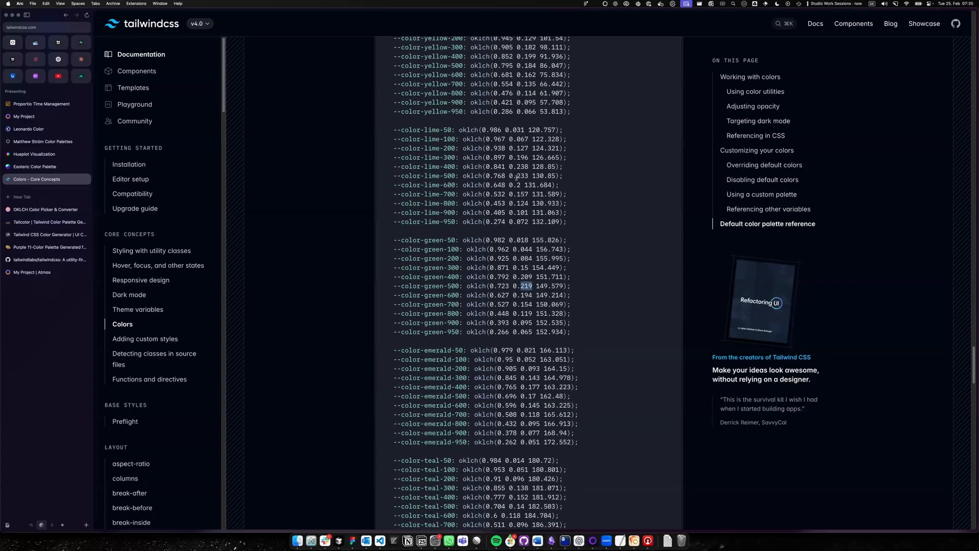
Step: Highlight the decimals of the chroma values of color-lime-500 and color-violet-600 in the default palette reference
left_click_drag(516, 177, 529, 177)
scroll(541, 219, "up", 2)
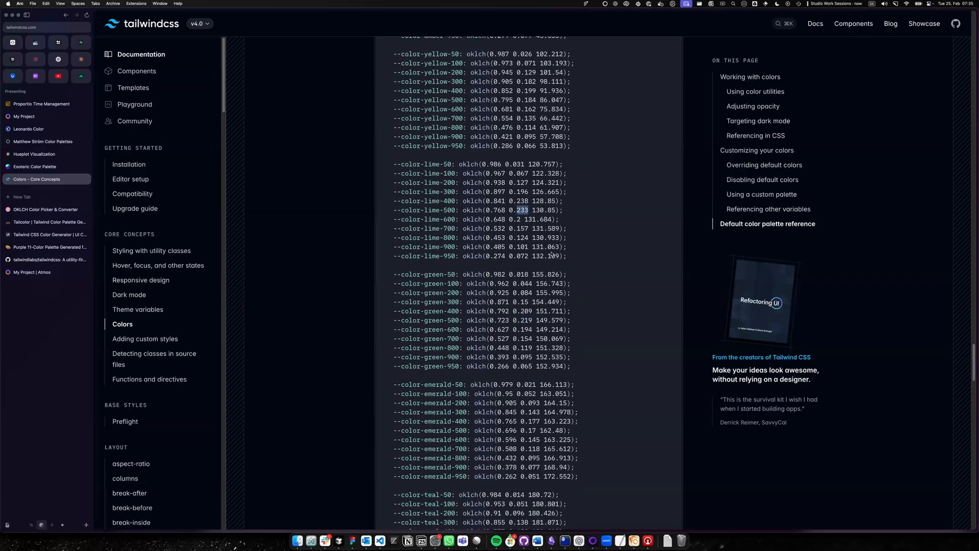
scroll(556, 276, "down", 10)
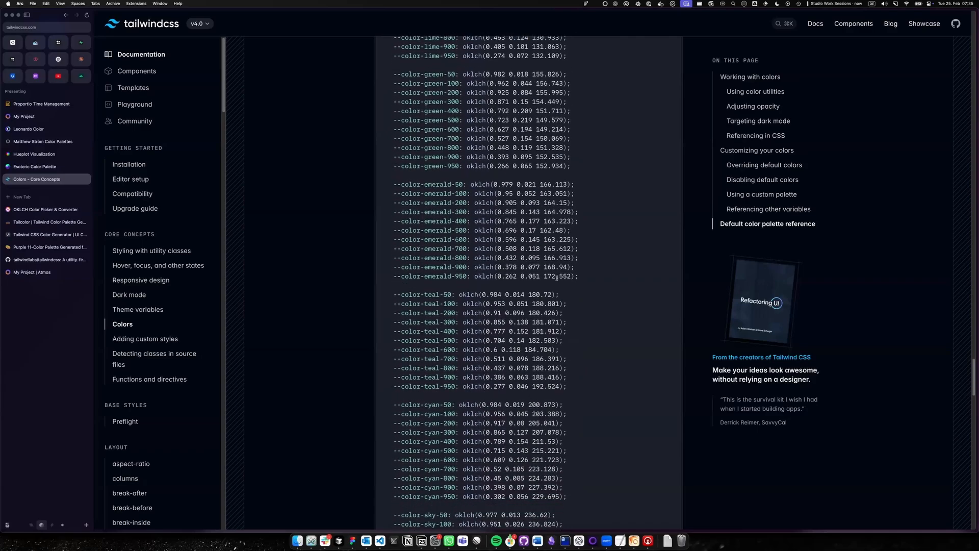
scroll(557, 277, "down", 12)
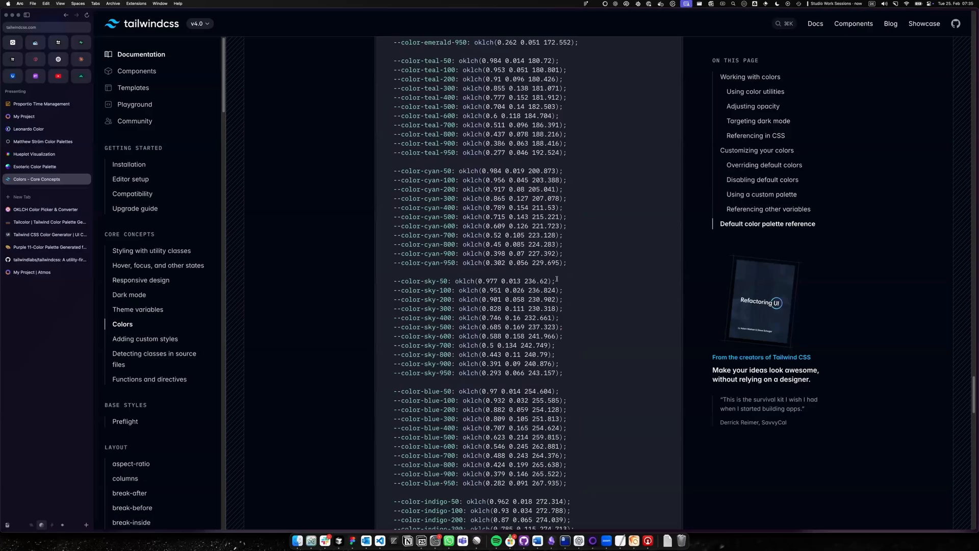
scroll(556, 281, "down", 1)
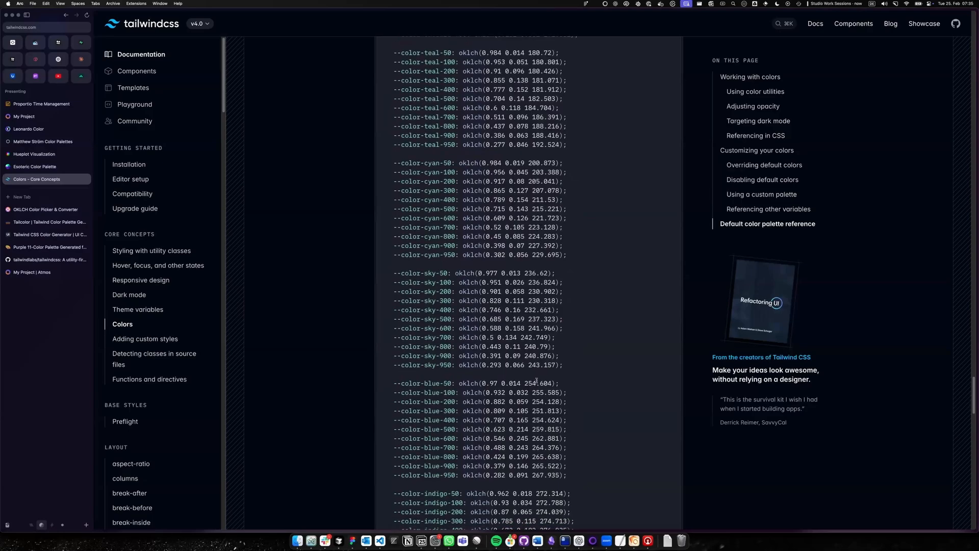
scroll(519, 457, "down", 12)
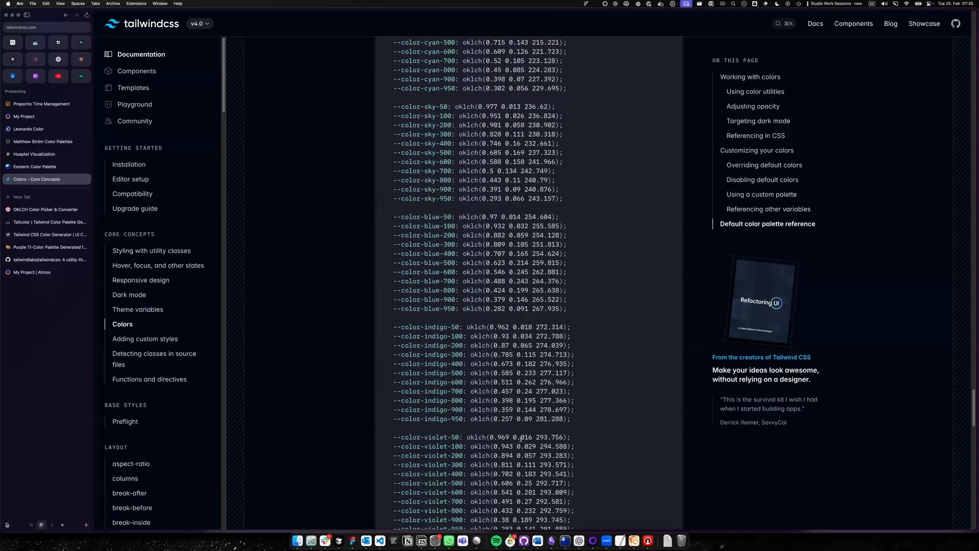
double_click(526, 421)
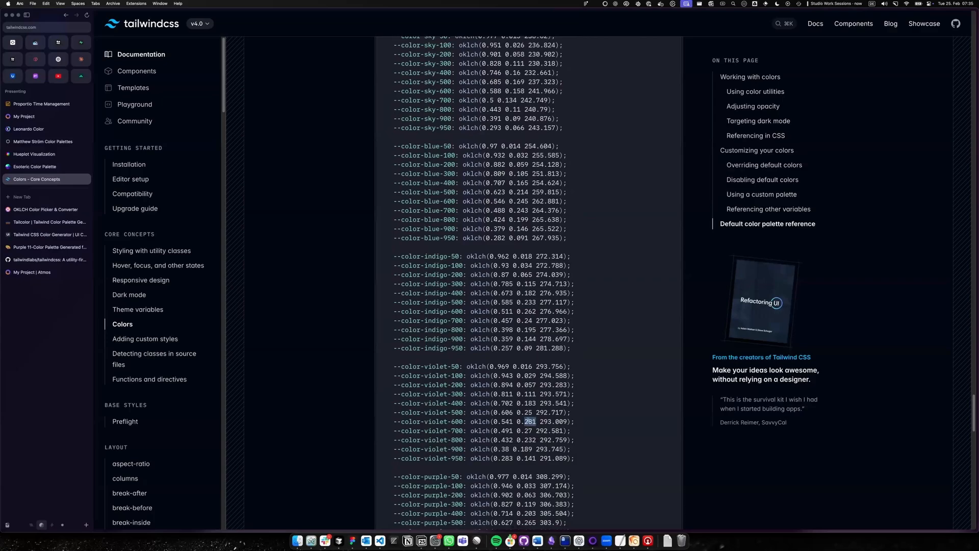
Step: Examine the chroma values of the purple, fuchsia, pink, rose and slate shades in the palette reference
scroll(536, 420, "down", 6)
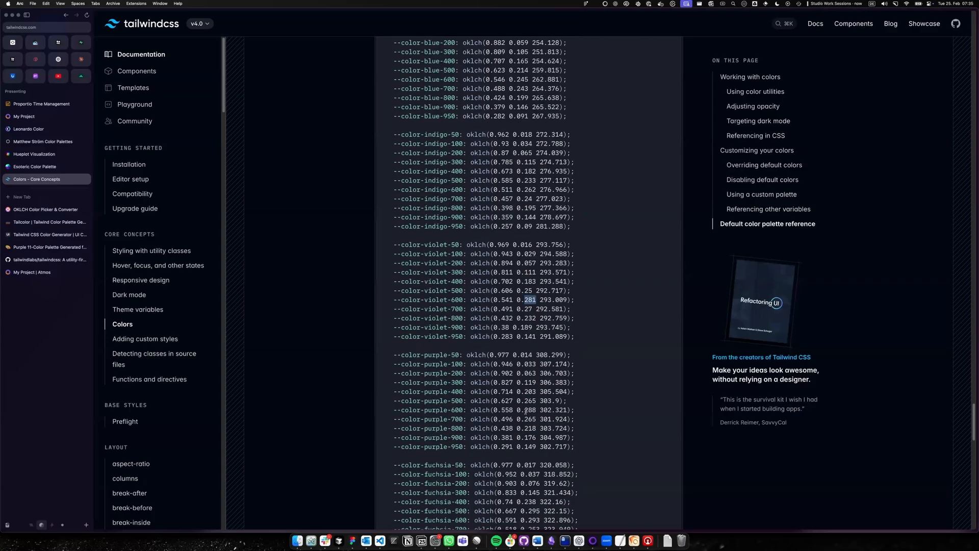
scroll(528, 411, "down", 5)
scroll(530, 399, "down", 2)
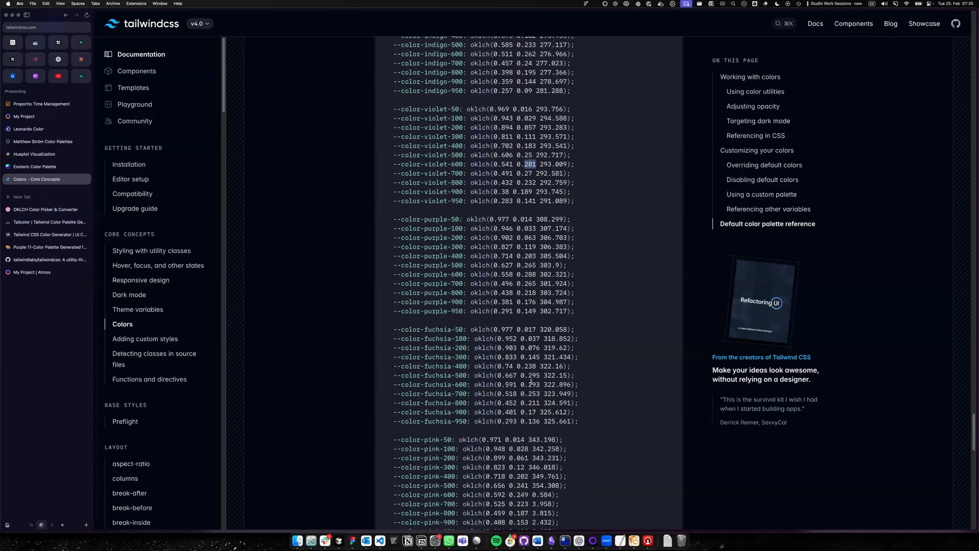
scroll(533, 376, "down", 10)
scroll(530, 385, "down", 4)
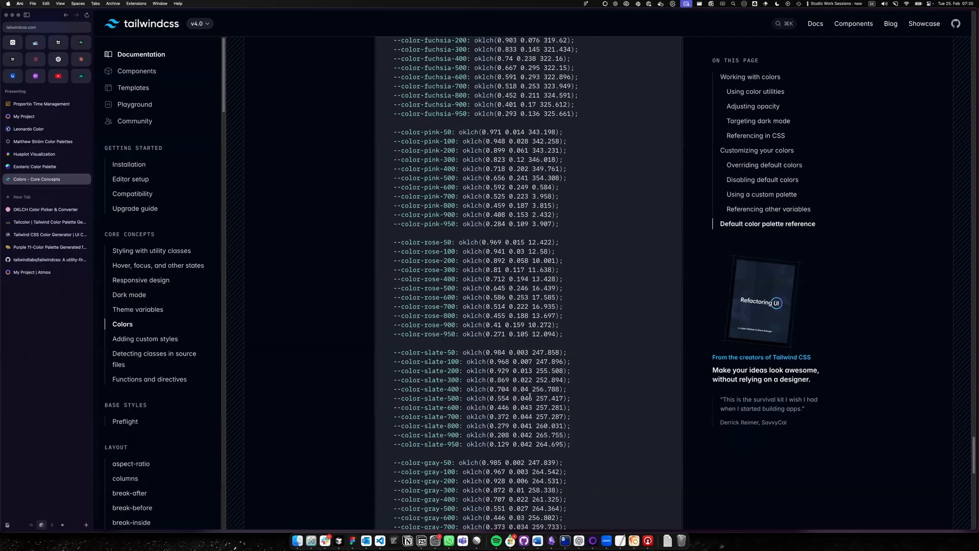
scroll(530, 396, "down", 1)
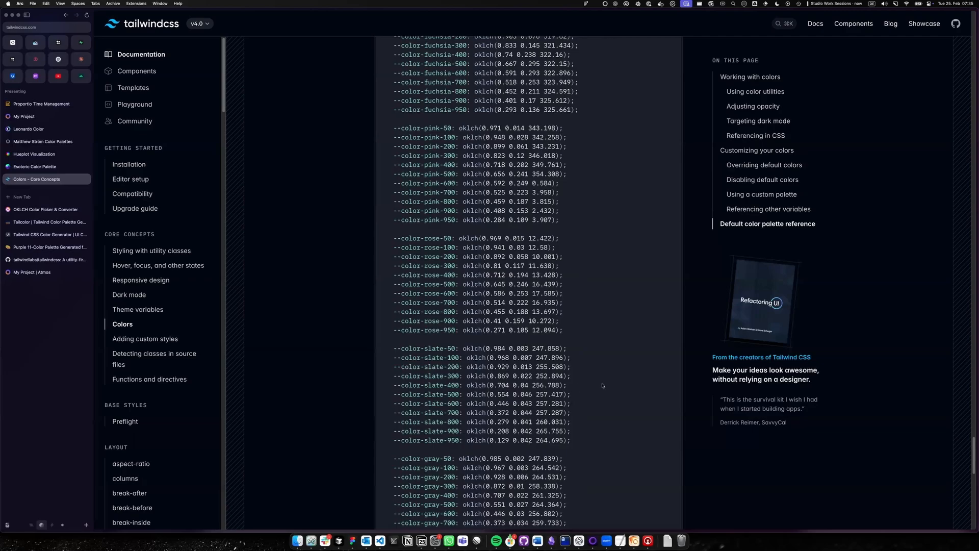
Step: Return to the start of the palette reference and highlight the hue values of color-red-50 and color-red-950
scroll(602, 386, "up", 10)
scroll(602, 386, "up", 20)
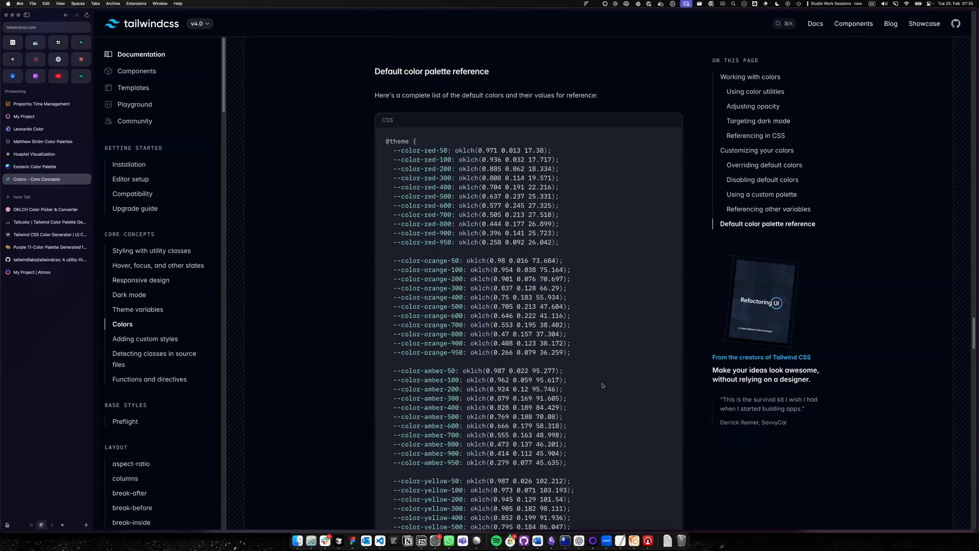
scroll(602, 385, "up", 10)
scroll(603, 385, "down", 15)
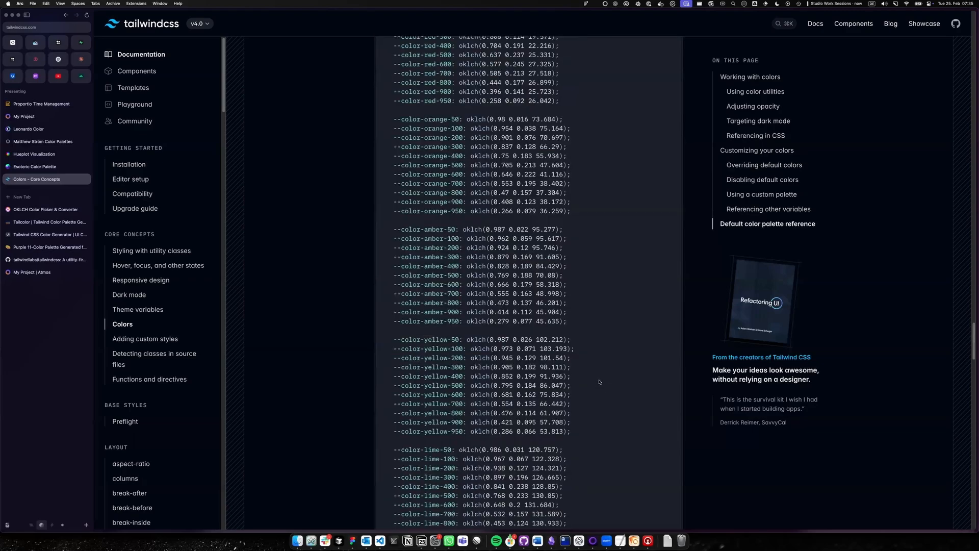
scroll(509, 245, "up", 3)
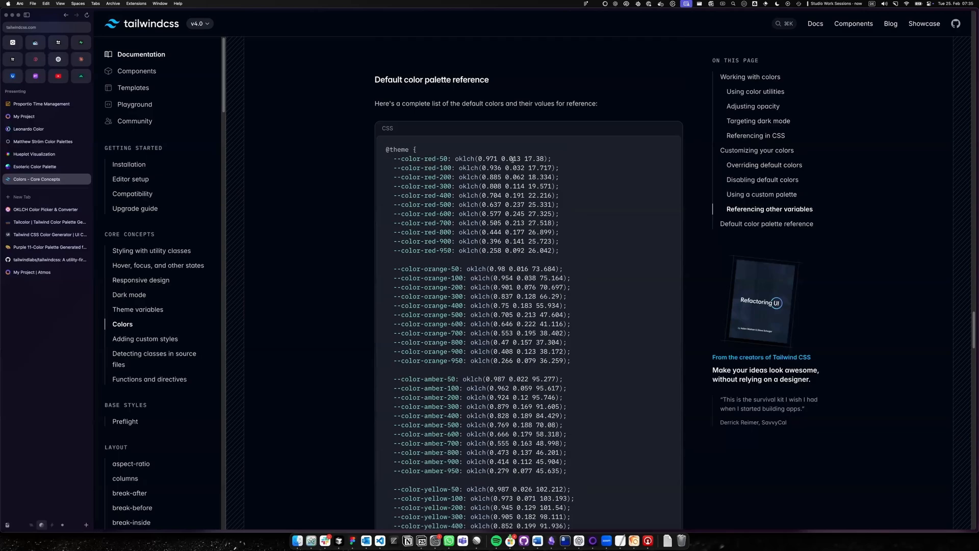
left_click_drag(525, 158, 545, 158)
left_click_drag(528, 250, 546, 250)
scroll(551, 279, "down", 1)
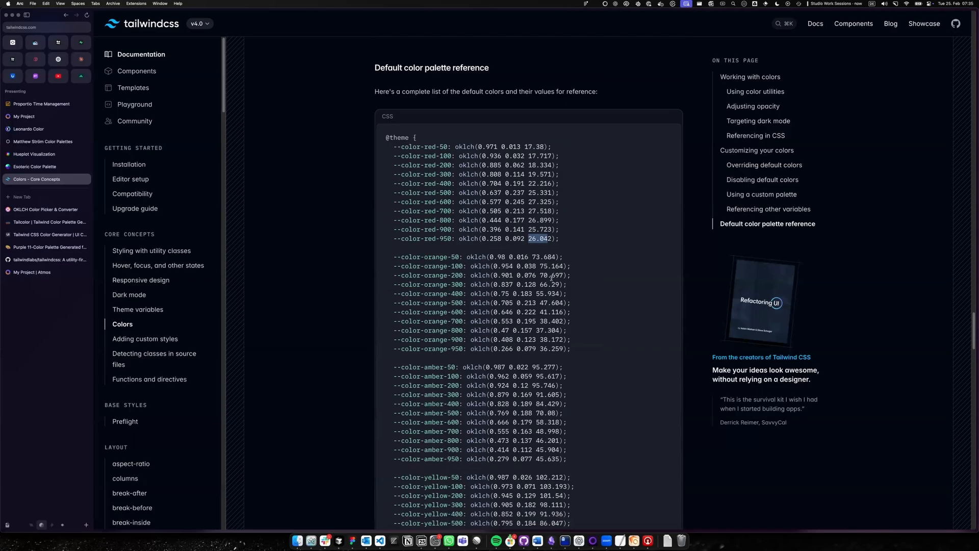
Step: Highlight the hue values of color-orange-50 and color-orange-950 to compare both ends of the orange scale
left_click(553, 255)
left_click_drag(532, 248, 556, 250)
left_click_drag(538, 342, 555, 342)
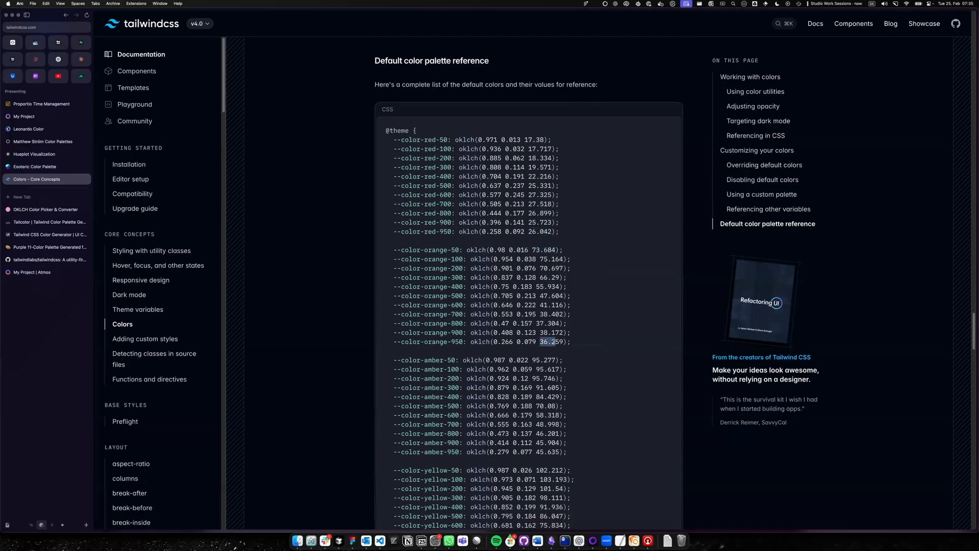
Step: Highlight the hue values of color-amber-50, color-yellow-50 and color-yellow-950 in the palette reference
scroll(571, 345, "down", 5)
left_click_drag(533, 234, 539, 234)
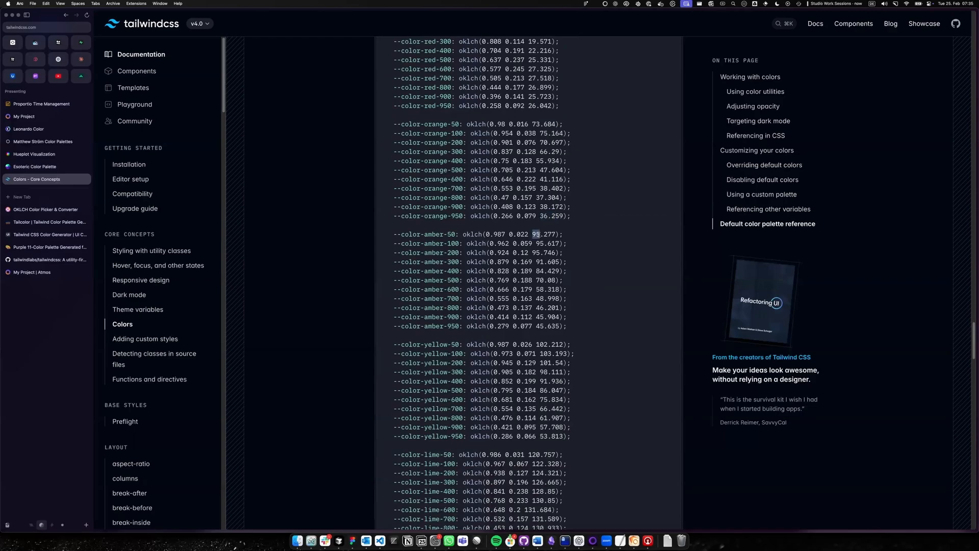
scroll(555, 333, "down", 1)
left_click_drag(536, 325, 553, 333)
scroll(556, 348, "down", 2)
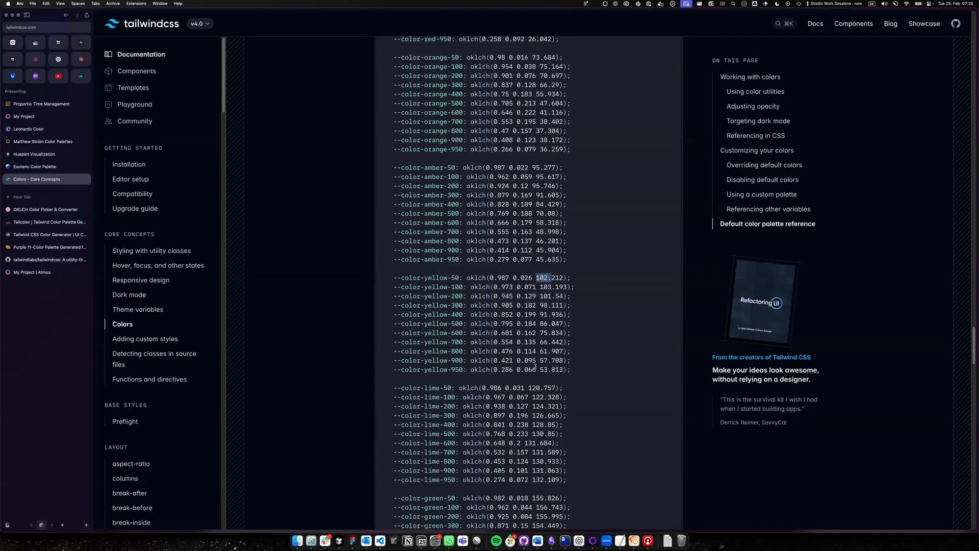
left_click_drag(538, 369, 544, 369)
scroll(562, 279, "up", 2)
scroll(551, 415, "up", 1)
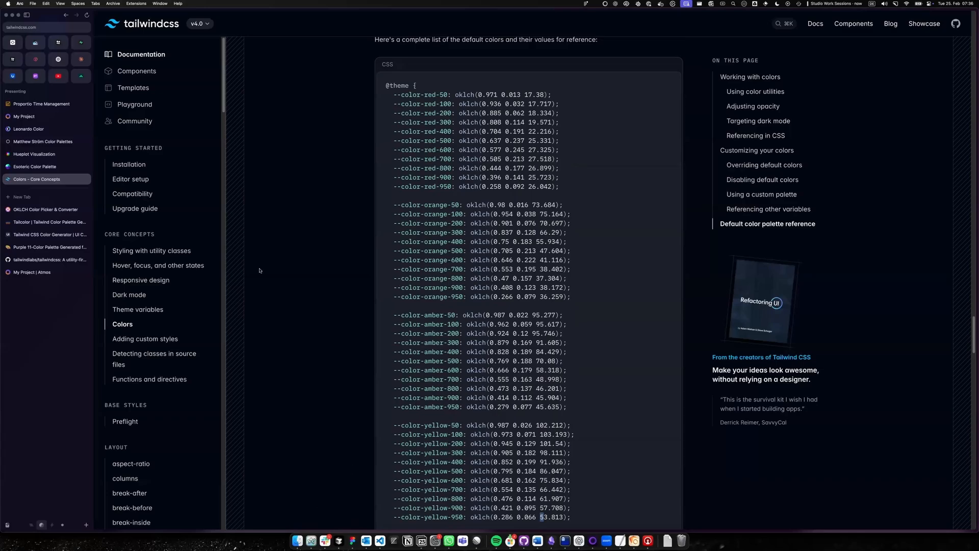
Step: Switch to the UI Colors Tailwind CSS Color Generator and look through its generated scales and UI examples
left_click(51, 224)
left_click(47, 233)
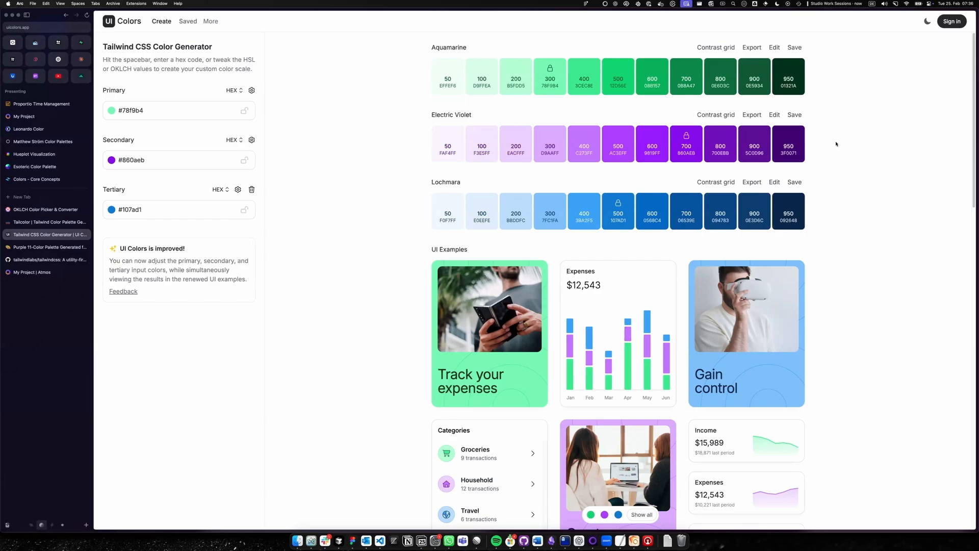
scroll(833, 145, "down", 2)
scroll(834, 145, "up", 2)
scroll(600, 214, "down", 6)
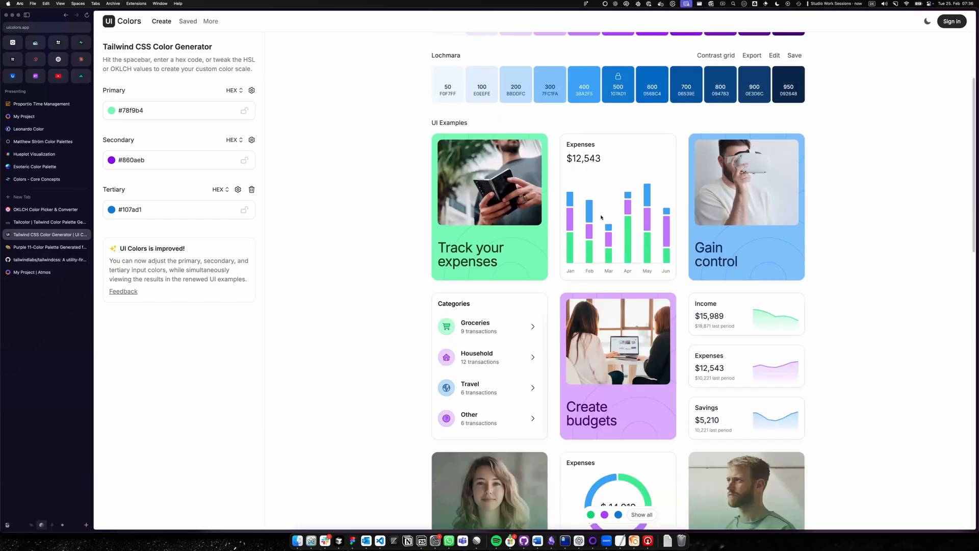
scroll(682, 315, "down", 1)
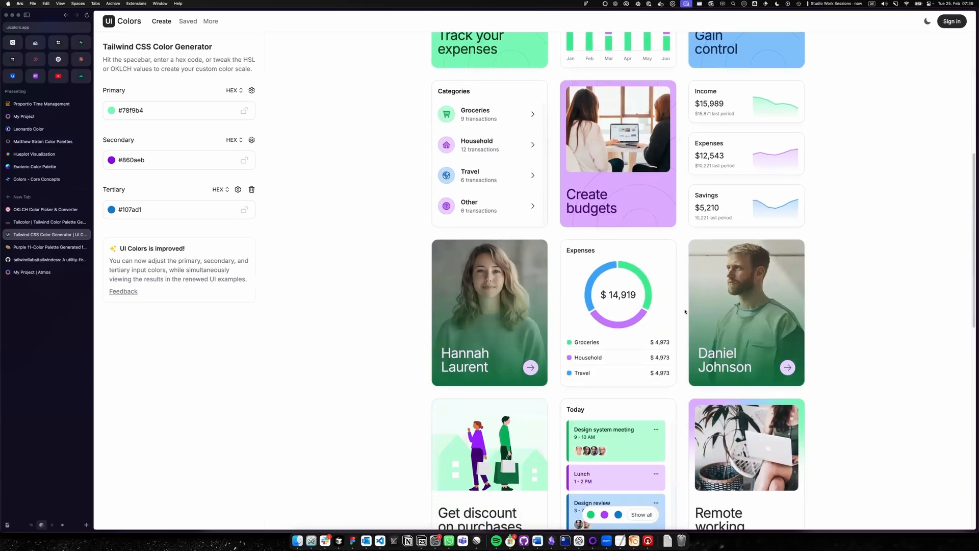
scroll(684, 311, "down", 4)
scroll(565, 204, "up", 3)
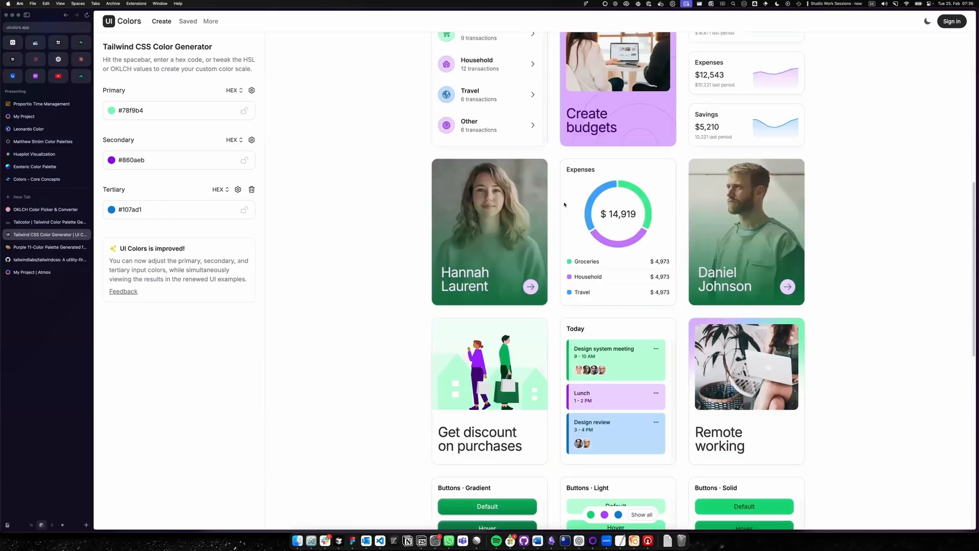
scroll(564, 205, "up", 2)
Step: Preview the UI examples in the green, purple and blue palettes one by one, and inspect the blue card's text shade
left_click(591, 515)
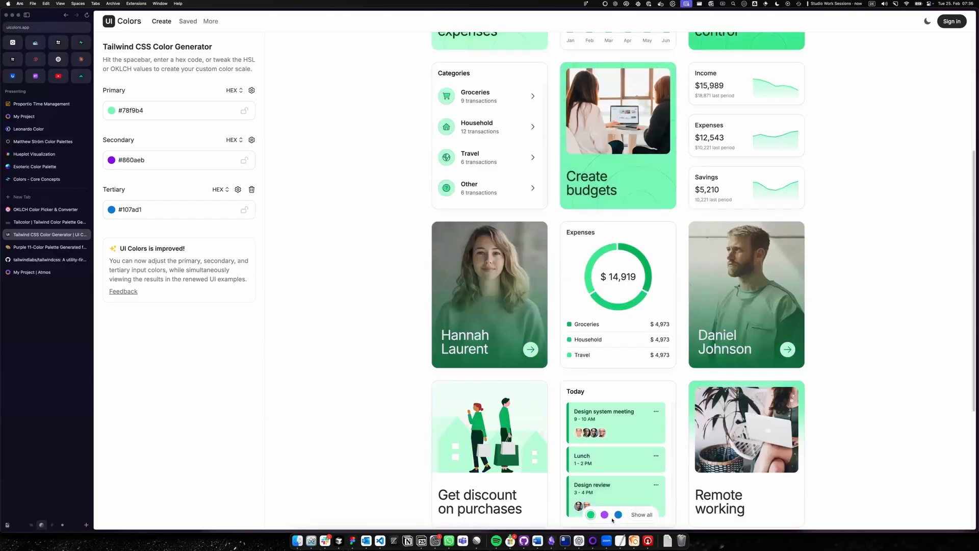
left_click(606, 516)
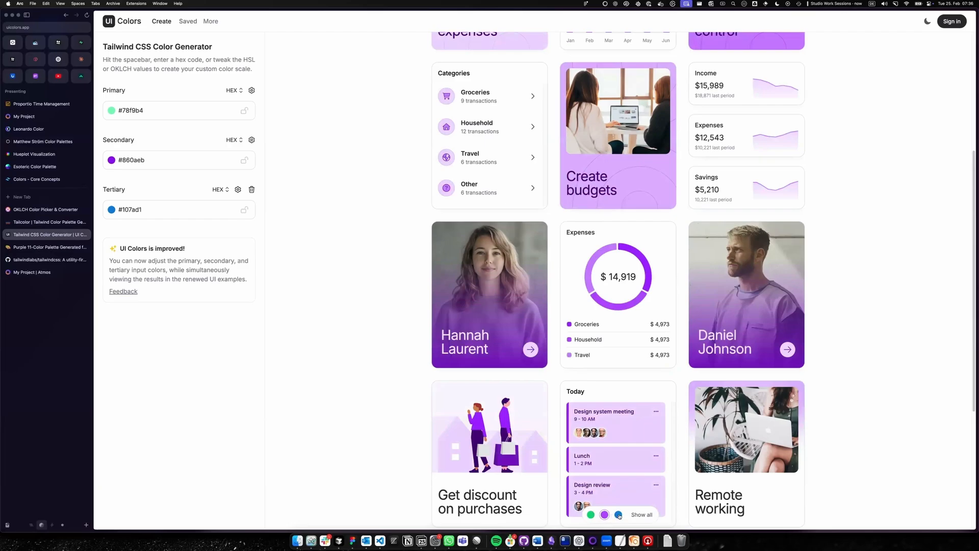
left_click(619, 515)
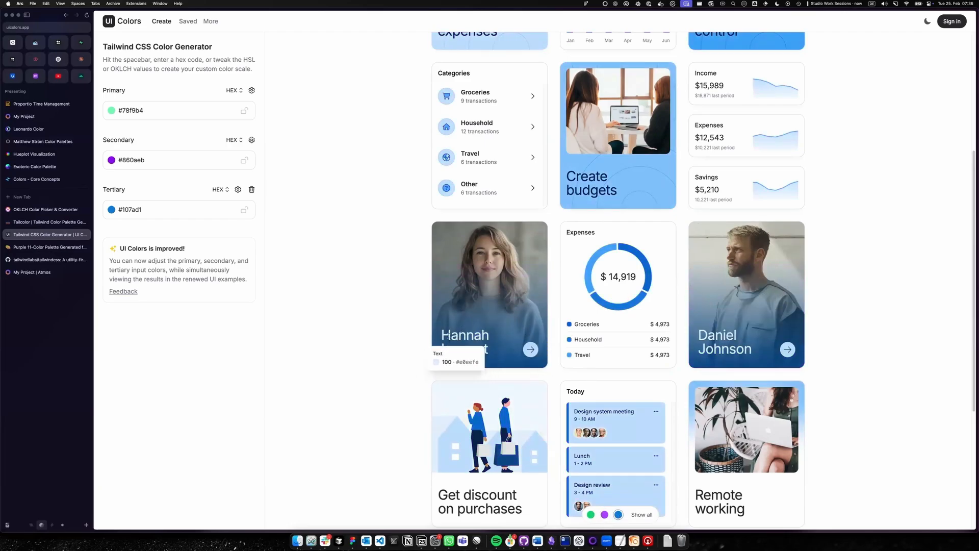
mouse_move(460, 336)
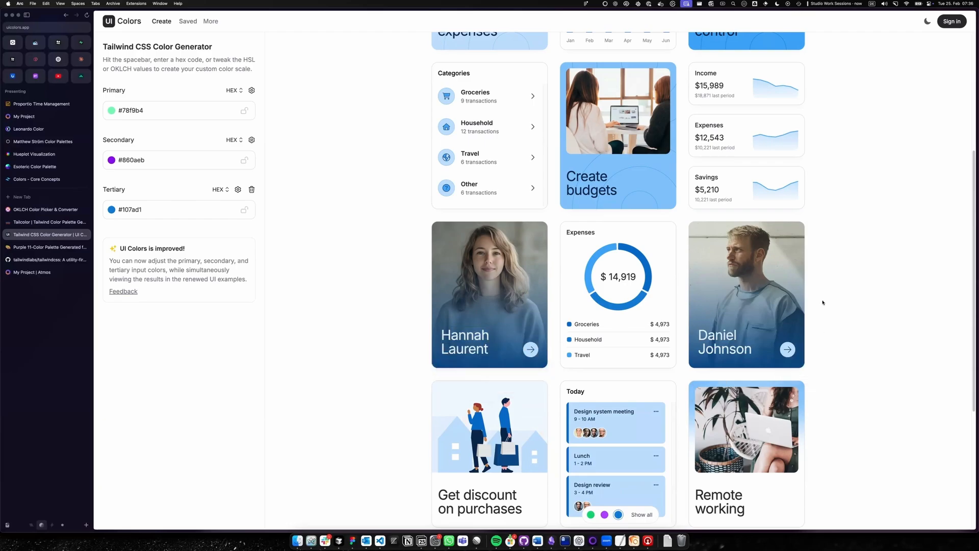
Step: Inspect which blue shades the gradient and light button examples use for their backgrounds, borders and text
scroll(821, 300, "down", 5)
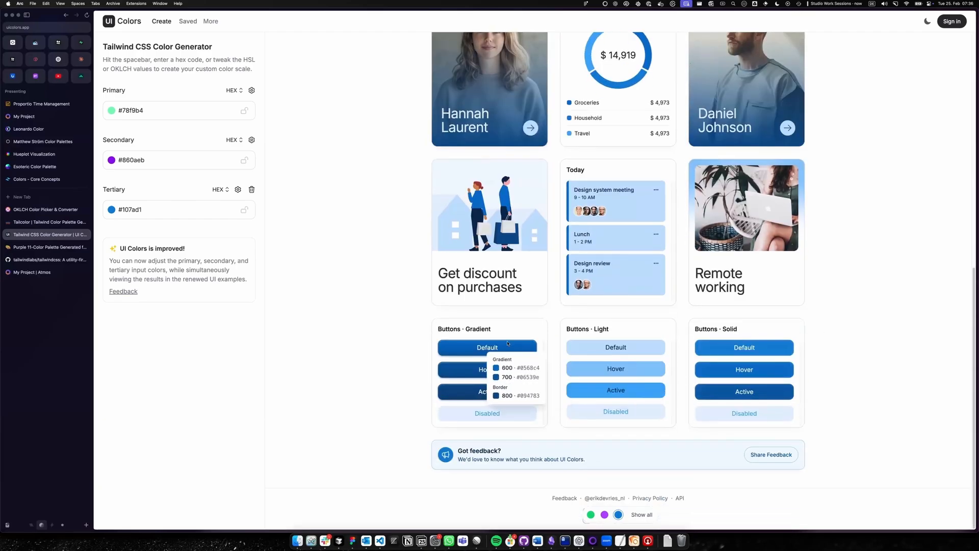
mouse_move(632, 407)
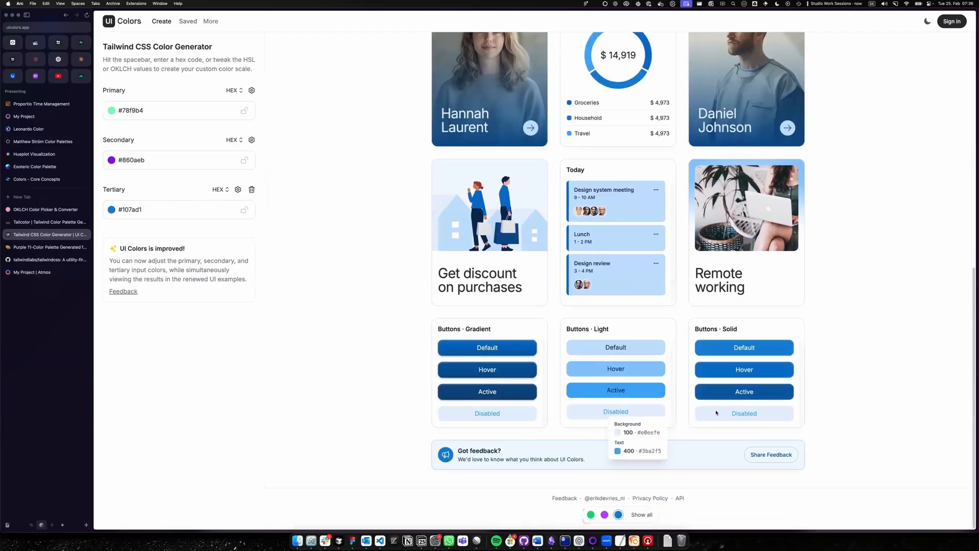
mouse_move(654, 375)
Step: Preview the UI examples in the green Aquamarine palette only, and restore the view of all three palettes
scroll(655, 375, "up", 10)
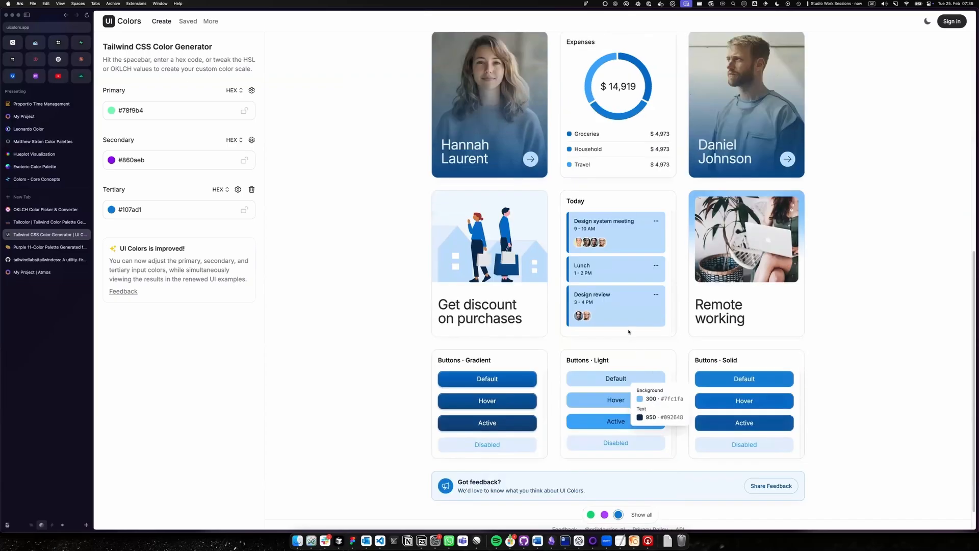
left_click(591, 515)
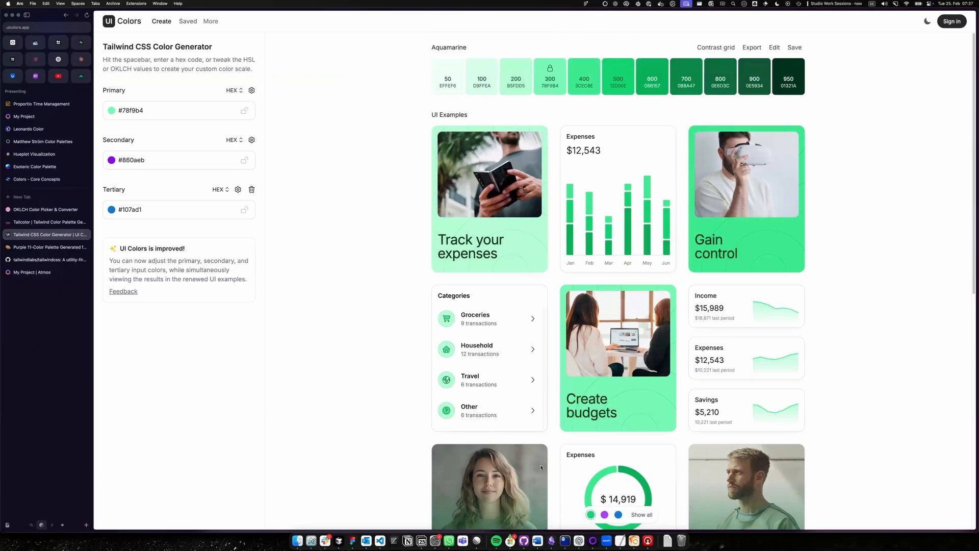
left_click(642, 515)
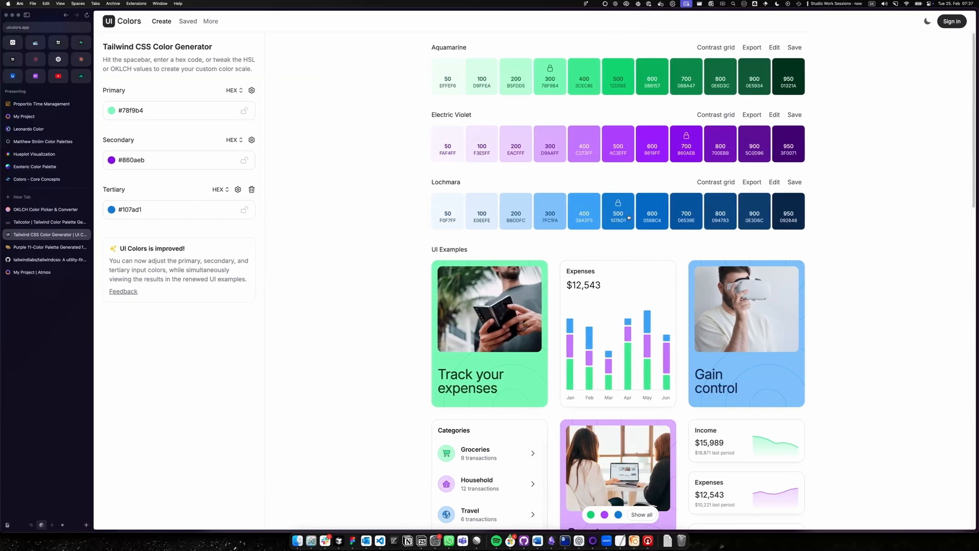
Step: Switch to the Tailcolor generator and view its custom Tailwind palette and related palettes
left_click(27, 222)
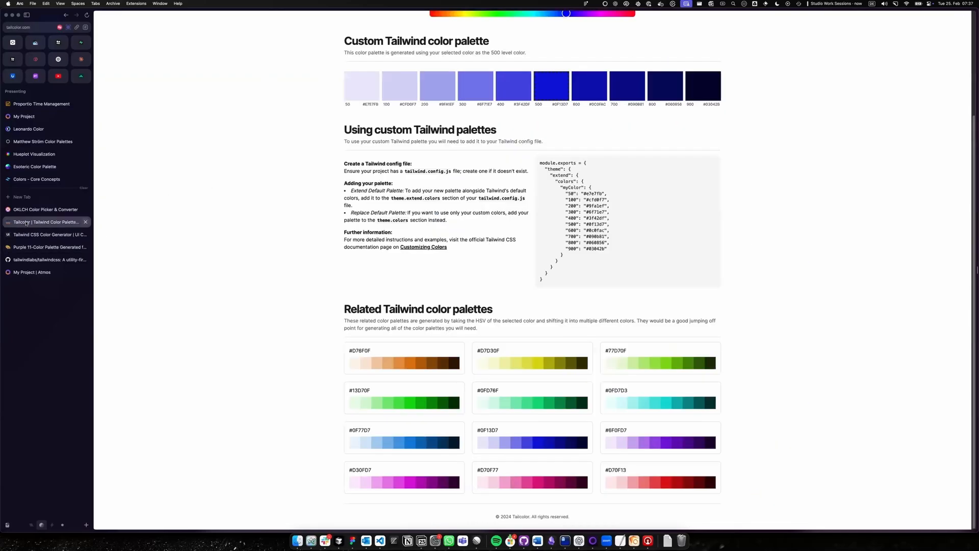
left_click(31, 210)
left_click(34, 222)
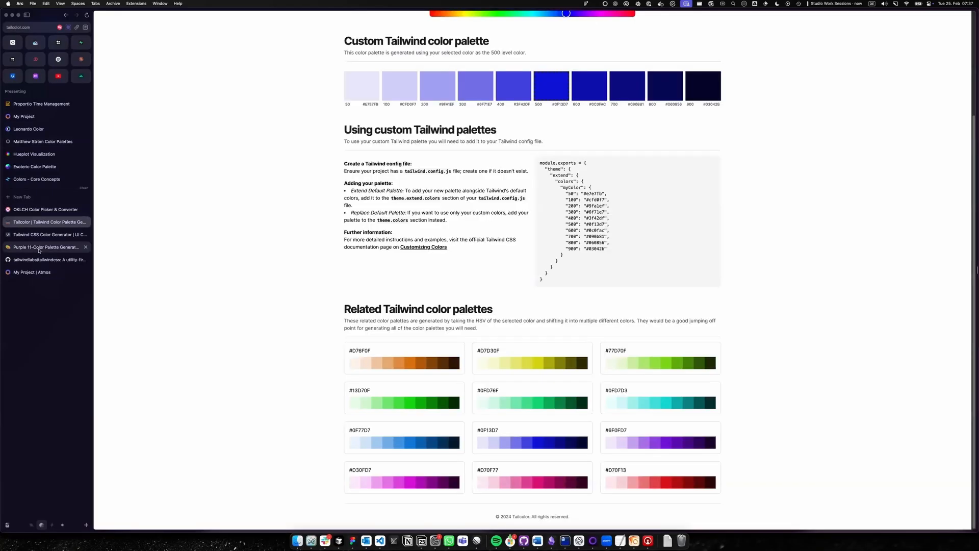
Step: Switch to the tints.dev generator and set the purple palette's base color to black, 000000
left_click(39, 249)
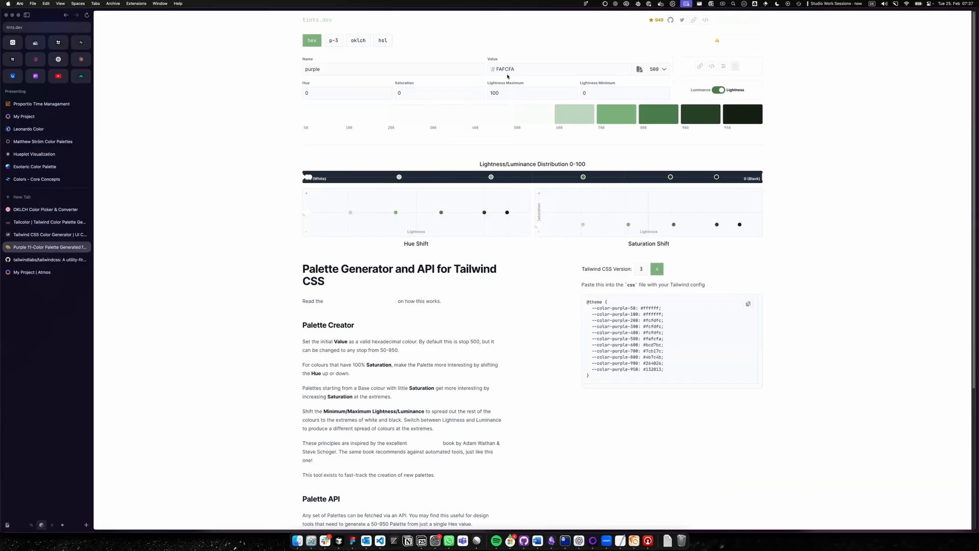
left_click(639, 69)
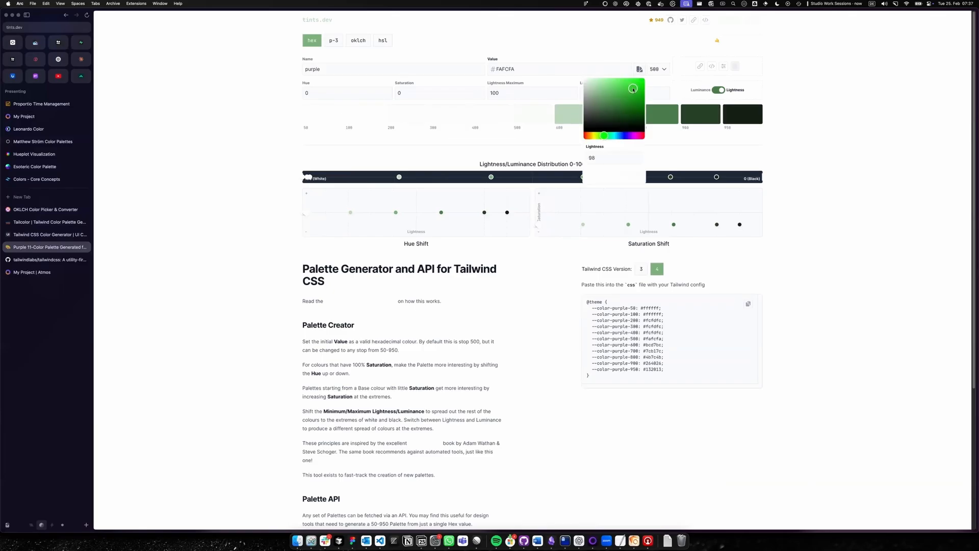
left_click_drag(641, 85, 585, 83)
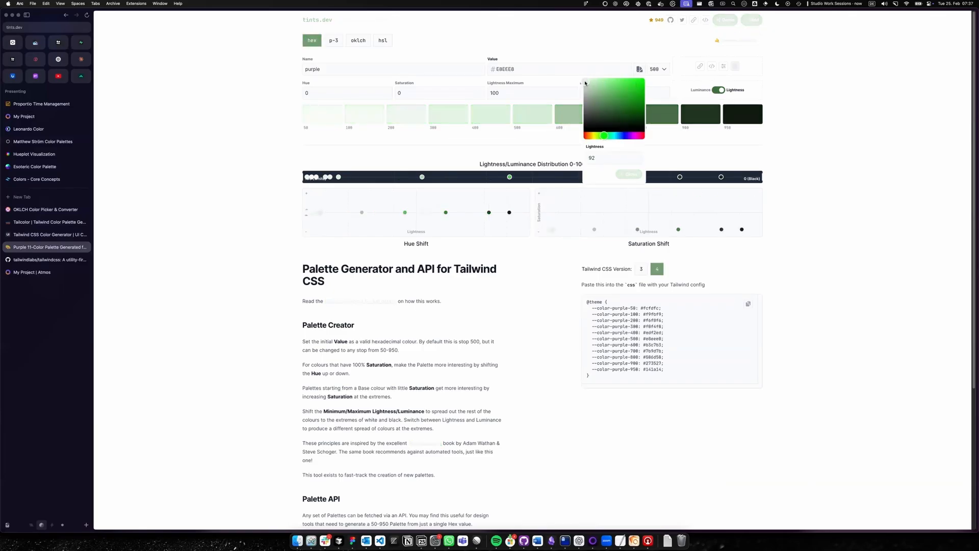
left_click(642, 128)
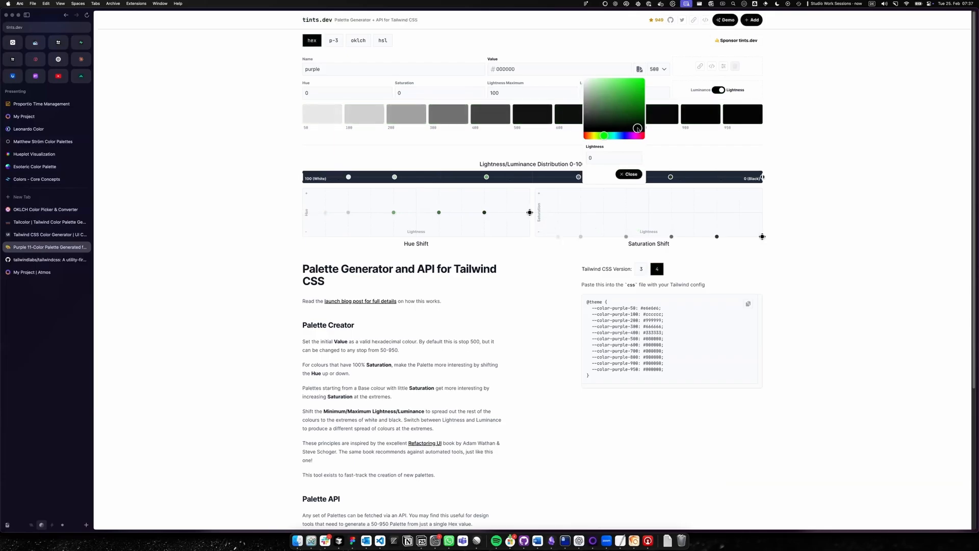
key("Escape")
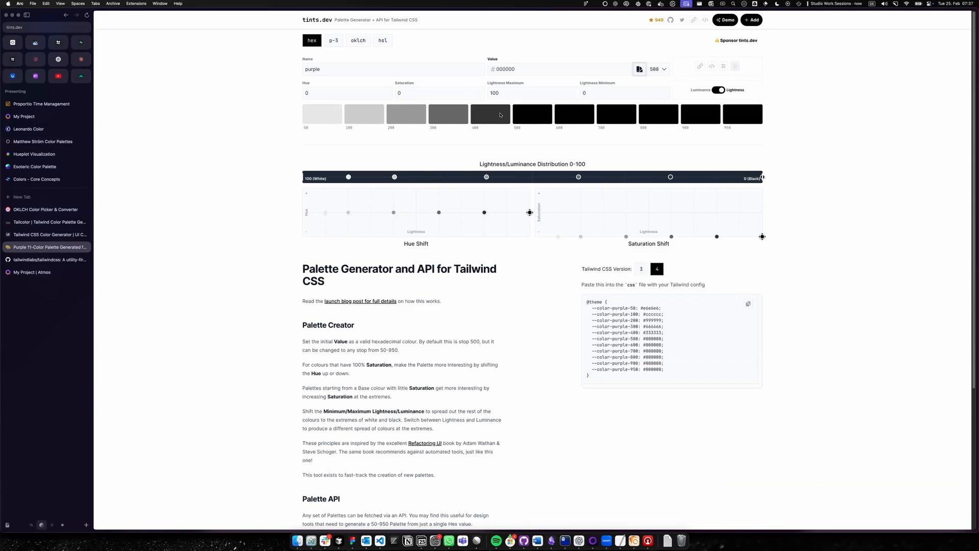
Step: Set the purple palette's 500 base color to pure white, FFFFFF
left_click(638, 72)
left_click(585, 79)
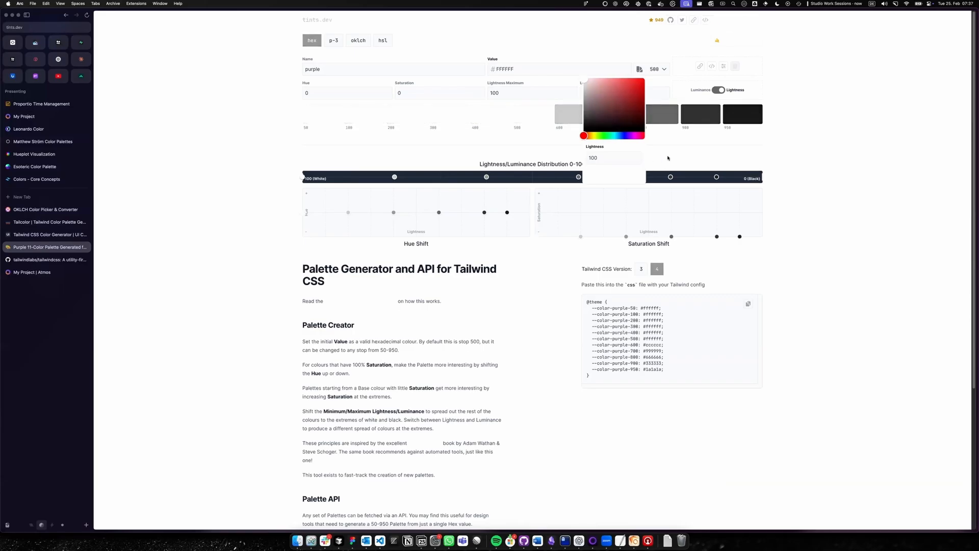
left_click(702, 149)
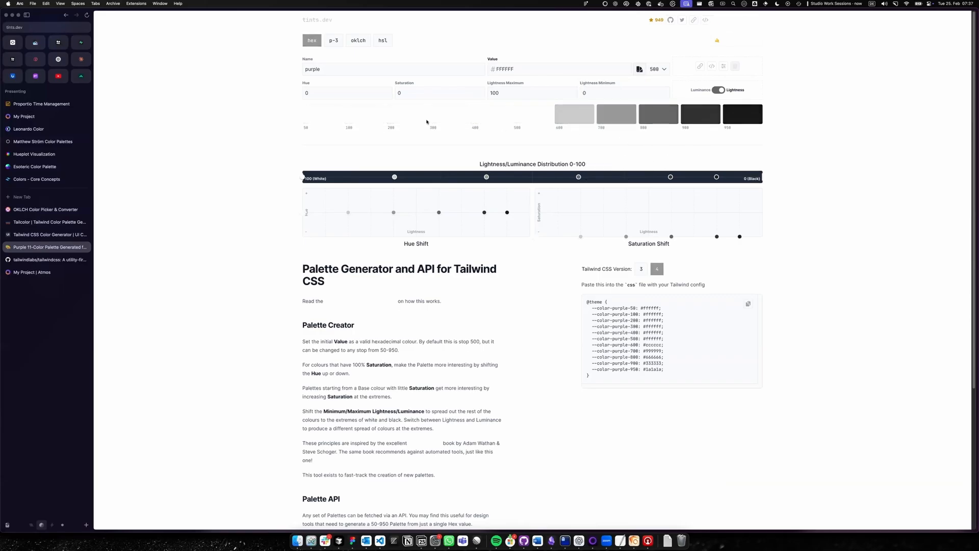
Step: Try a green base color for the palette, and change it to a light yellow, ECDA82
left_click(638, 70)
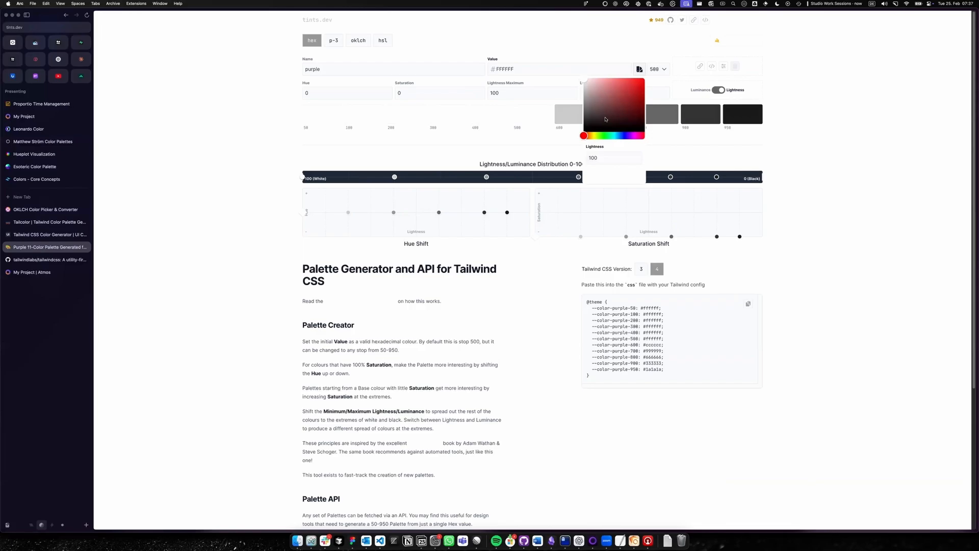
left_click(602, 136)
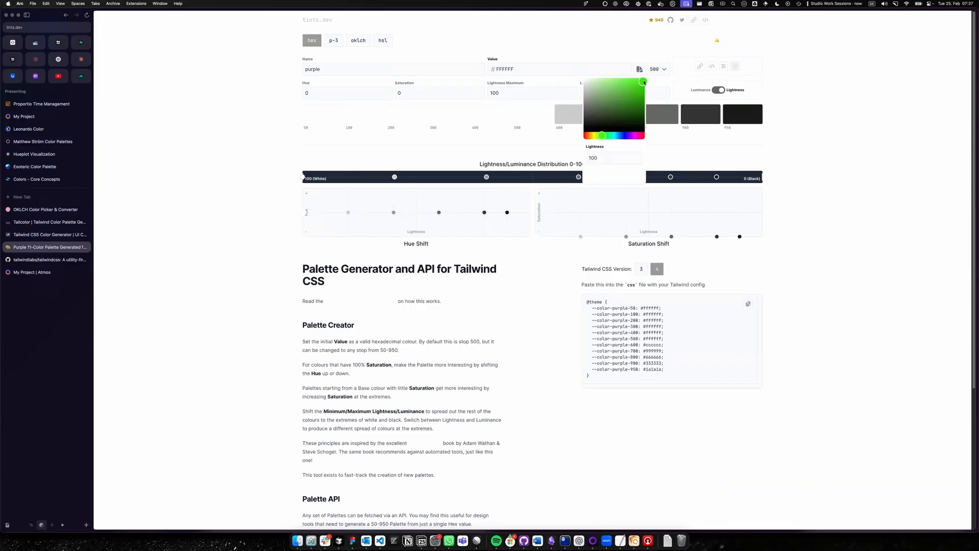
left_click(618, 93)
left_click_drag(617, 93, 612, 84)
left_click(592, 135)
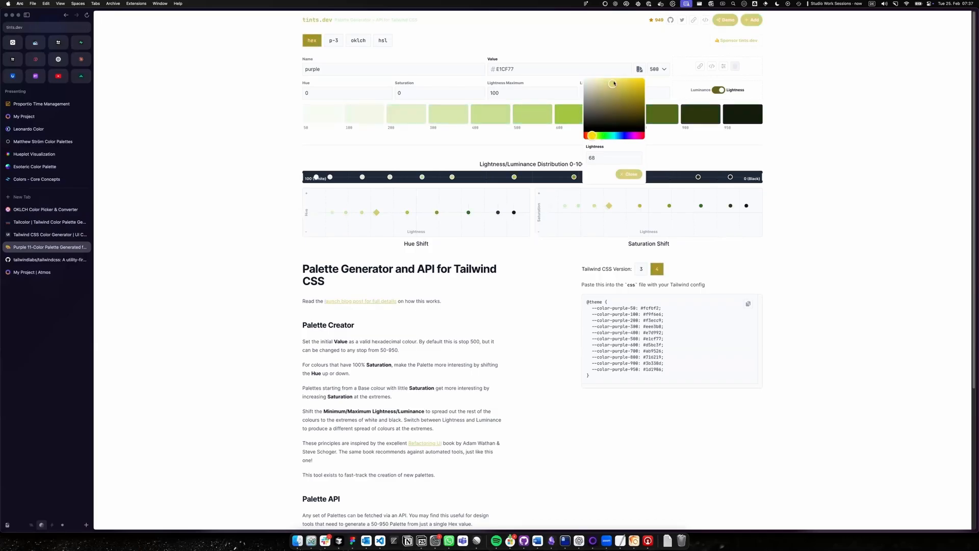
left_click(621, 82)
left_click_drag(622, 82, 611, 83)
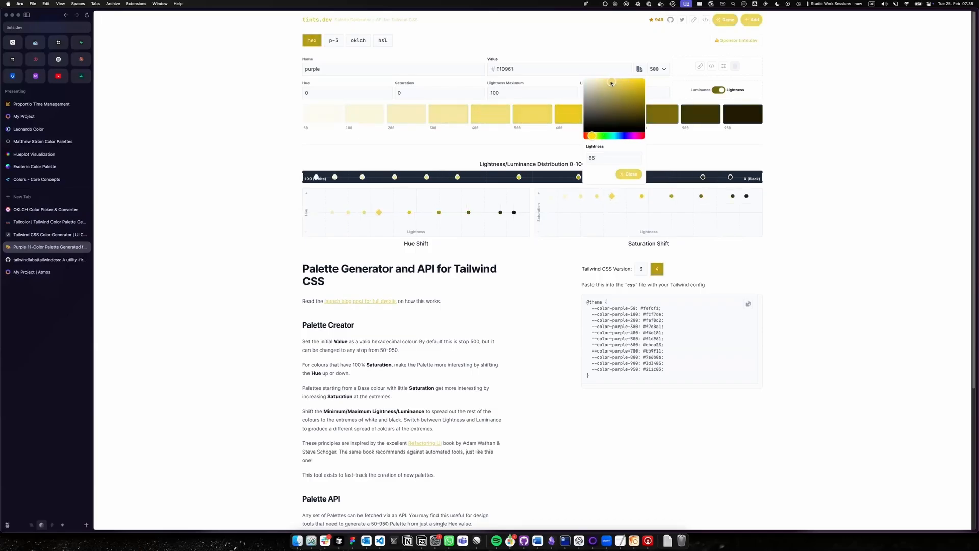
left_click(569, 143)
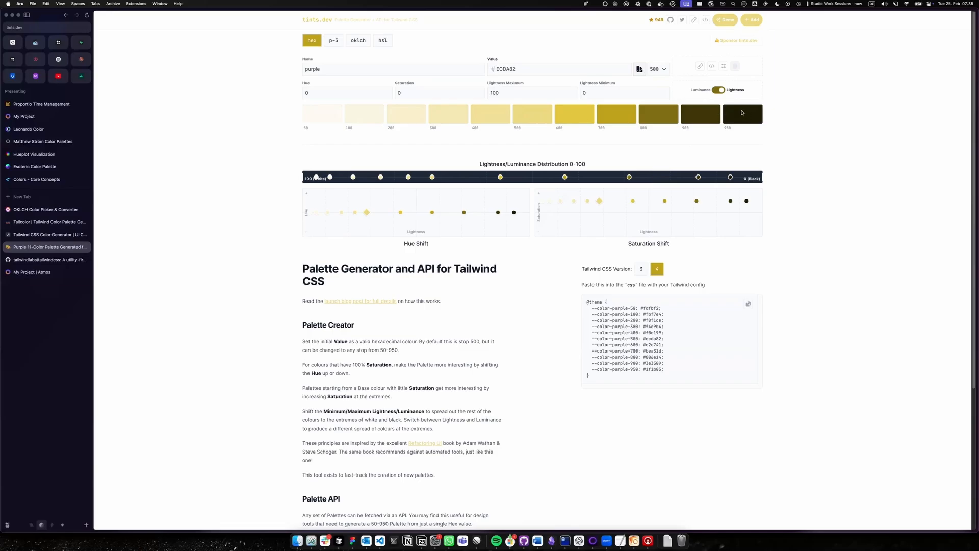
Step: Return to the UI Colors generator and try to fix the primary input color to the 500 shade
left_click(50, 222)
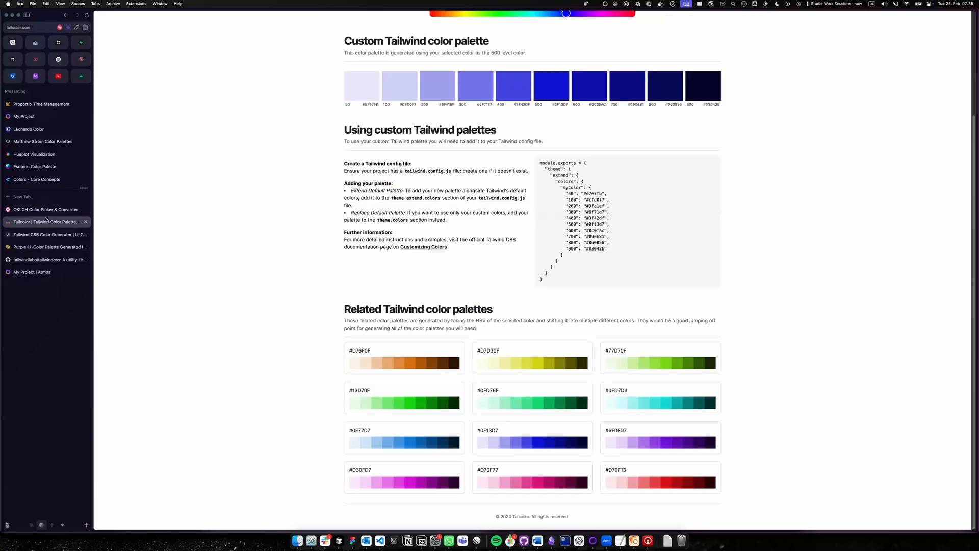
left_click(40, 234)
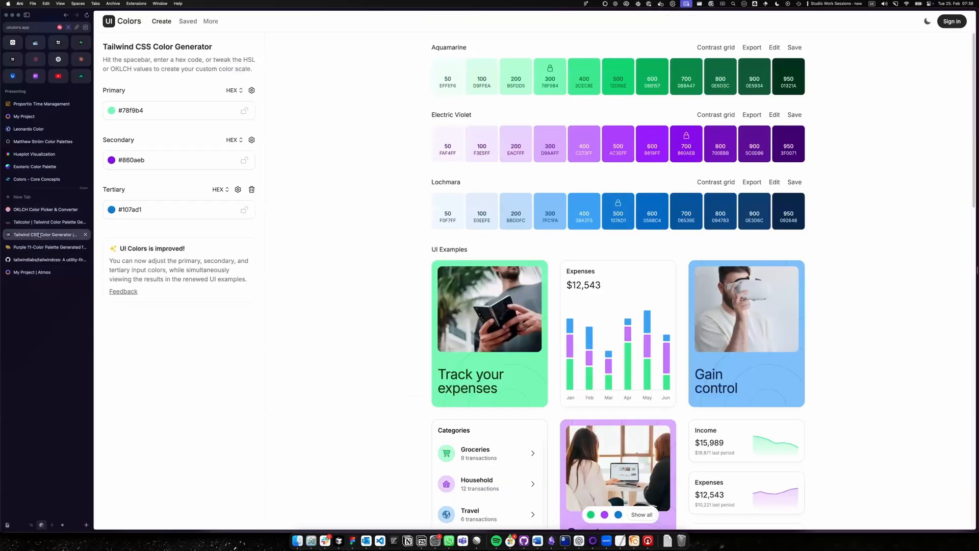
left_click(252, 90)
left_click(518, 290)
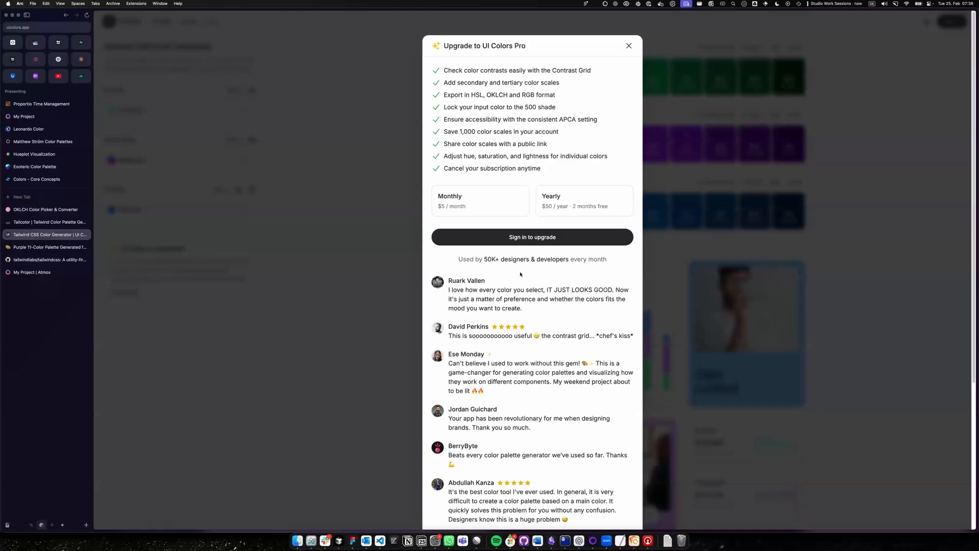
left_click(629, 46)
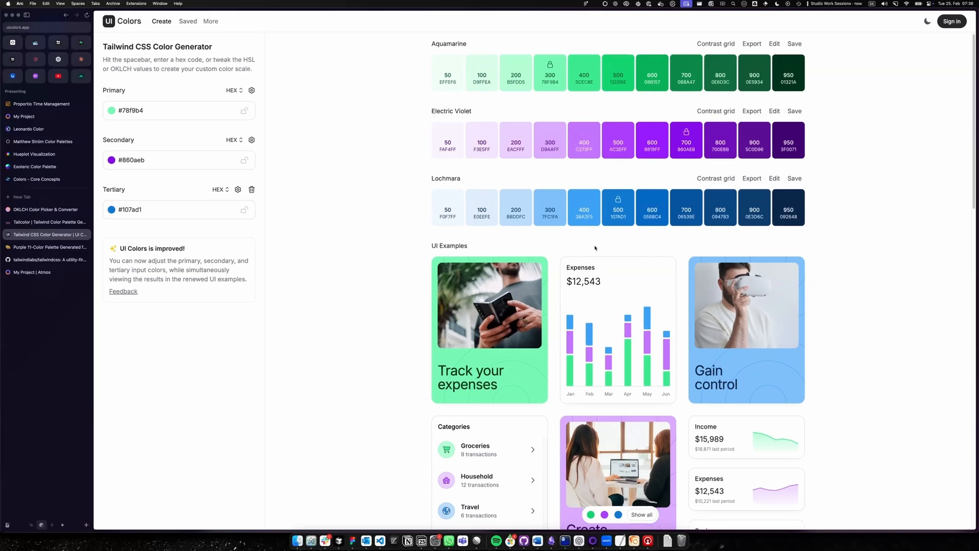
Step: Examine the green gradient, light and solid button examples and inspect the default solid button's background, text and border shades
scroll(595, 247, "down", 3)
scroll(576, 222, "down", 10)
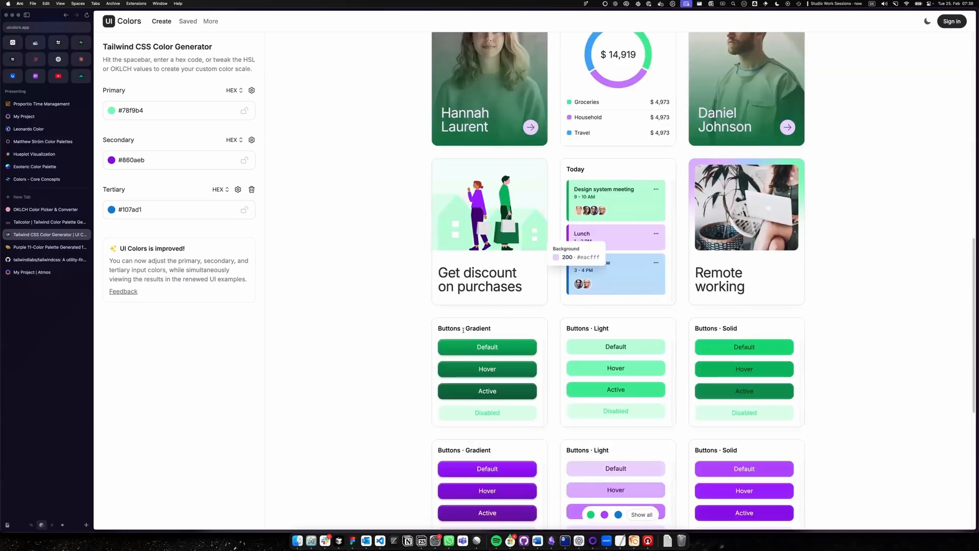
mouse_move(515, 361)
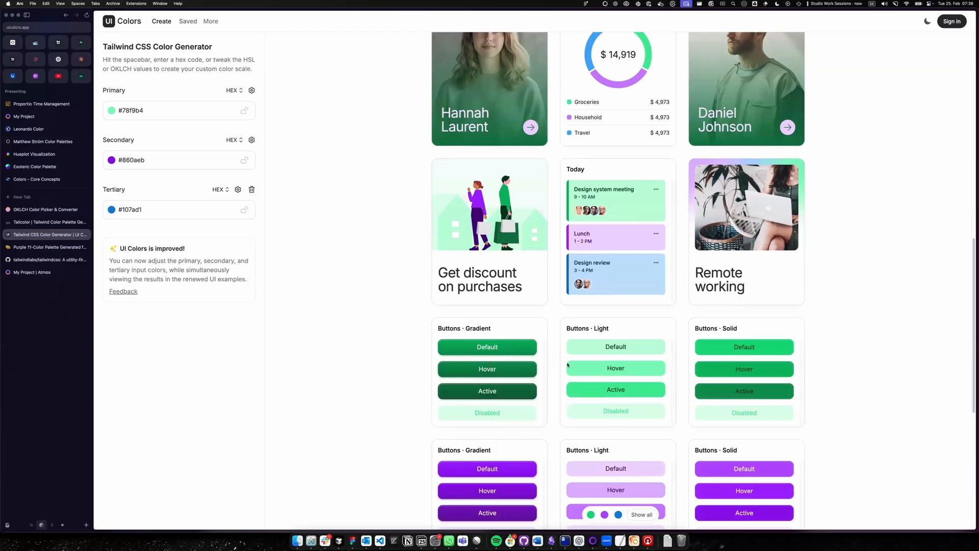
mouse_move(722, 347)
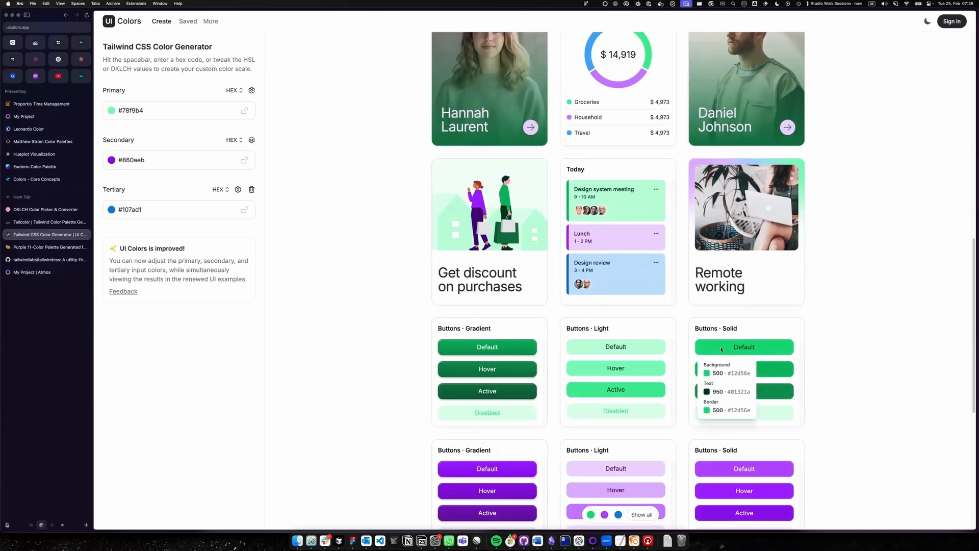
scroll(369, 202, "up", 6)
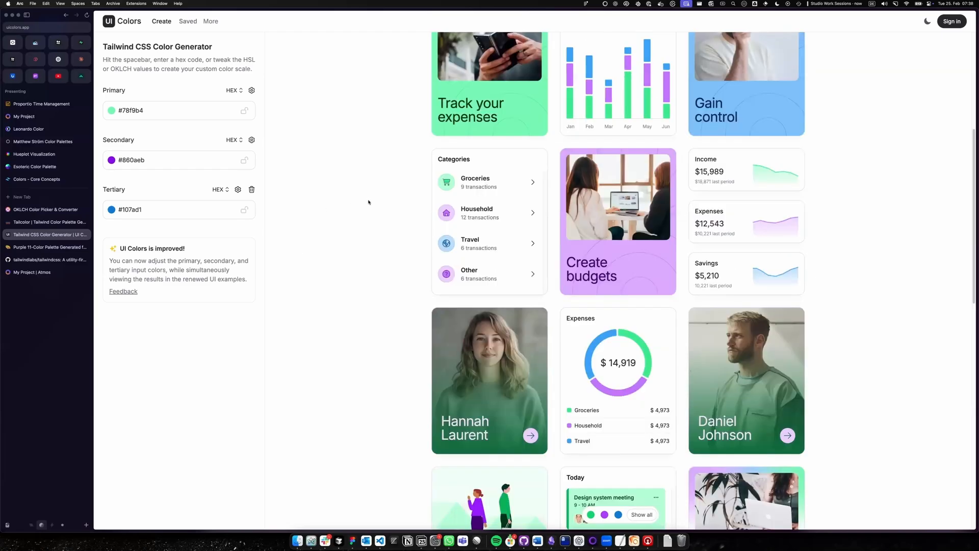
scroll(497, 105, "up", 5)
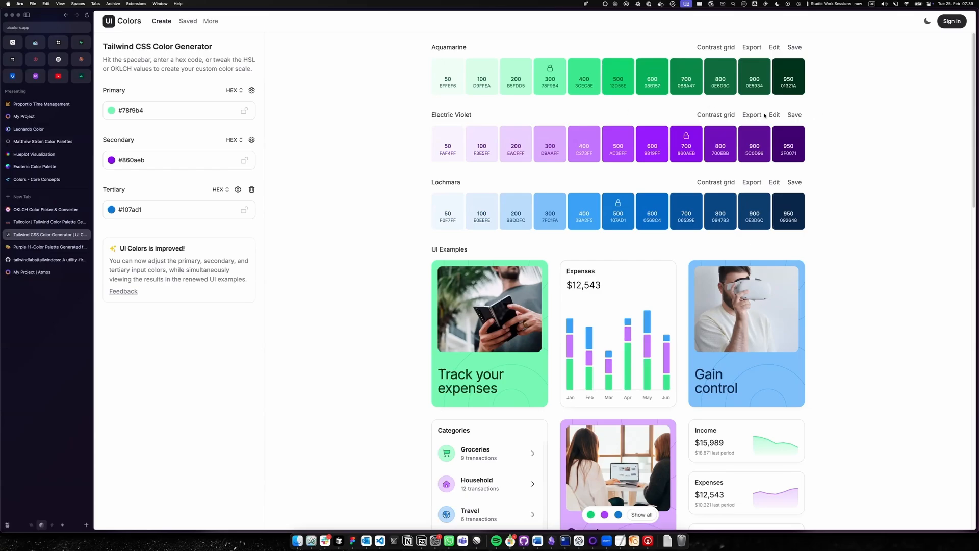
Step: Review the primary color's generator settings and the contrast grid of the Aquamarine palette
left_click(251, 91)
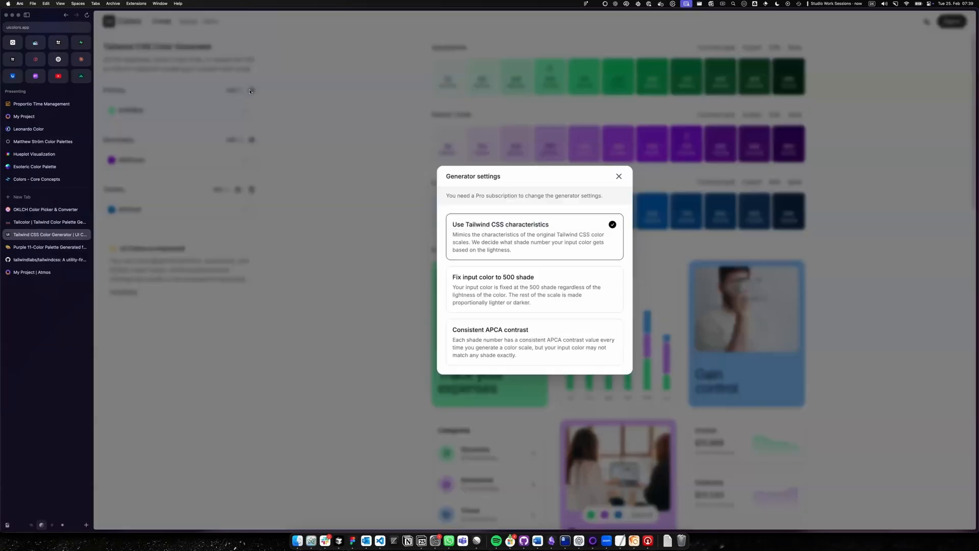
left_click(619, 177)
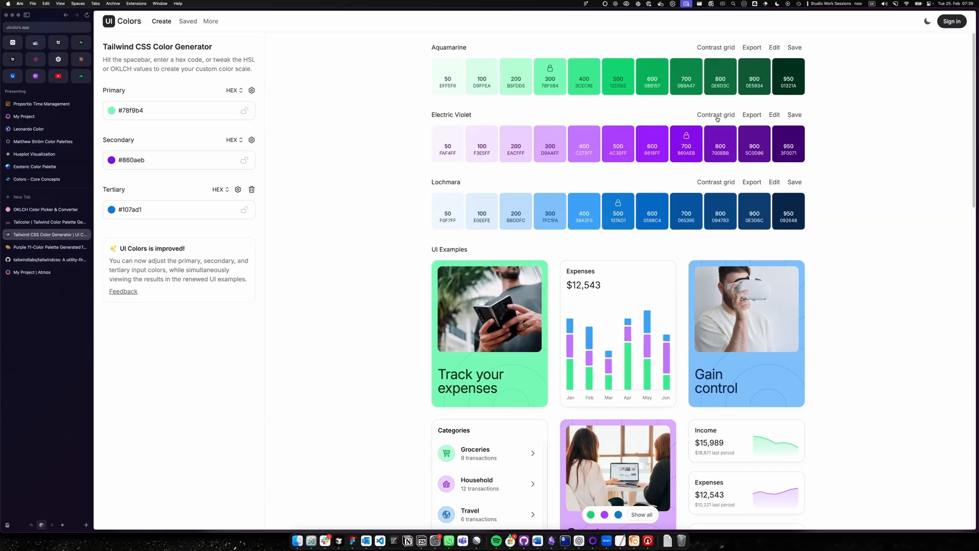
left_click(722, 48)
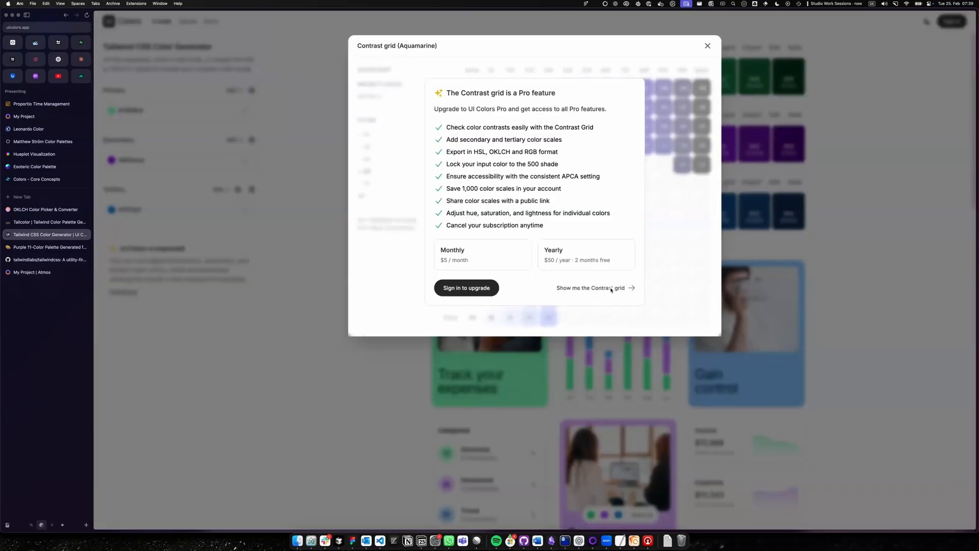
left_click(591, 288)
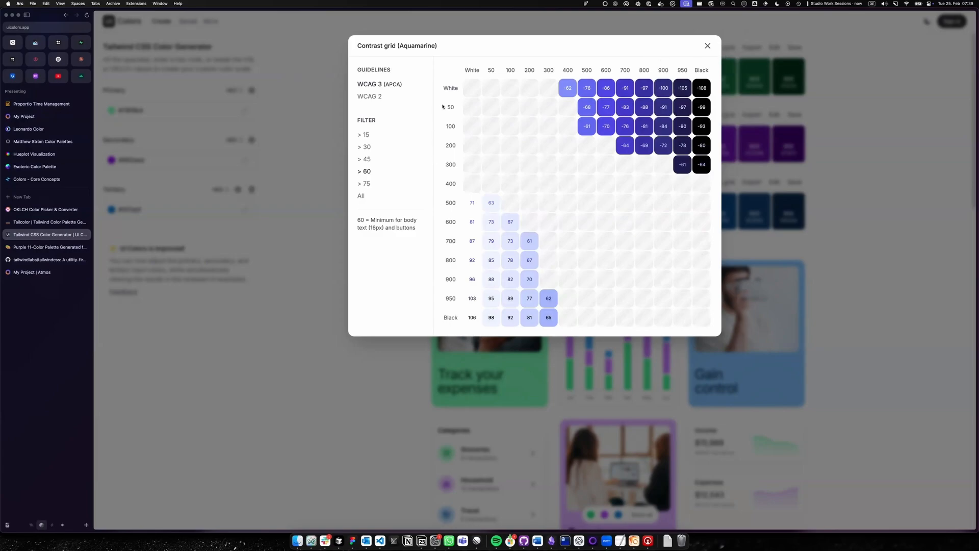
left_click(708, 46)
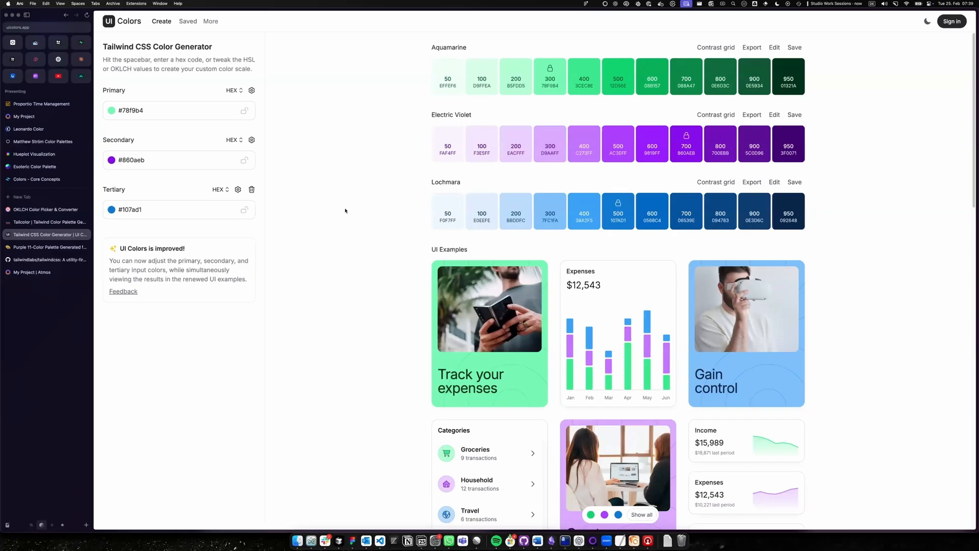
Step: Switch to Tokens Studio and review the font, color, radius, shadow and spacing tokens in the tailwind-v4 set
left_click(13, 42)
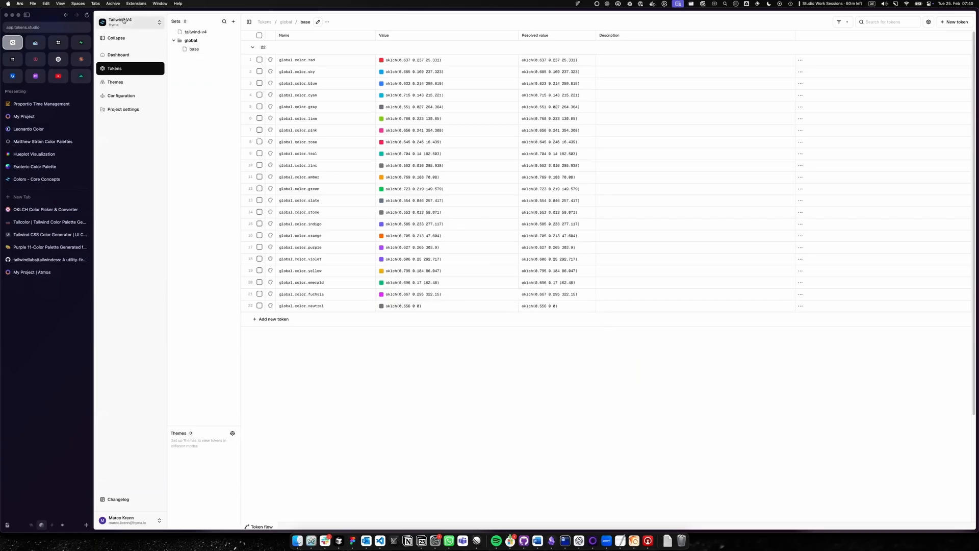
left_click(198, 33)
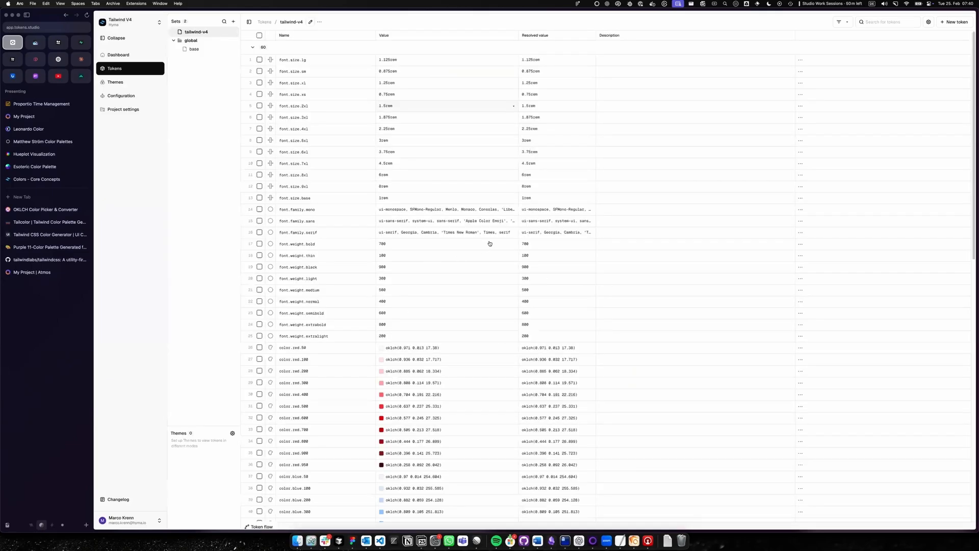
scroll(492, 153, "down", 10)
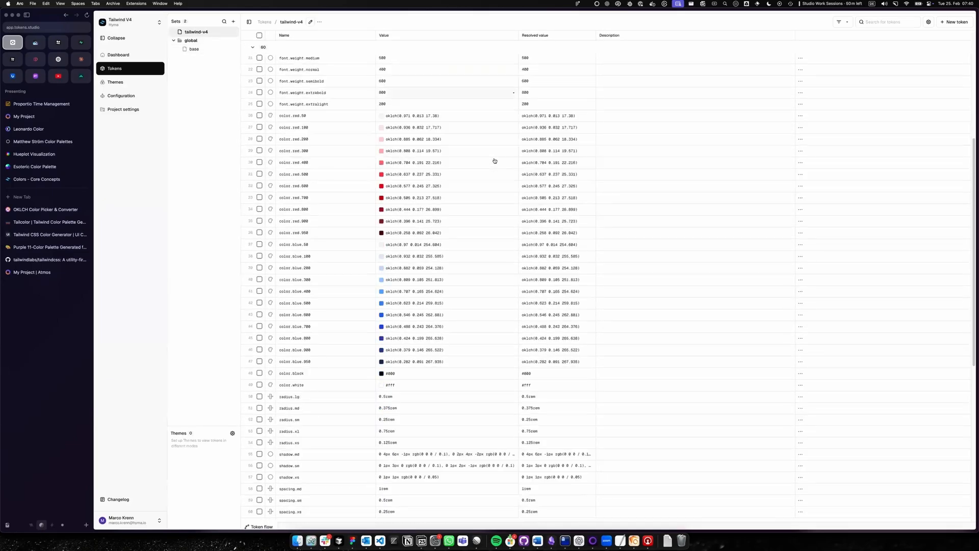
scroll(469, 337, "up", 5)
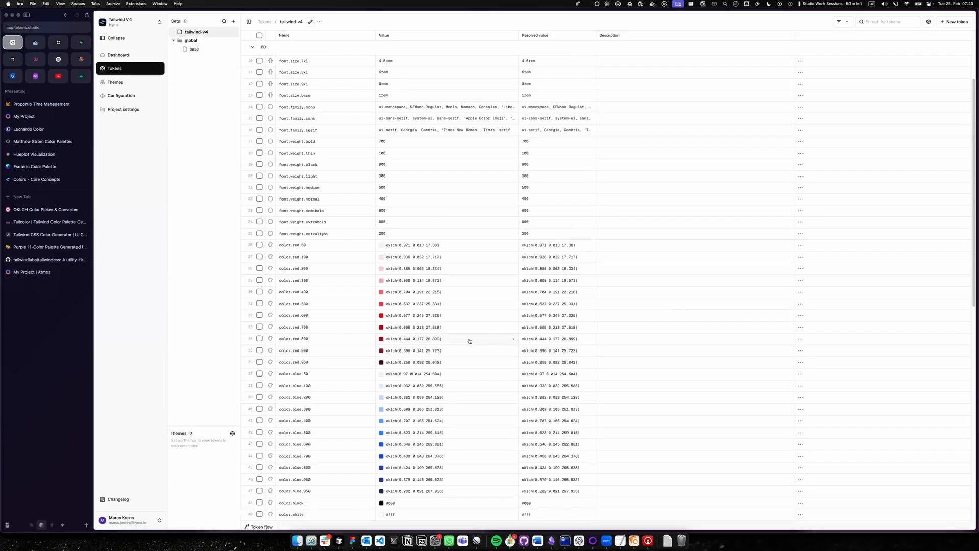
scroll(451, 335, "down", 2)
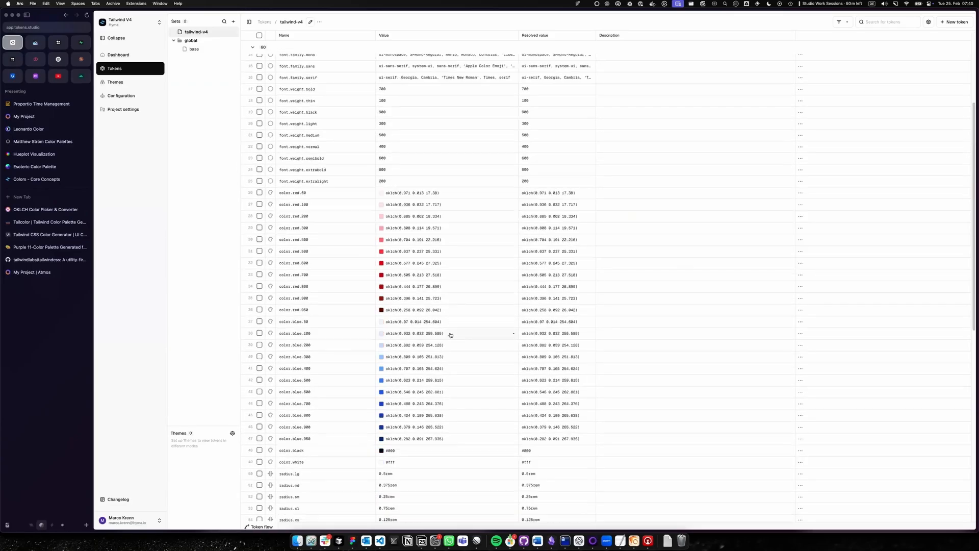
scroll(464, 356, "down", 8)
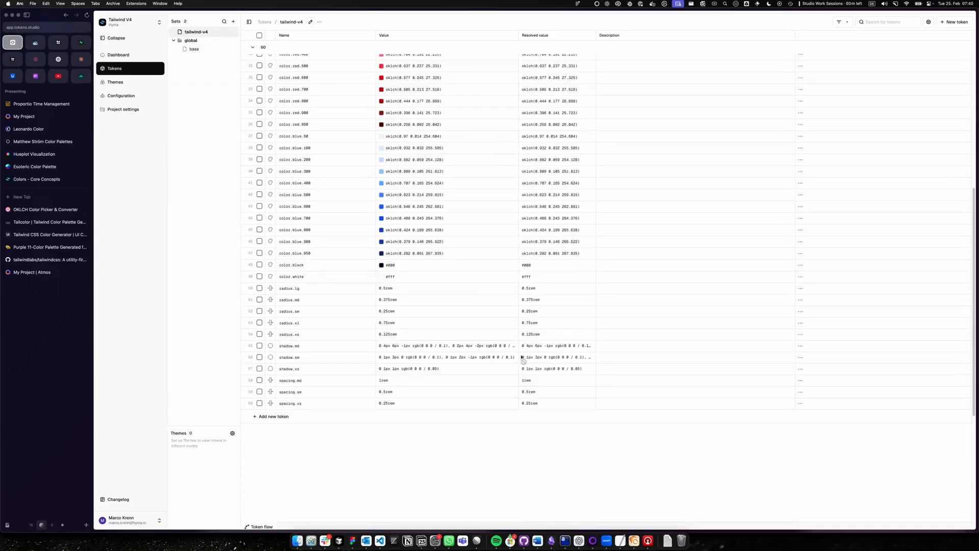
scroll(444, 377, "up", 15)
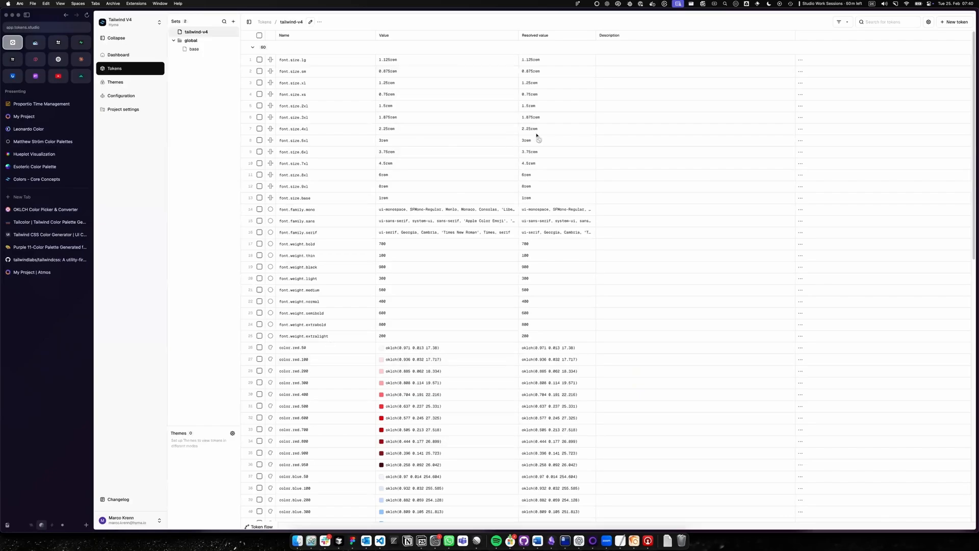
Step: Open the global/base set and rename all 22 color tokens, replacing "global" with "base" in their names
left_click(202, 49)
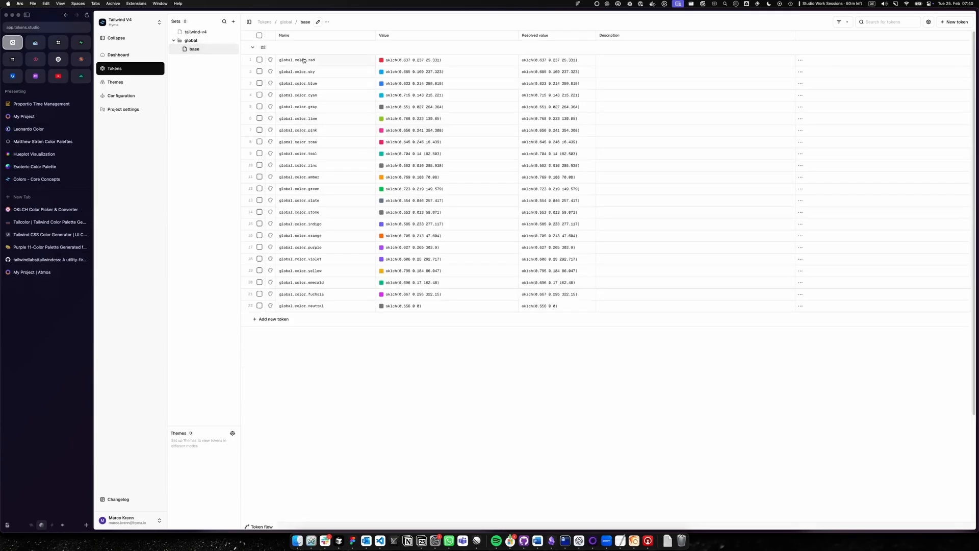
left_click(260, 60)
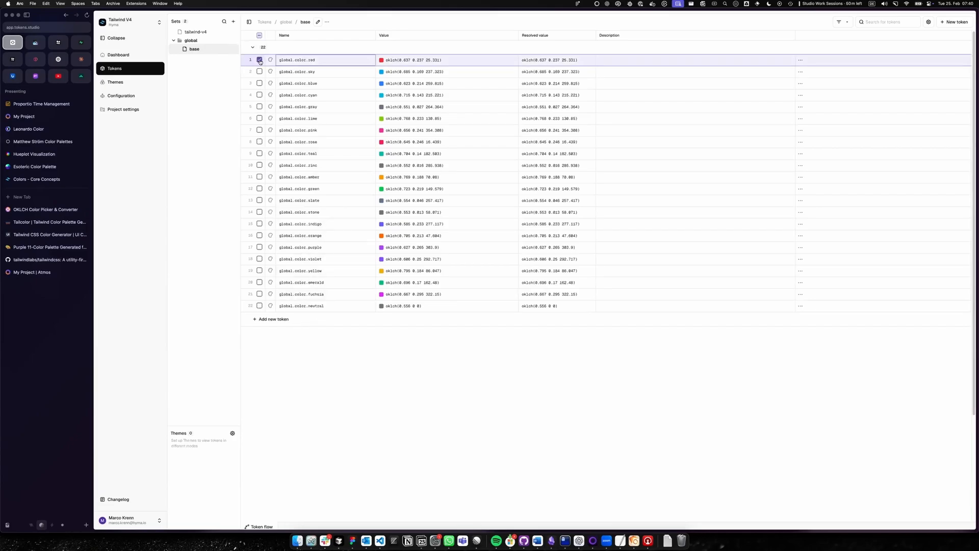
left_click(260, 305, "shift")
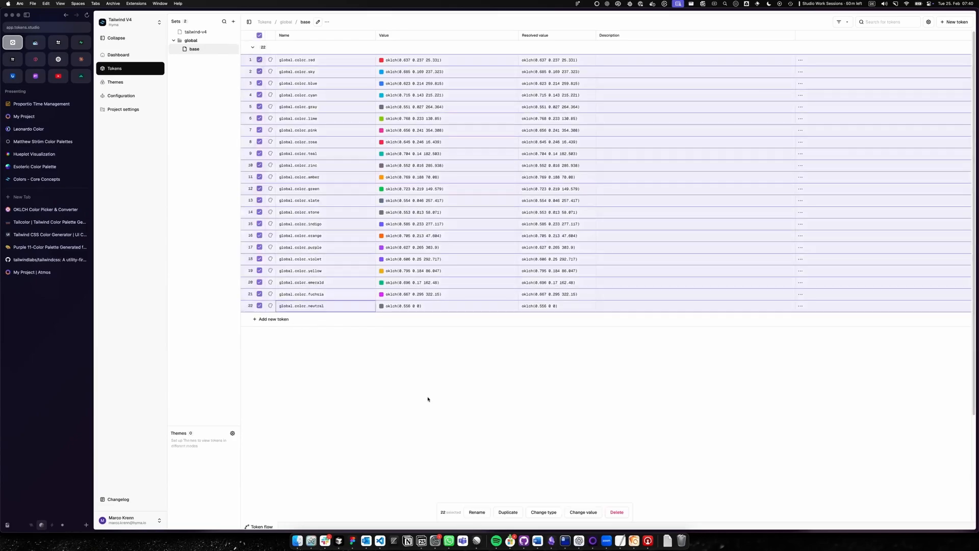
left_click(480, 513)
type("global")
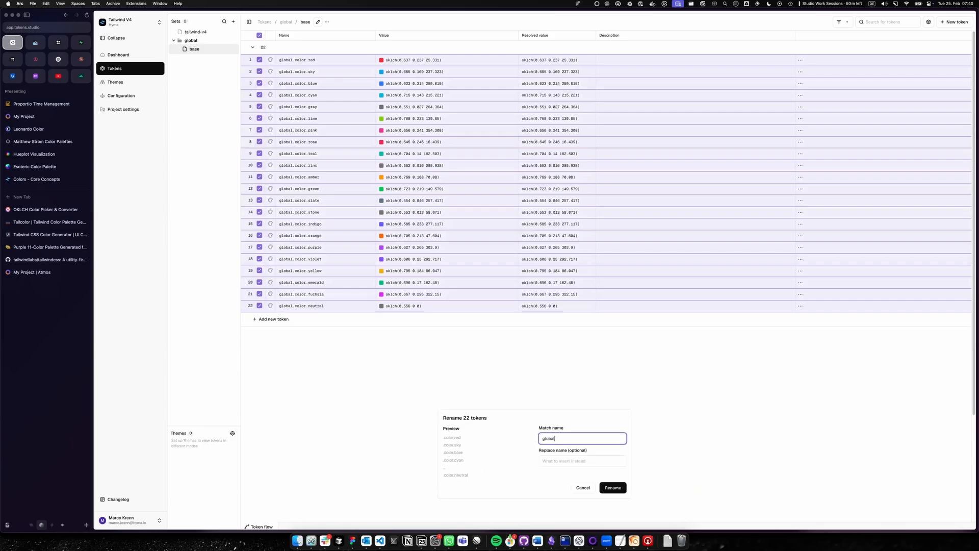
key("Tab")
type("b")
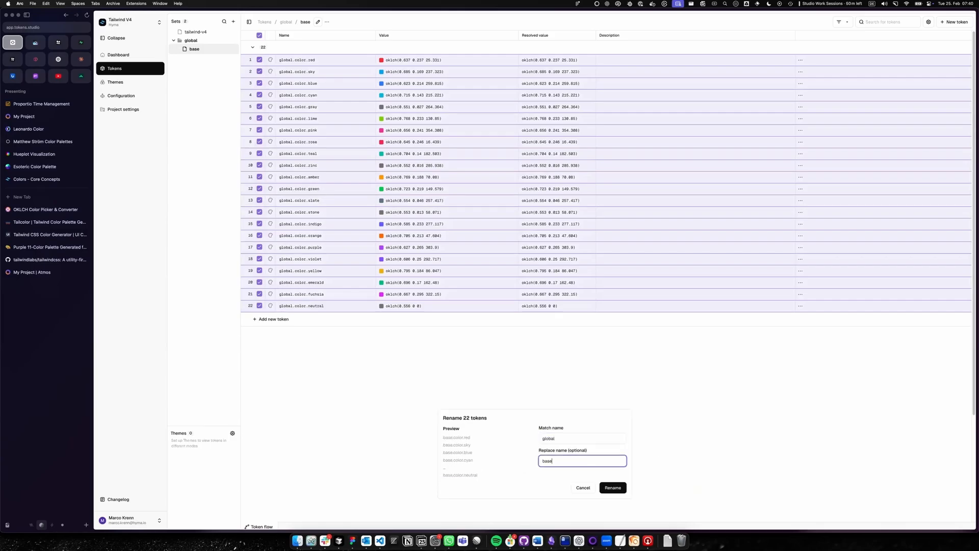
key("Return")
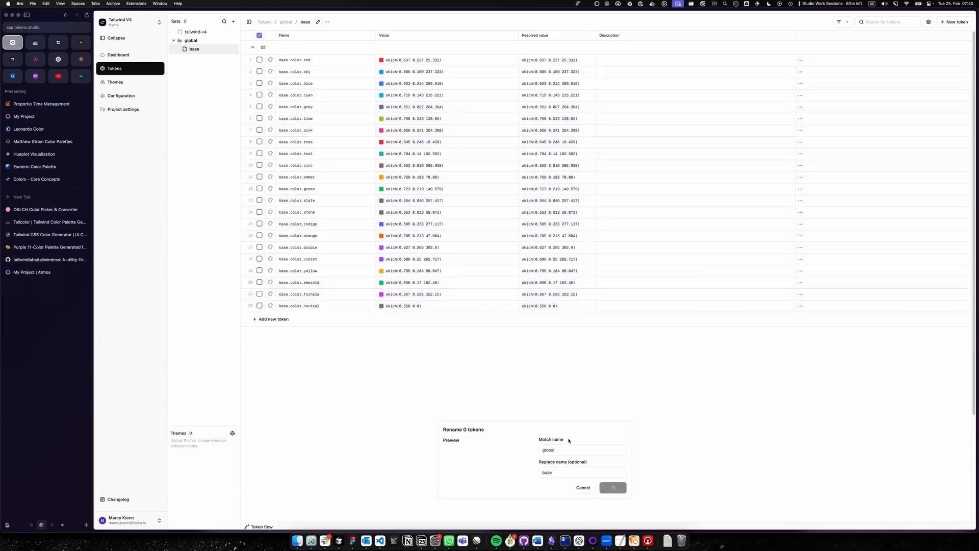
left_click(959, 516)
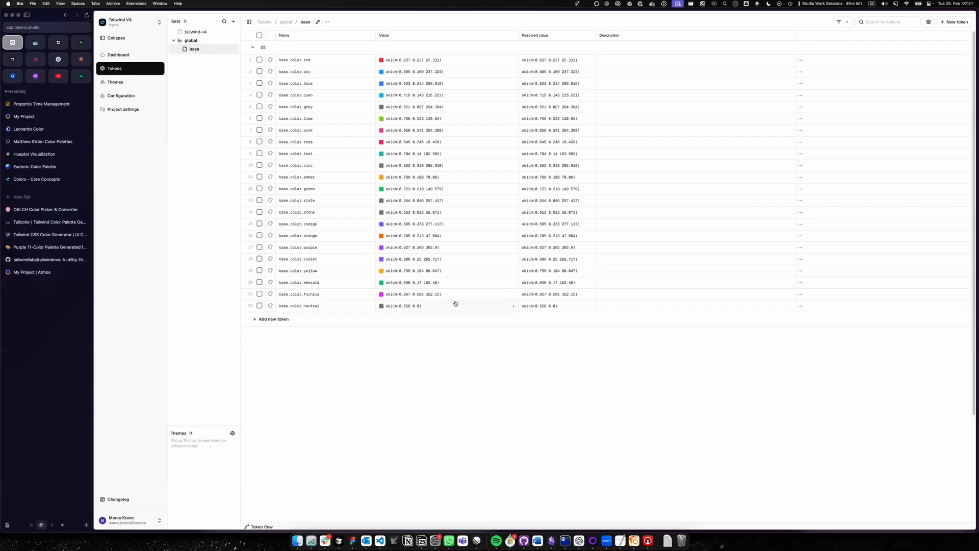
Step: Create a graph-based set named global/colors, with a description about creating scales based on the base colors
left_click(233, 22)
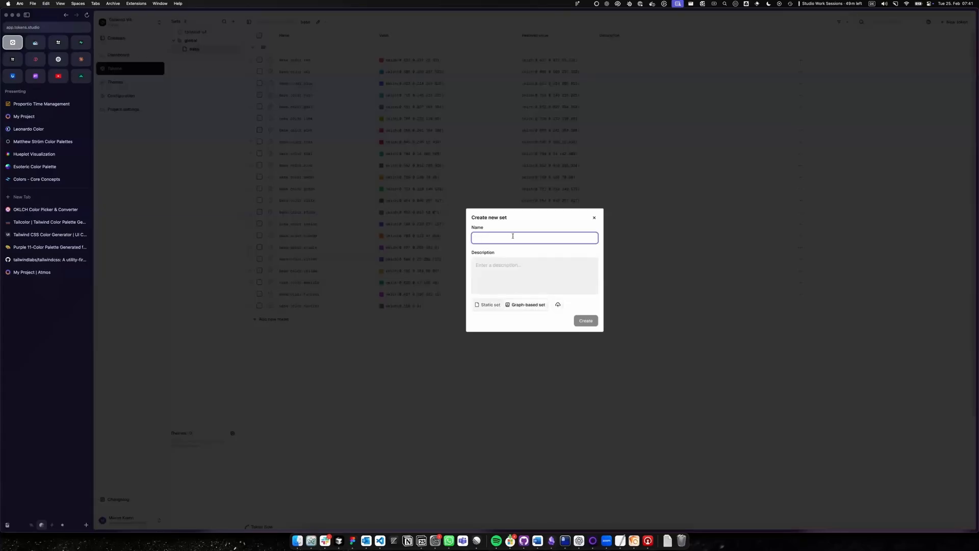
type("global/colors")
left_click(519, 264)
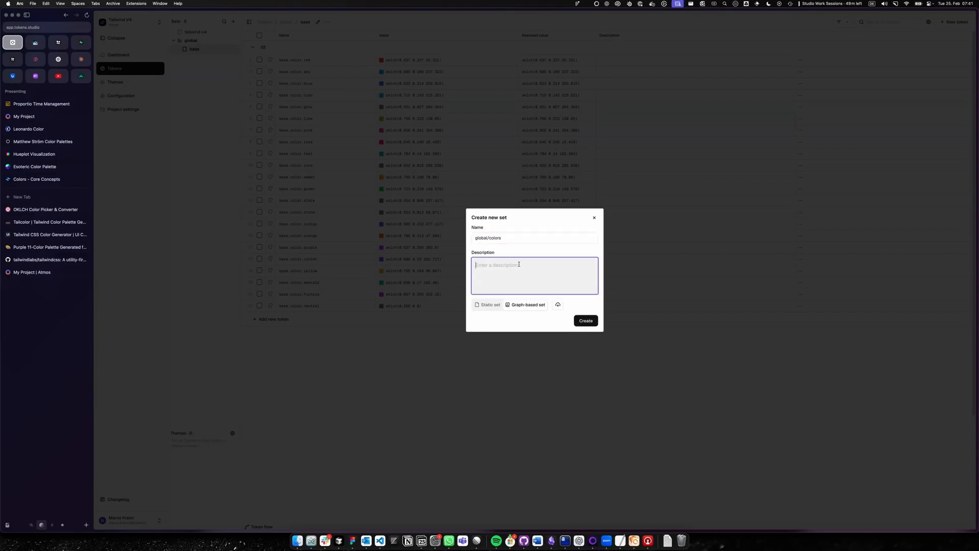
type("Create co")
key("BackSpace")
key("BackSpace")
type("scales base on the base")
key("BackSpace")
key("BackSpace")
key("BackSpace")
type("colors")
left_click(586, 321)
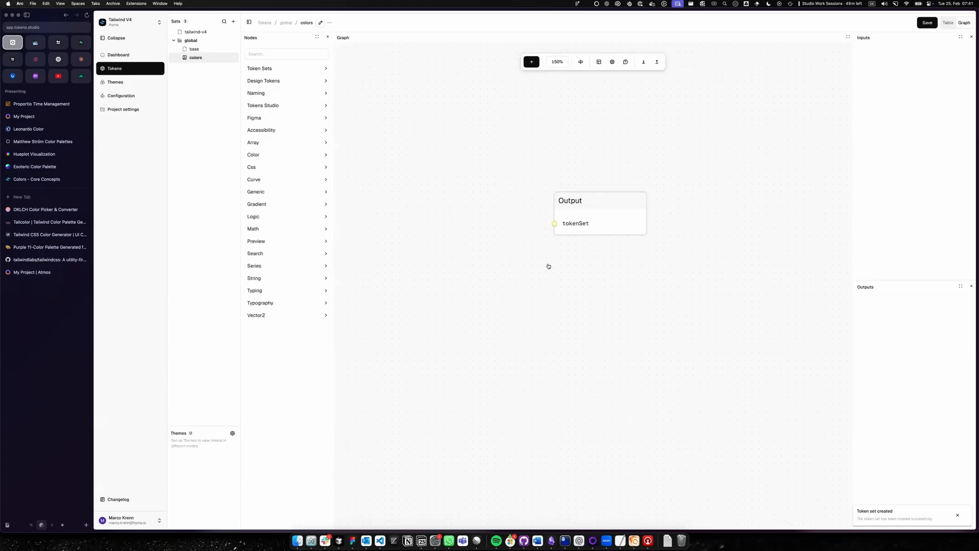
Step: In the global/colors graph, move the Output node to the right and add the global/base token set as a node to its left
left_click(202, 50)
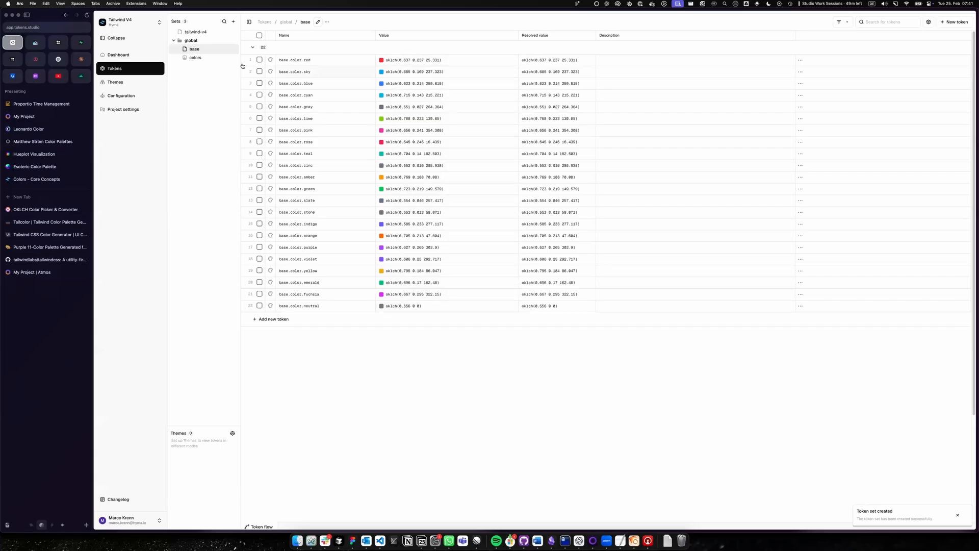
left_click(195, 58)
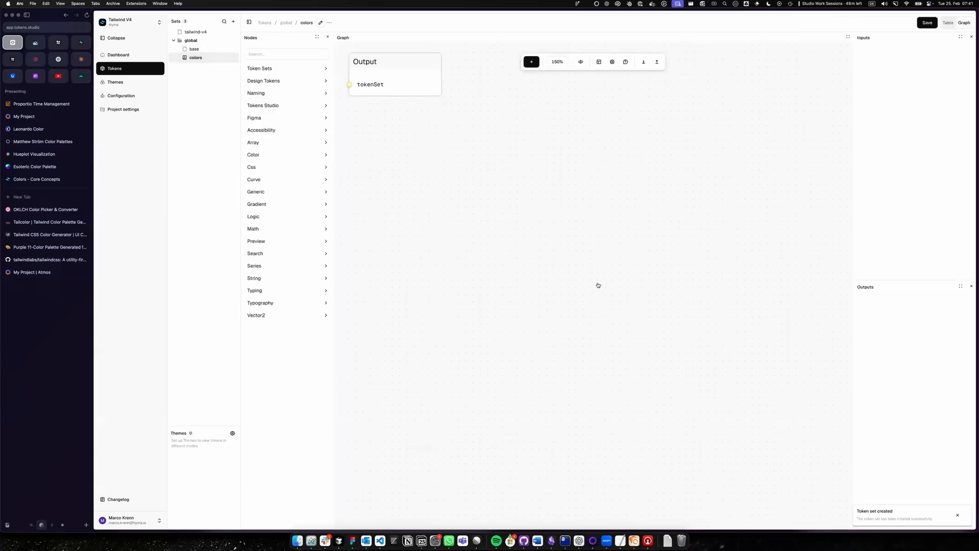
left_click_drag(375, 74, 633, 199)
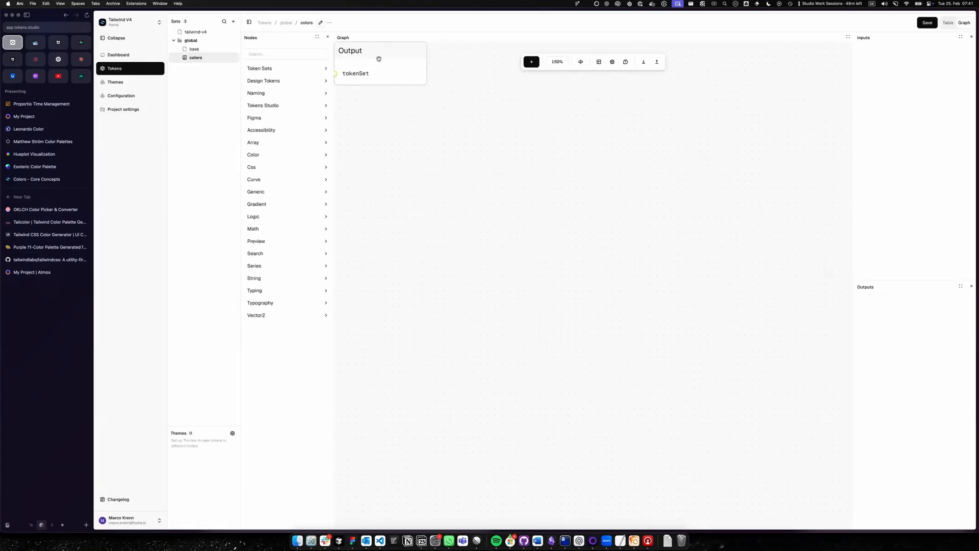
left_click_drag(377, 58, 736, 196)
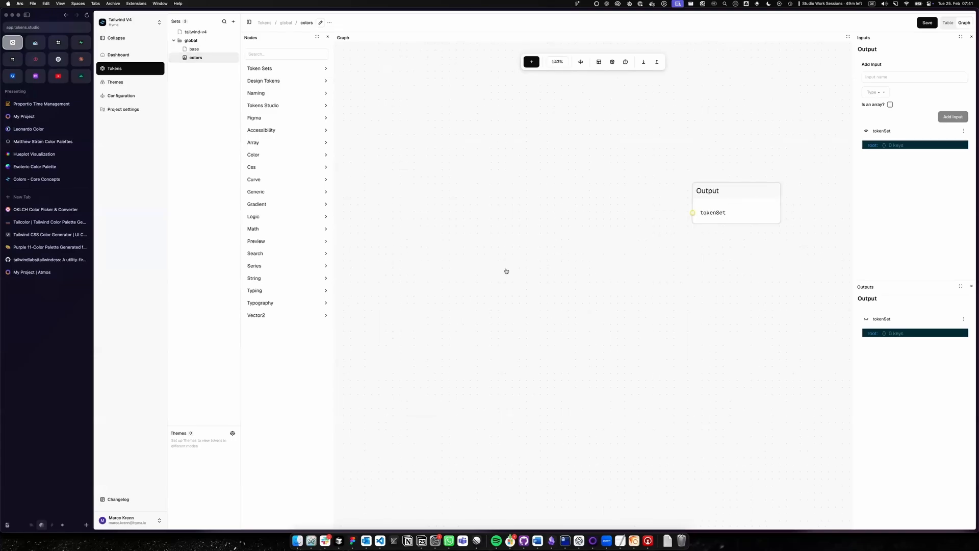
scroll(569, 248, "down", 5)
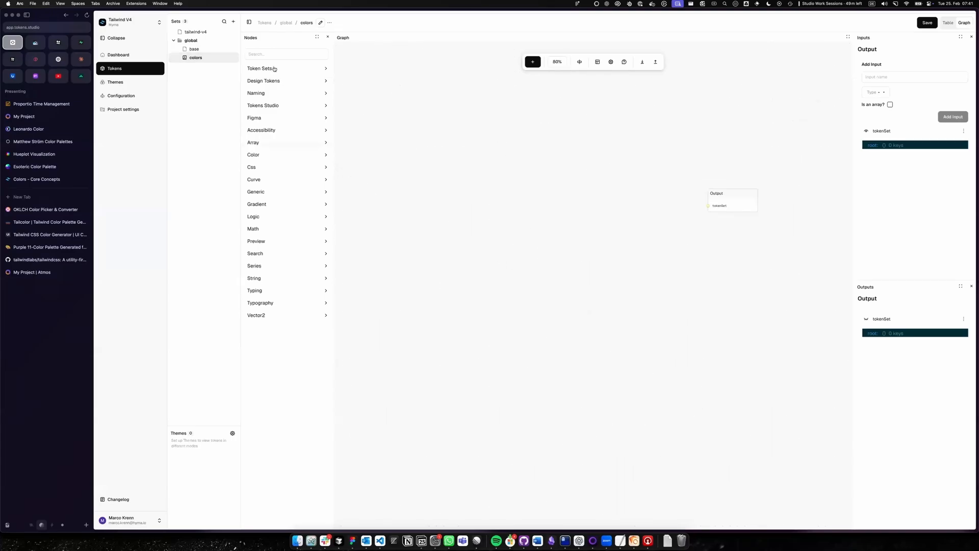
left_click(275, 68)
left_click_drag(377, 134, 432, 187)
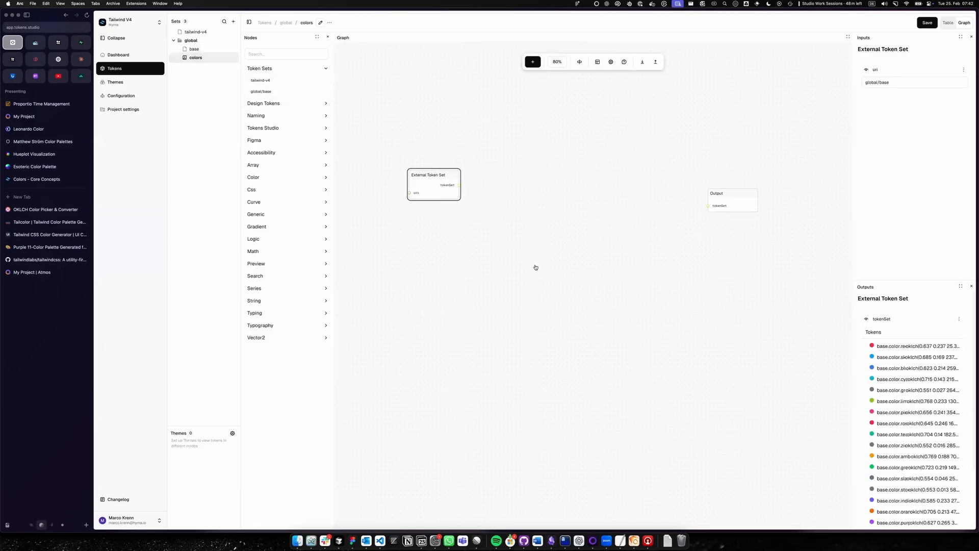
Step: Enlarge the page to 125% and collapse the sidebars and sets list, then shift the External Token Set node further left
key("super+equal")
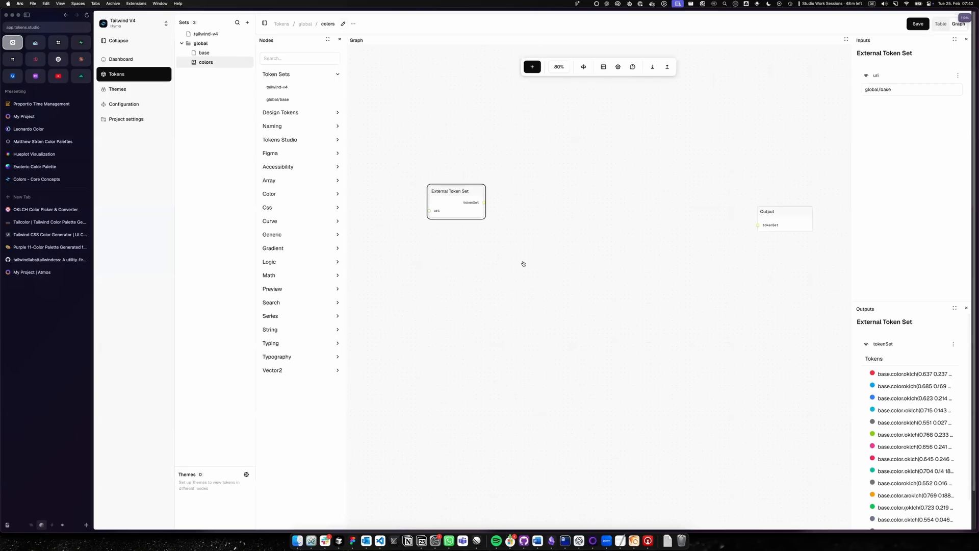
key("super+equal")
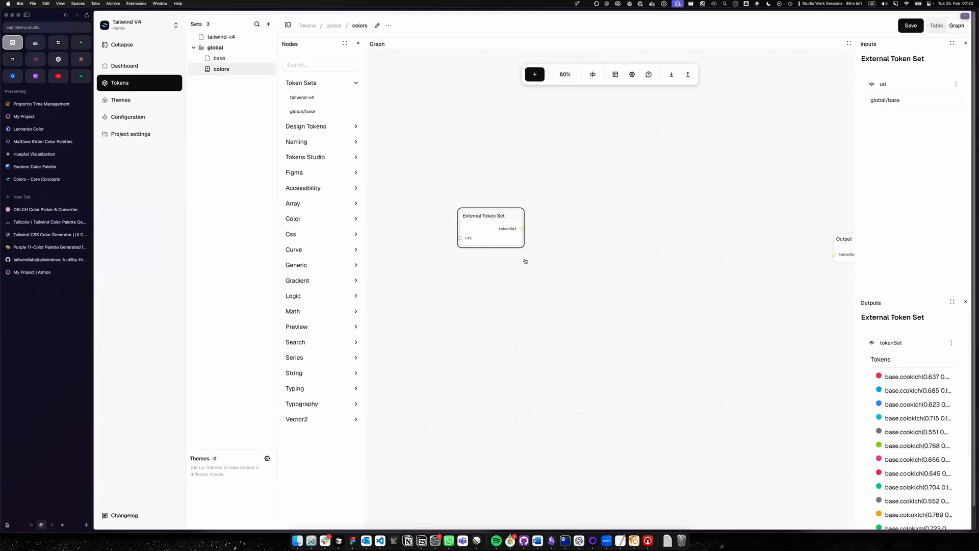
left_click(27, 16)
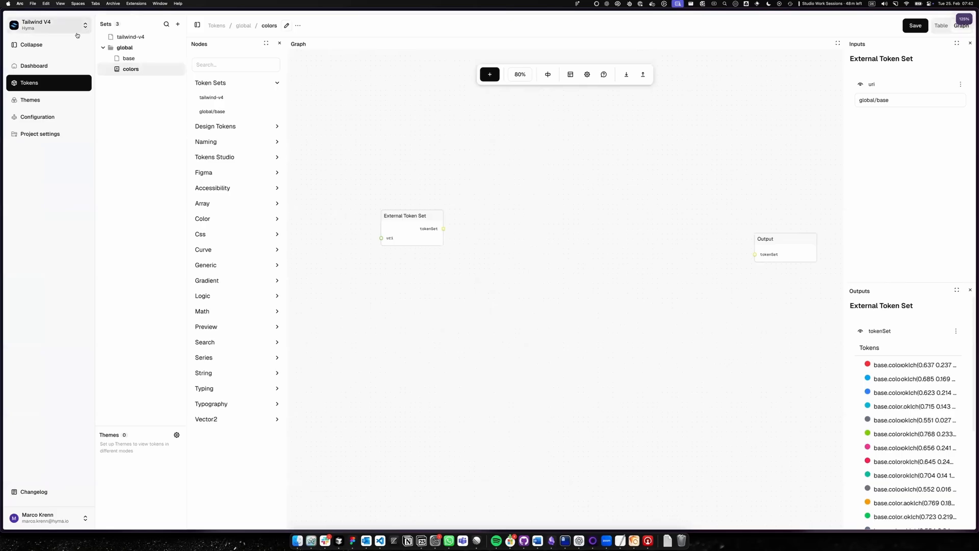
left_click(35, 48)
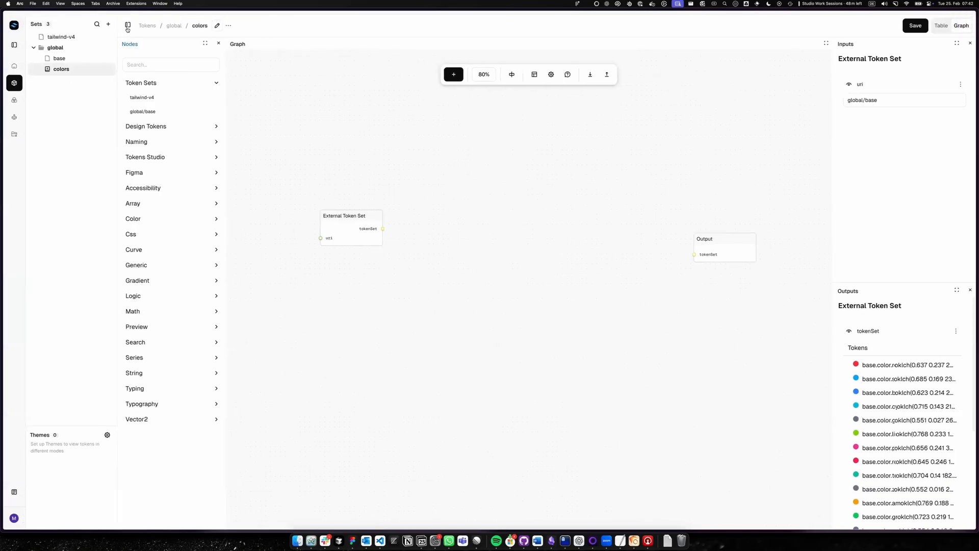
left_click(127, 26)
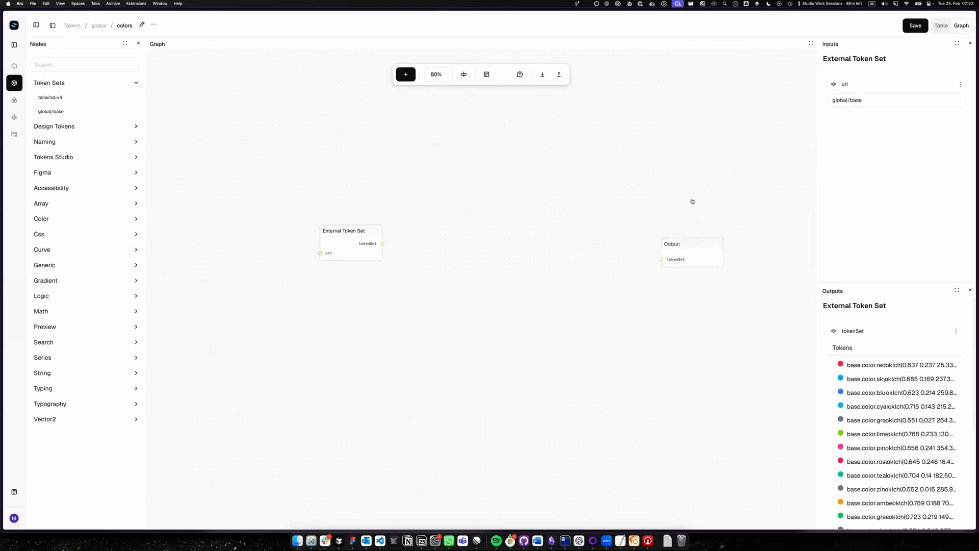
left_click_drag(357, 232, 289, 237)
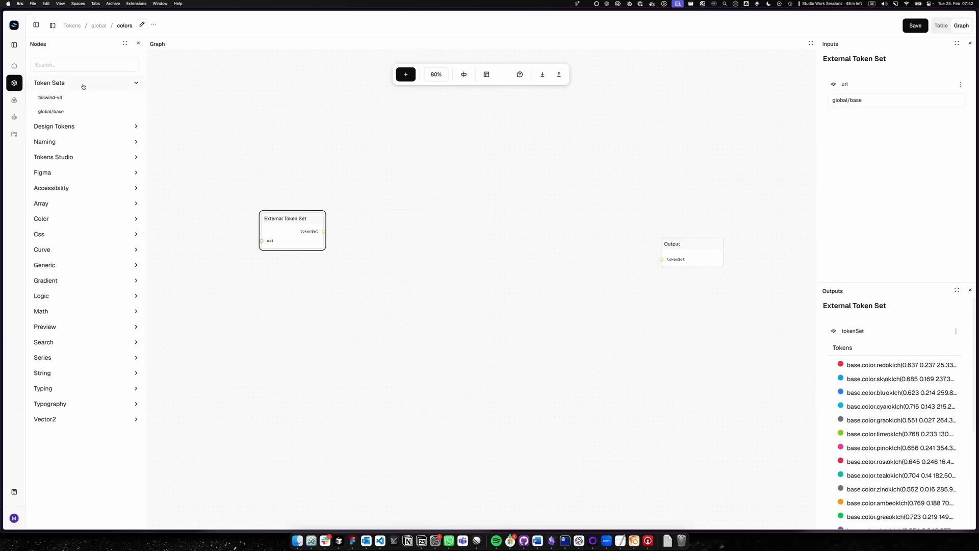
left_click(83, 85)
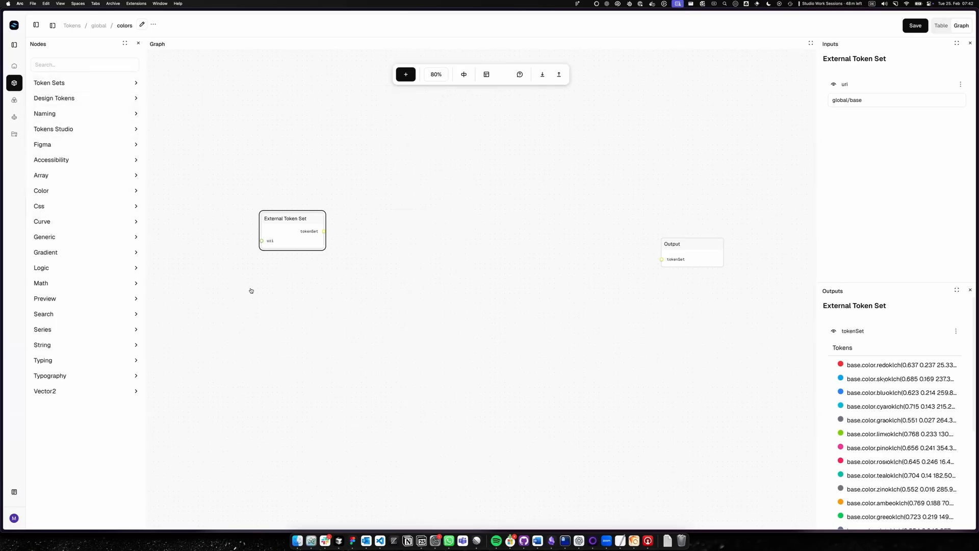
left_click(250, 290)
left_click(62, 236)
left_click_drag(59, 252, 294, 269)
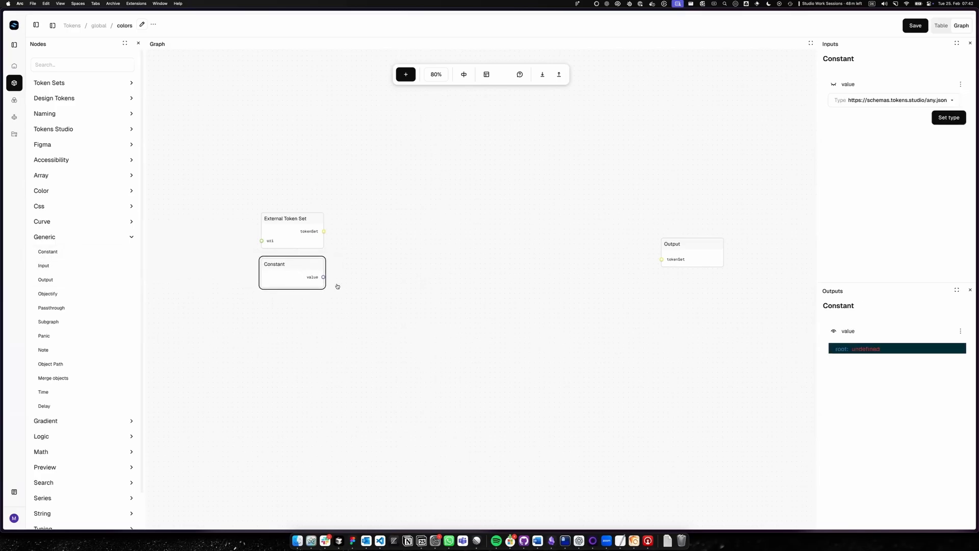
left_click(338, 286)
left_click(312, 275)
key("BackSpace")
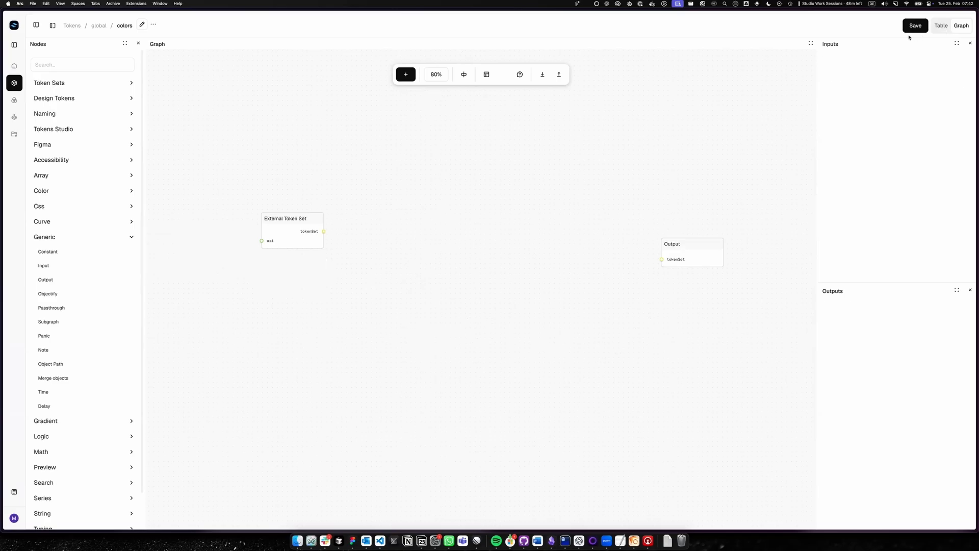
Step: Save the global/colors graph, show the sets list again and check the tokens in global/base
left_click(913, 29)
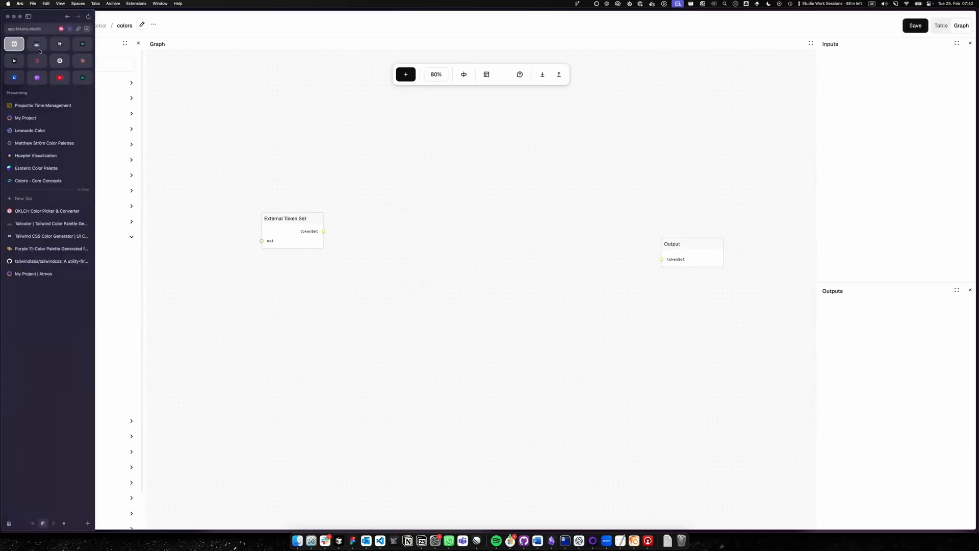
left_click(36, 25)
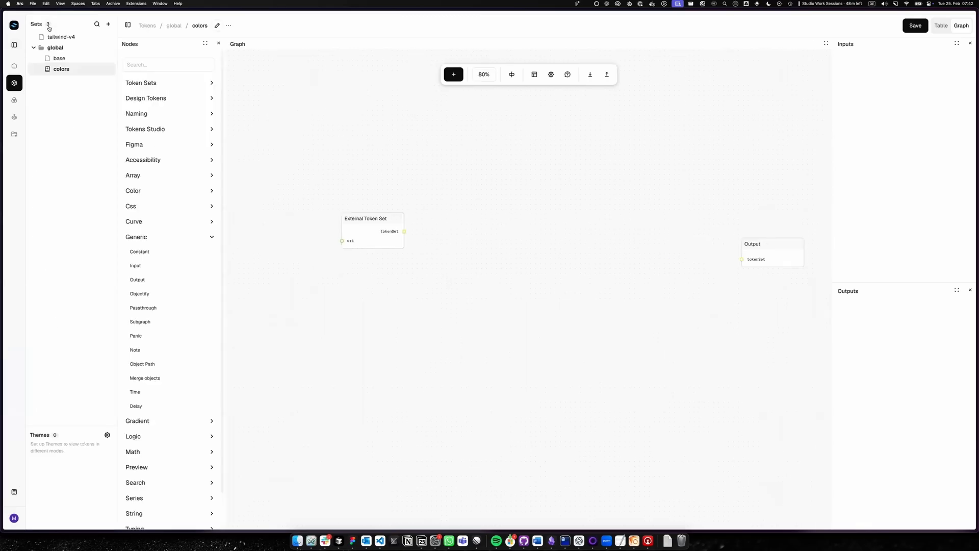
left_click(60, 59)
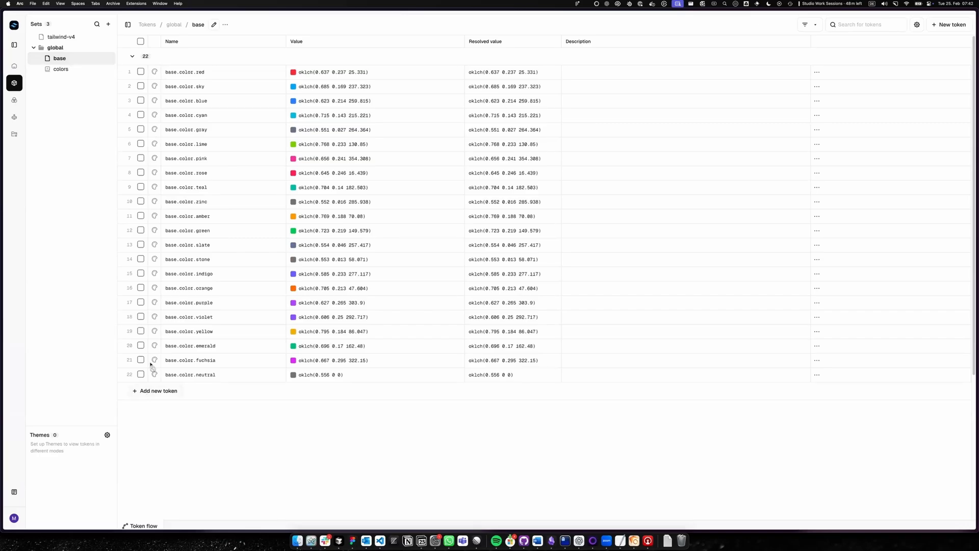
Step: Reopen the global/colors graph with the sets list hidden, locate its nodes and reload the page
left_click(62, 69)
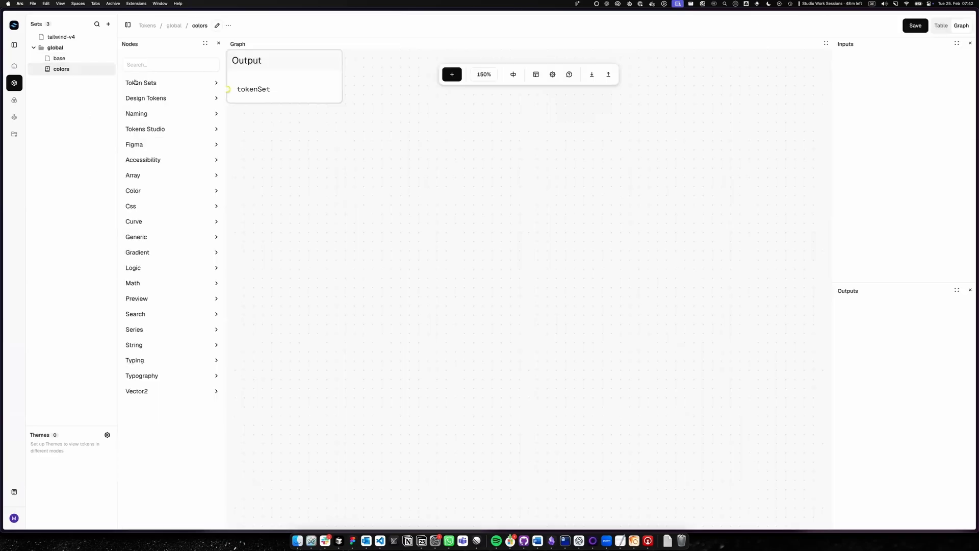
left_click(127, 25)
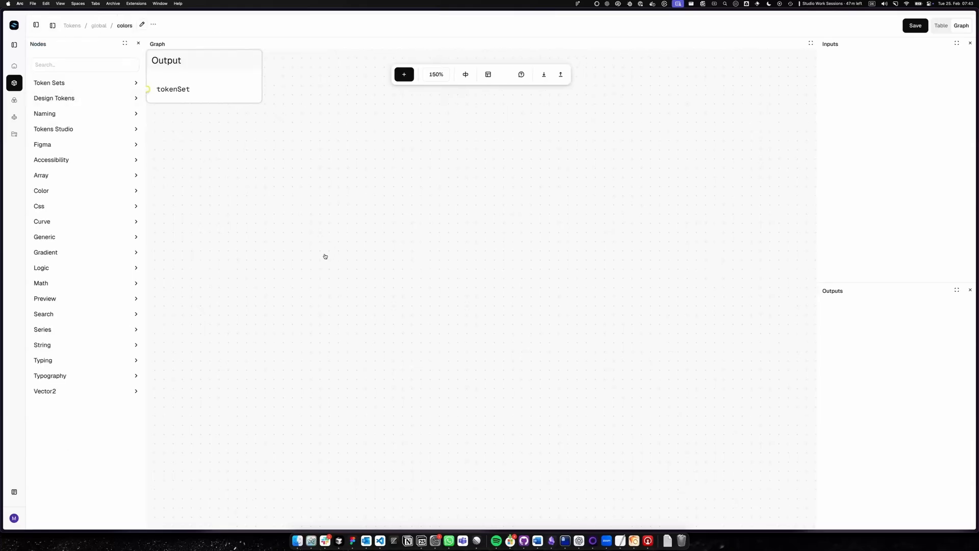
scroll(405, 292, "up", 1)
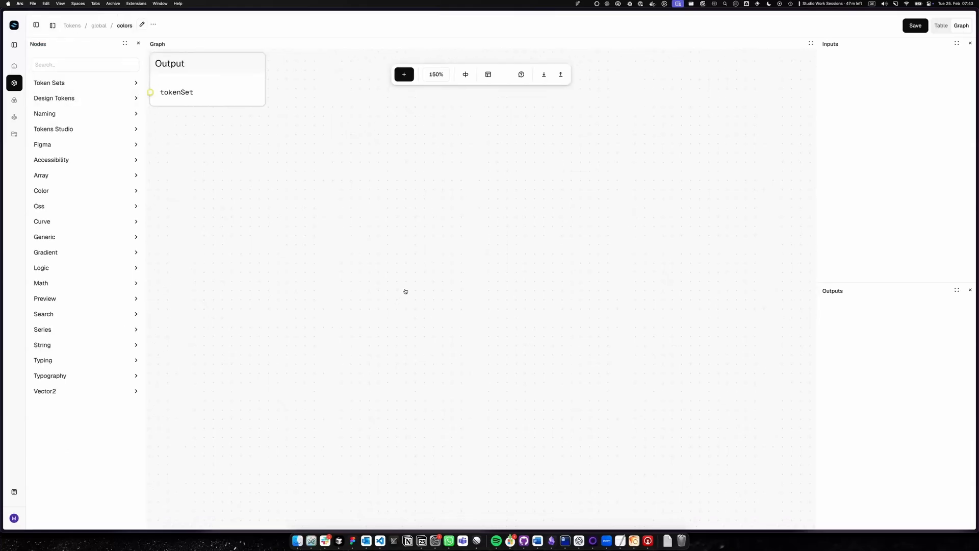
scroll(543, 366, "left", 3)
scroll(543, 366, "up", 2)
scroll(540, 365, "down", 5)
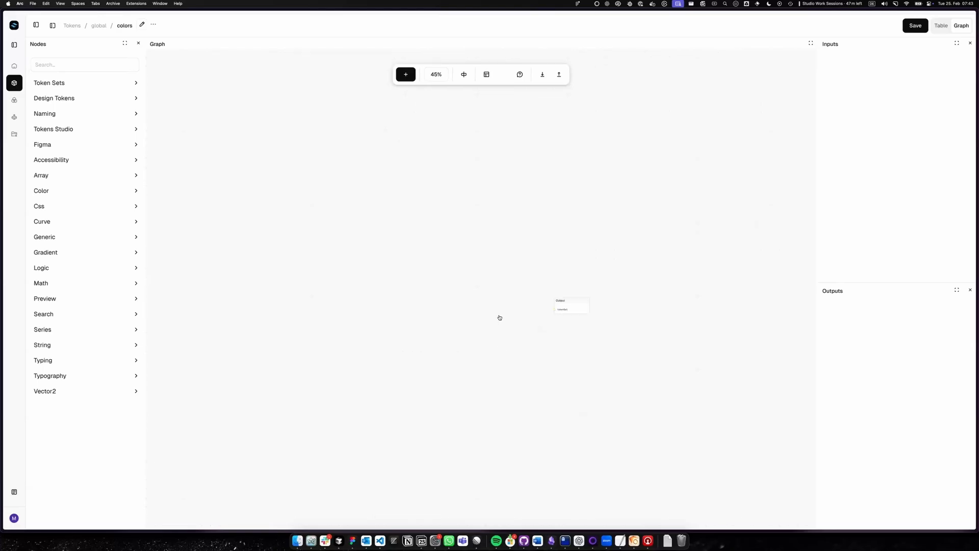
key("super+r")
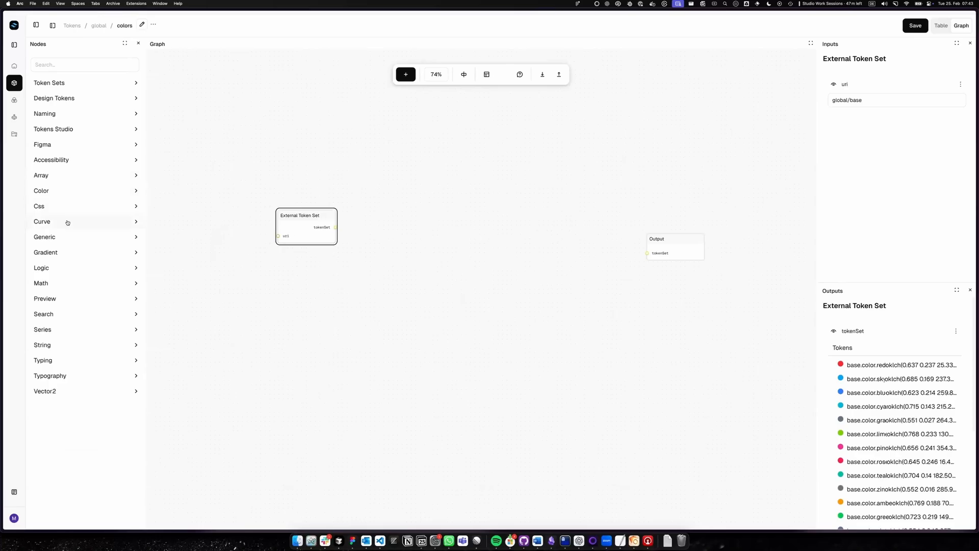
Step: Add a Constant node below the External Token Set node, with its type set to number and its value to 11
left_click(62, 236)
left_click_drag(59, 254, 316, 270)
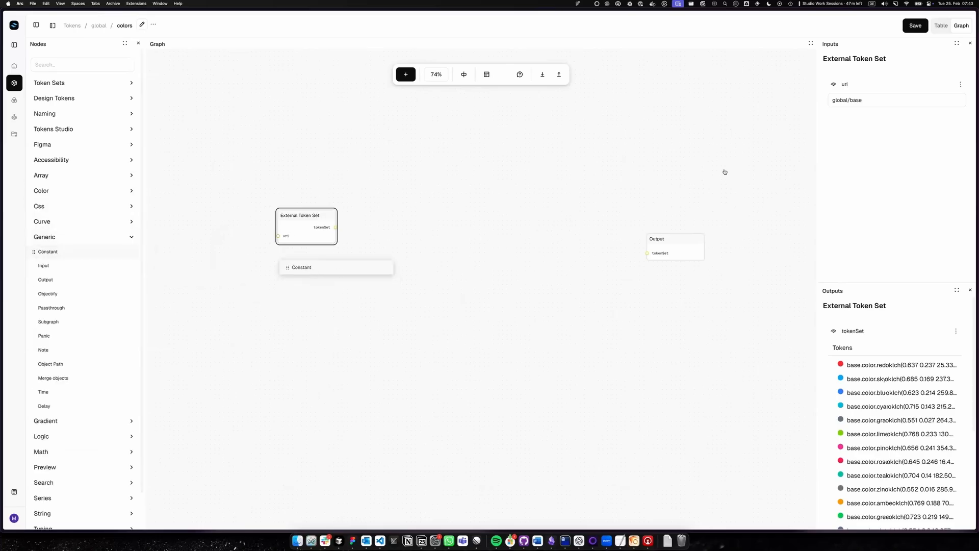
left_click(887, 103)
left_click(863, 59)
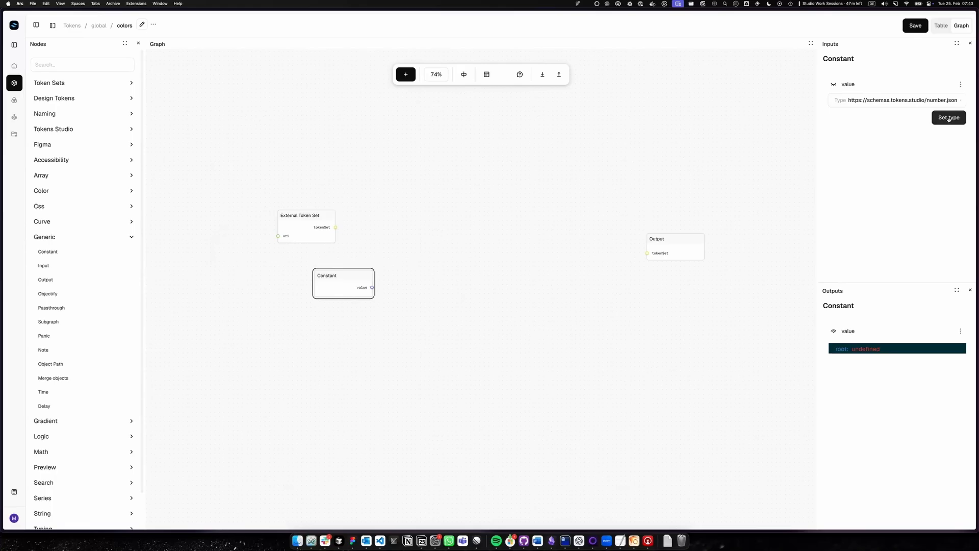
left_click(948, 117)
left_click(884, 100)
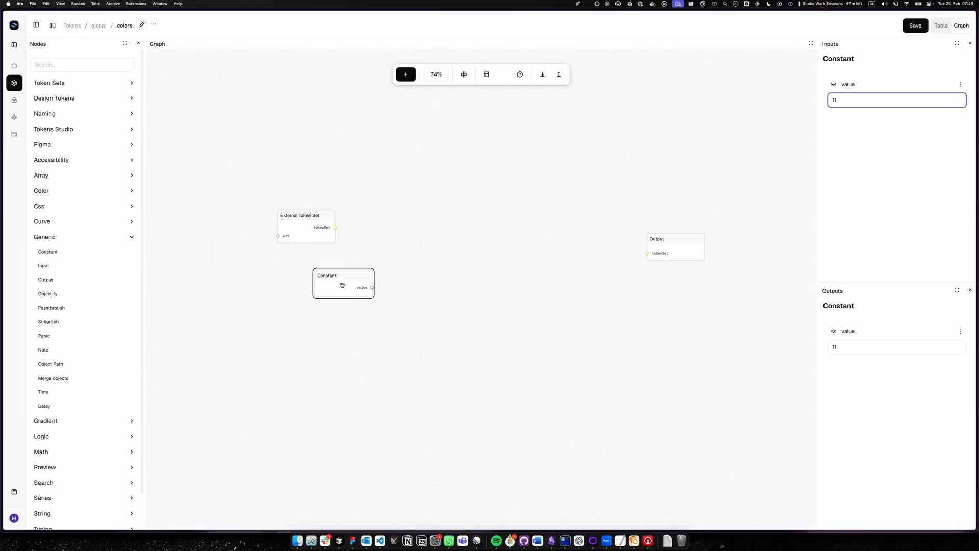
Step: Move the Constant node directly beneath the External Token Set node and align their left edges
left_click_drag(341, 285, 311, 275)
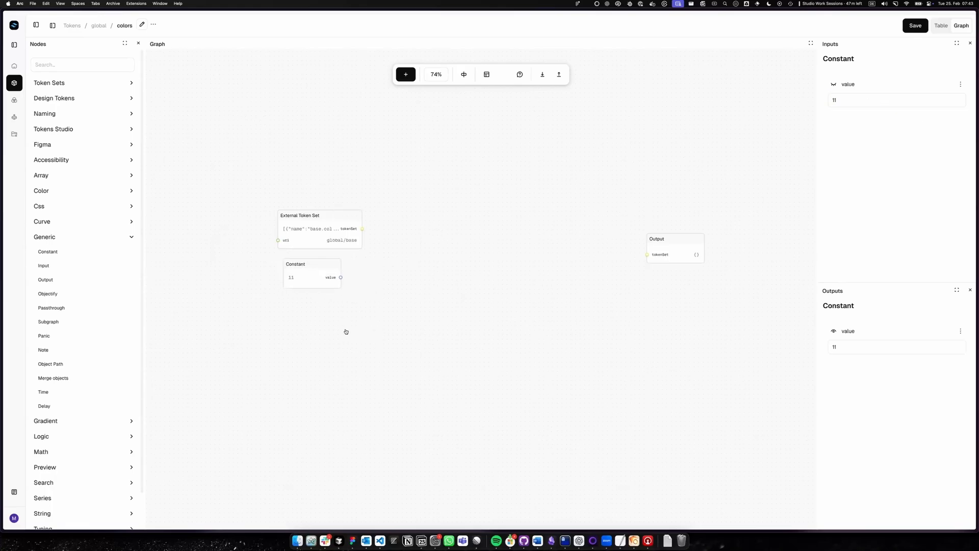
scroll(346, 332, "up", 1)
scroll(382, 294, "up", 5)
left_click(306, 252)
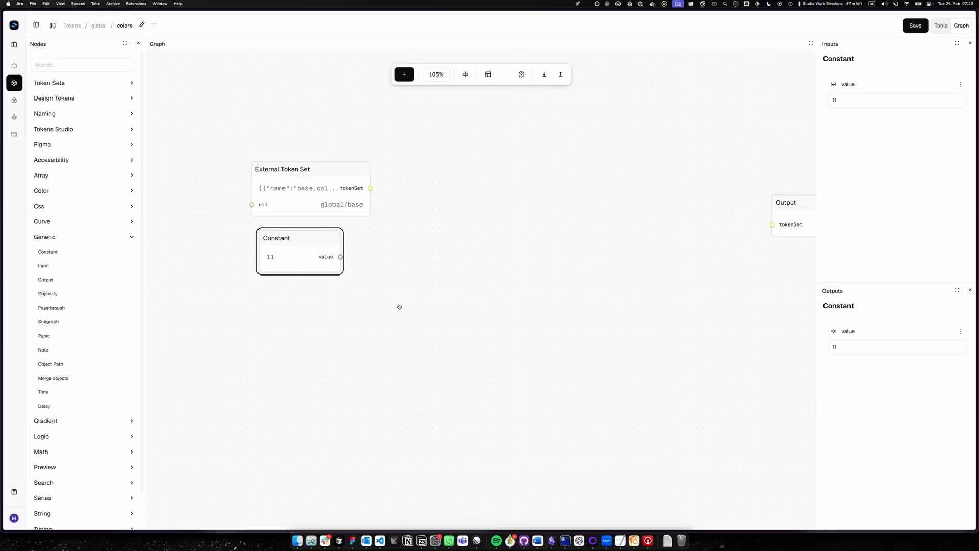
key("Left")
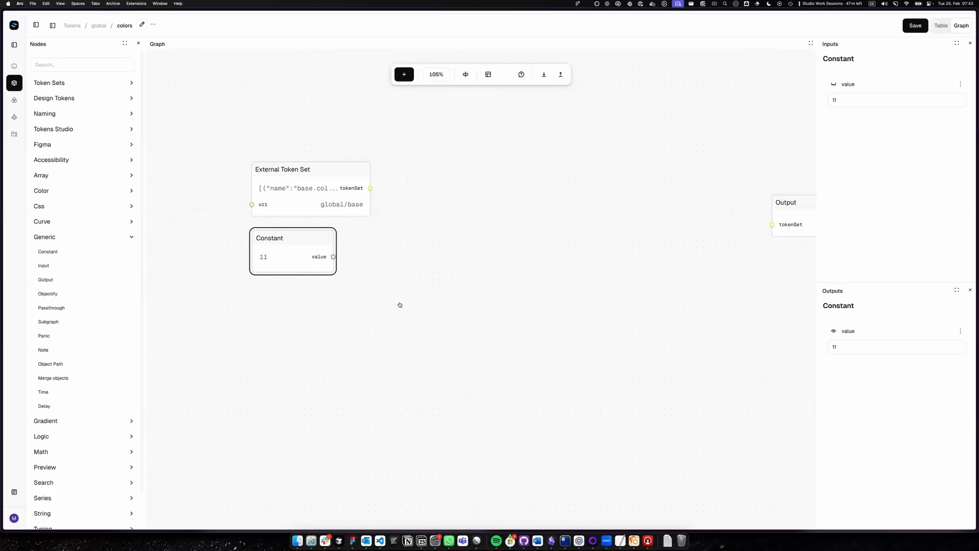
left_click(400, 305)
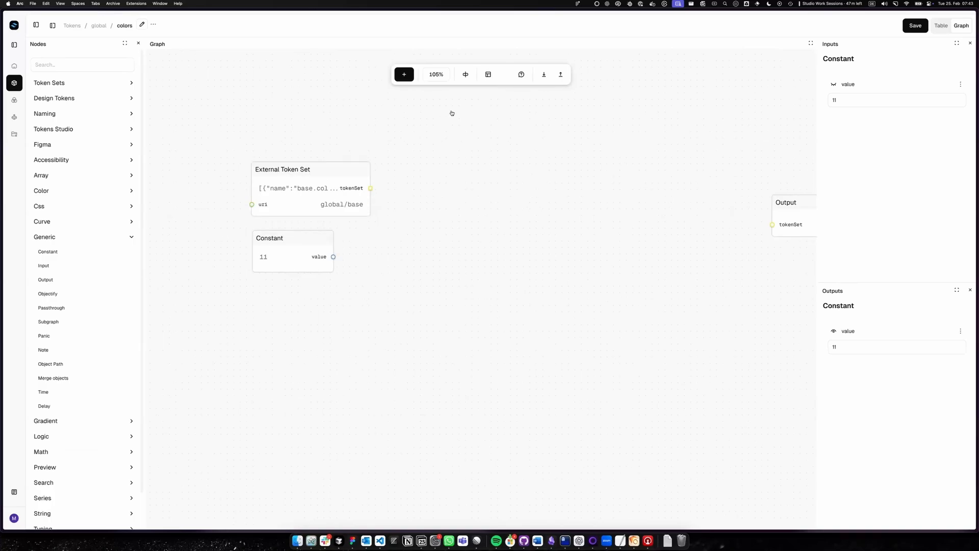
Step: Turn on Show inline types in the graph settings and close the settings
left_click(505, 74)
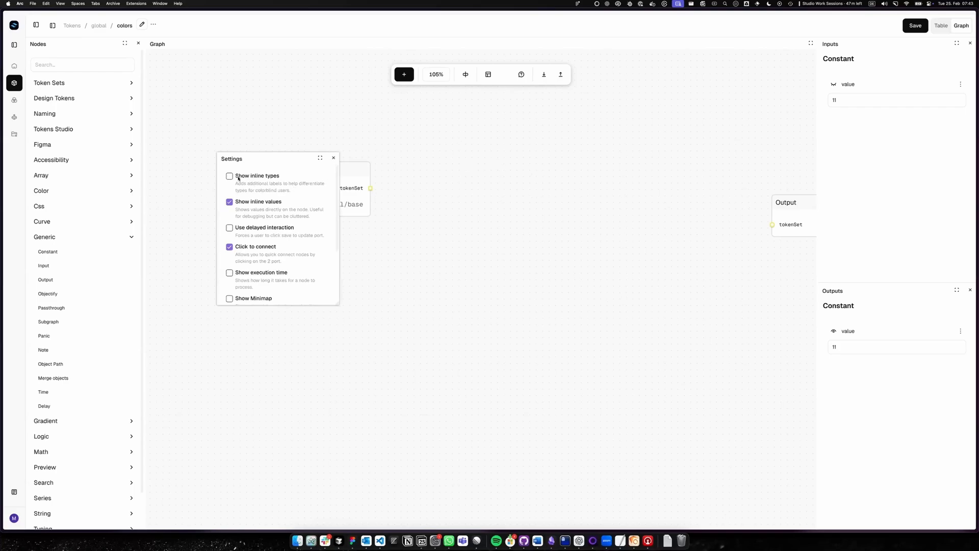
left_click(238, 178)
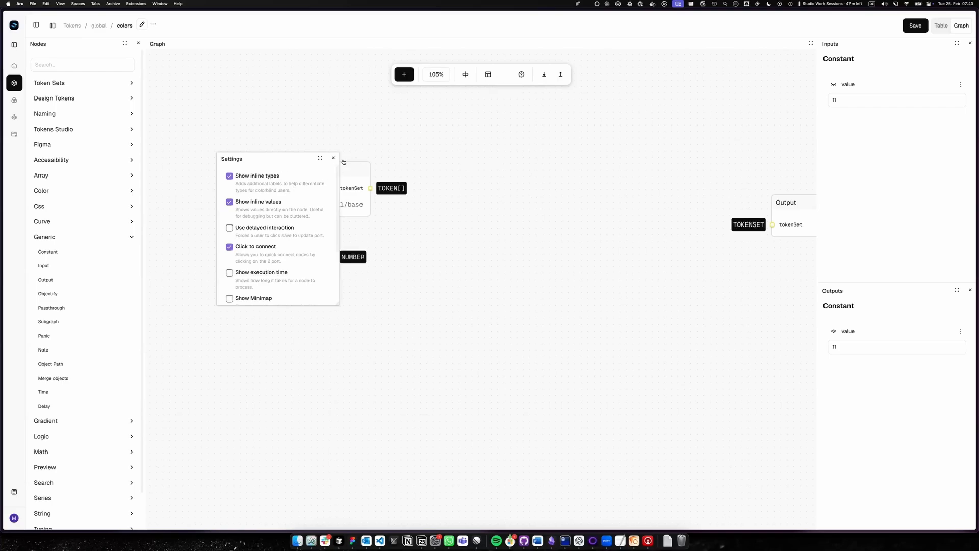
left_click(333, 157)
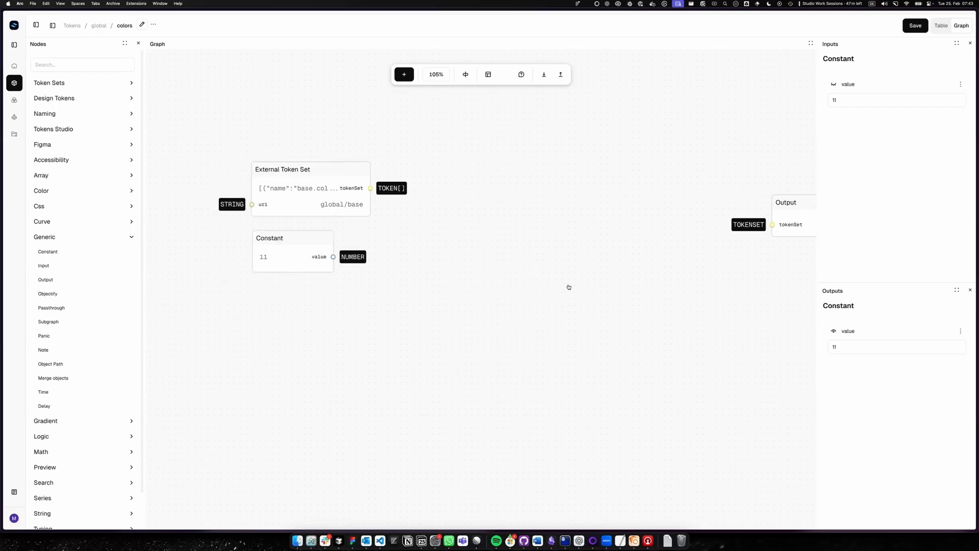
Step: Add an Array Map node between the External Token Set and Output nodes
left_click_drag(569, 287, 467, 289)
scroll(484, 289, "down", 1)
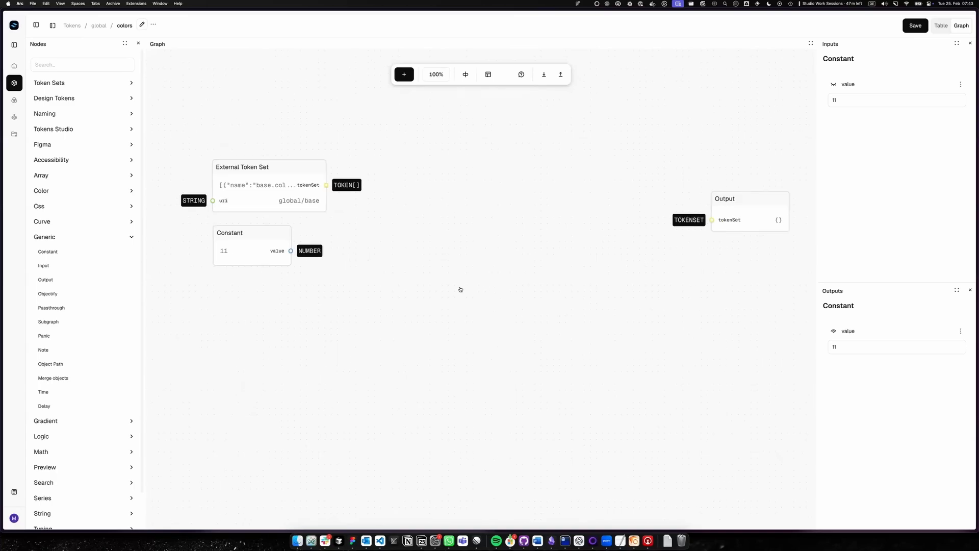
scroll(456, 284, "down", 2)
scroll(301, 202, "left", 1)
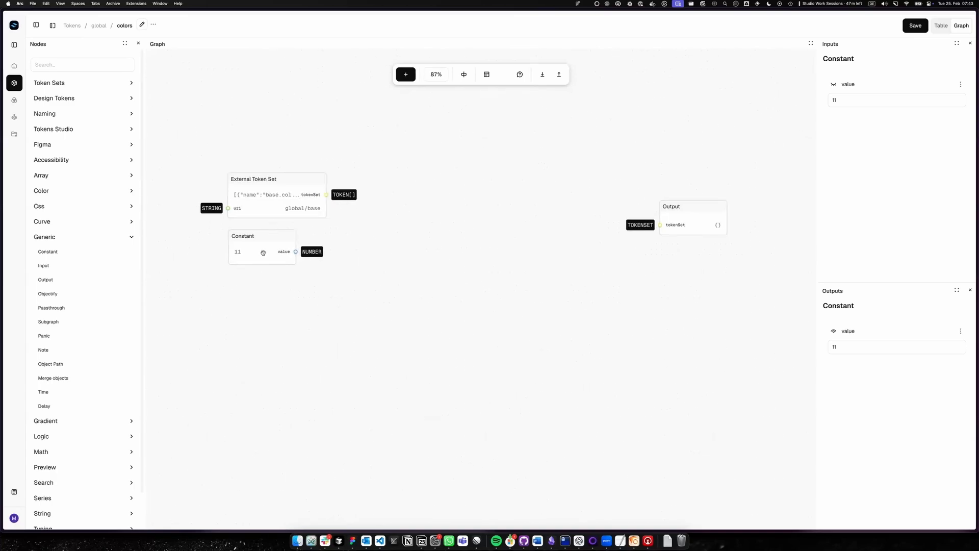
left_click(278, 256)
left_click(57, 179)
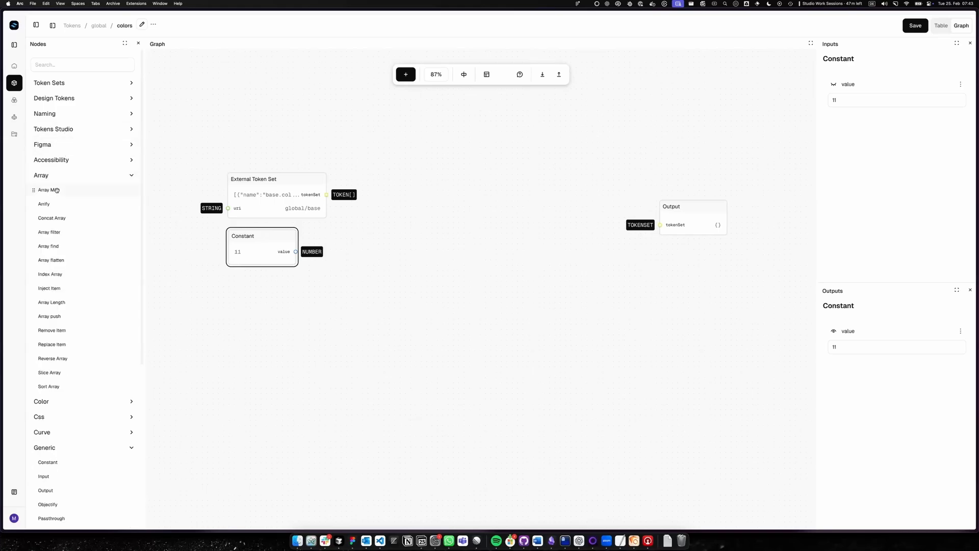
left_click_drag(48, 189, 446, 202)
left_click(565, 310)
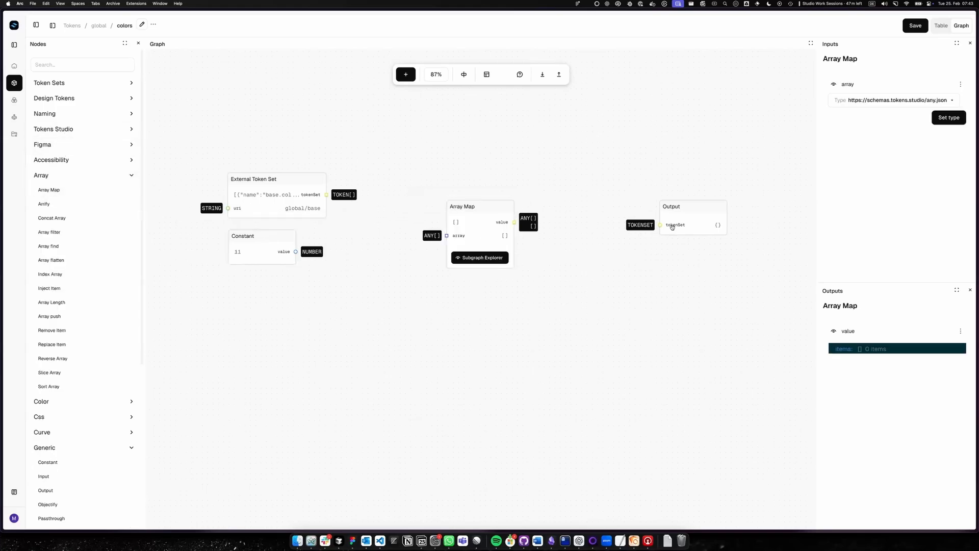
Step: Move the Output node further right and shift the Array Map node slightly right to open up space
left_click_drag(672, 227, 761, 220)
left_click_drag(484, 235, 517, 228)
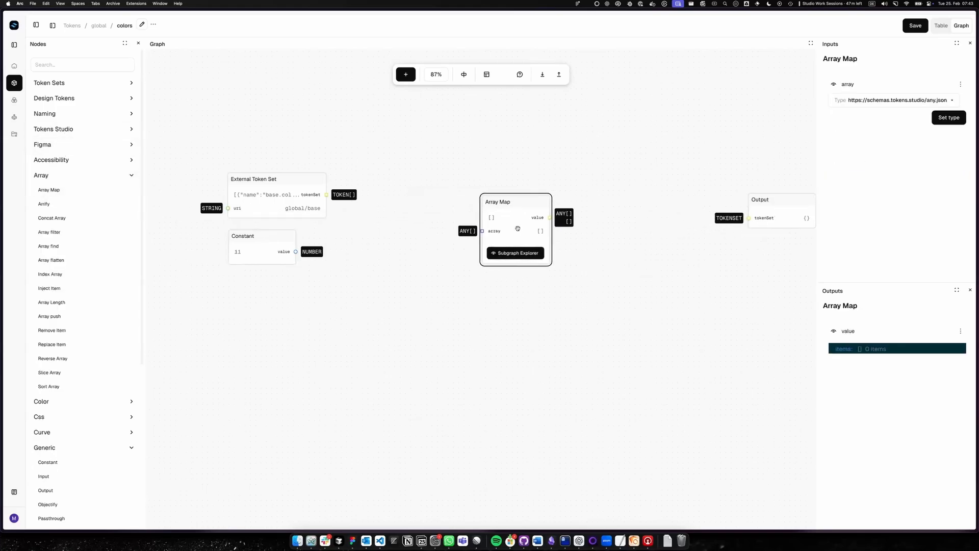
left_click(565, 302)
left_click(514, 225)
left_click(443, 326)
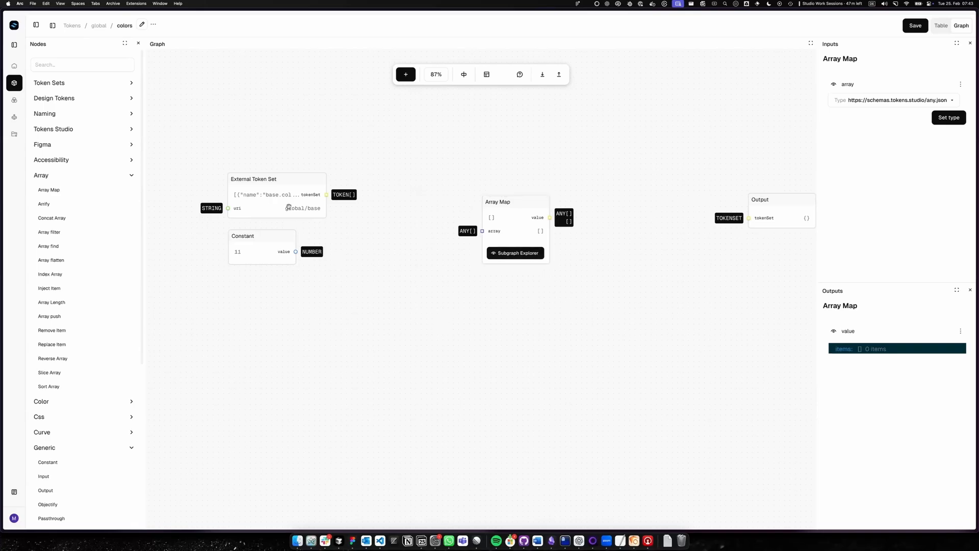
Step: Widen the External Token Set's details area, connect its tokenSet output to Array Map's array input and move Array Map slightly left
left_click(288, 205)
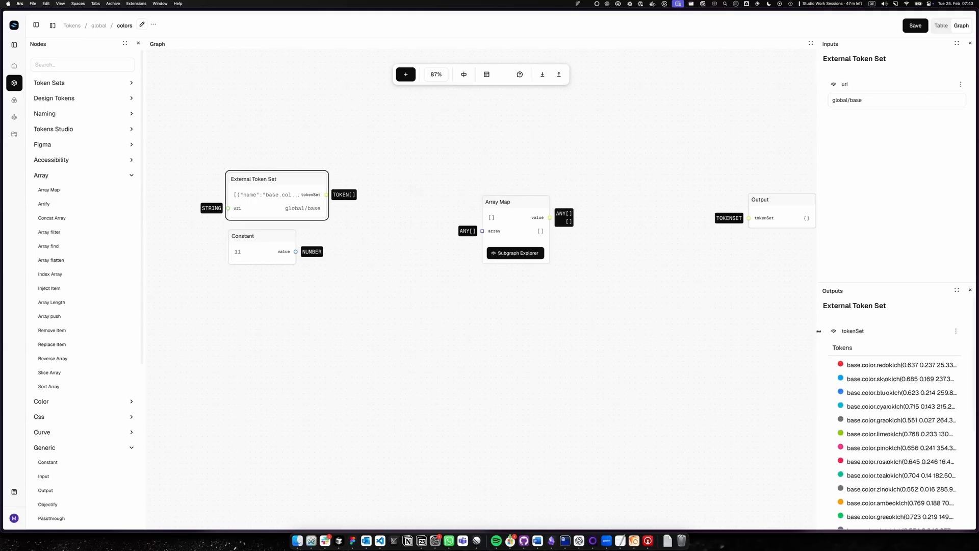
left_click_drag(818, 331, 796, 333)
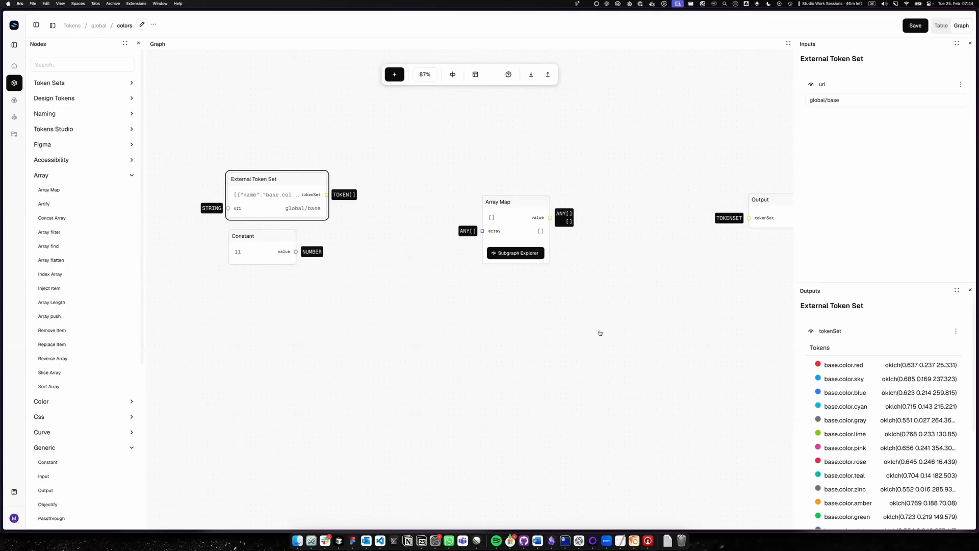
left_click(464, 284)
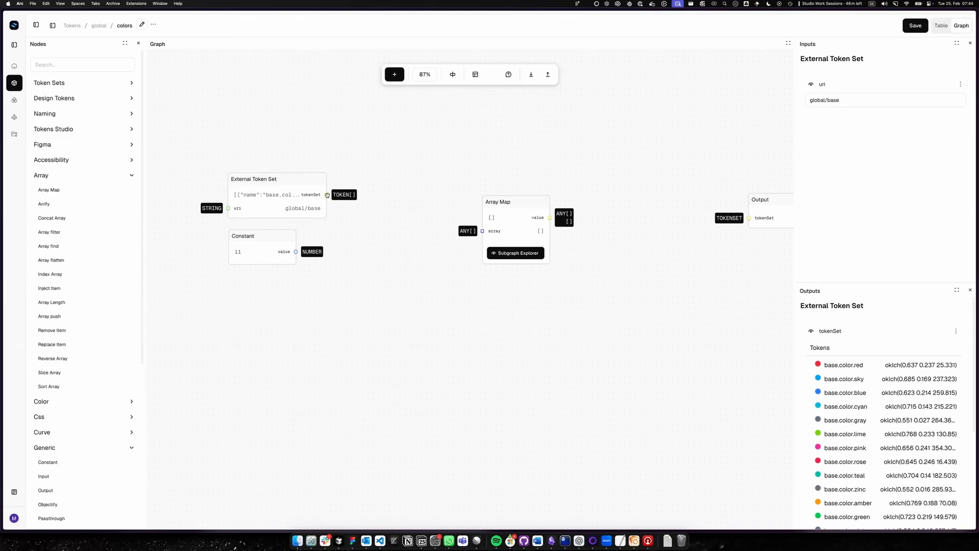
left_click_drag(327, 195, 482, 231)
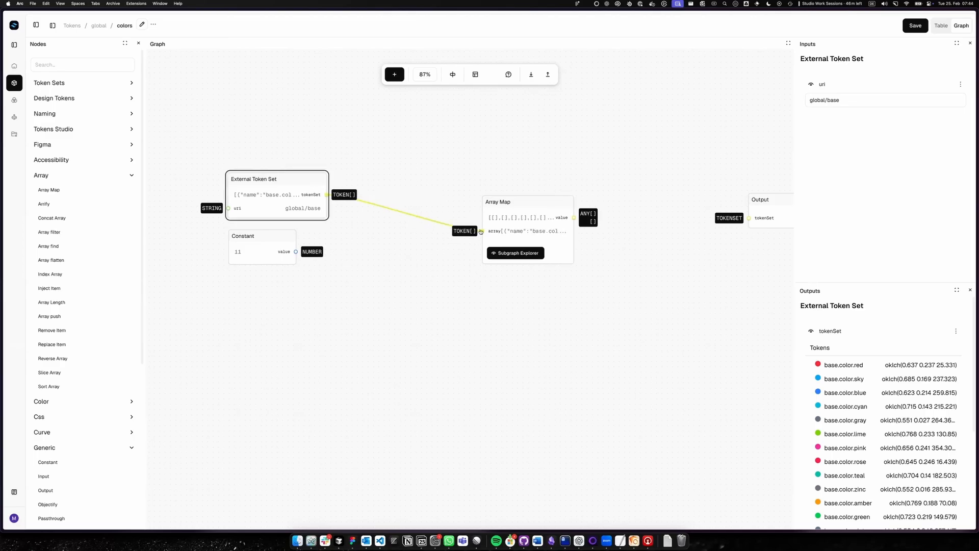
left_click_drag(507, 227, 480, 224)
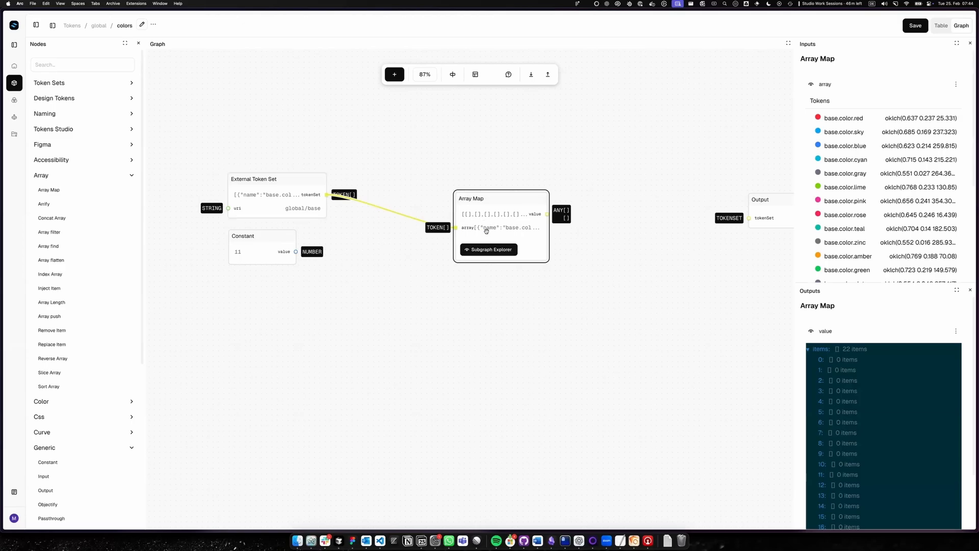
Step: Open the Array Map's subgraph and spread its Input and Output nodes far apart
left_click(497, 250)
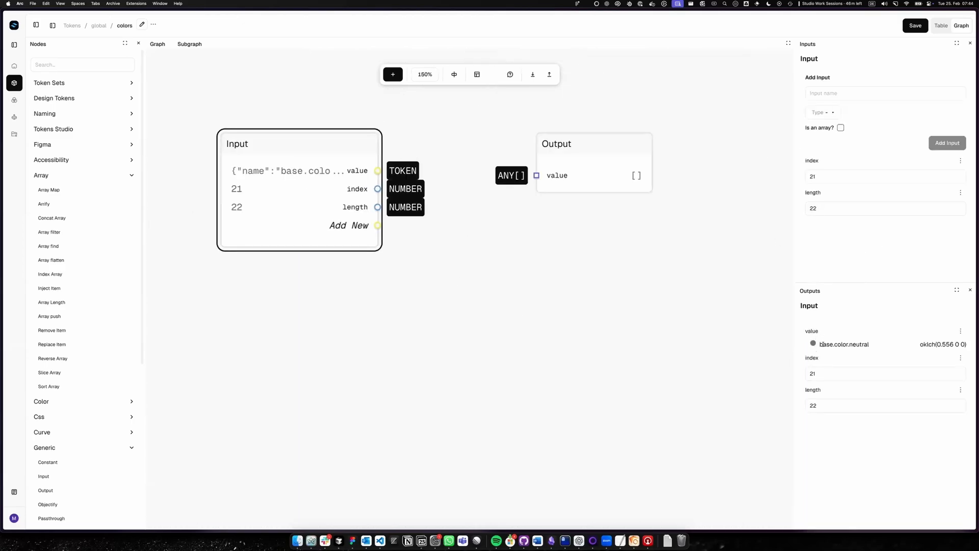
scroll(488, 299, "down", 6)
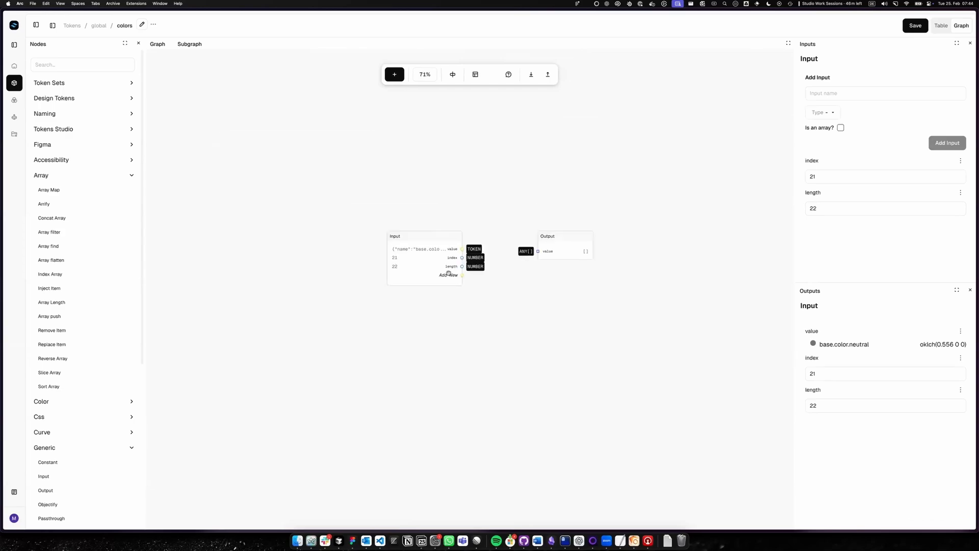
left_click_drag(554, 253, 750, 269)
left_click_drag(351, 263, 301, 273)
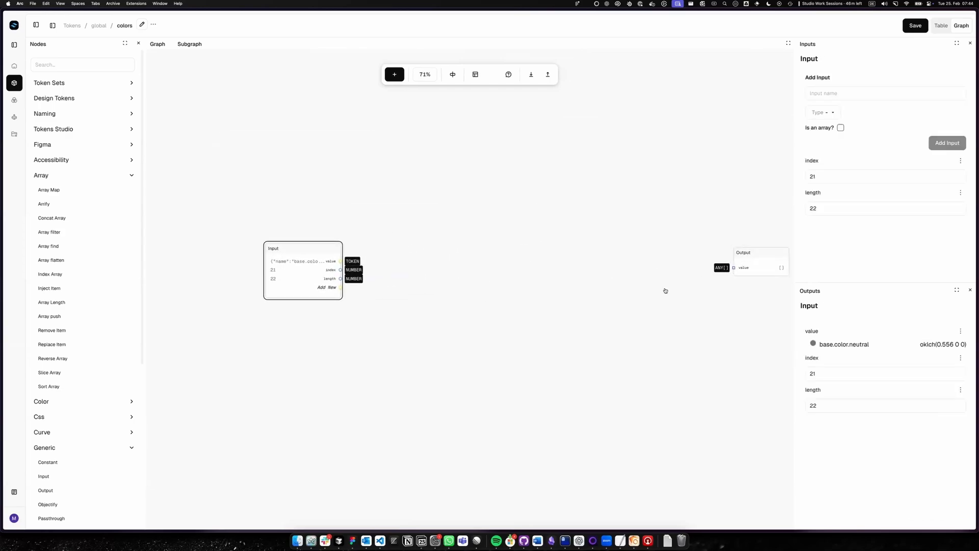
left_click_drag(768, 265, 713, 269)
Step: Add a Destruct token node above and right of the Input node, with the Input's value connected to its token input
left_click(68, 174)
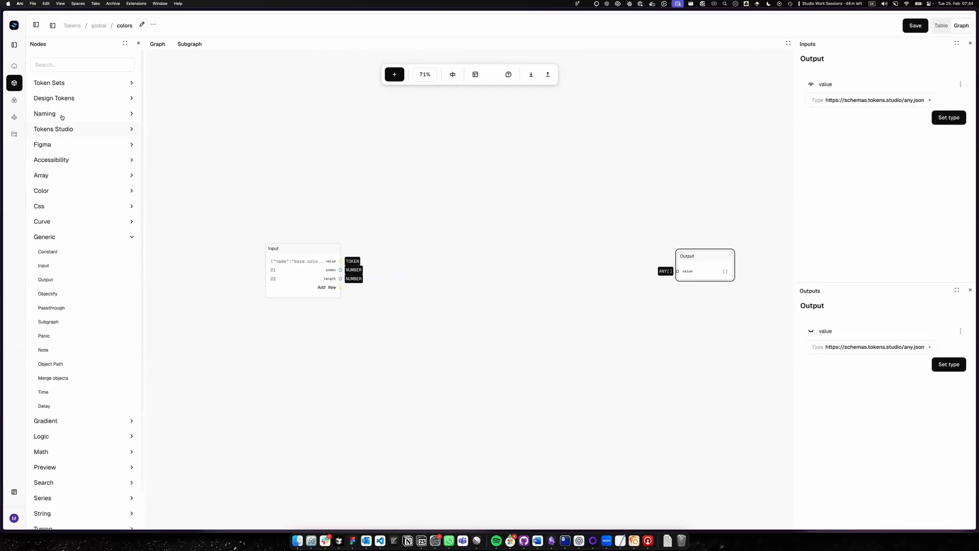
left_click(63, 98)
left_click_drag(68, 238, 388, 206)
left_click_drag(340, 261, 385, 280)
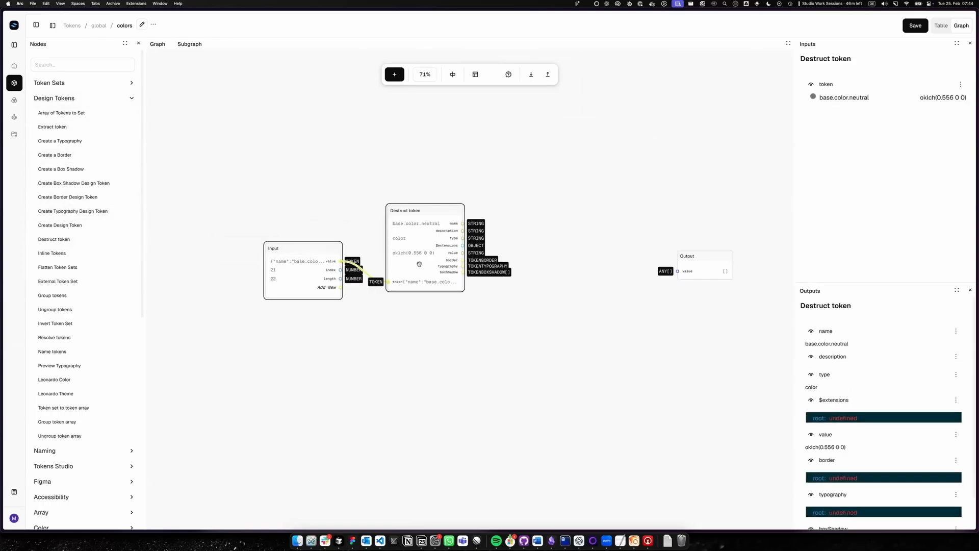
left_click_drag(420, 235, 427, 178)
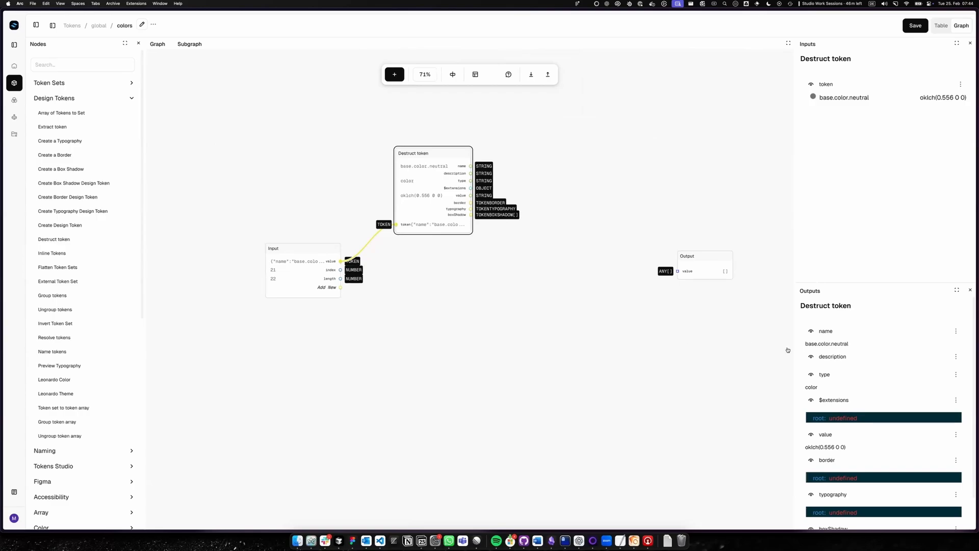
scroll(785, 347, "right", 1)
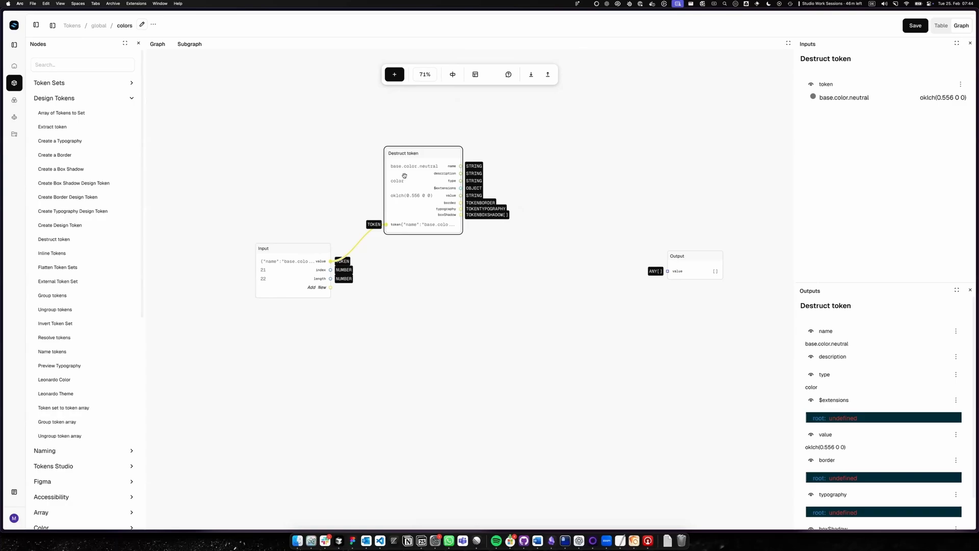
mouse_move(425, 208)
left_mouse_down()
mouse_move(415, 218)
mouse_move(423, 215)
left_mouse_up()
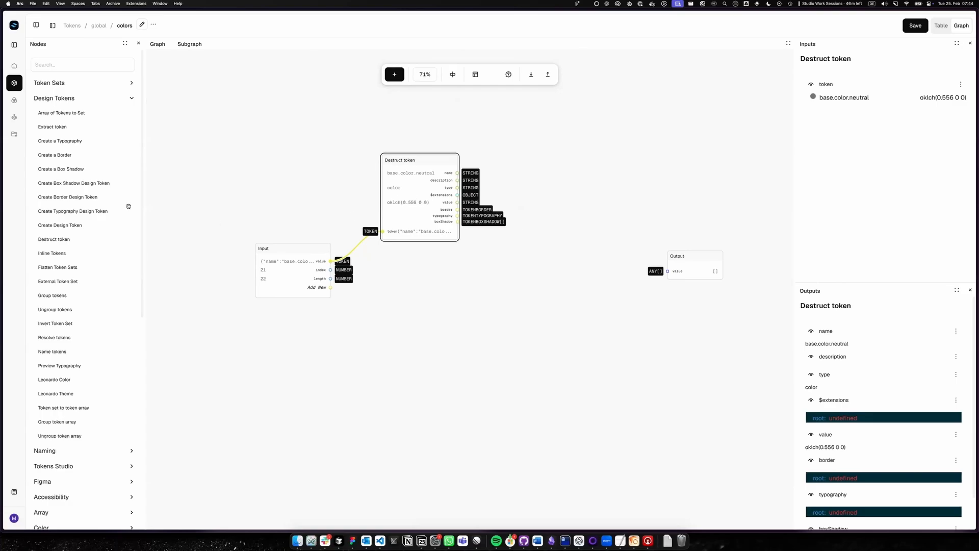
Step: Add a String to Color node right of Destruct token, feed it Destruct token's value output and level the two nodes
left_click(85, 101)
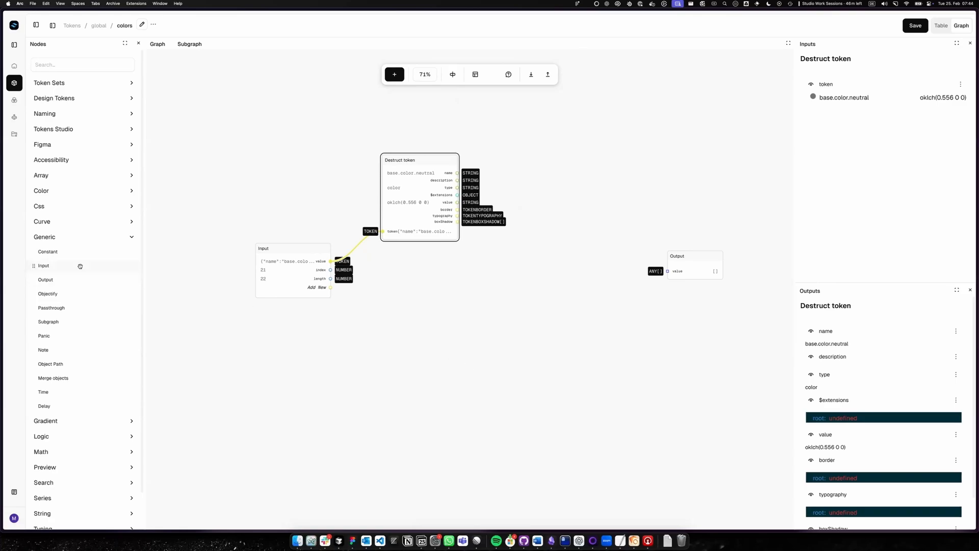
left_click(74, 244)
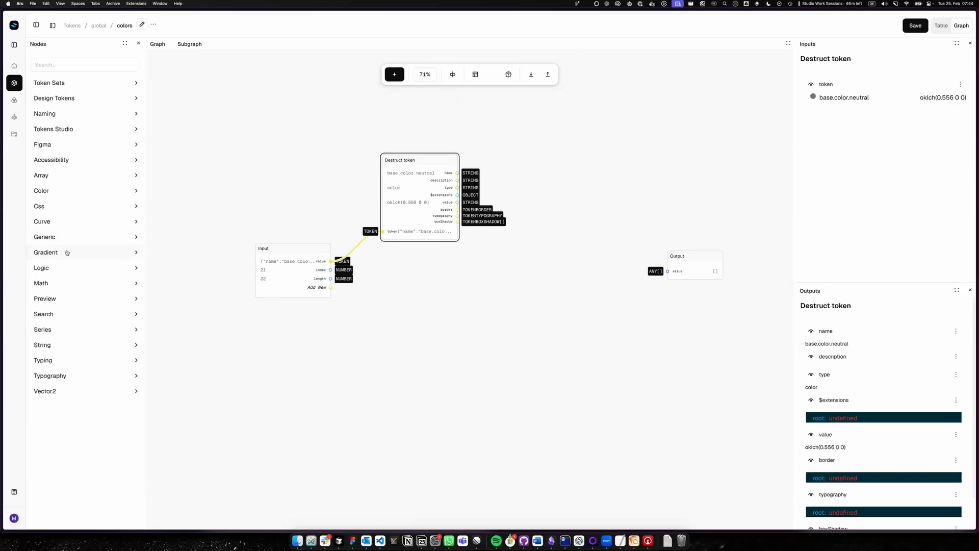
left_click(67, 189)
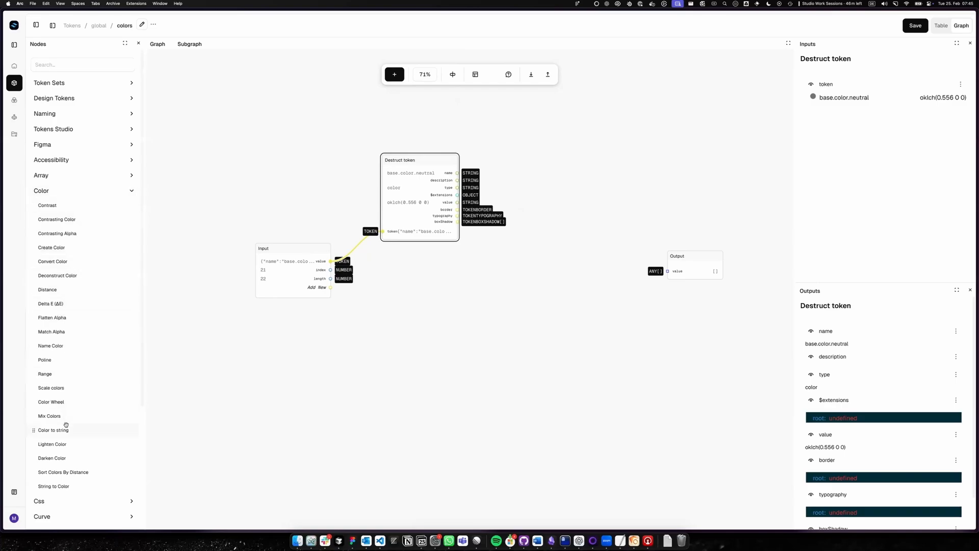
left_click_drag(66, 486, 536, 173)
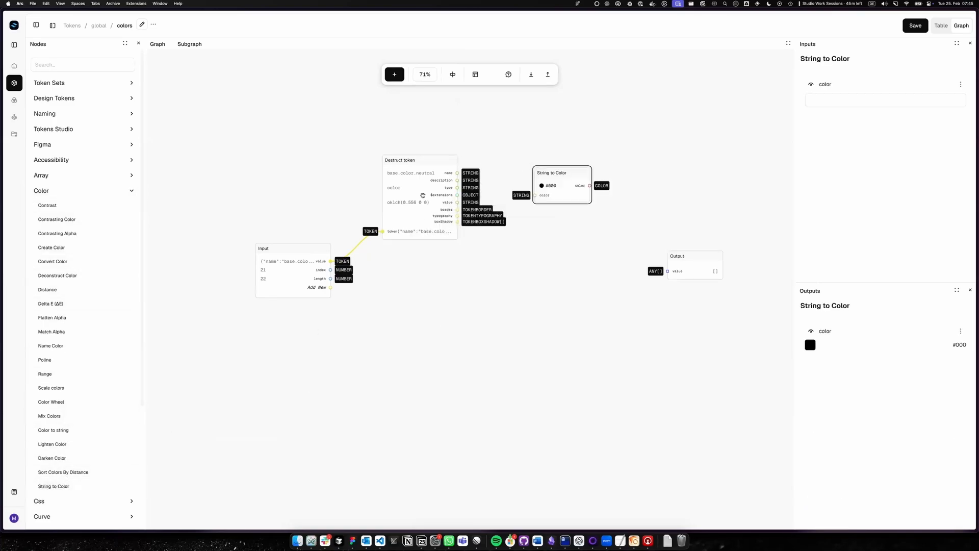
left_click_drag(456, 203, 570, 185)
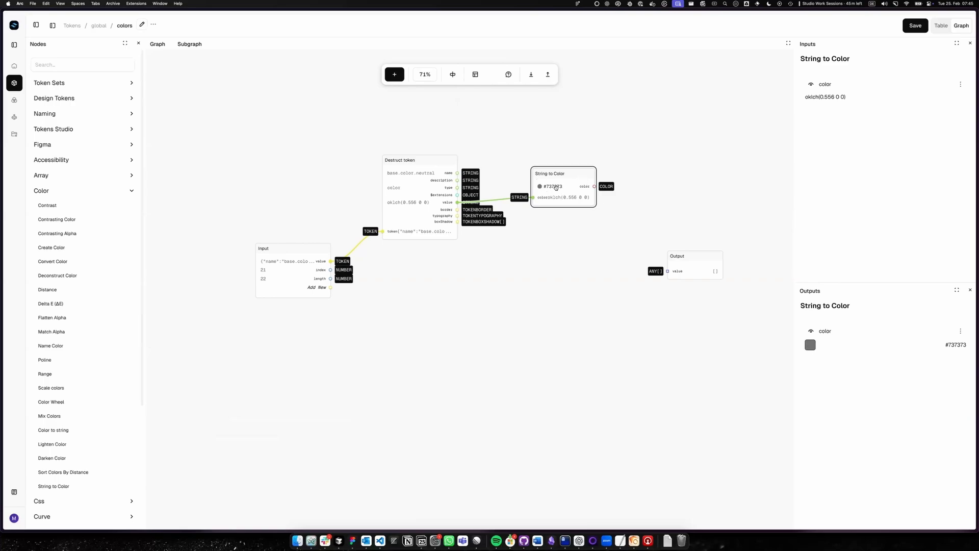
left_click_drag(557, 188, 557, 188)
left_click_drag(436, 202, 434, 198)
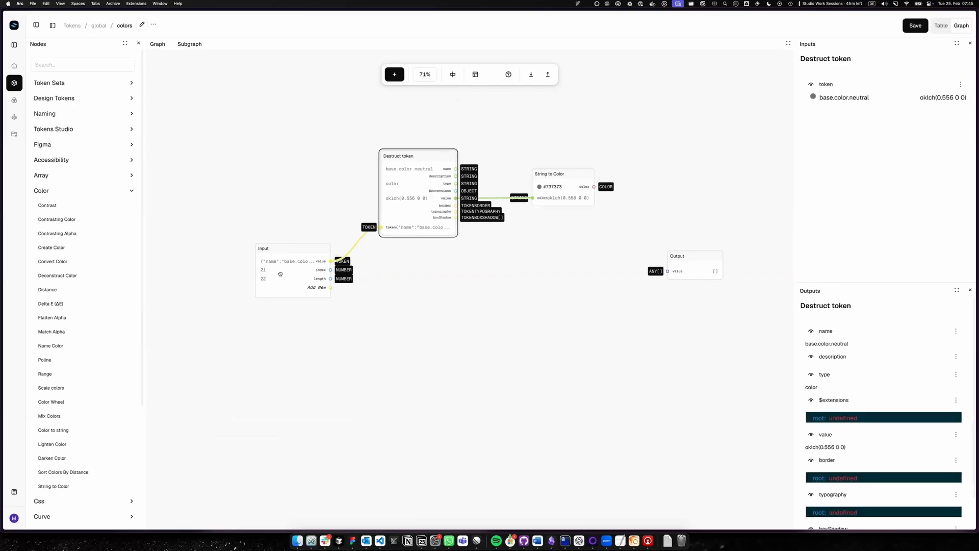
Step: Spread the subgraph nodes apart, shifting Input, Destruct token and String to Color left and moving Output far to the right
left_click_drag(279, 274, 201, 263)
left_click_drag(419, 216, 370, 214)
left_click_drag(561, 190, 543, 189)
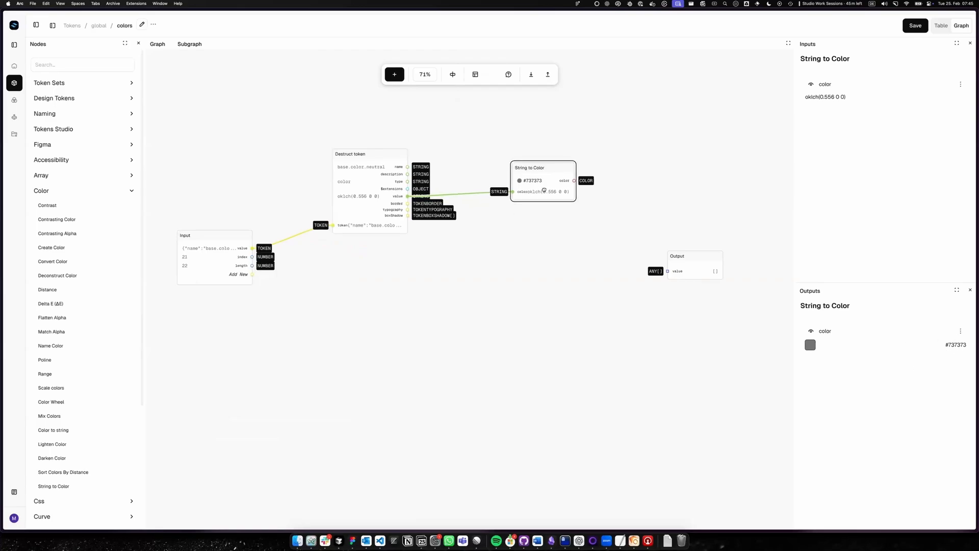
left_click(561, 289)
left_click_drag(698, 271, 737, 272)
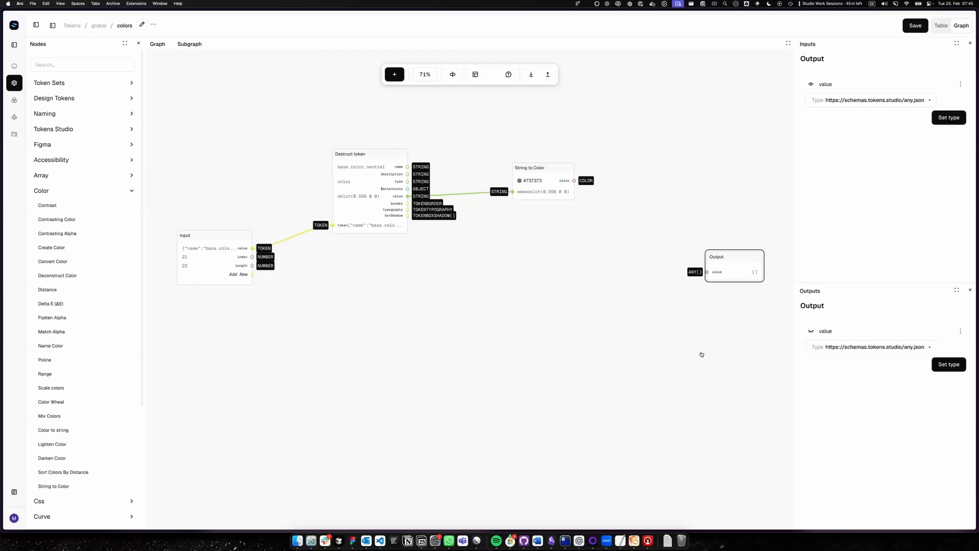
left_click_drag(701, 353, 495, 320)
left_click_drag(534, 238, 657, 243)
left_click(399, 249)
left_click_drag(399, 250, 586, 312)
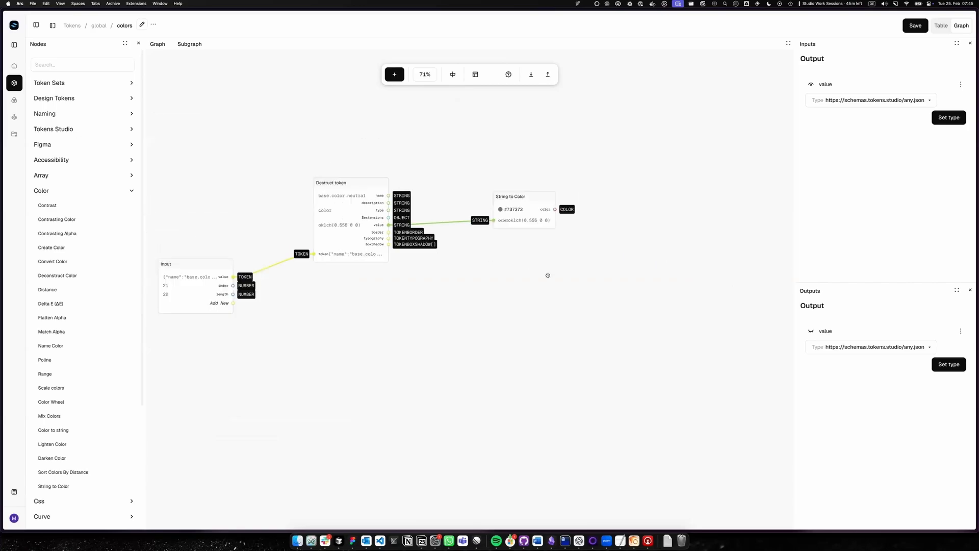
Step: Reposition the String to Color node slightly lower and closer to Destruct token
mouse_move(515, 228)
left_mouse_down()
mouse_move(493, 231)
mouse_move(520, 240)
left_mouse_up()
left_click(336, 228)
left_click(531, 323)
left_click(530, 249)
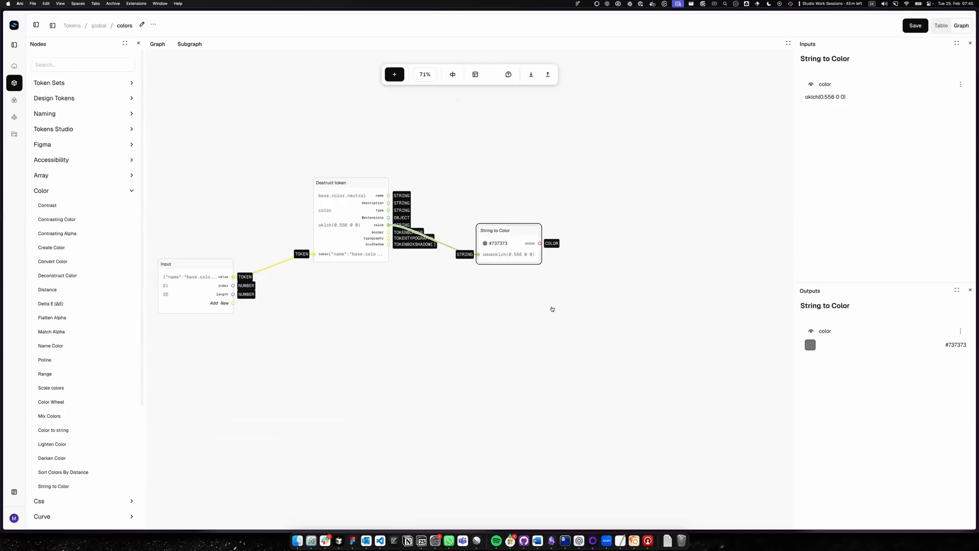
left_click_drag(515, 248, 518, 244)
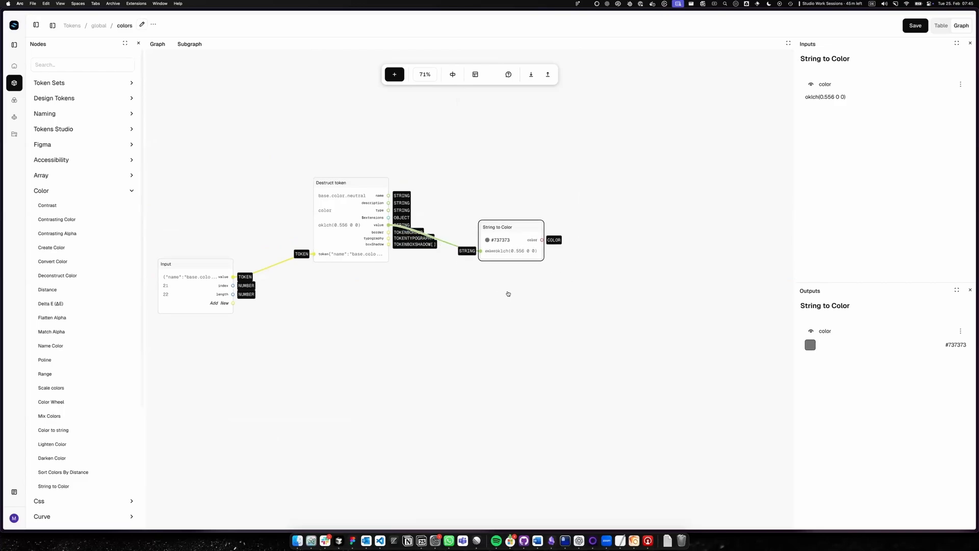
left_click(508, 294)
Step: Add a Number input named "steps" to the subgraph's Input node
left_click(174, 295)
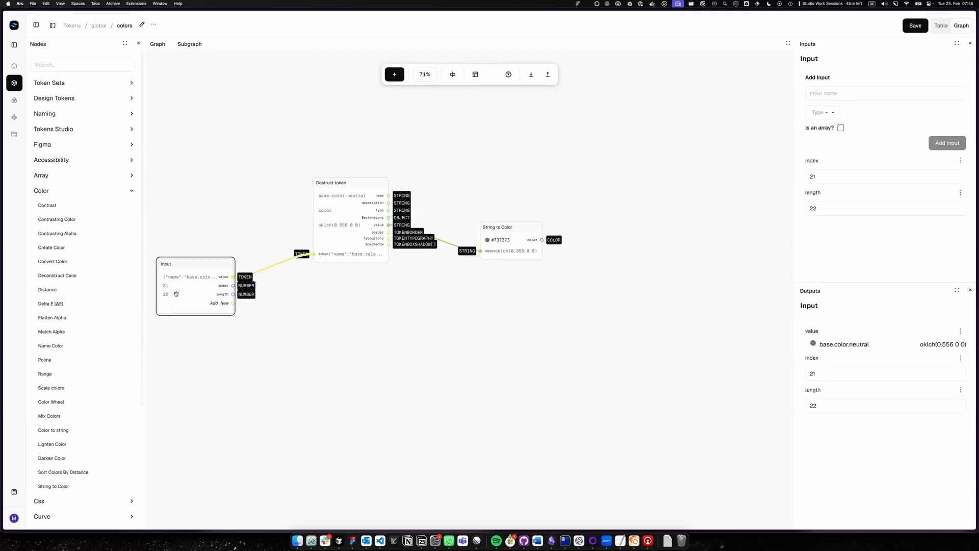
left_click(827, 98)
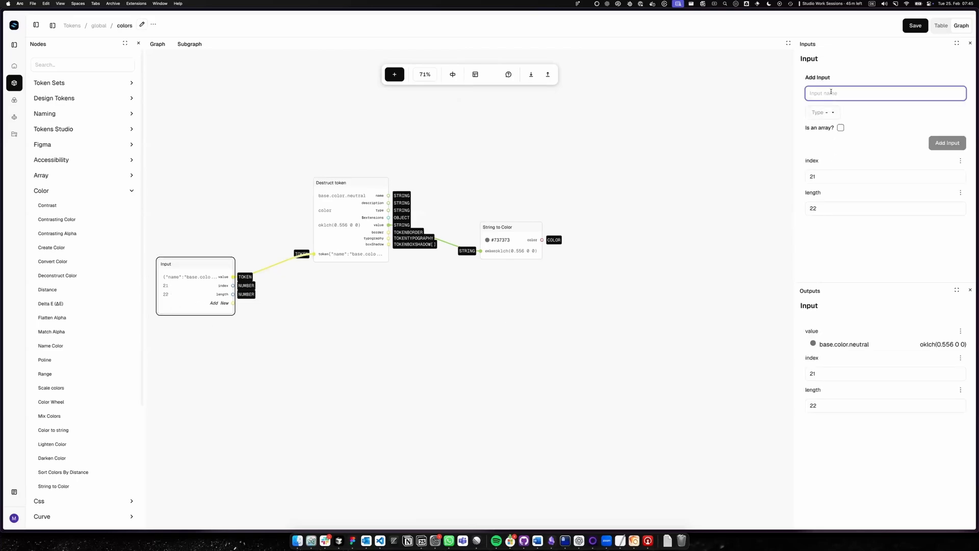
type("steps")
left_click_drag(362, 321, 426, 329)
scroll(426, 329, "up", 1)
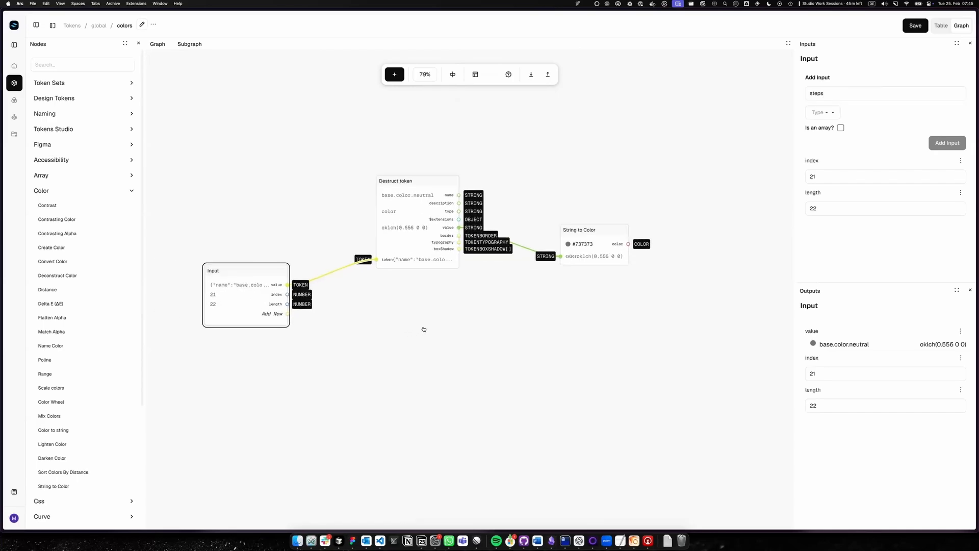
left_click(831, 113)
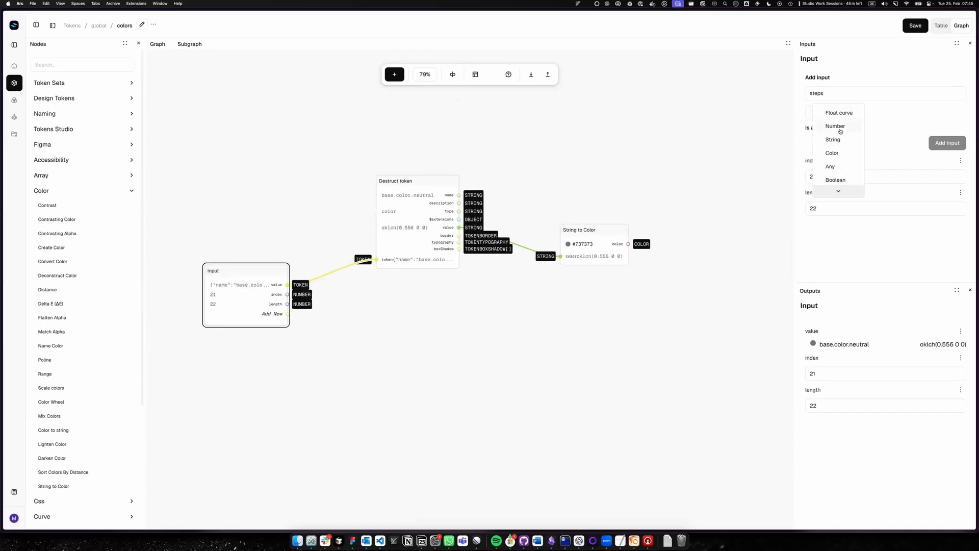
left_click(838, 126)
left_click(951, 144)
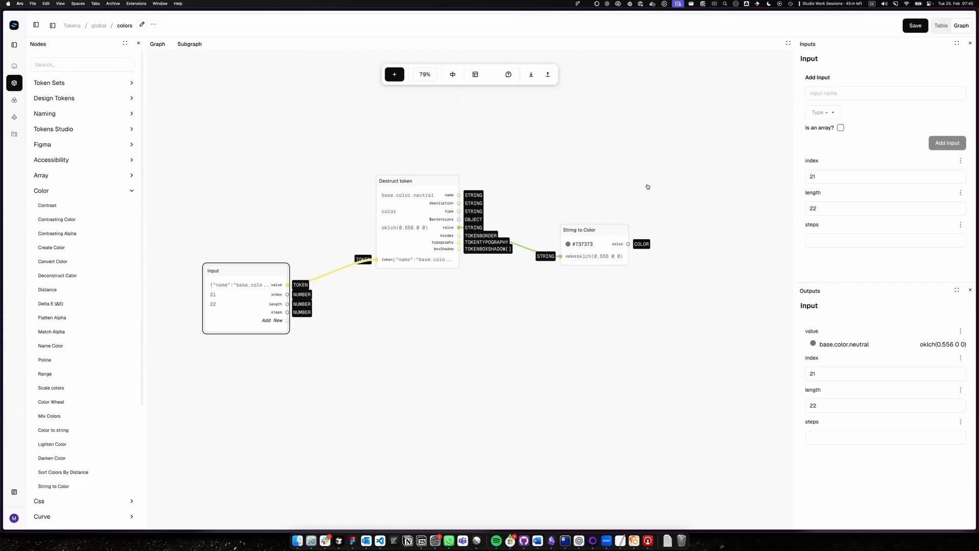
Step: In the main graph, connect the Constant's value to Array Map's steps input and reopen Array Map's subgraph
left_click(157, 44)
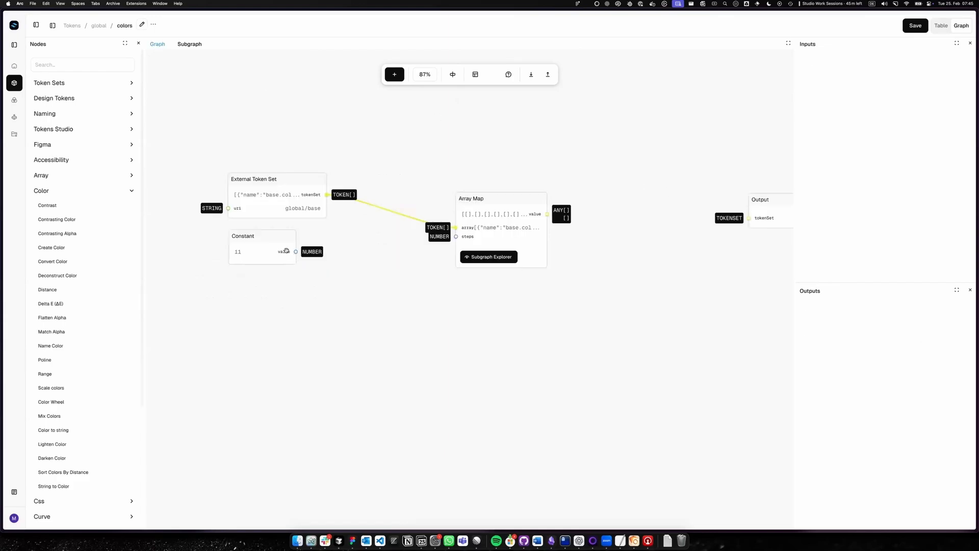
left_click_drag(296, 251, 456, 238)
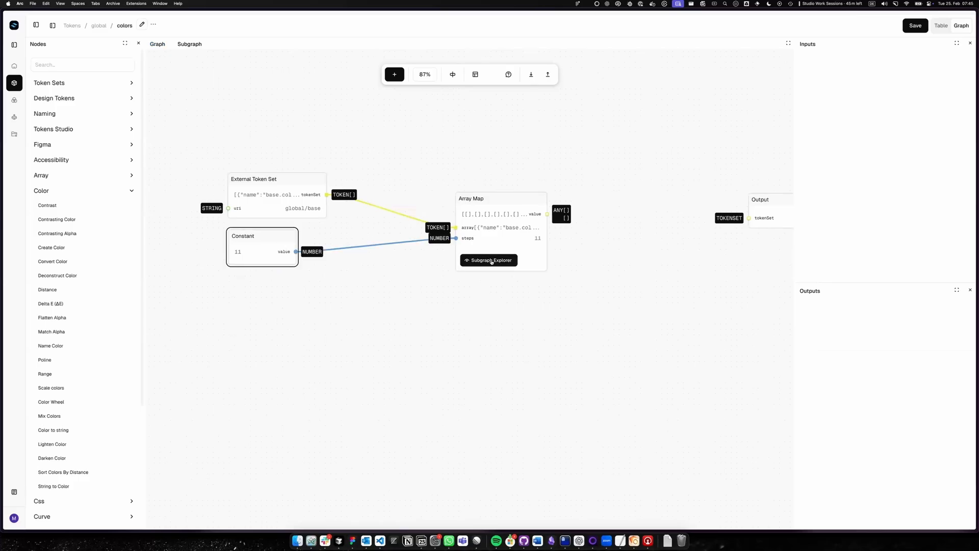
left_click(491, 261)
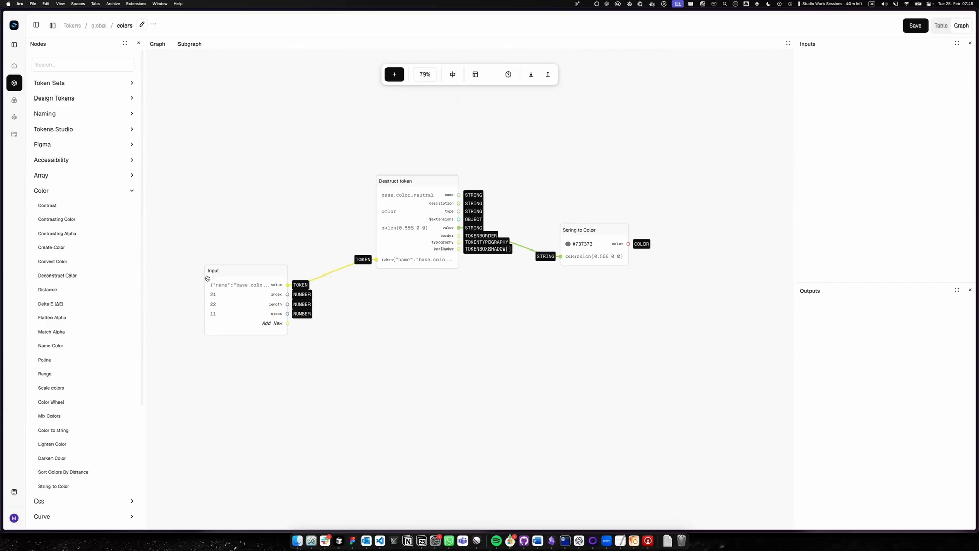
Step: Add a Linear Space node below Destruct token and connect the Input's steps output to its length input
left_click(61, 193)
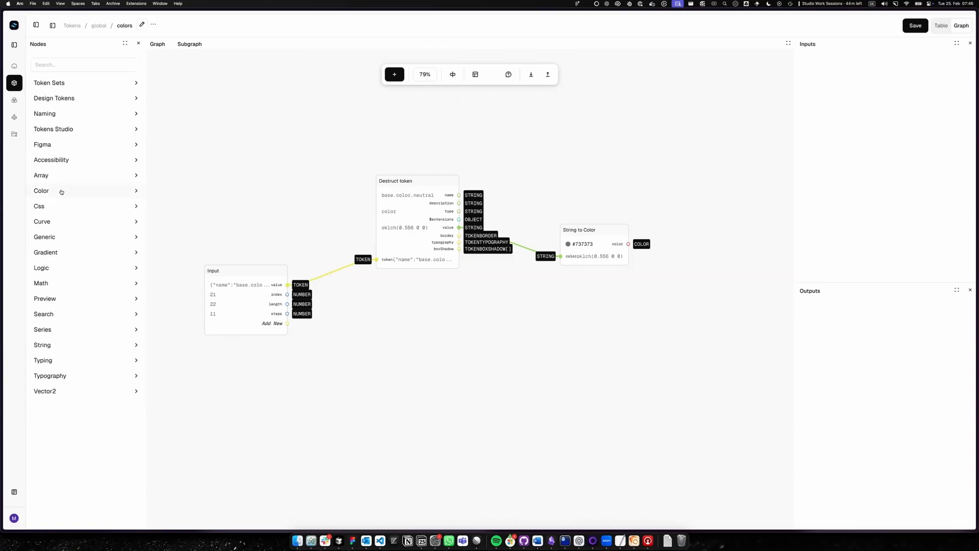
left_click(62, 329)
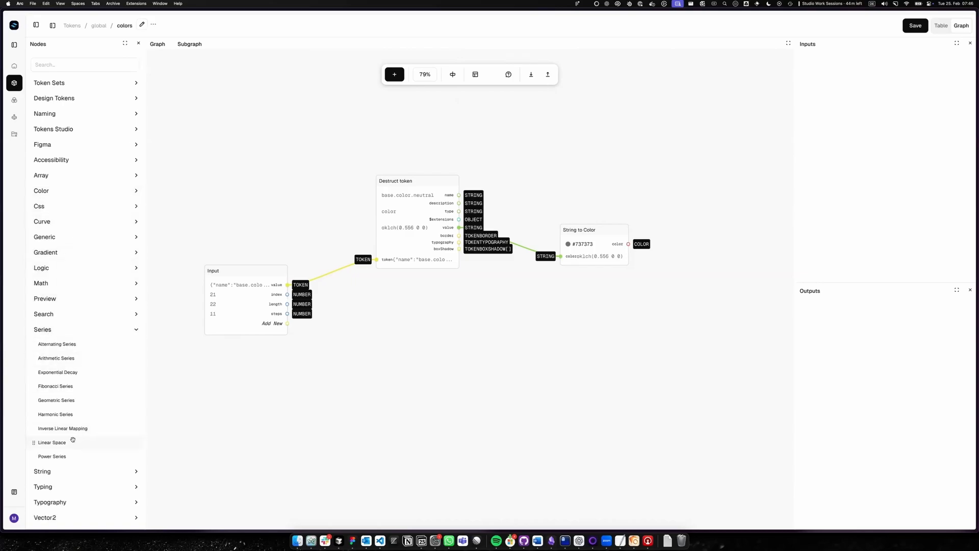
left_click_drag(71, 442, 343, 360)
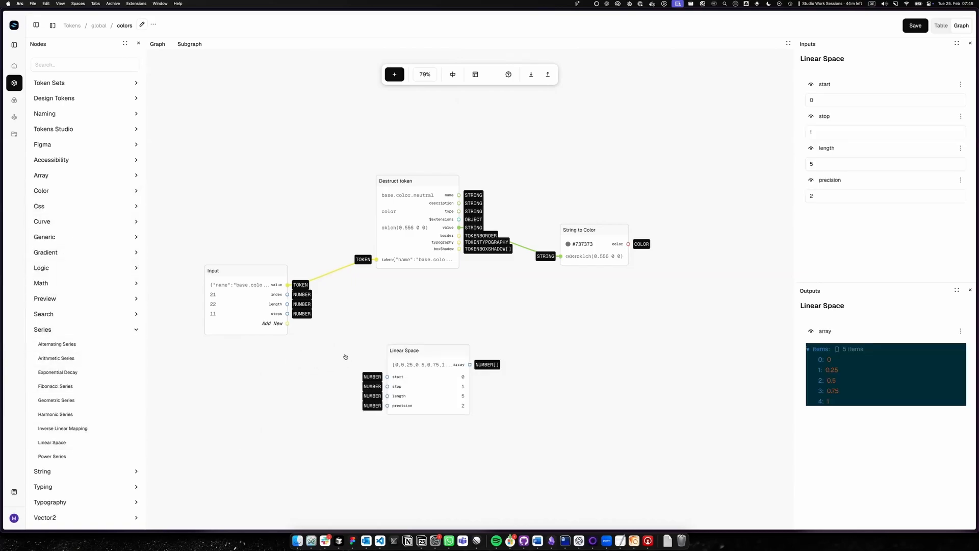
scroll(348, 356, "up", 1)
scroll(382, 371, "up", 5)
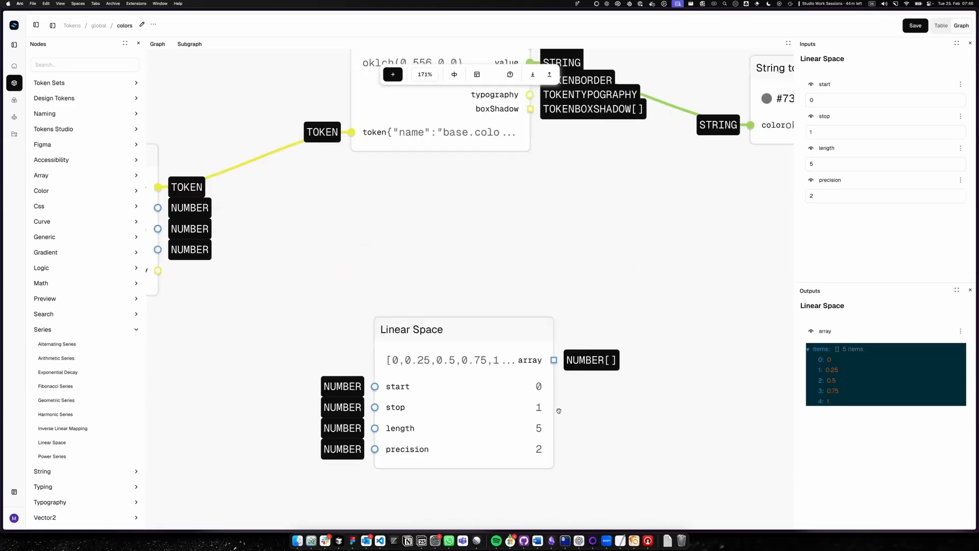
scroll(546, 347, "down", 1)
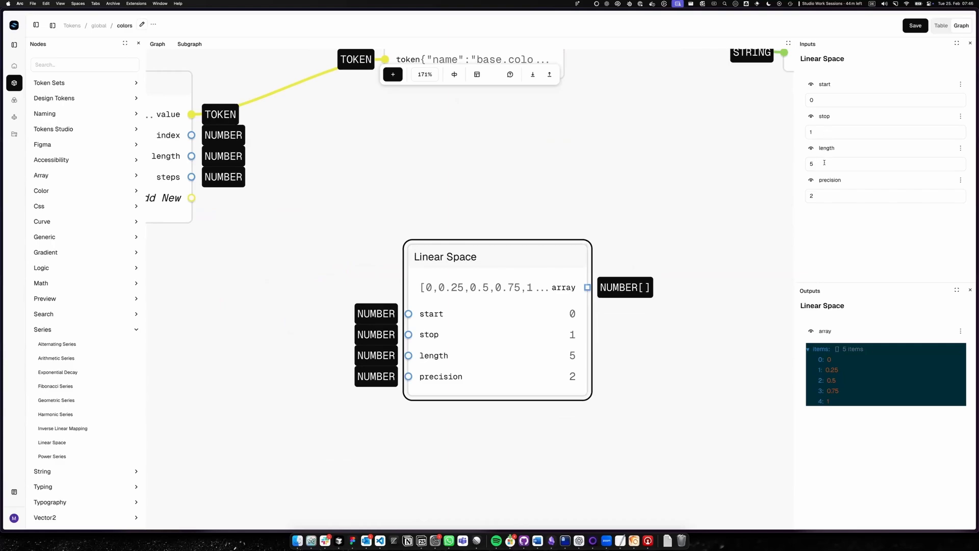
left_click(392, 218)
scroll(275, 202, "left", 2)
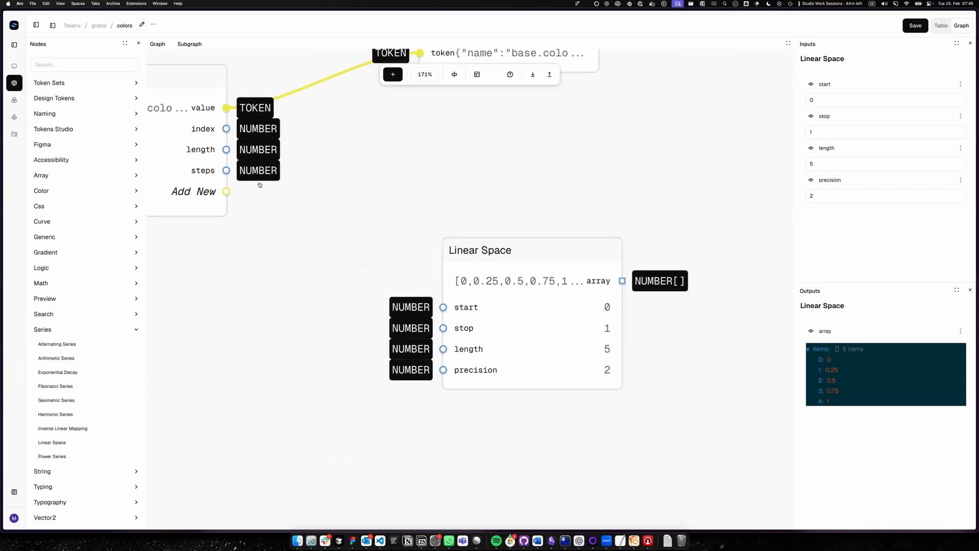
left_click_drag(237, 167, 455, 345)
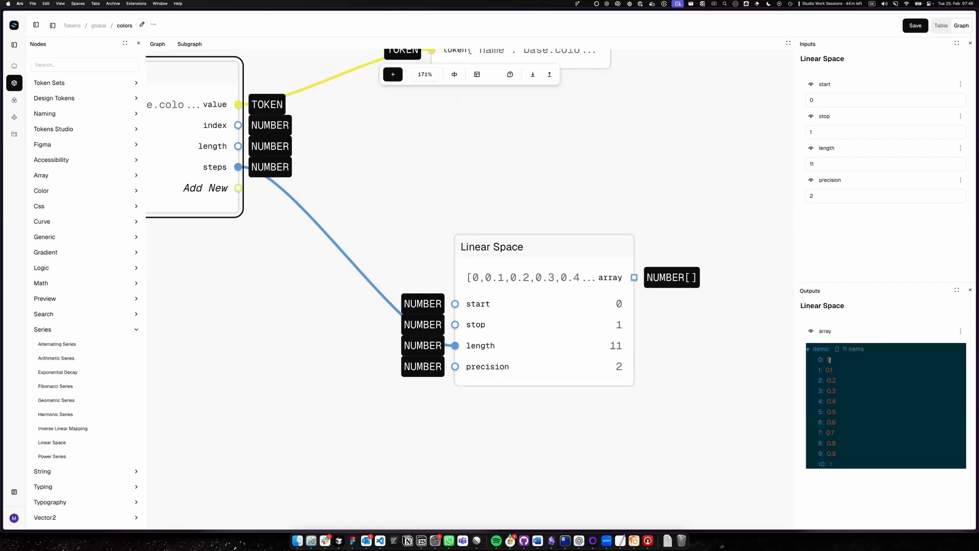
left_click(822, 133)
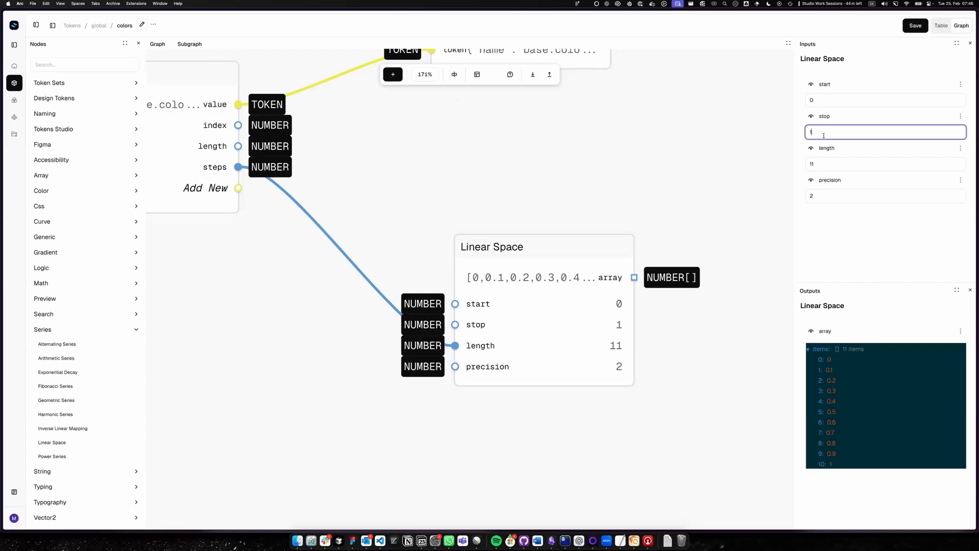
type("0")
key("BackSpace")
left_click(621, 160)
Step: Move the Linear Space node slightly up, closer to the level of the Input node
left_click_drag(536, 198, 564, 224)
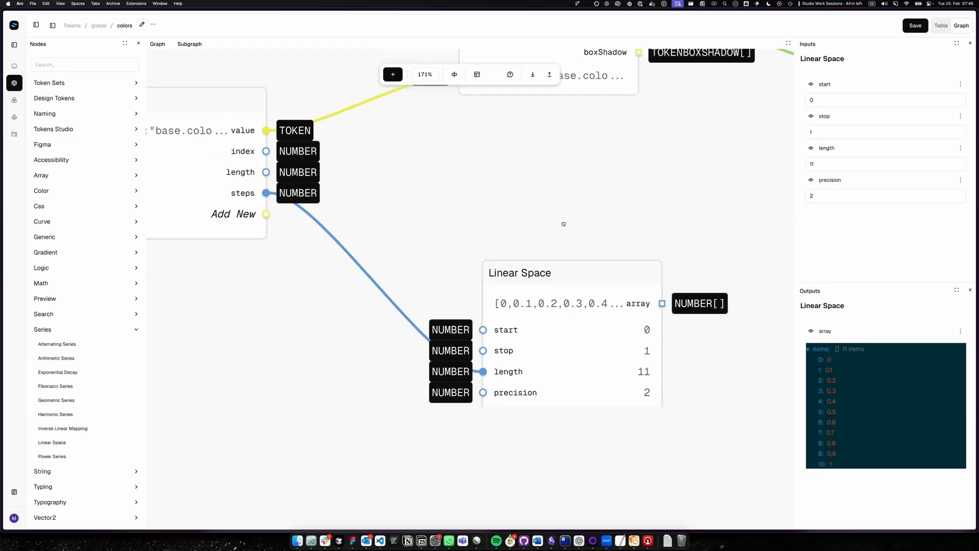
scroll(589, 250, "up", 3)
scroll(628, 399, "up", 4)
left_click_drag(628, 401, 624, 369)
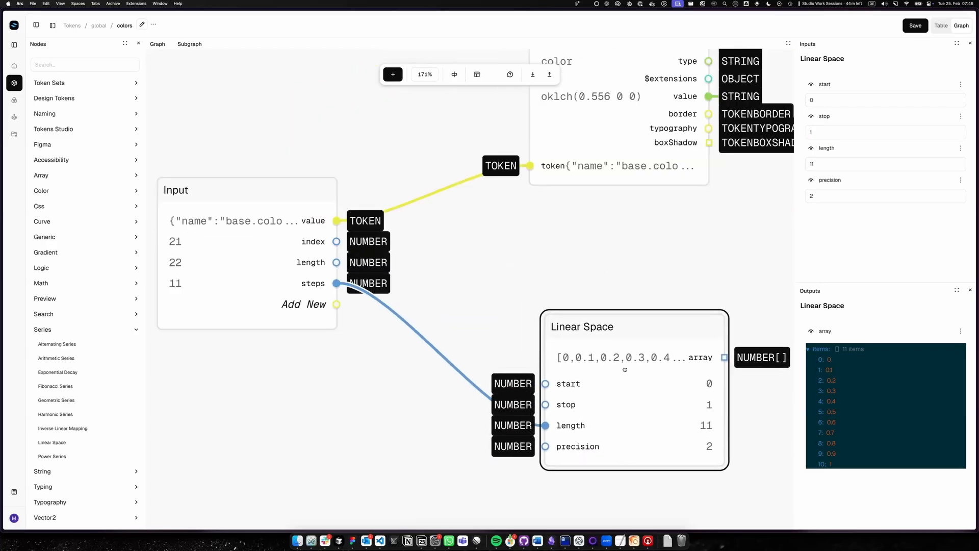
Step: Add an Array Map node right of and slightly below String to Color, with Linear Space's array output connected to its array input
scroll(523, 283, "right", 6)
scroll(710, 337, "down", 4)
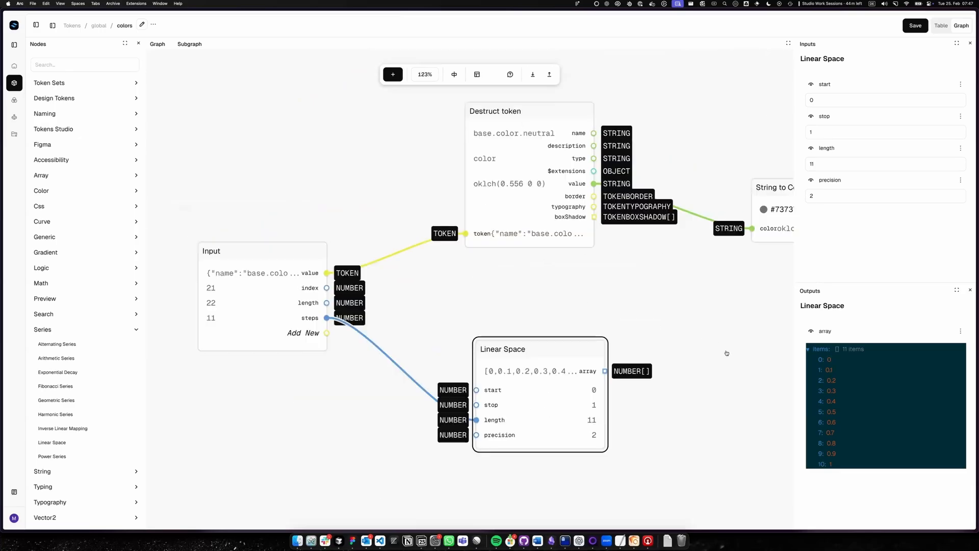
scroll(612, 372, "right", 5)
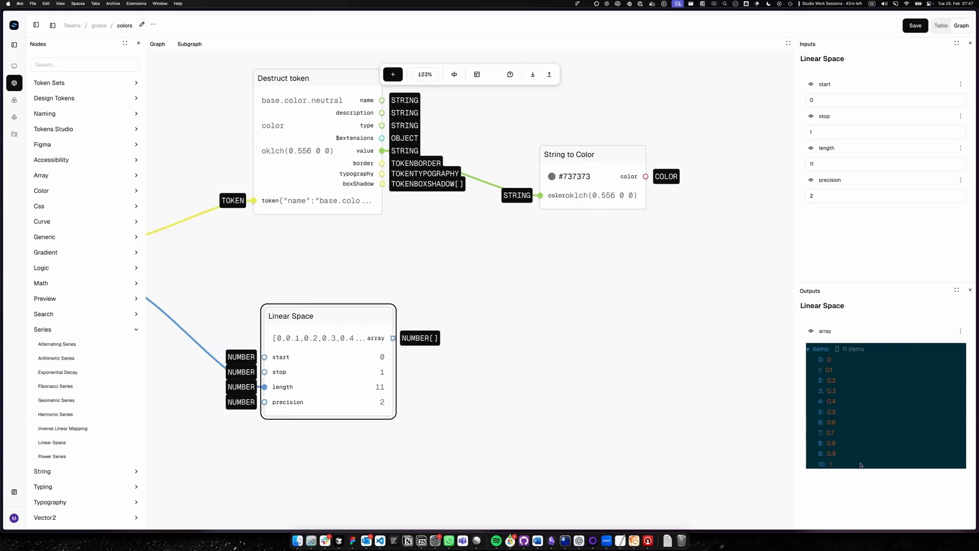
left_click(57, 328)
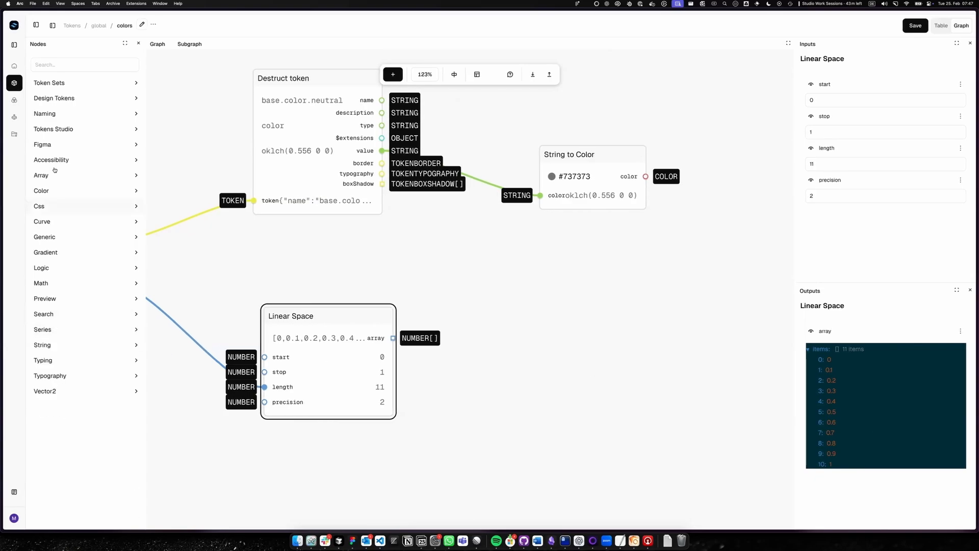
left_click(55, 174)
left_click_drag(54, 190, 668, 255)
left_click_drag(597, 341, 453, 327)
left_click_drag(250, 324, 642, 230)
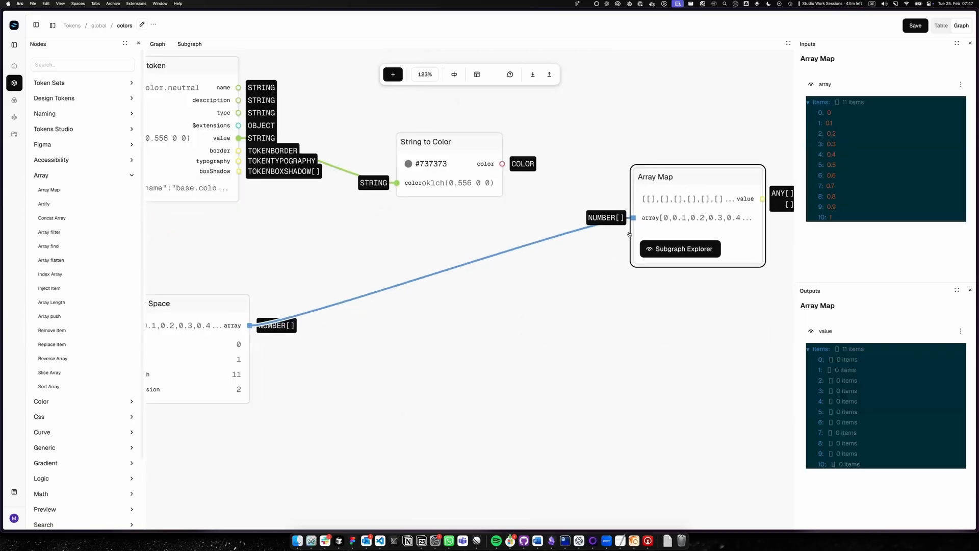
scroll(551, 309, "right", 3)
left_click_drag(555, 258, 584, 271)
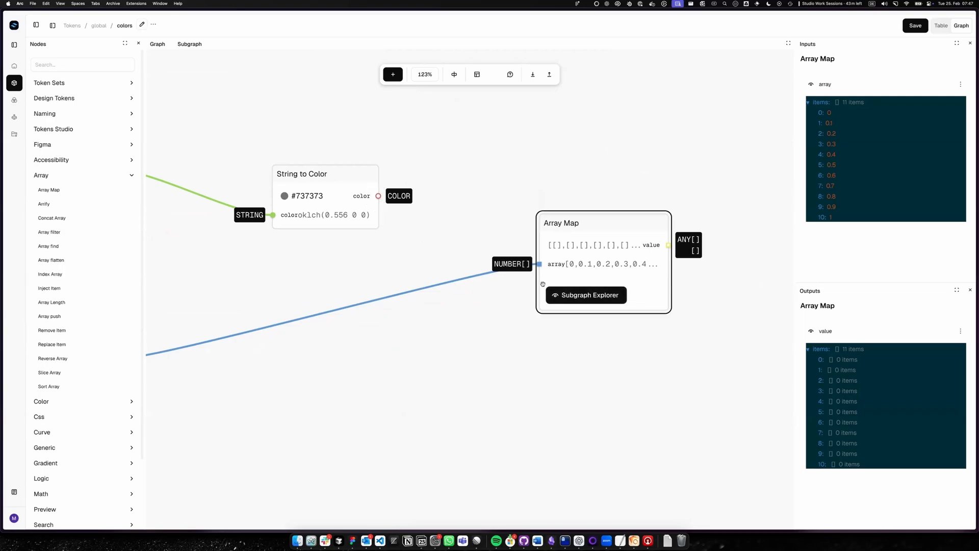
Step: Open the new Array Map's subgraph and add a Color input named "base" to its Input node
left_click(571, 294)
left_click(235, 102)
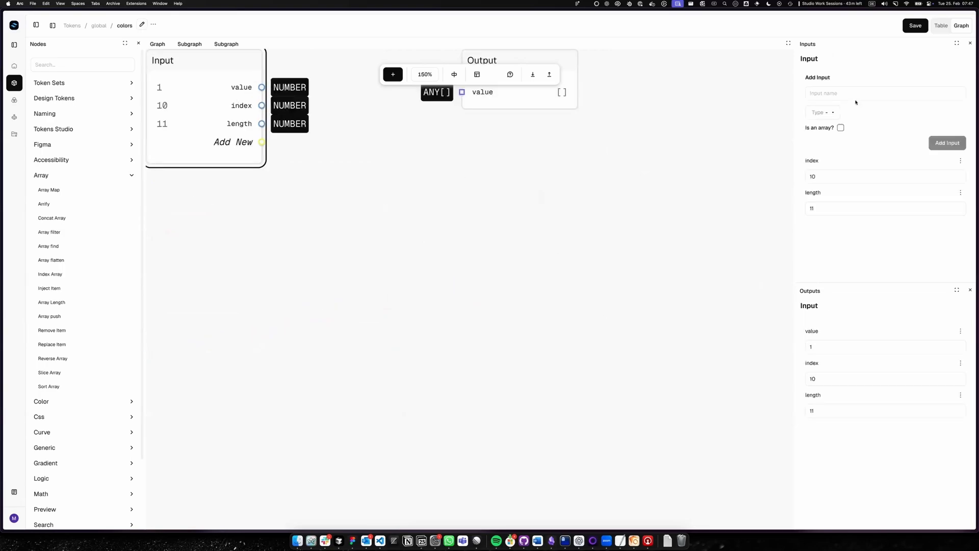
left_click(858, 93)
type("base")
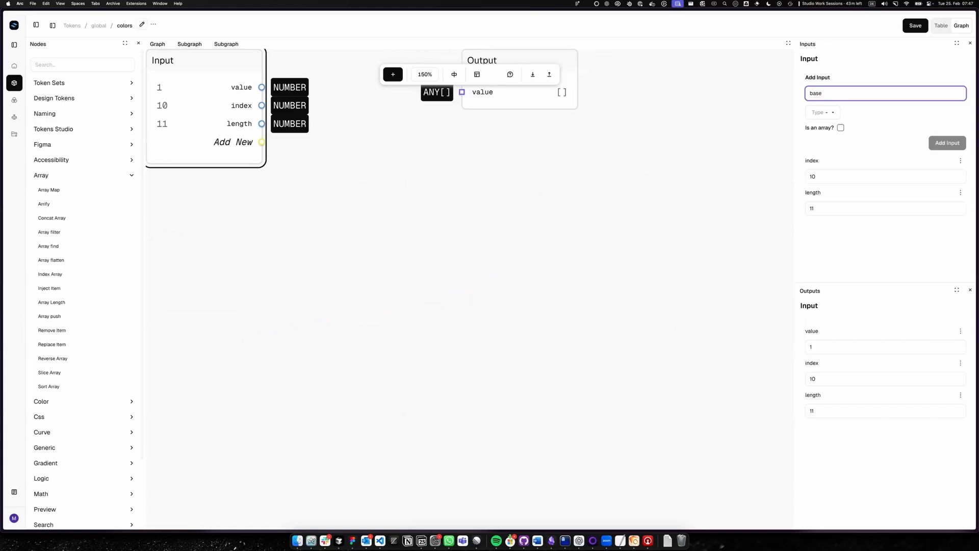
left_click(822, 114)
left_click(830, 154)
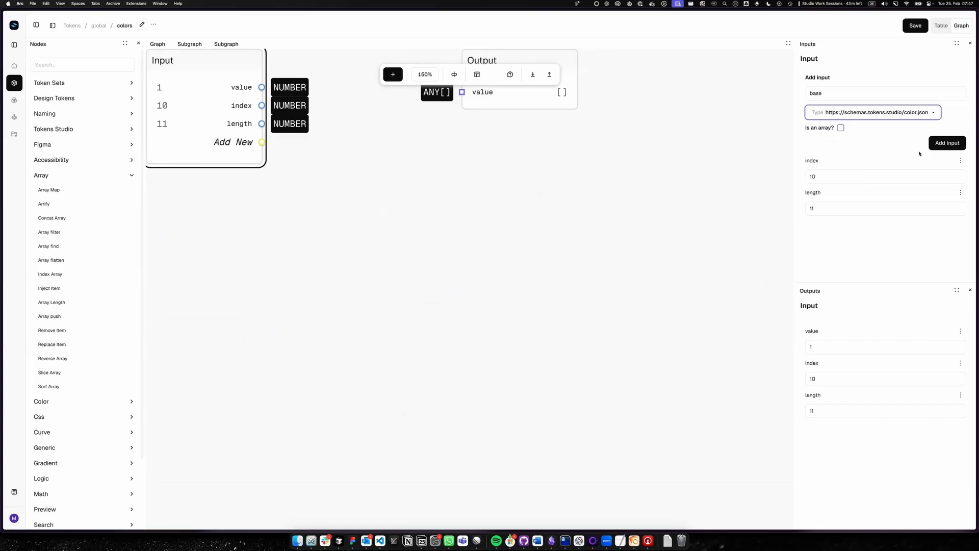
left_click(947, 143)
left_click_drag(384, 175, 529, 254)
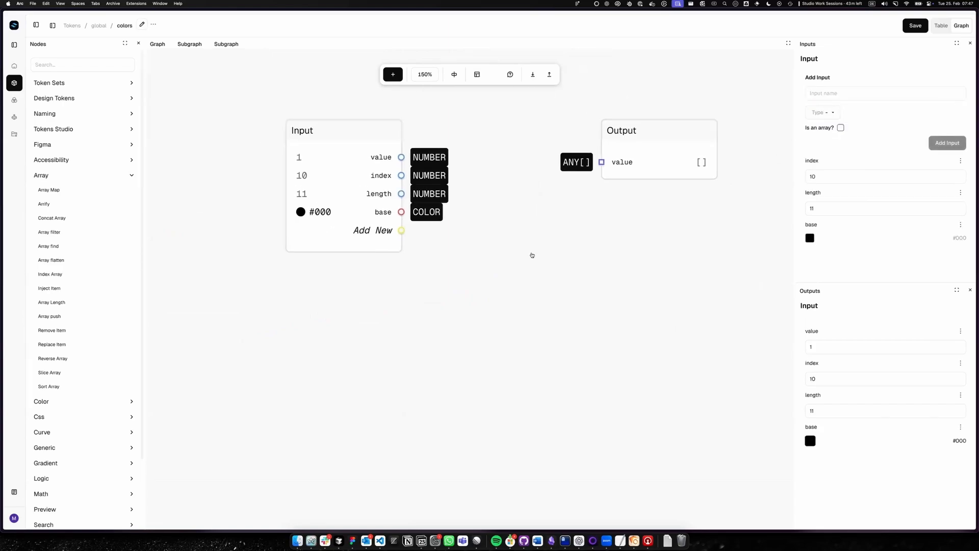
Step: Return to the outer subgraph and move the Linear Space node slightly right and down
left_click(200, 44)
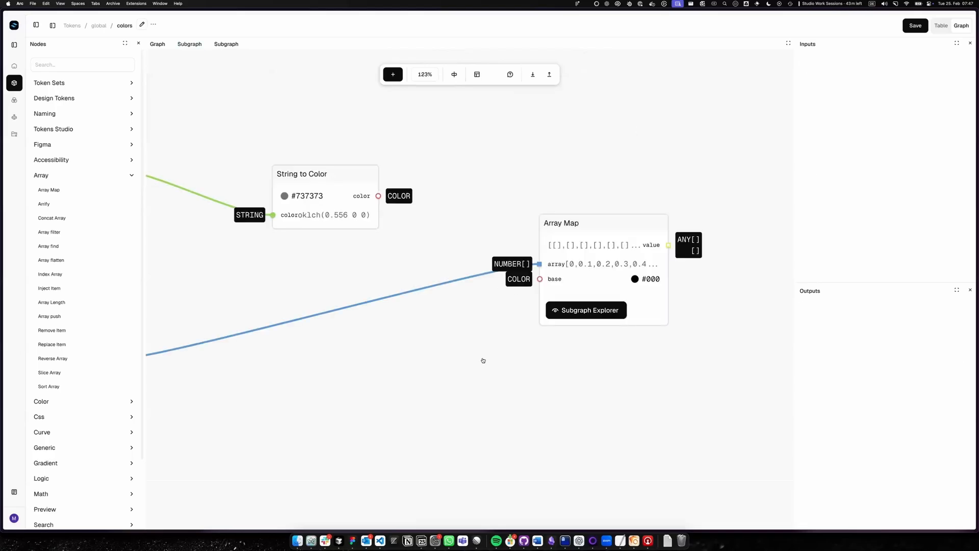
scroll(445, 347, "down", 2)
scroll(444, 345, "down", 3)
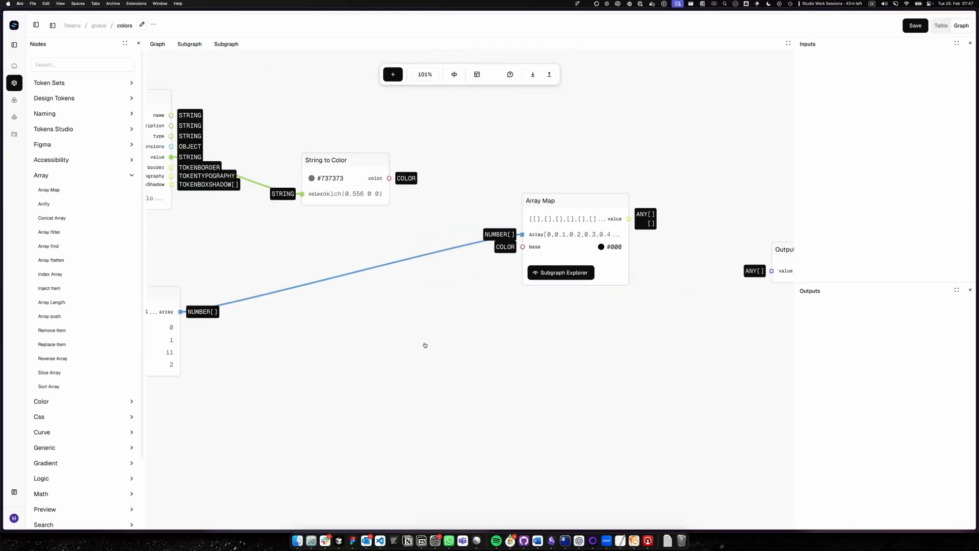
scroll(510, 336, "left", 6)
left_click(397, 310)
left_click_drag(396, 310, 390, 315)
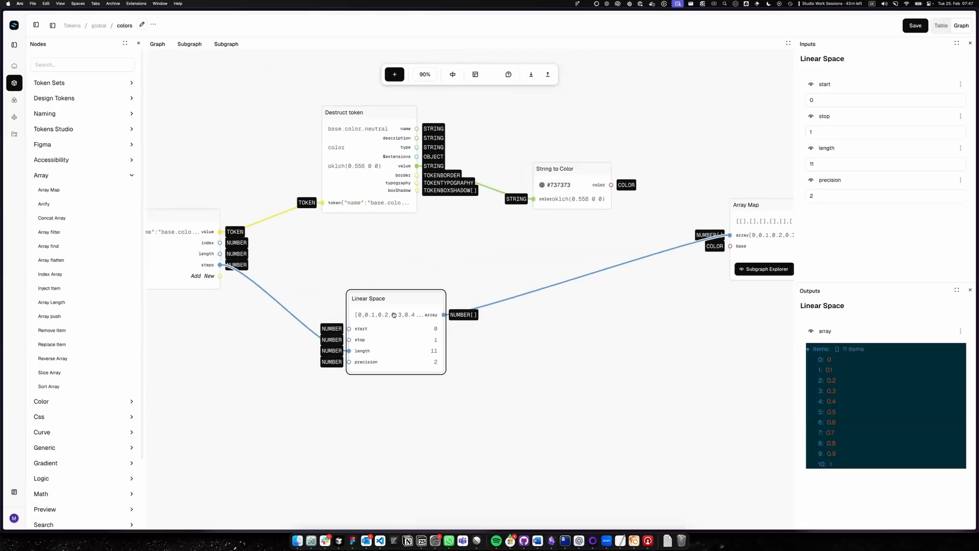
Step: Shift Destruct token slightly right and down, and connect String to Color's color output to the Array Map's base input
left_click_drag(354, 191, 377, 197)
left_click_drag(577, 186, 730, 245)
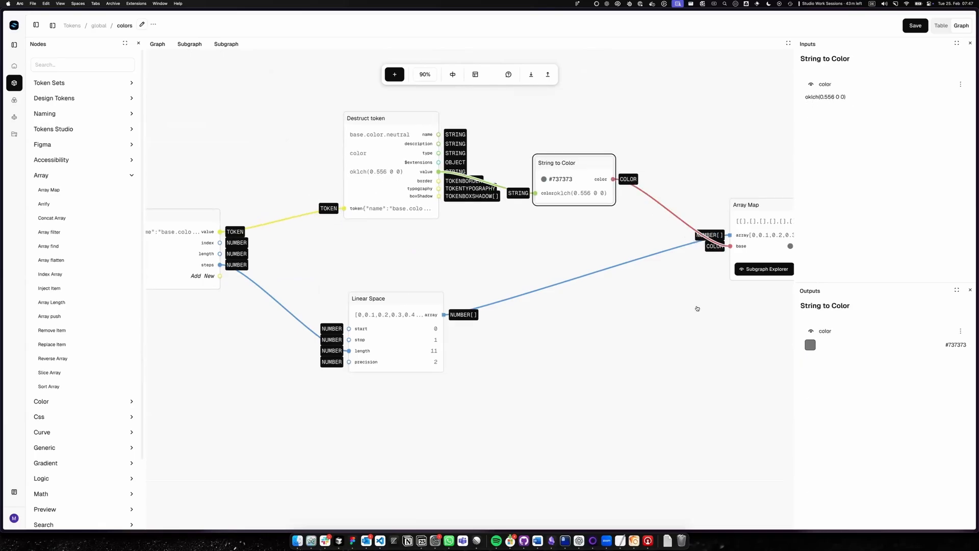
Step: Open the Array Map's subgraph and spread its Input and Output nodes farther apart
scroll(527, 303, "right", 2)
scroll(526, 304, "right", 3)
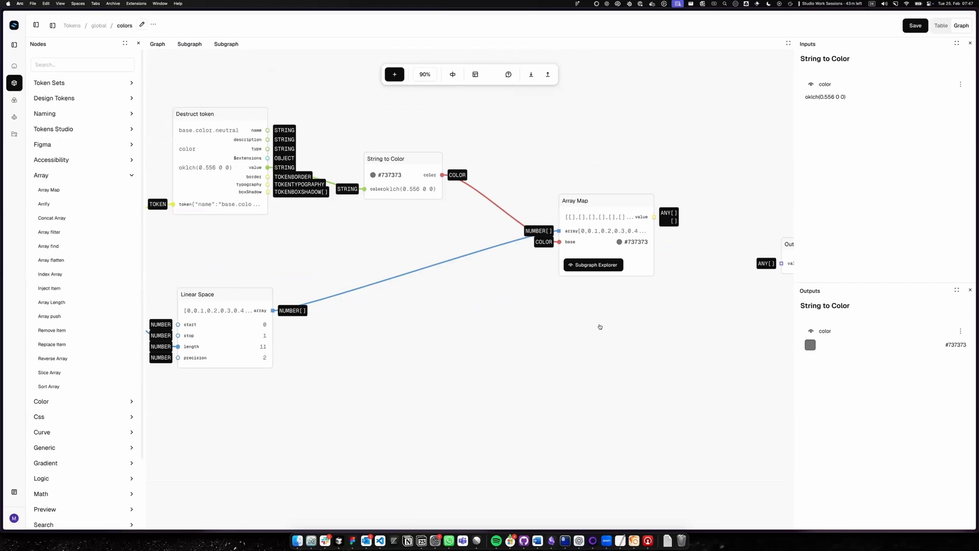
scroll(556, 331, "right", 1)
scroll(546, 287, "right", 2)
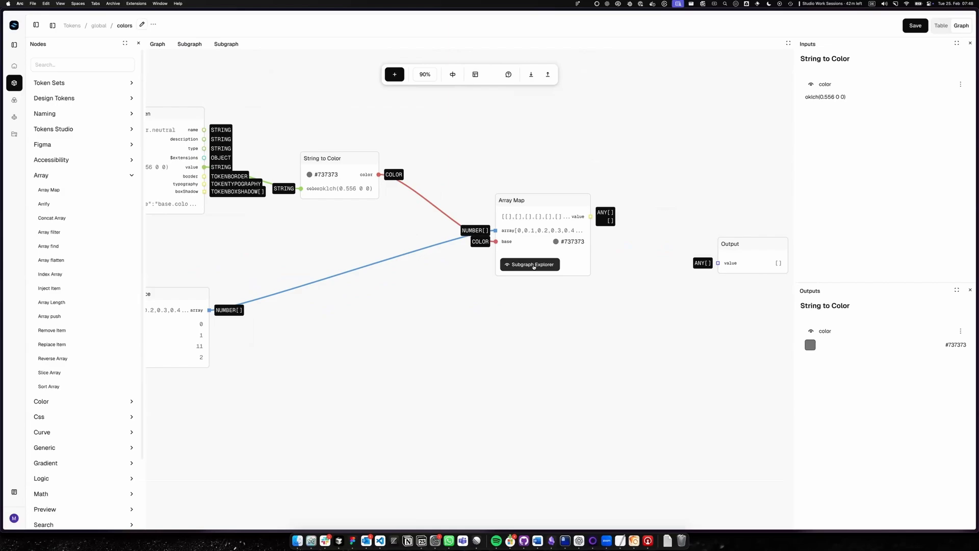
left_click(534, 264)
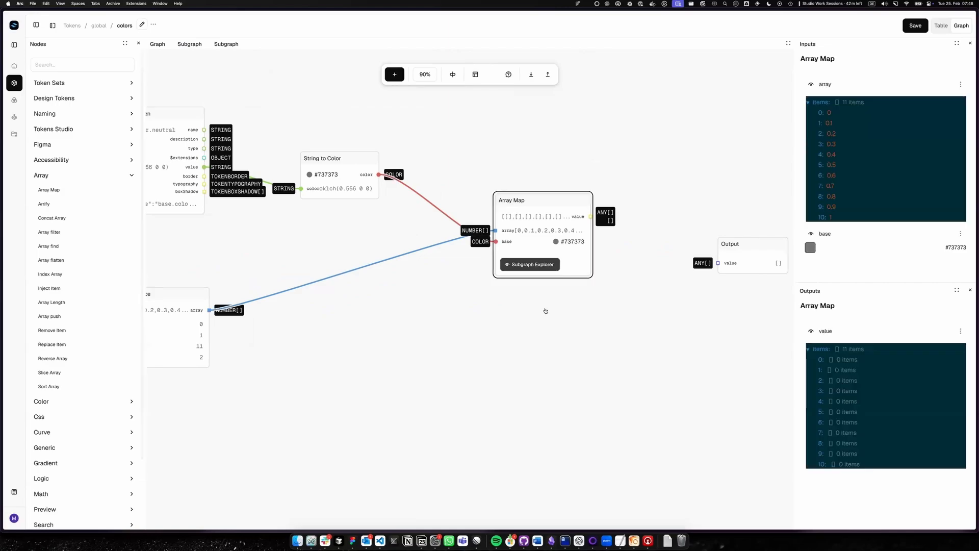
left_click_drag(467, 237, 344, 234)
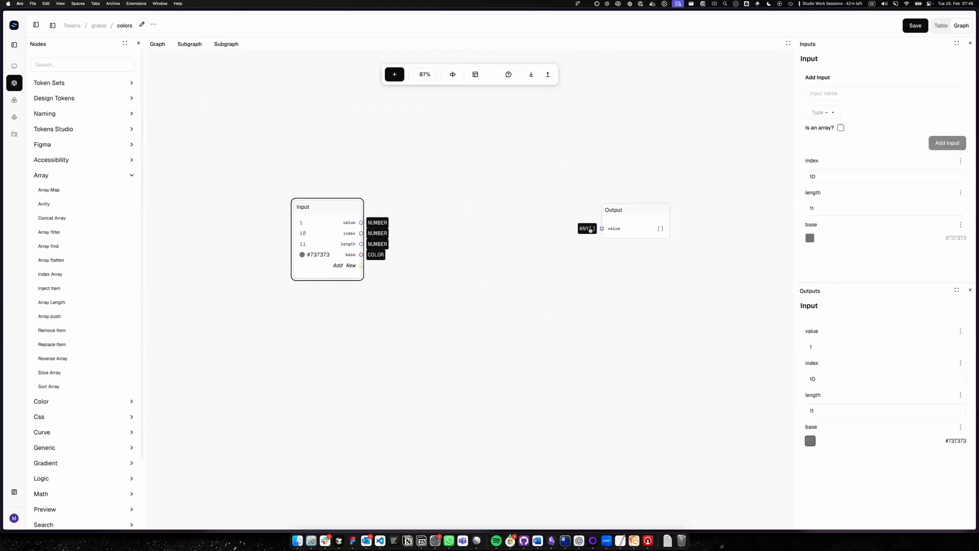
left_click_drag(622, 226, 720, 235)
left_click_drag(331, 237, 321, 248)
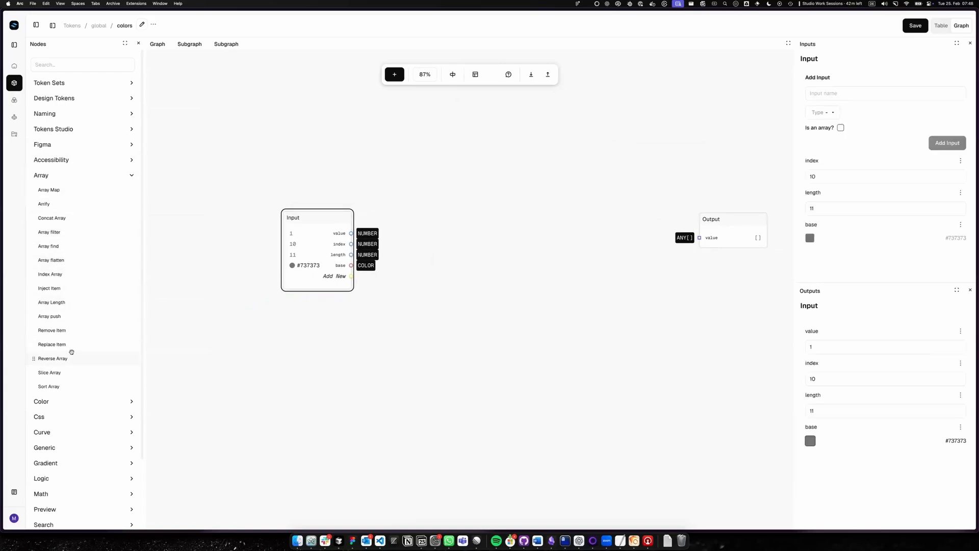
Step: Add a Deconstruct Color node below and right of the Input node, with Input's base connected to its color input
left_click(57, 177)
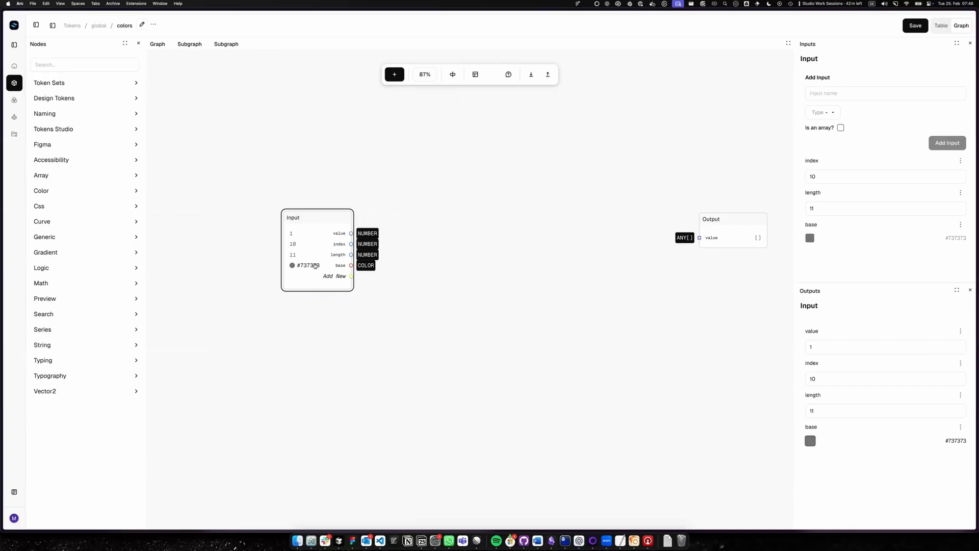
left_click(222, 326)
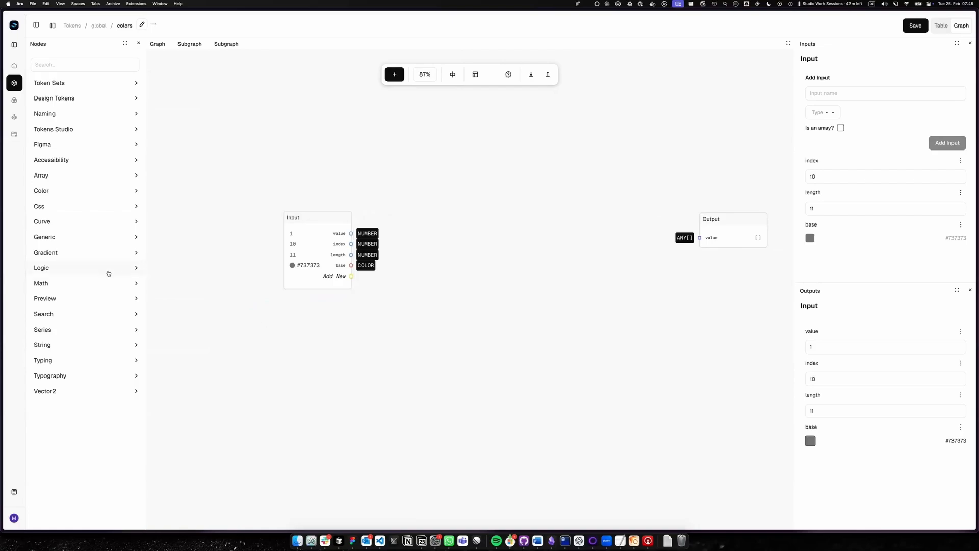
left_click(50, 192)
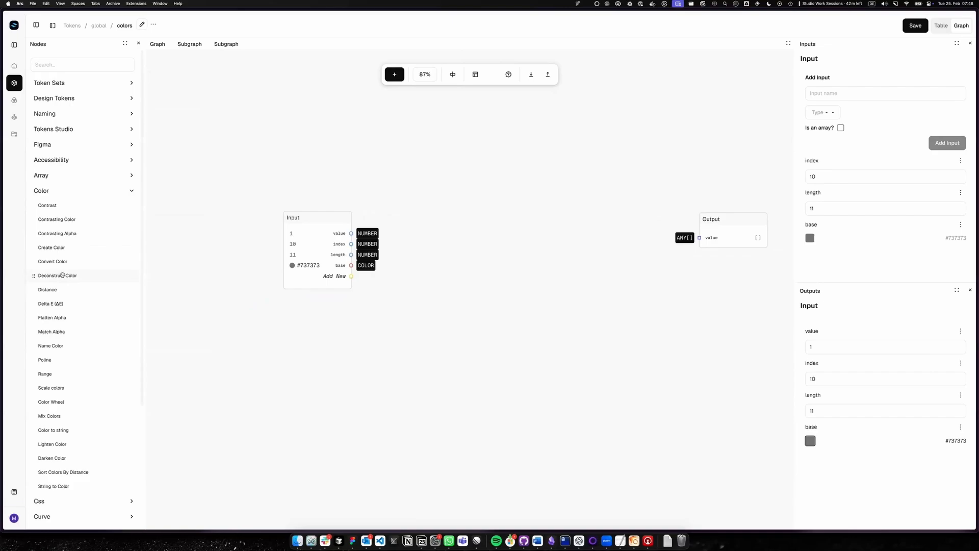
left_click_drag(61, 276, 468, 221)
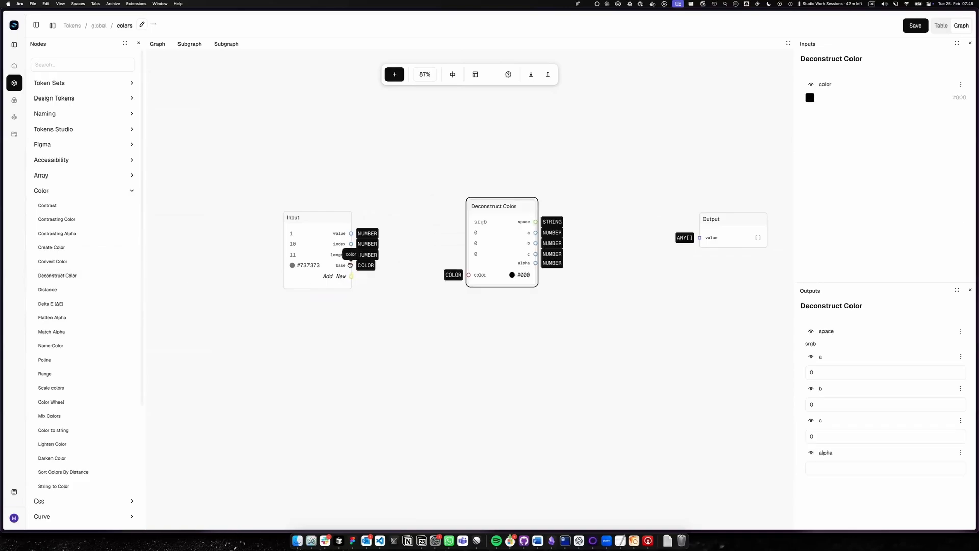
left_click_drag(351, 265, 454, 349)
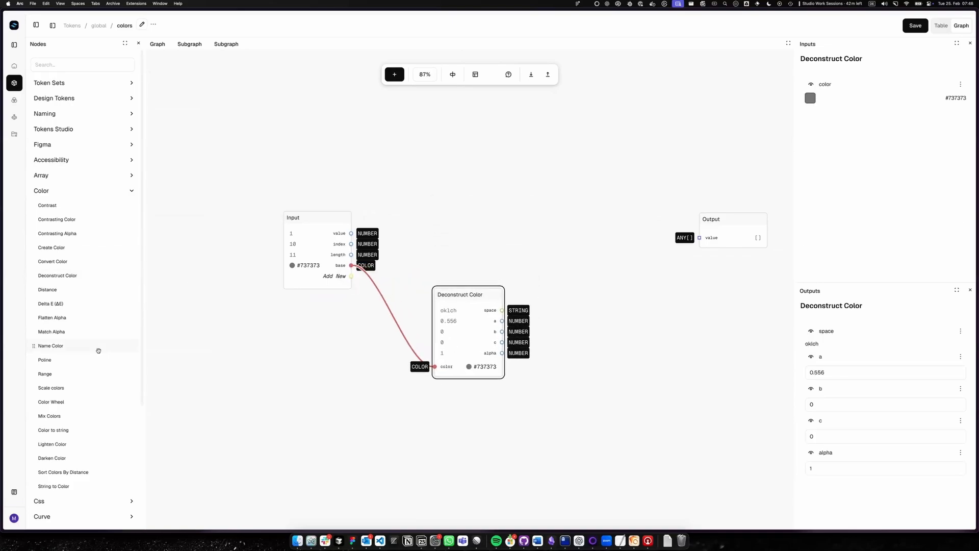
Step: Add a Create Color node right of Deconstruct Color, roughly level with it
left_click_drag(61, 250, 594, 314)
left_click_drag(471, 337, 470, 346)
left_click_drag(655, 374, 654, 351)
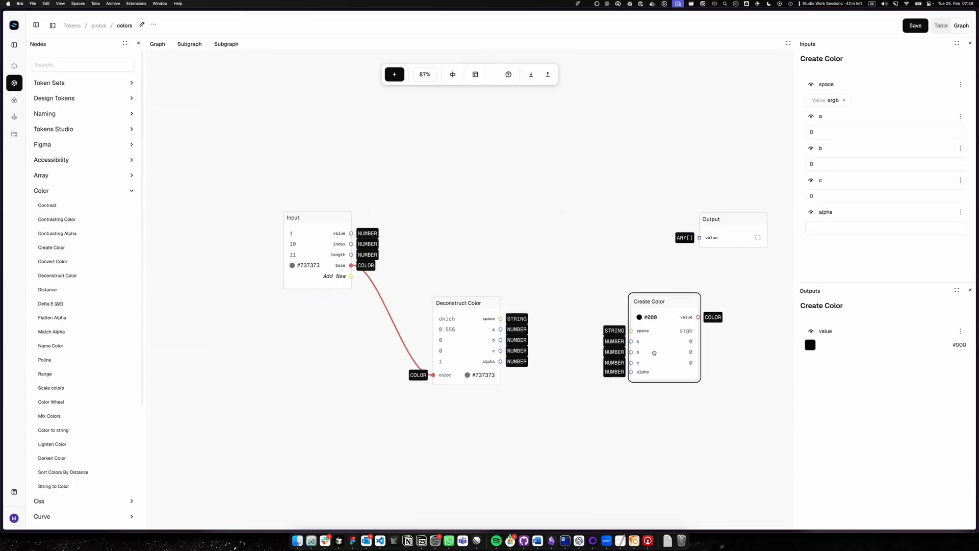
Step: Connect Deconstruct Color's space, b and c outputs to Create Color's matching inputs, and the Input node's value to its a input
scroll(570, 370, "up", 2)
scroll(570, 370, "up", 3)
scroll(571, 386, "right", 1)
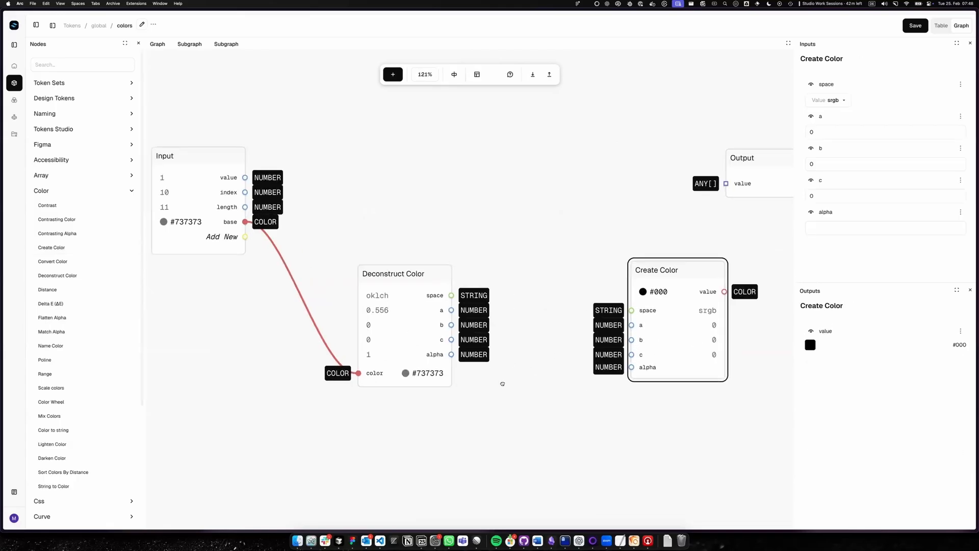
scroll(502, 385, "right", 2)
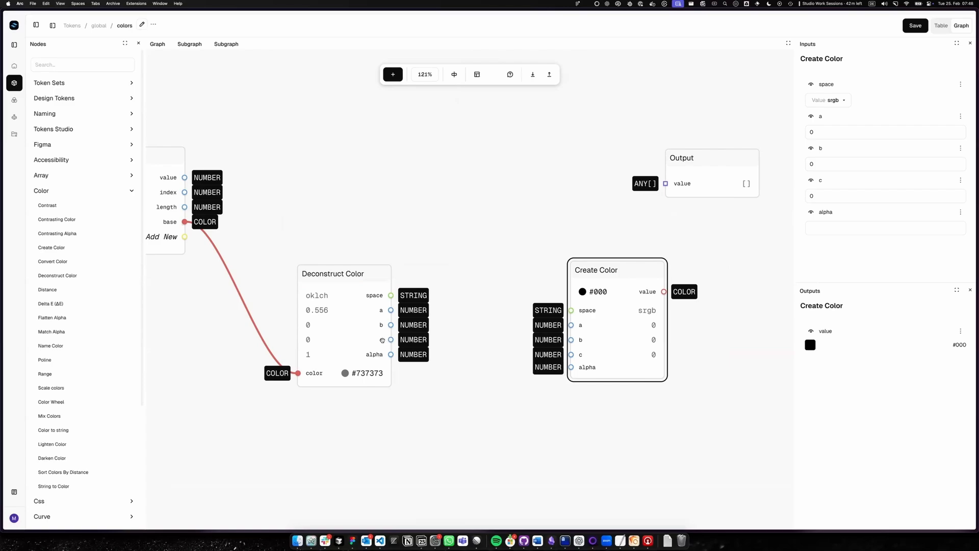
left_click_drag(390, 325, 563, 343)
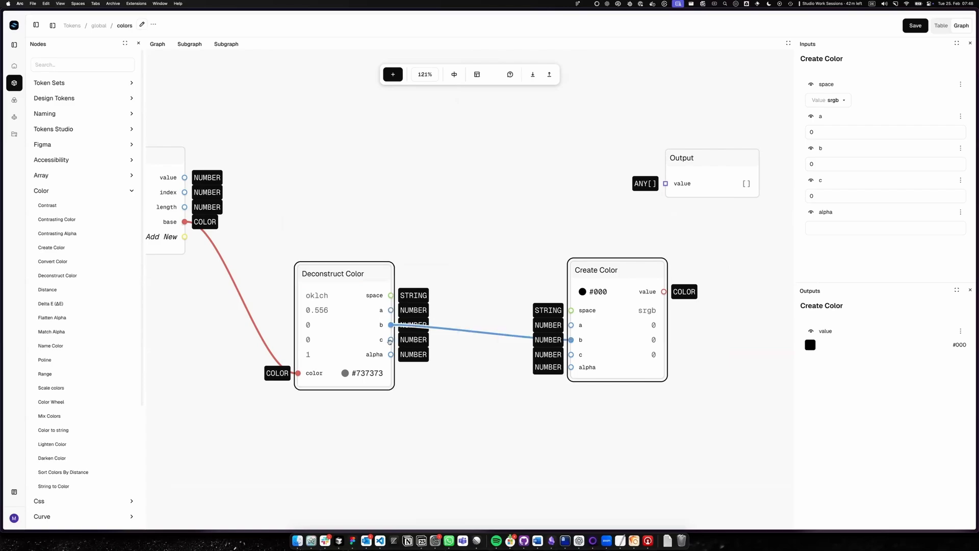
left_click_drag(391, 340, 582, 356)
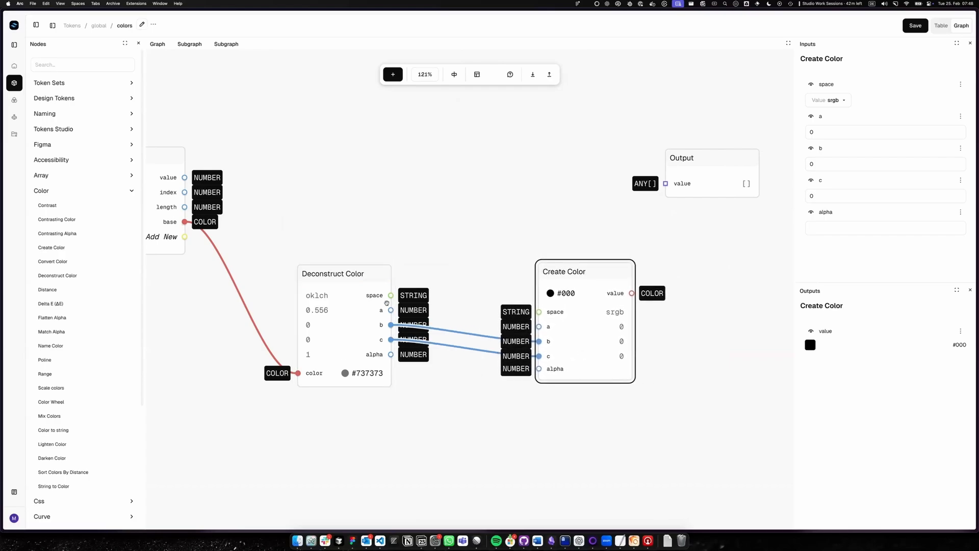
left_click_drag(391, 296, 544, 310)
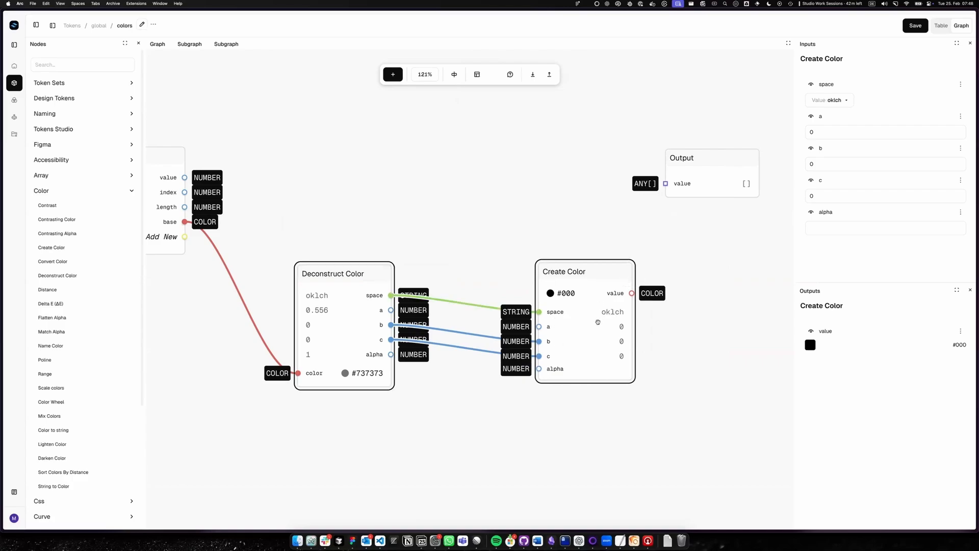
left_click_drag(578, 295, 579, 269)
left_click_drag(185, 177, 540, 301)
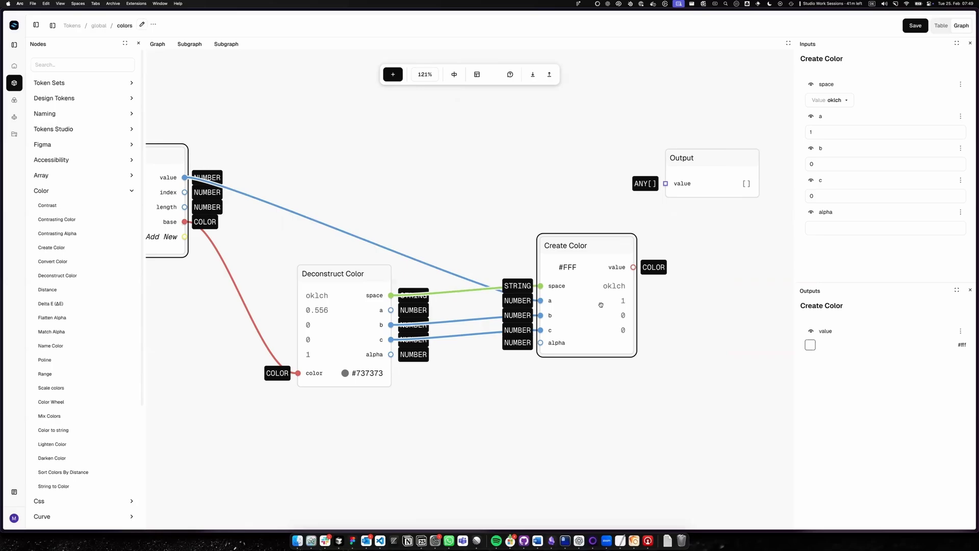
Step: Move the Output node farther right of Create Color to make room between them
left_click_drag(708, 282, 621, 292)
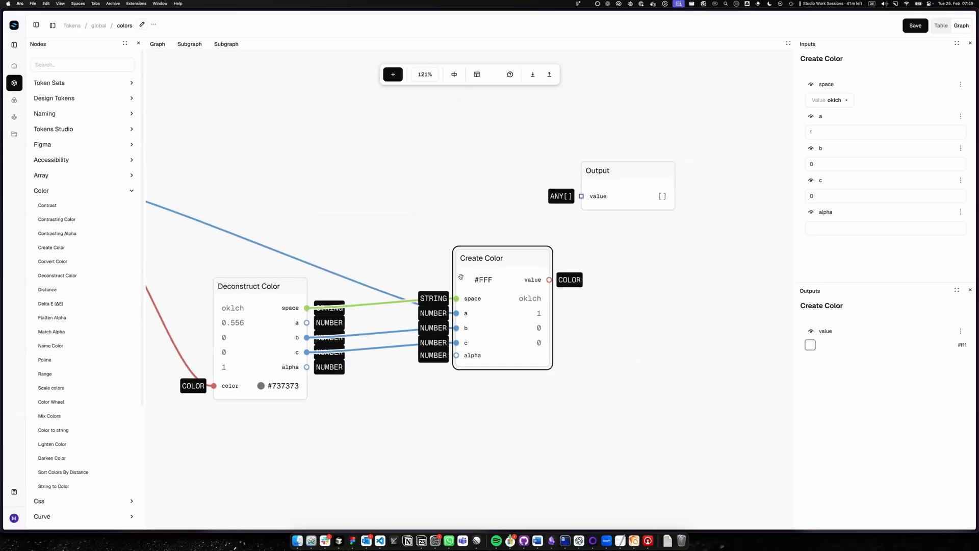
scroll(249, 294, "down", 1)
scroll(249, 294, "right", 1)
left_click_drag(249, 294, 244, 304)
left_click(647, 175)
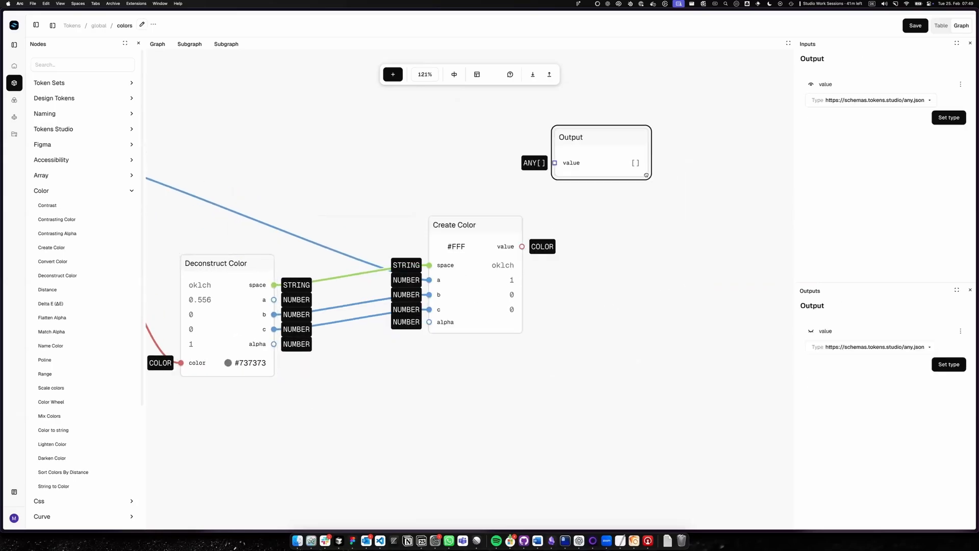
left_click_drag(646, 175, 787, 171)
left_click_drag(656, 264, 619, 271)
scroll(574, 281, "down", 4)
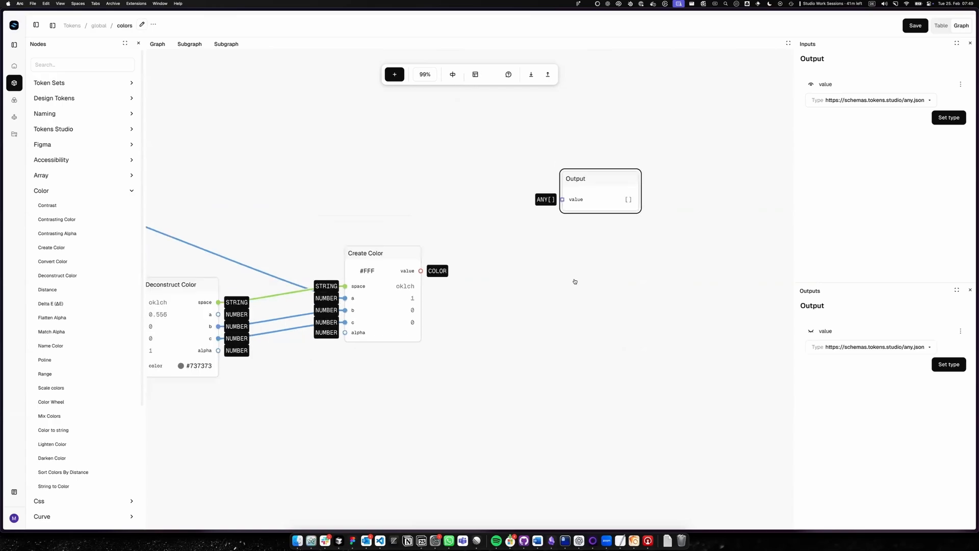
scroll(498, 286, "left", 3)
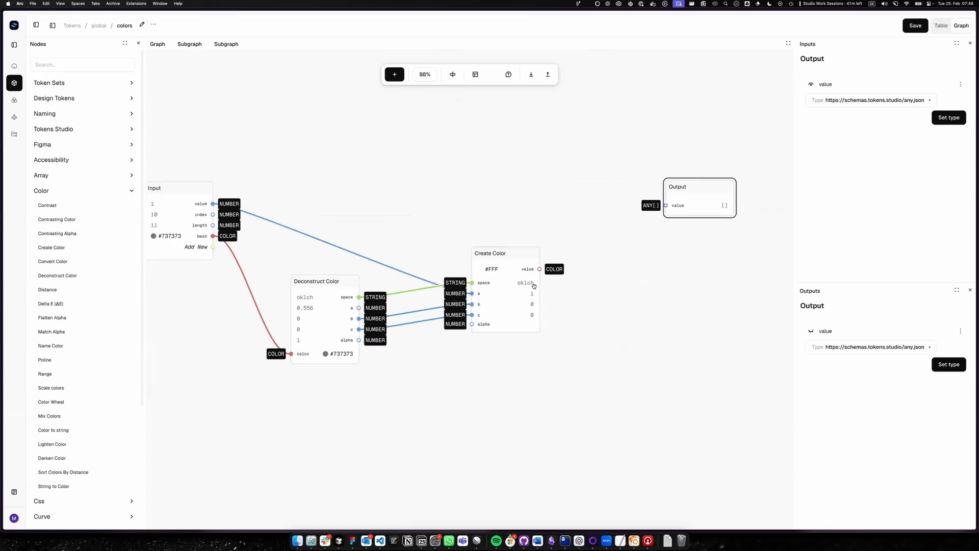
left_click(534, 286)
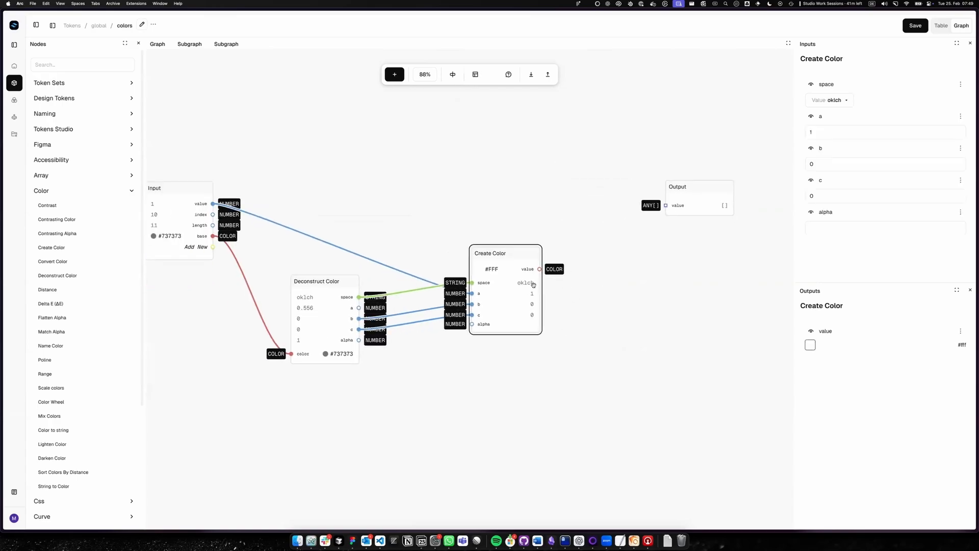
left_click(624, 294)
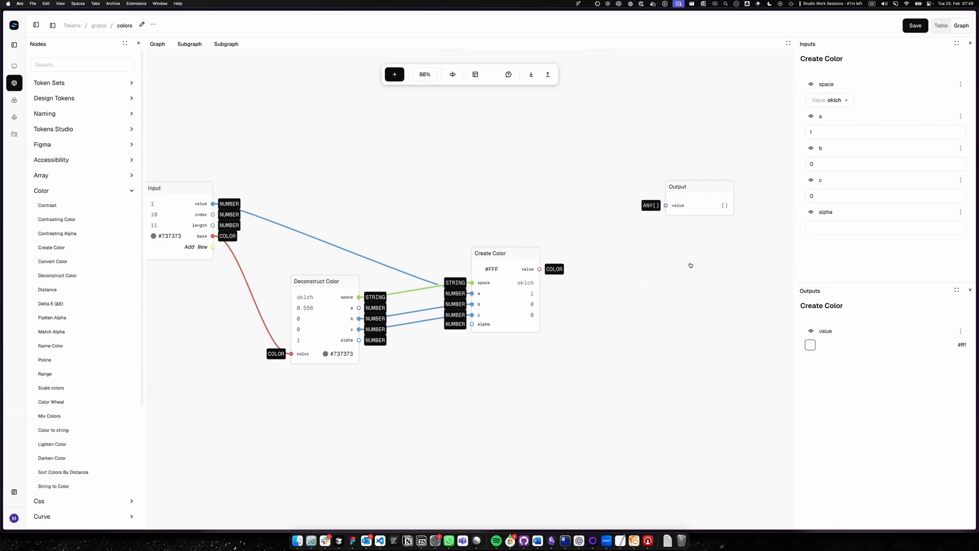
Step: Add a Create Design Token node between Create Color and Output, with its type set to color
left_click(704, 205)
scroll(657, 278, "right", 5)
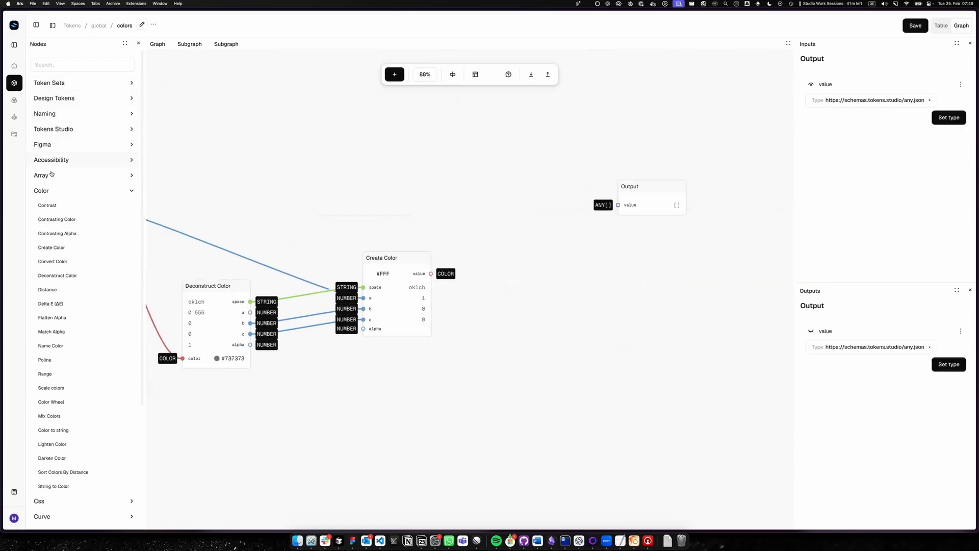
left_click(49, 190)
left_click(54, 98)
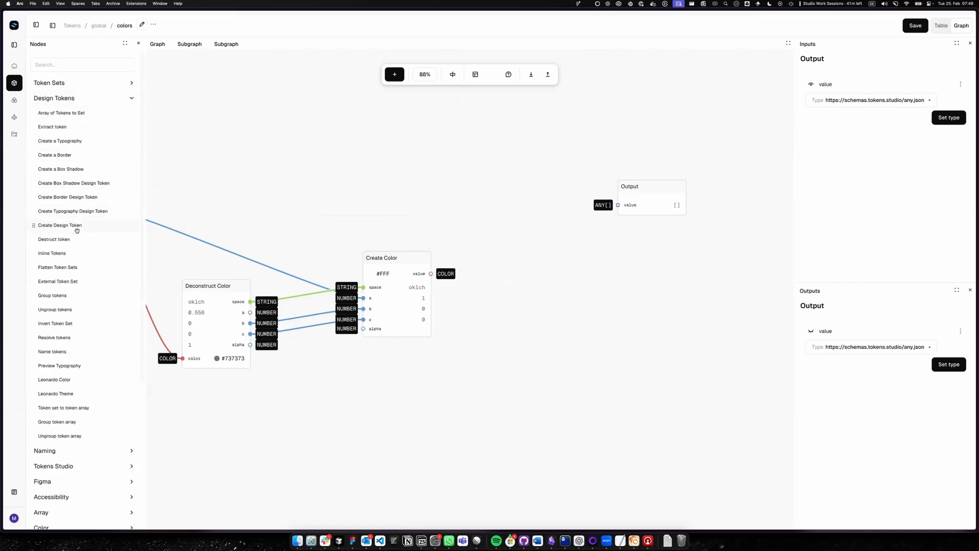
left_click_drag(76, 226, 503, 190)
left_click_drag(676, 202, 755, 202)
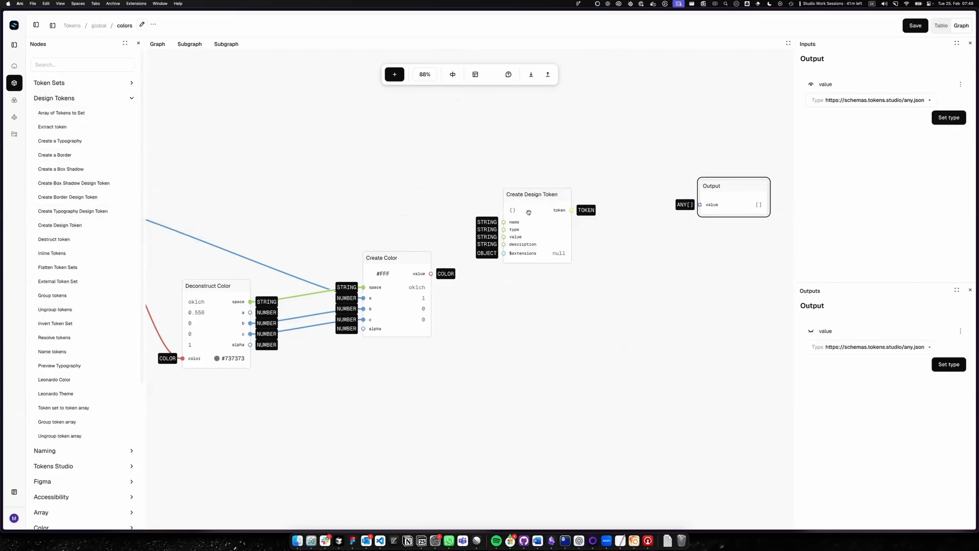
left_click_drag(529, 212, 604, 192)
left_click_drag(721, 202, 763, 204)
left_click_drag(580, 208, 588, 209)
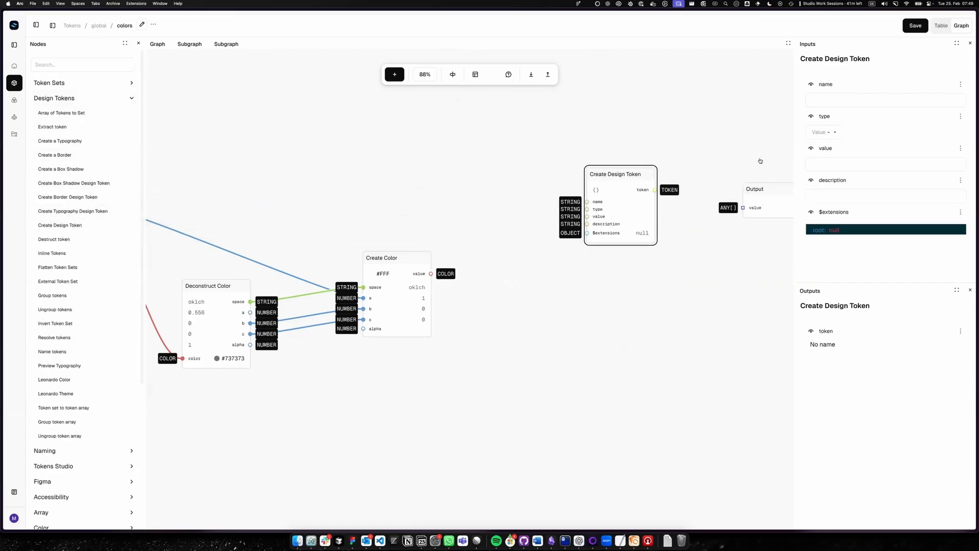
left_click(829, 134)
left_click(844, 183)
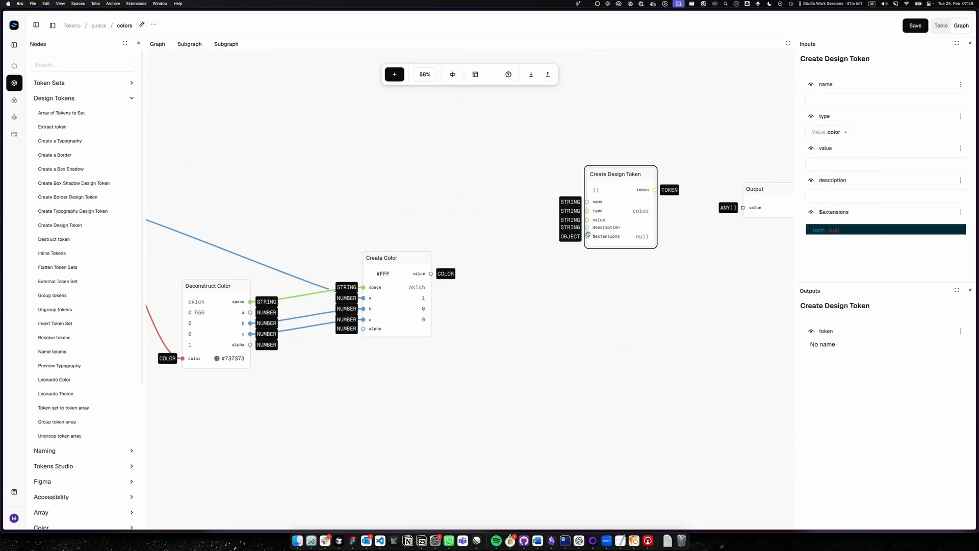
Step: Add a Color to string node right of Create Color, with Create Color's value output connected to its color input
left_click(75, 100)
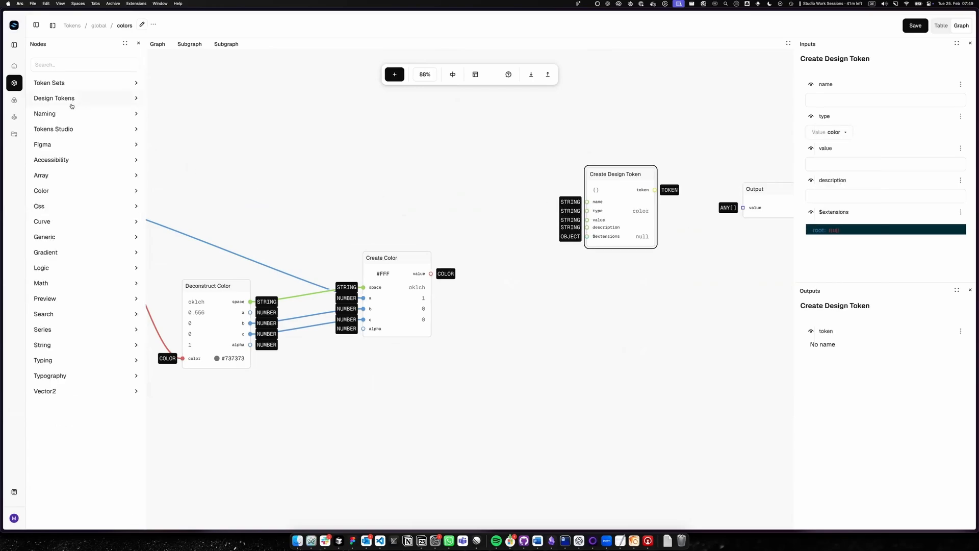
left_click(51, 190)
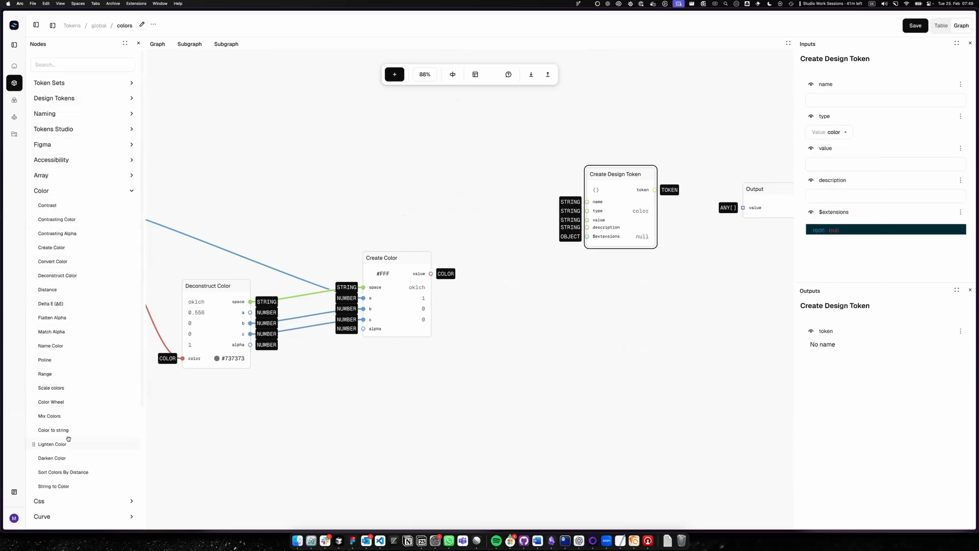
left_click_drag(60, 430, 503, 300)
mouse_move(540, 295)
left_mouse_down()
mouse_move(510, 288)
mouse_move(534, 288)
left_mouse_up()
Step: Set Color to string's space to oklch and connect its value output to Create Design Token's value input
left_click(841, 128)
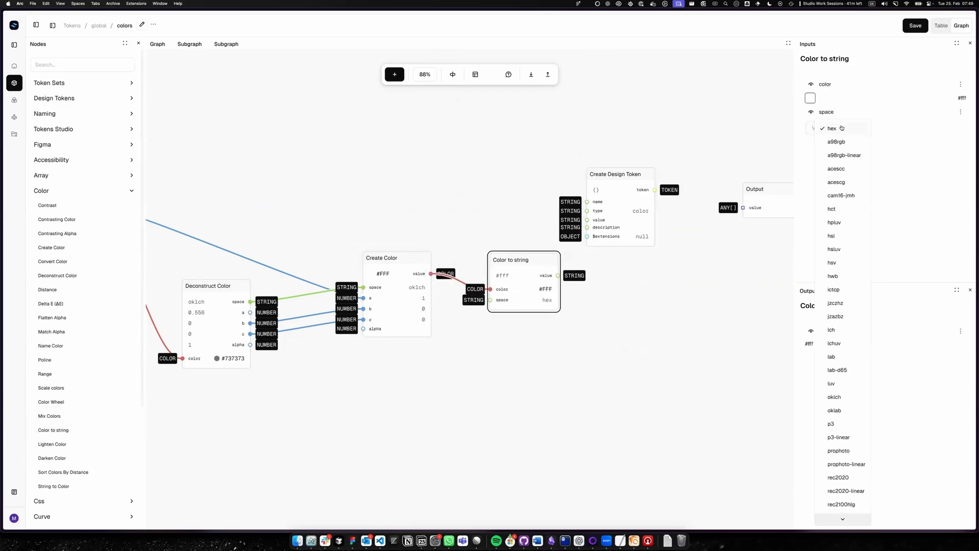
scroll(844, 331, "down", 2)
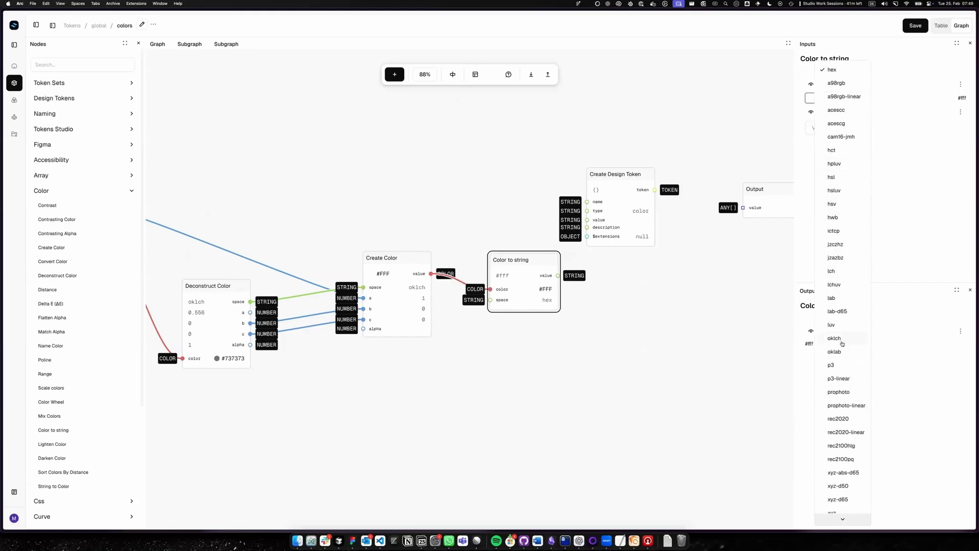
left_click(845, 339)
left_click_drag(624, 229, 651, 233)
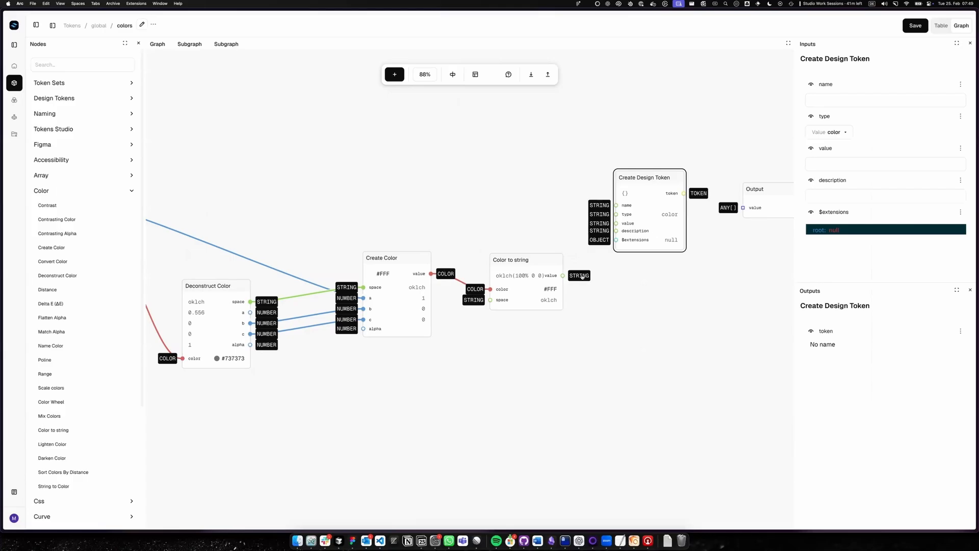
left_click_drag(560, 276, 625, 241)
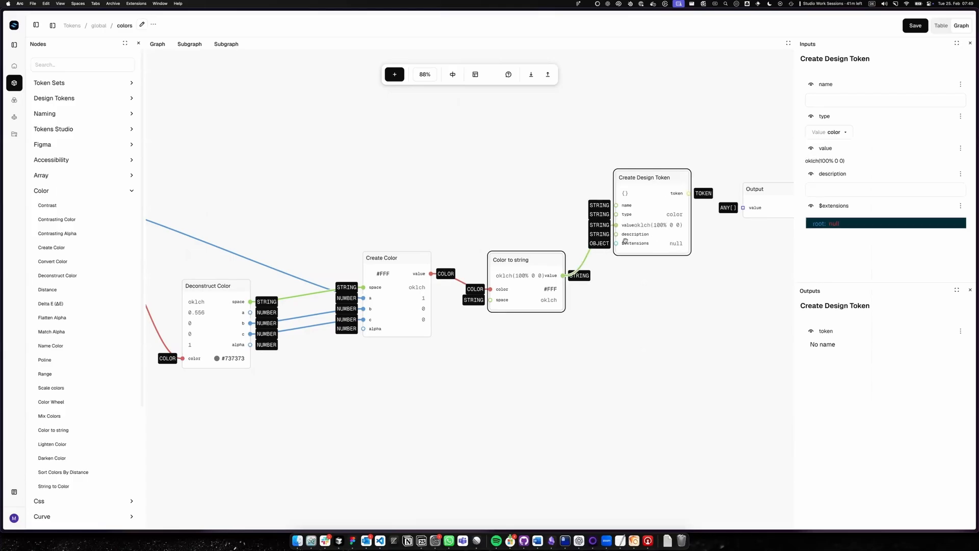
Step: Add a Numeric Scale node above Create Color and connect the Input node's index output to its index input
scroll(520, 253, "left", 5)
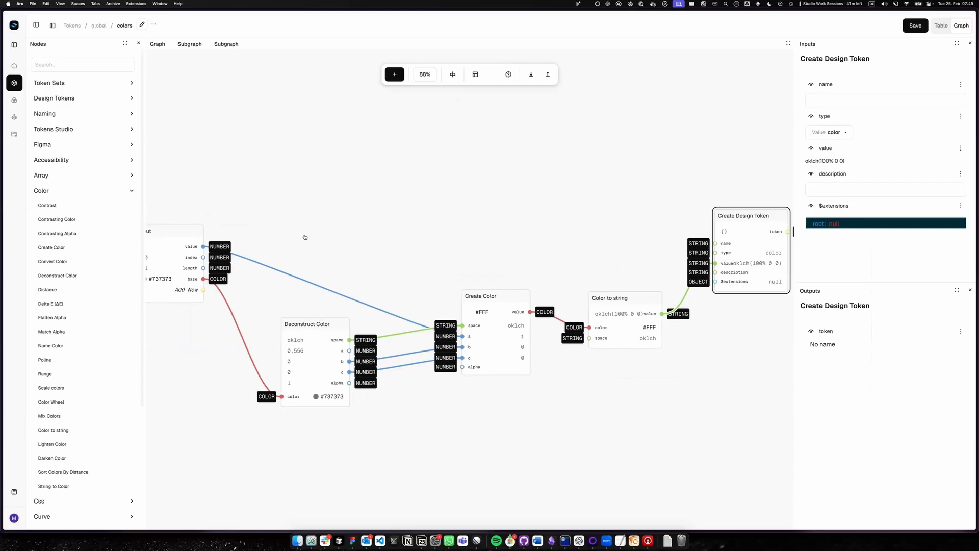
left_click(85, 191)
left_click(71, 113)
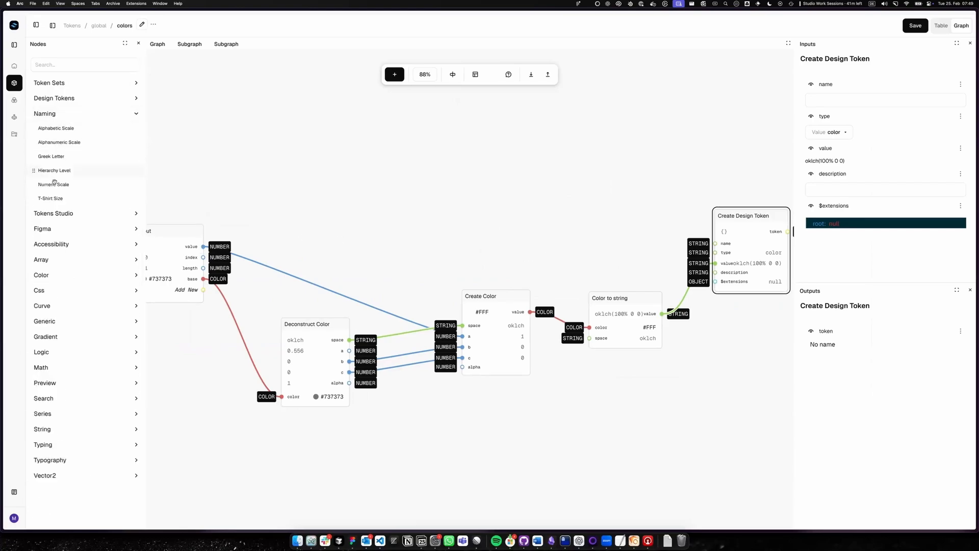
left_click_drag(55, 184, 408, 175)
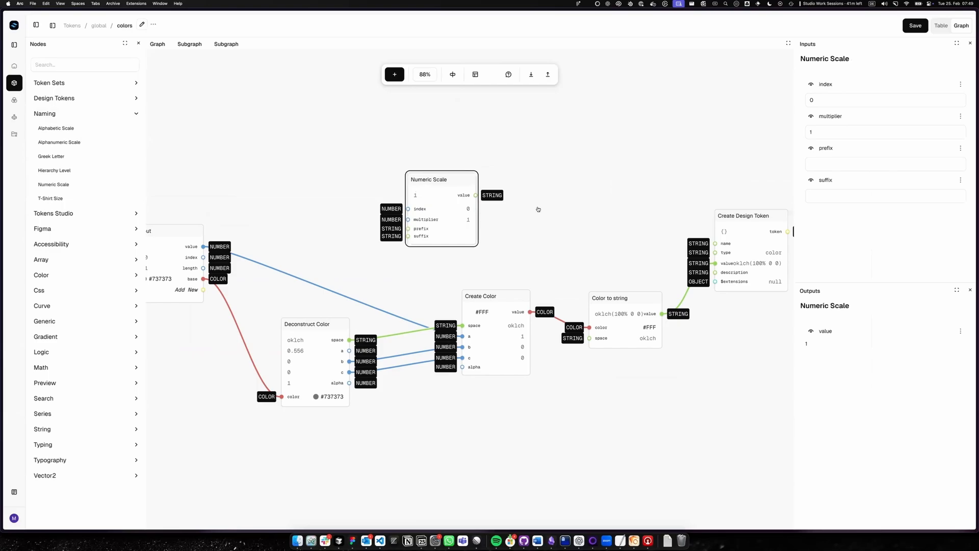
left_click_drag(438, 219, 446, 212)
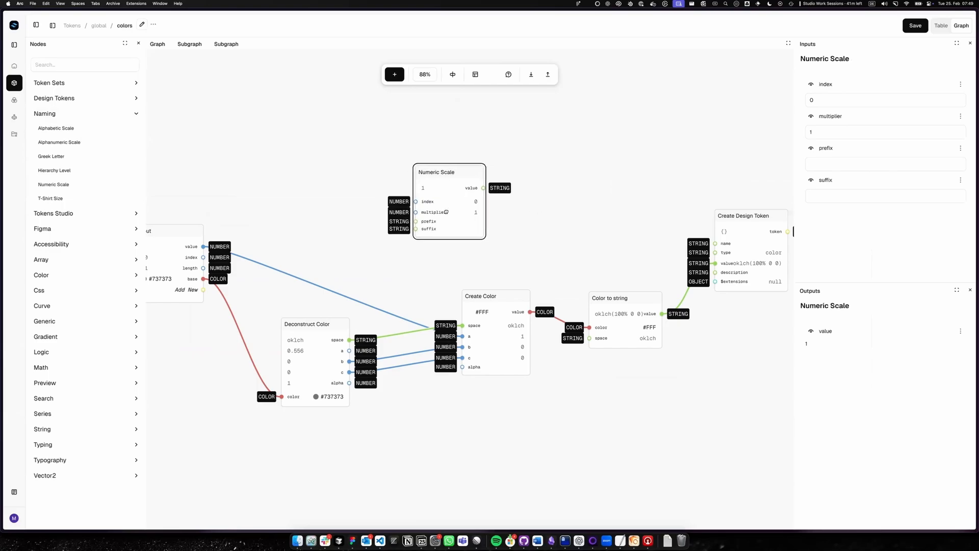
scroll(285, 245, "left", 3)
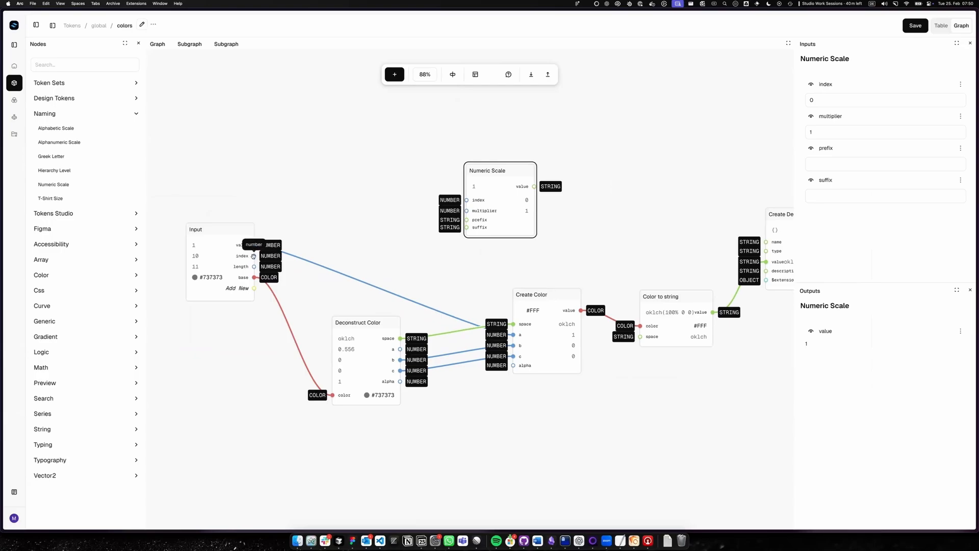
left_click_drag(254, 255, 465, 201)
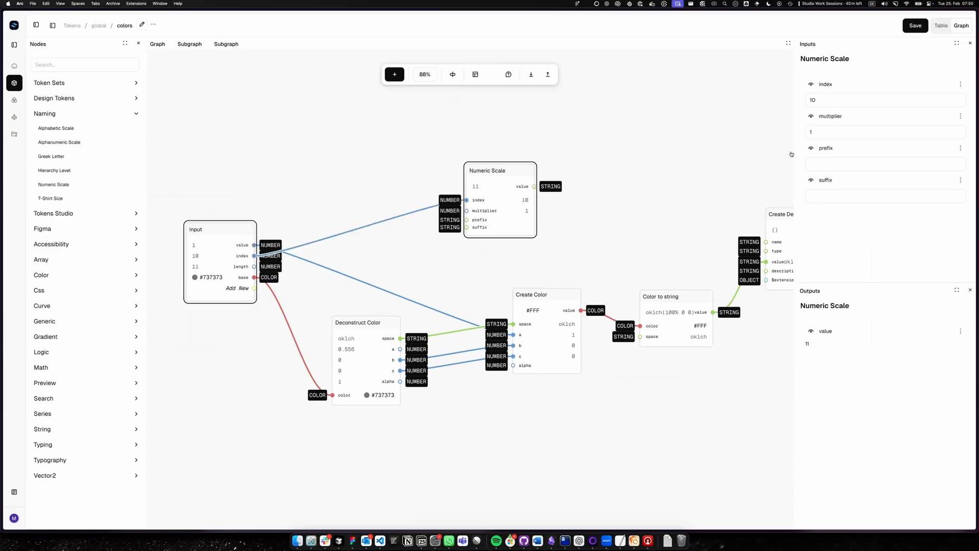
Step: Set Numeric Scale's multiplier to 100 and connect its value output to Create Design Token's name input
left_click(870, 129)
type("00")
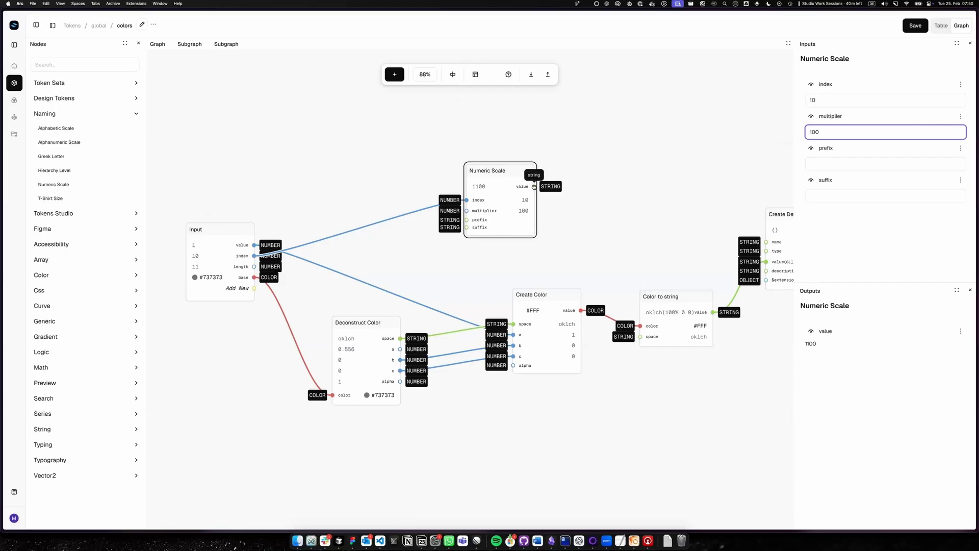
left_click_drag(534, 186, 766, 243)
Step: Reposition the Output node beside Create Design Token and connect the token output to its value input
scroll(677, 261, "right", 10)
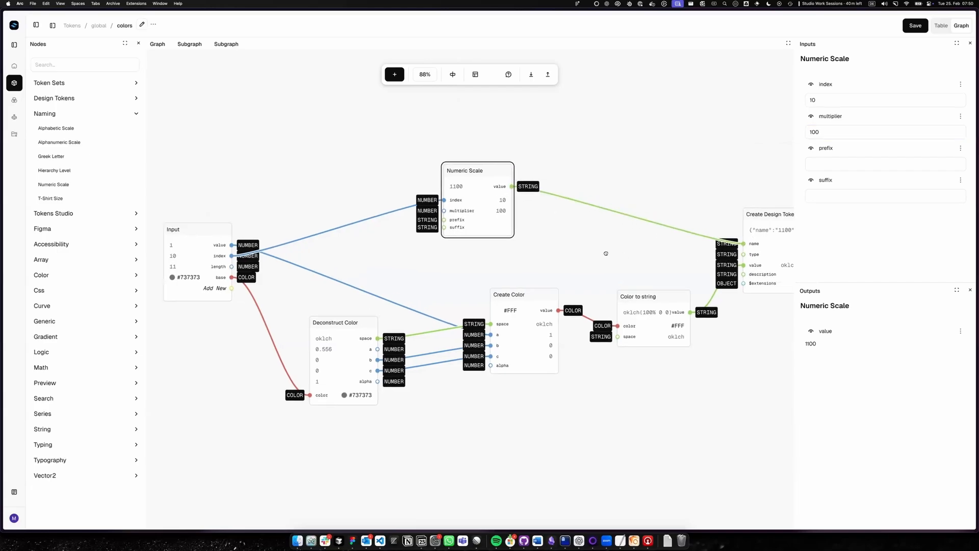
left_click_drag(638, 224, 680, 219)
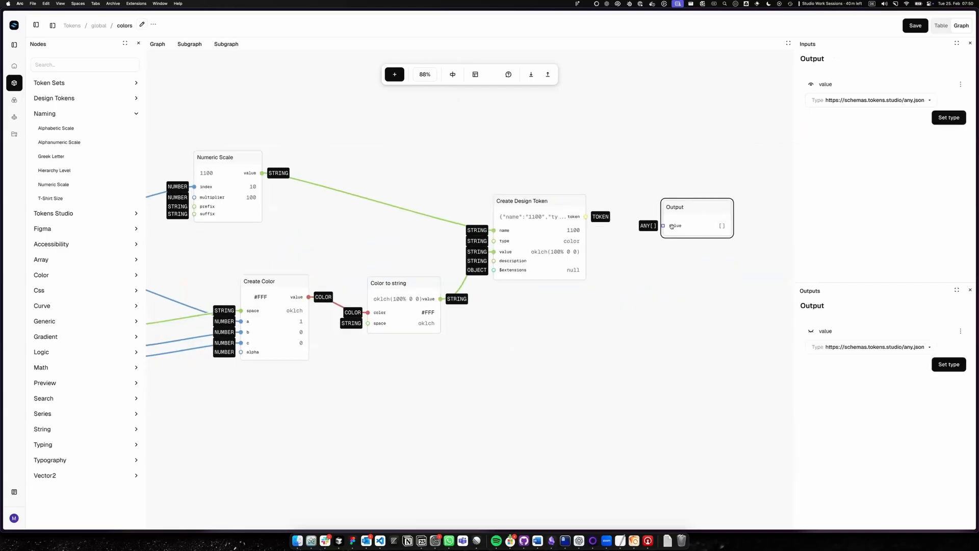
left_click_drag(585, 217, 669, 226)
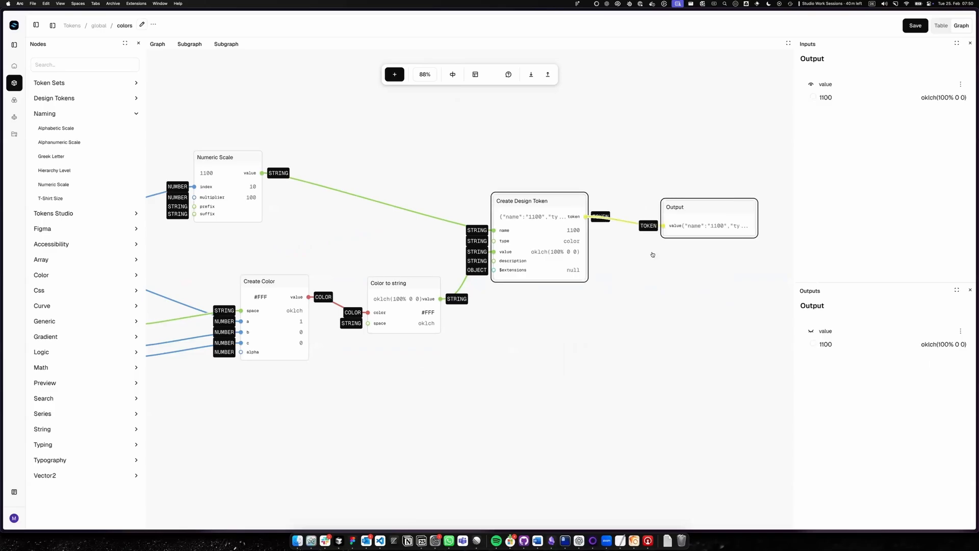
Step: Review the inner subgraph's node chain from Input through Deconstruct Color, Create Color and Create Design Token to Output
left_click(630, 306)
scroll(623, 304, "left", 5)
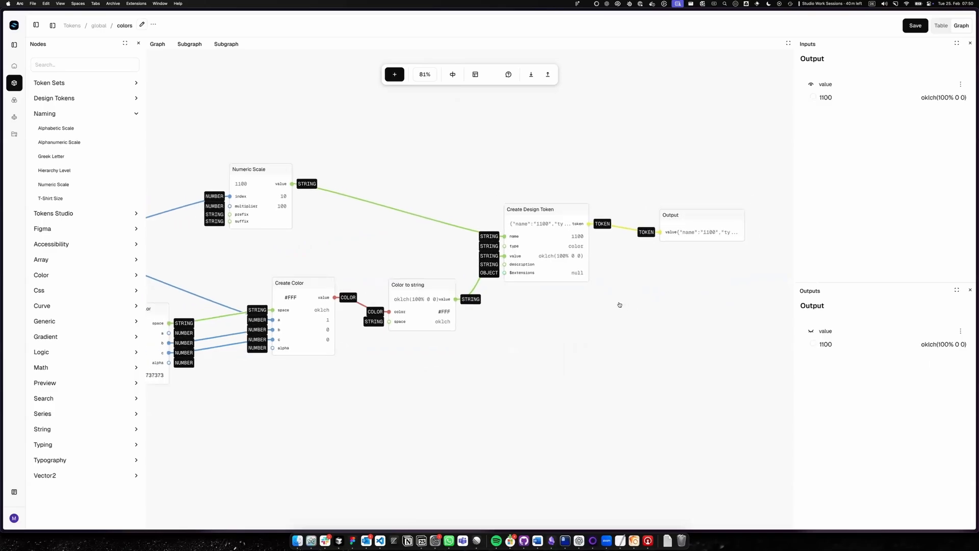
scroll(602, 335, "down", 2)
scroll(602, 334, "left", 3)
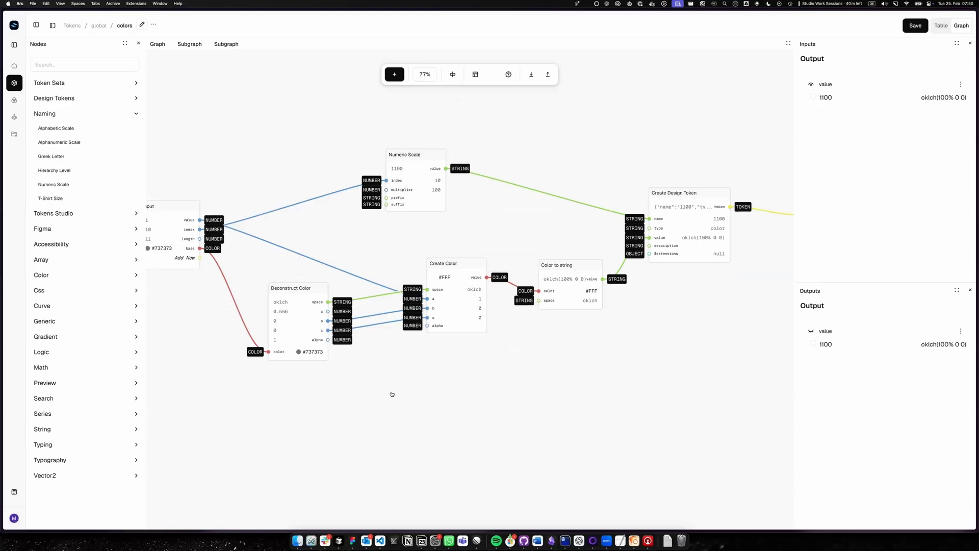
scroll(395, 392, "down", 1)
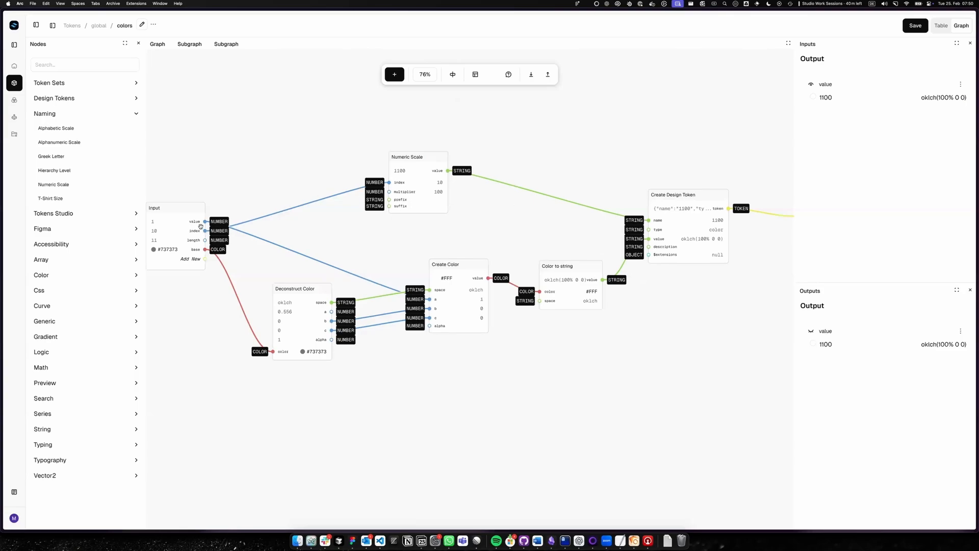
left_click(302, 324)
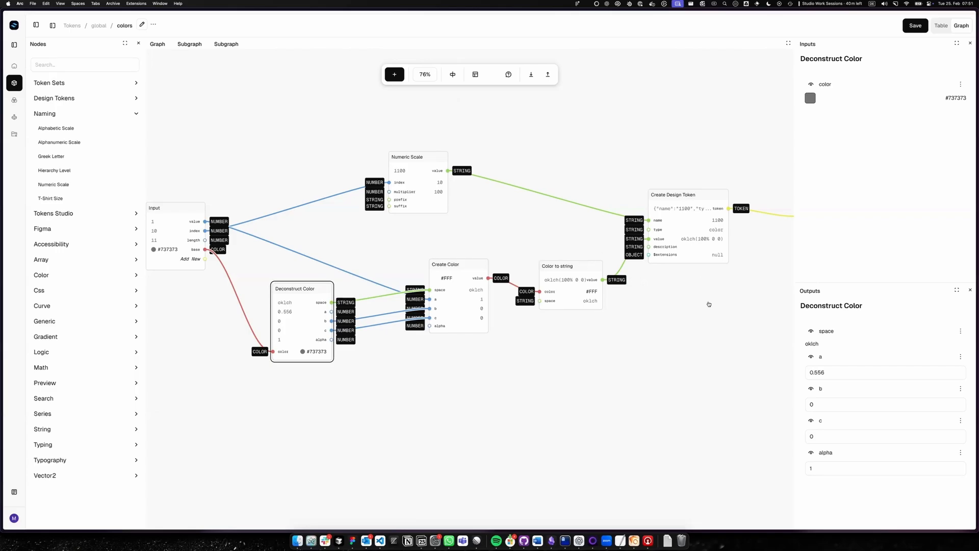
left_click_drag(712, 304, 588, 329)
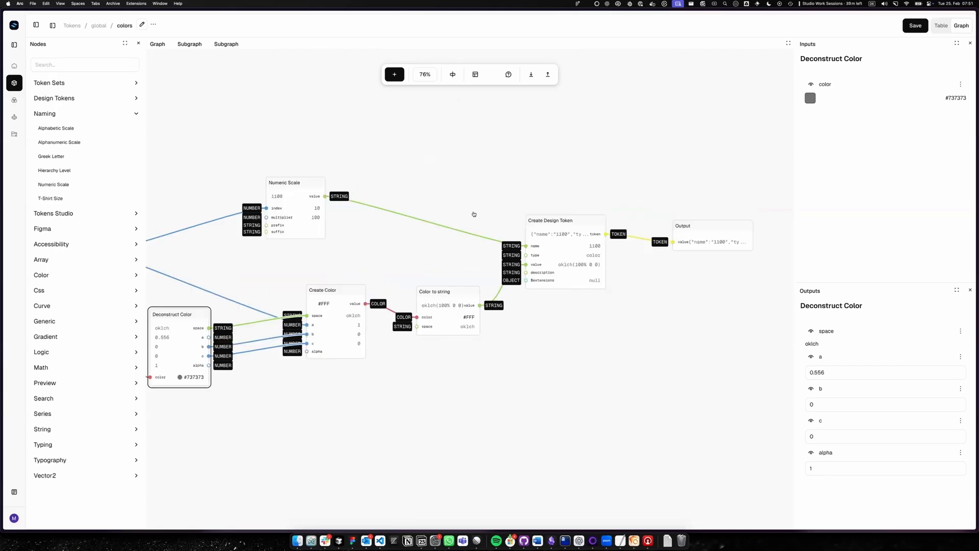
Step: Return to the outer subgraph, force execution of its Array Map node and check the generated tokens
left_click(191, 45)
right_click(548, 228)
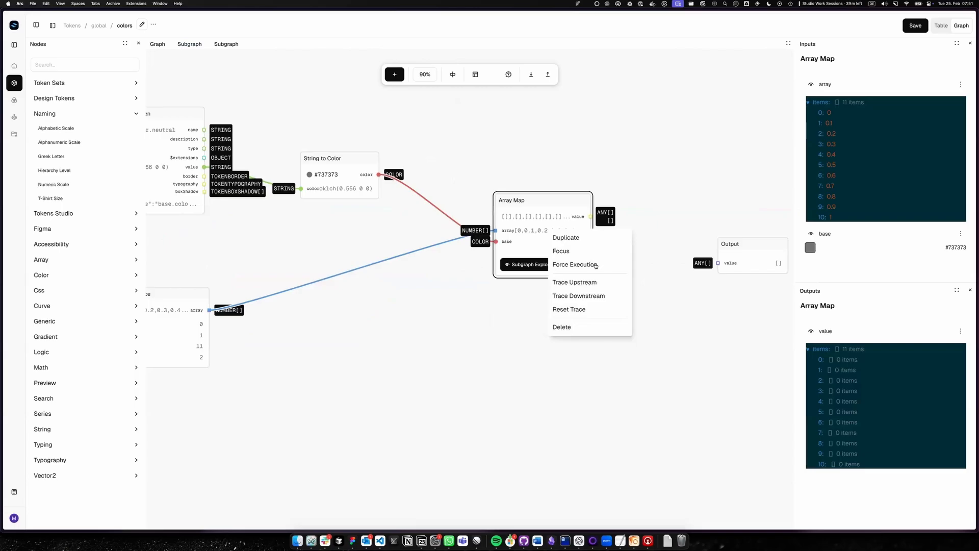
left_click(599, 263)
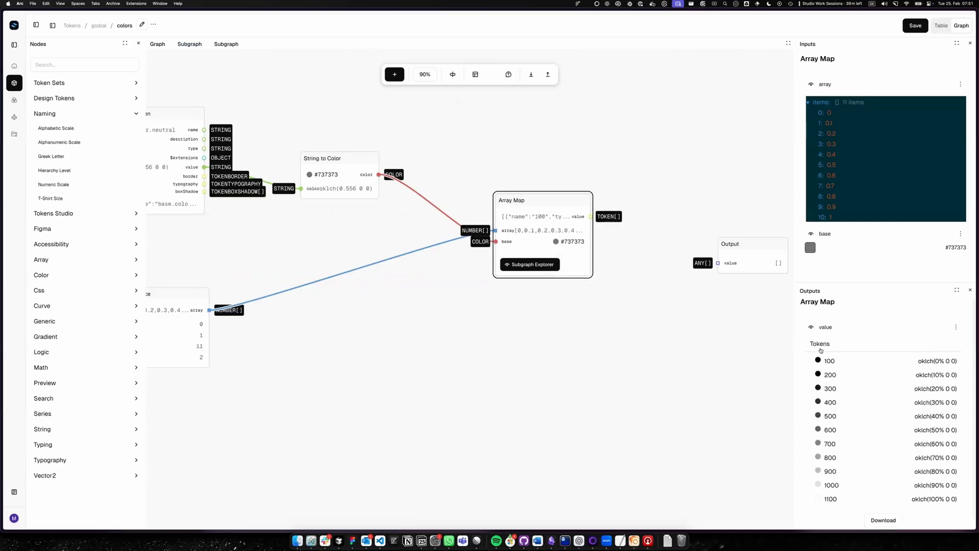
scroll(821, 350, "down", 1)
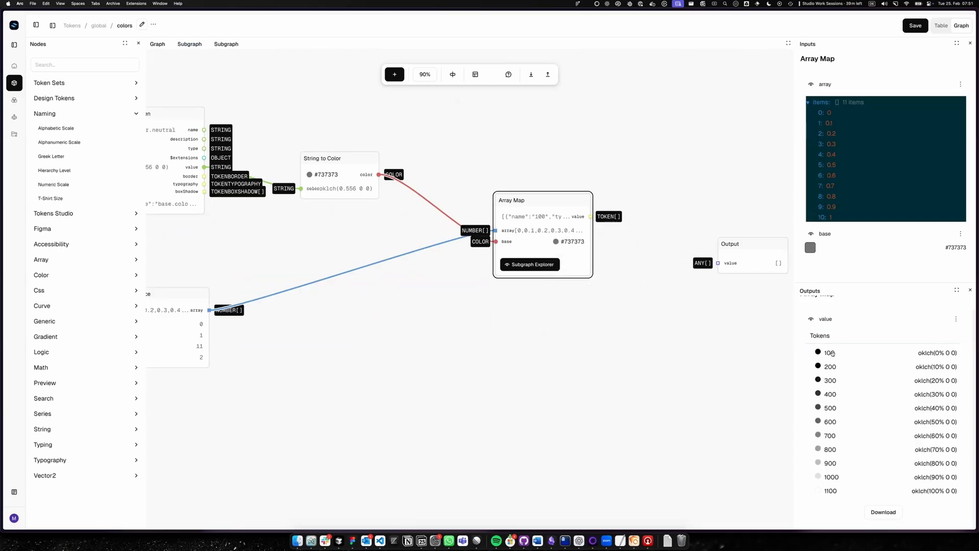
Step: Move the outer subgraph's Output node farther right of Array Map to make room between them
scroll(638, 306, "right", 2)
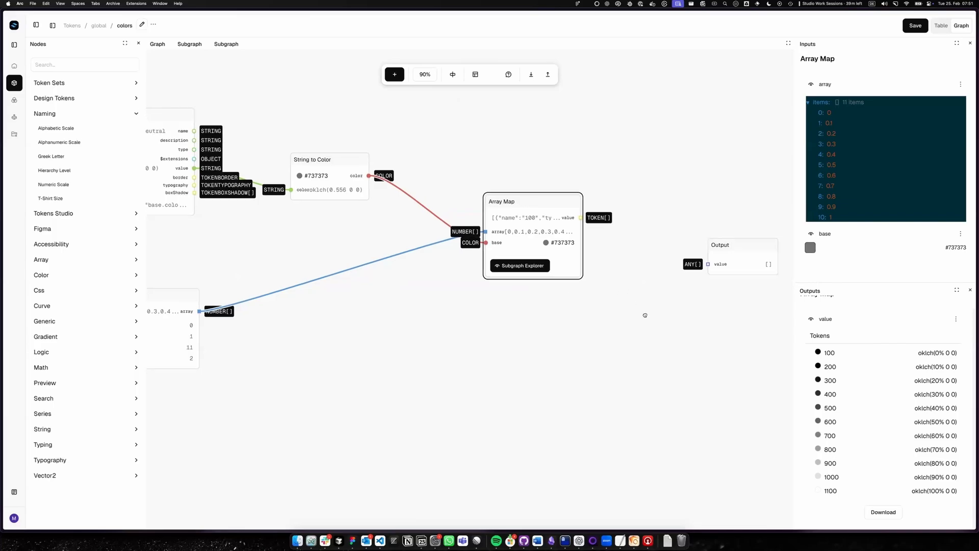
left_click(669, 248)
left_click_drag(670, 249, 685, 243)
left_click(402, 261)
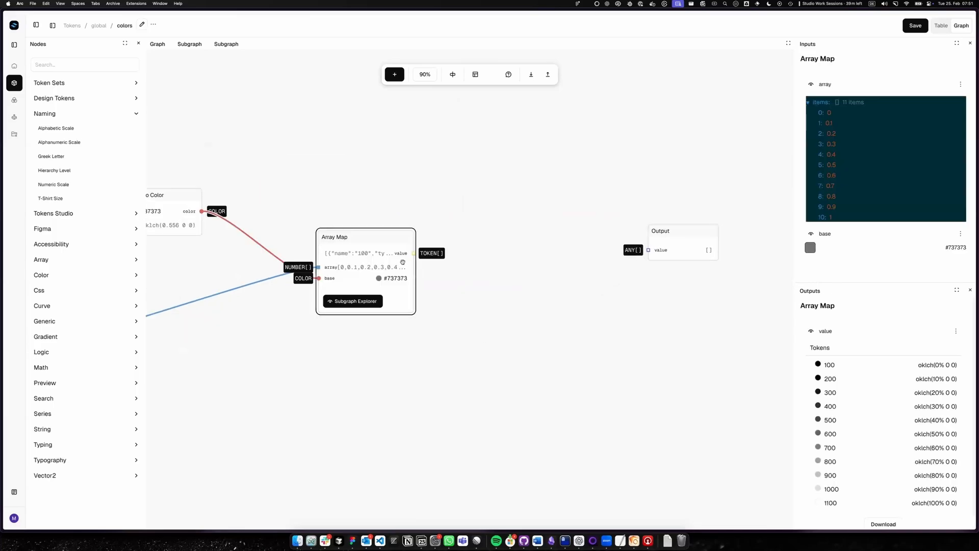
Step: Inspect the Destruct token node's outputs, including the token name
left_click(73, 109)
scroll(320, 181, "left", 5)
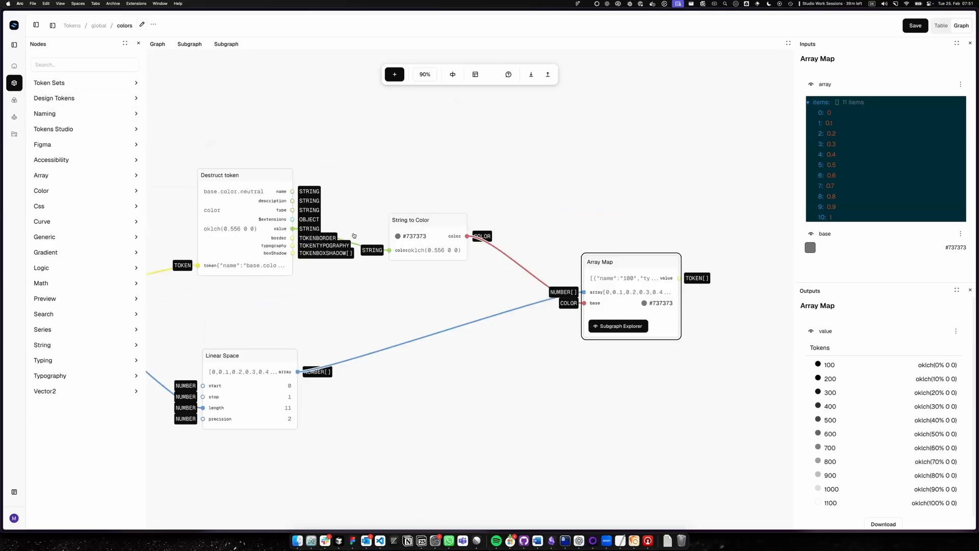
left_click(227, 185)
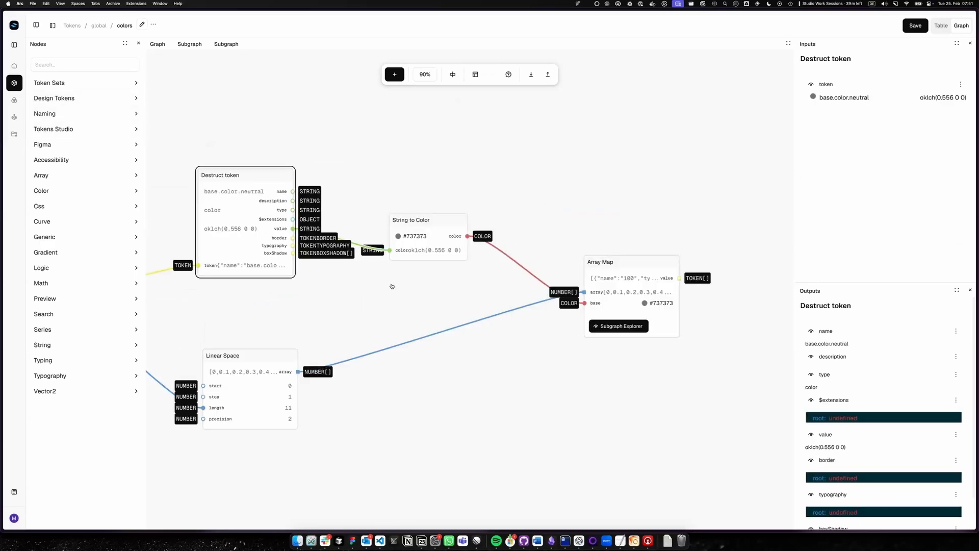
Step: In the top-level graph, move External Token Set left and feed its tokenSet output into a new Ungroup token array node's tokens input
scroll(392, 286, "left", 5)
scroll(609, 262, "left", 5)
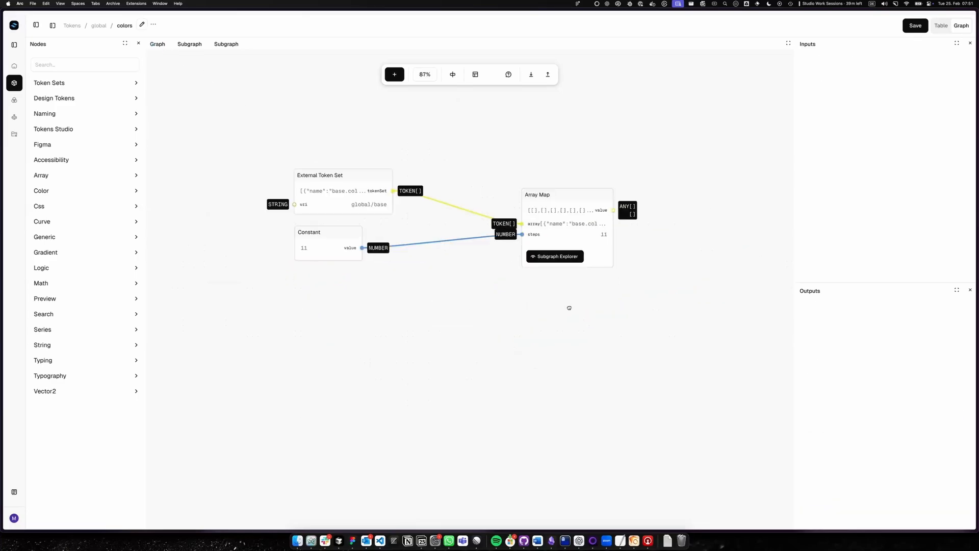
left_click(373, 169)
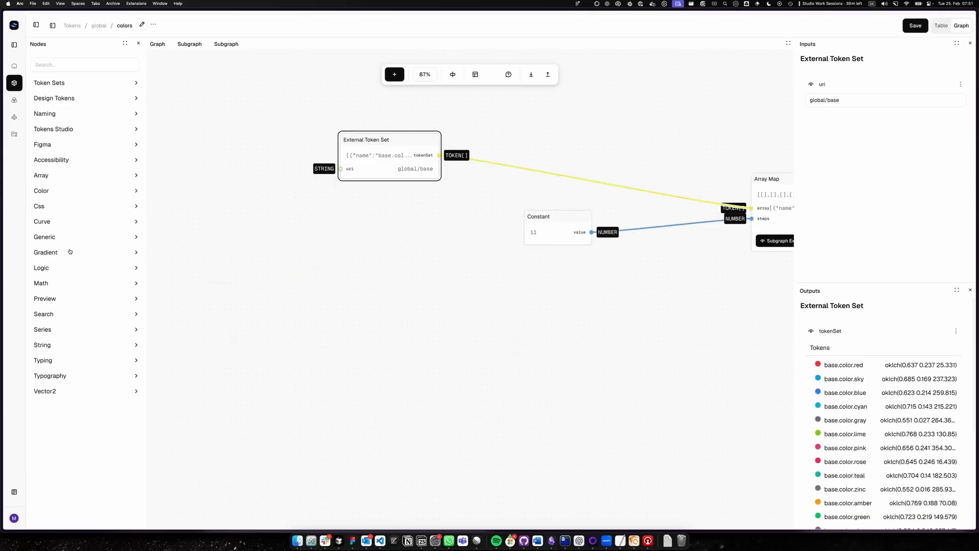
left_click(74, 100)
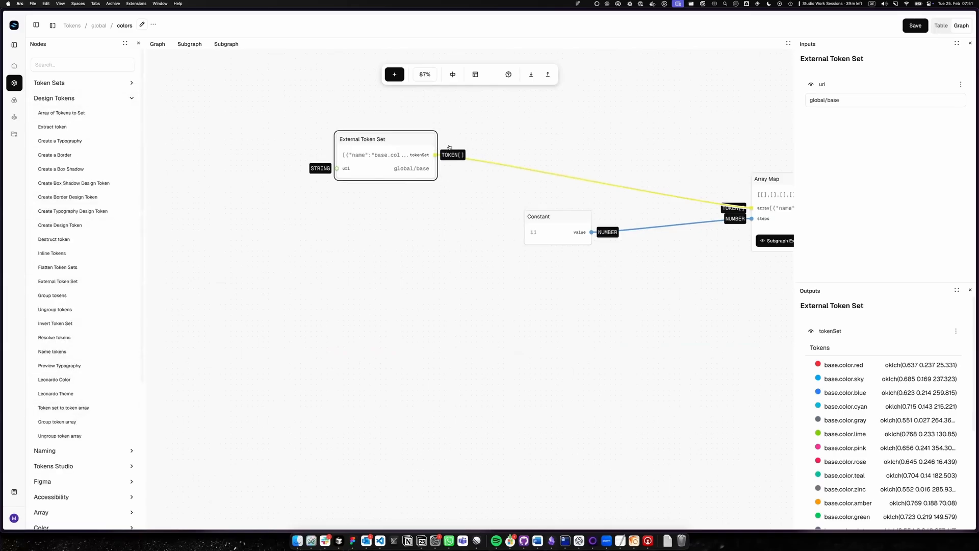
left_click_drag(79, 436, 587, 135)
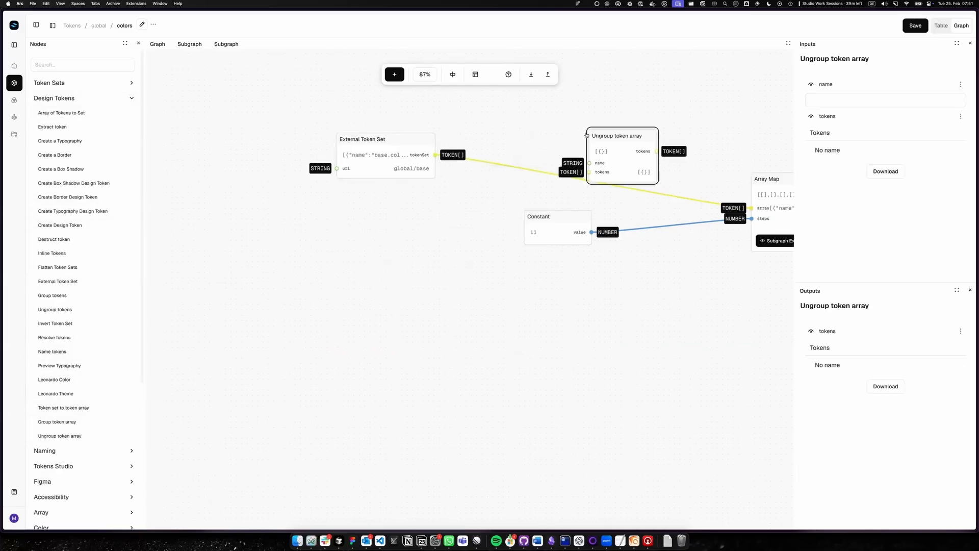
left_click_drag(462, 159, 585, 161)
Step: Set Ungroup token array's name to base.color and connect its tokens output to Array Map's array input
left_click(869, 102)
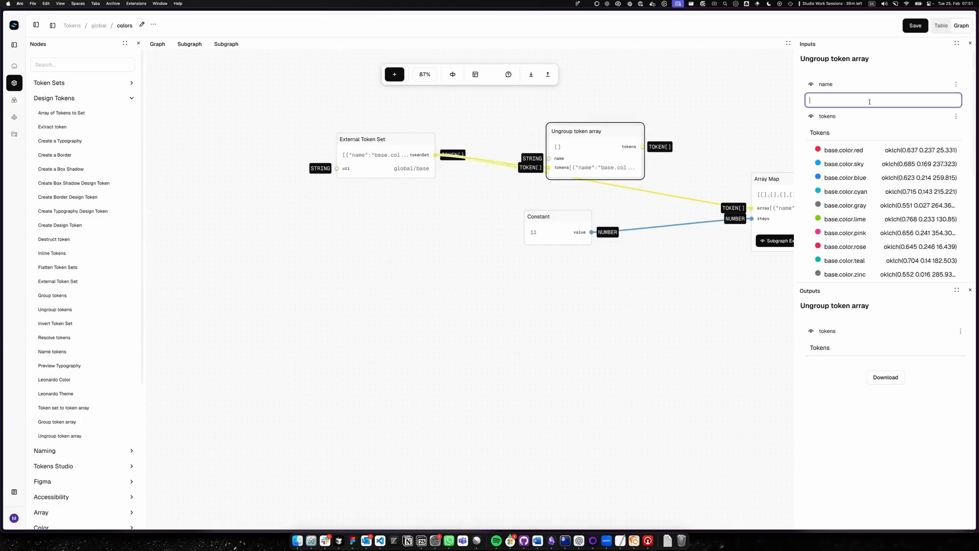
type("base.color")
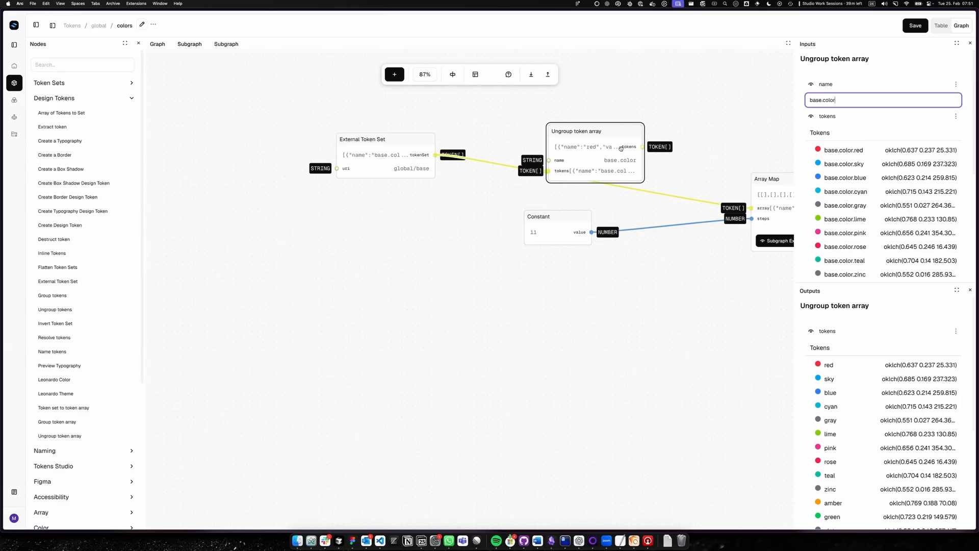
left_click_drag(622, 148, 751, 208)
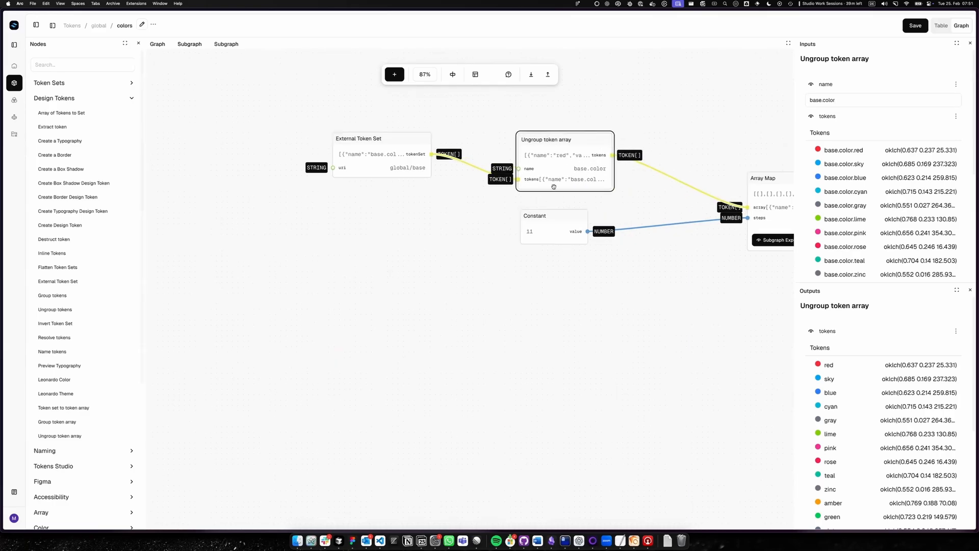
Step: Add a Group token array node to the right of Array Map in the outer Array Map's subgraph
scroll(575, 216, "right", 5)
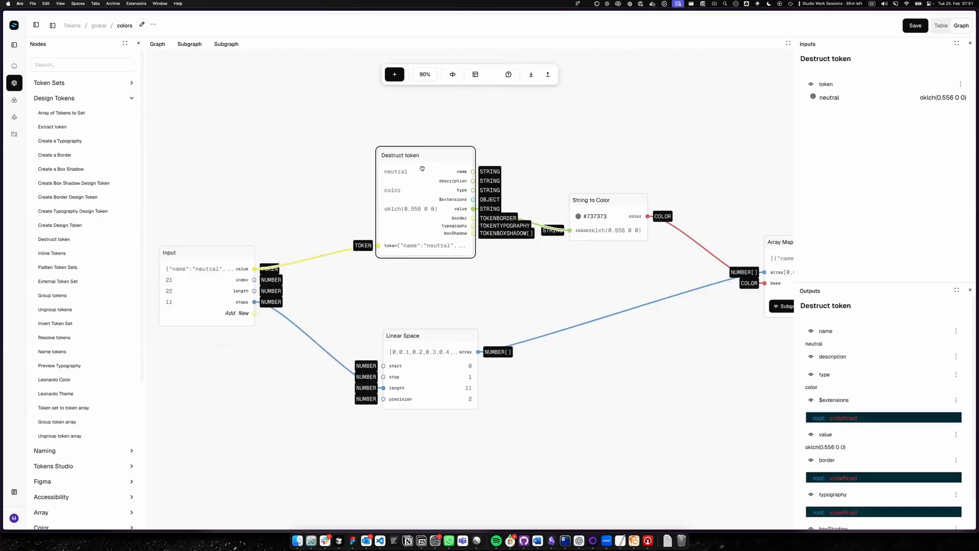
scroll(670, 161, "right", 5)
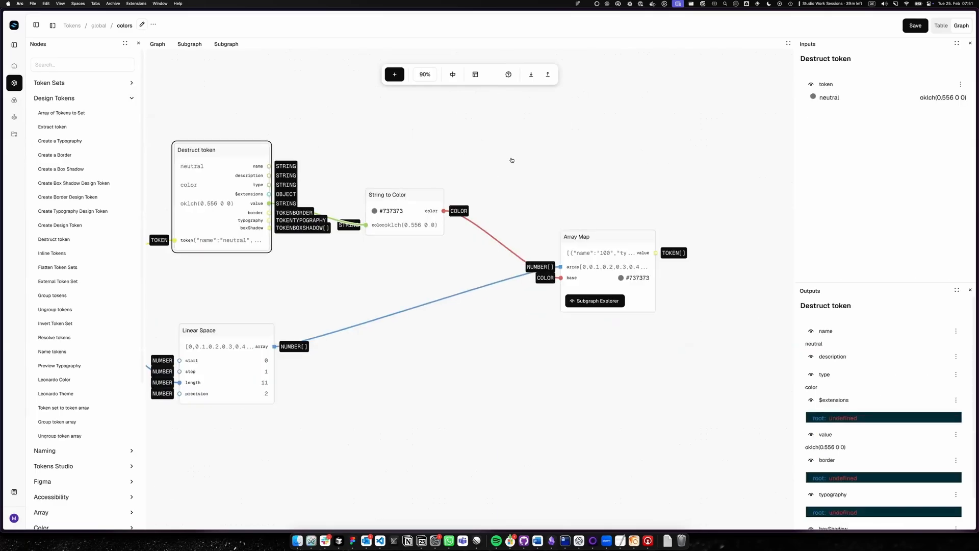
left_click(72, 99)
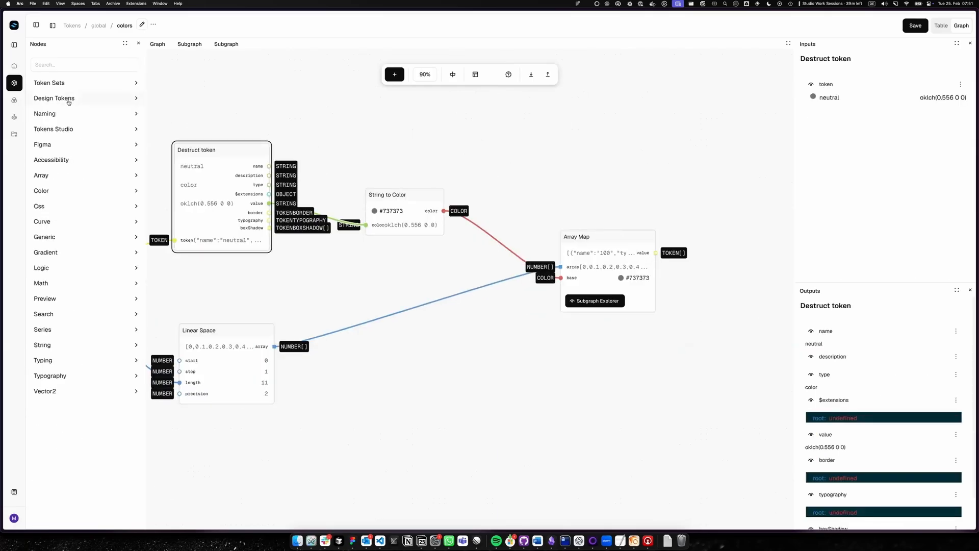
left_click(72, 99)
left_click_drag(64, 423, 724, 191)
Step: Connect Destruct token's name and Array Map's value to Group token array's name and tokens inputs, and check the grouped tokens
left_click_drag(269, 163, 713, 217)
left_click_drag(722, 283, 463, 241)
left_click_drag(517, 169, 545, 132)
left_click_drag(396, 211, 537, 133)
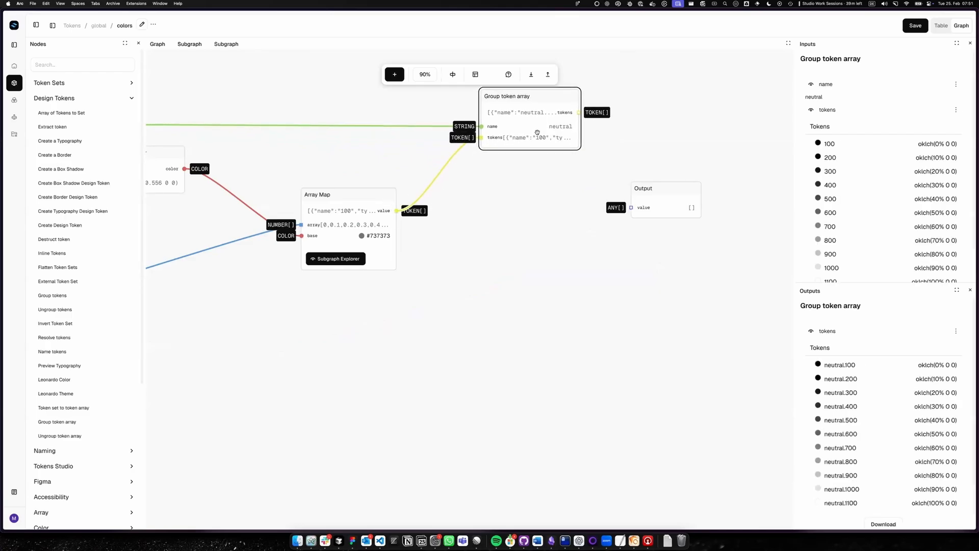
scroll(839, 202, "down", 2)
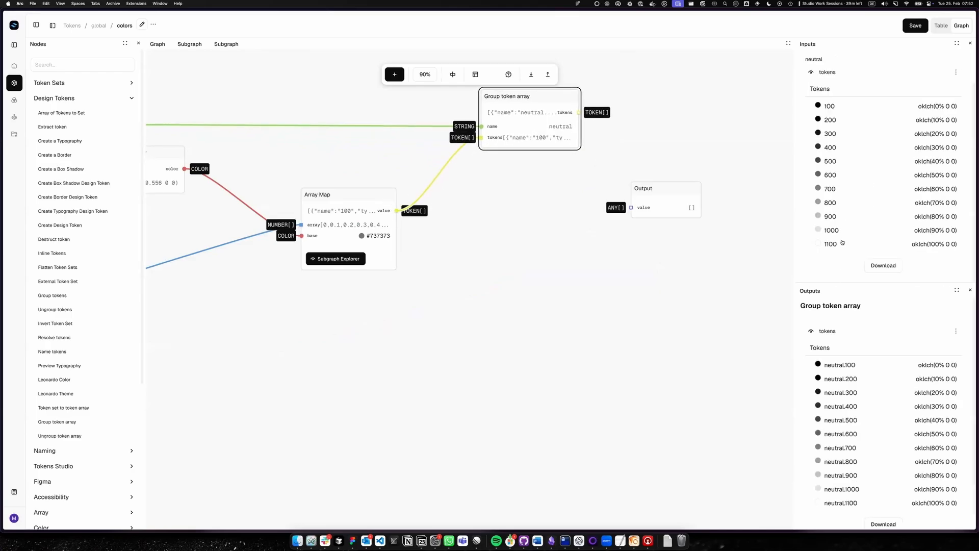
scroll(844, 373, "down", 1)
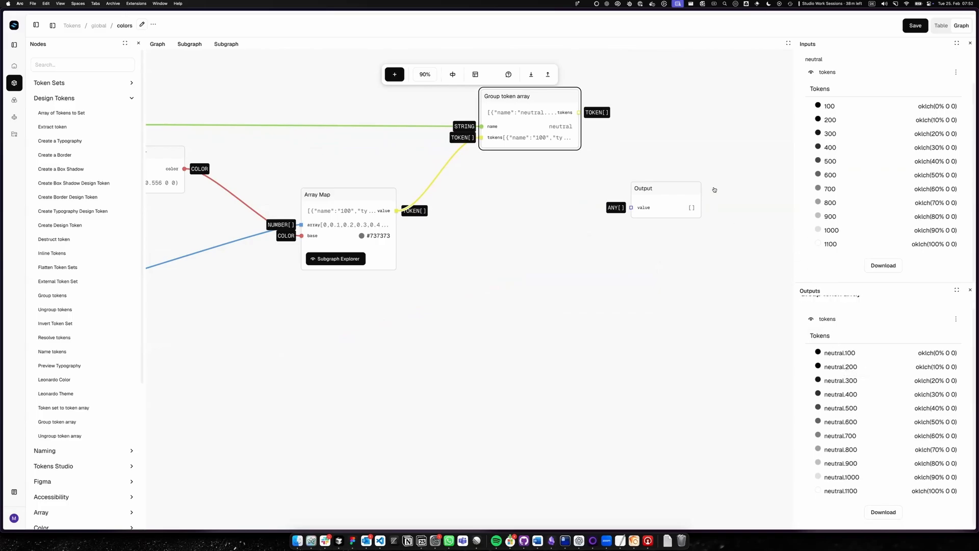
Step: Feed Group token array's tokens into the outer subgraph's Output value, and force execution of Array Map in the top-level graph
left_click_drag(668, 169, 603, 174)
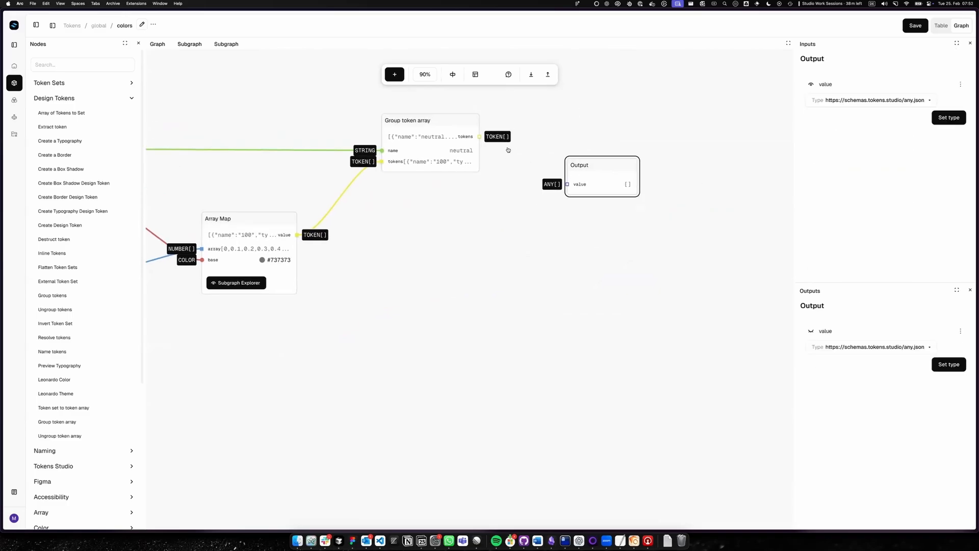
left_click_drag(480, 137, 567, 184)
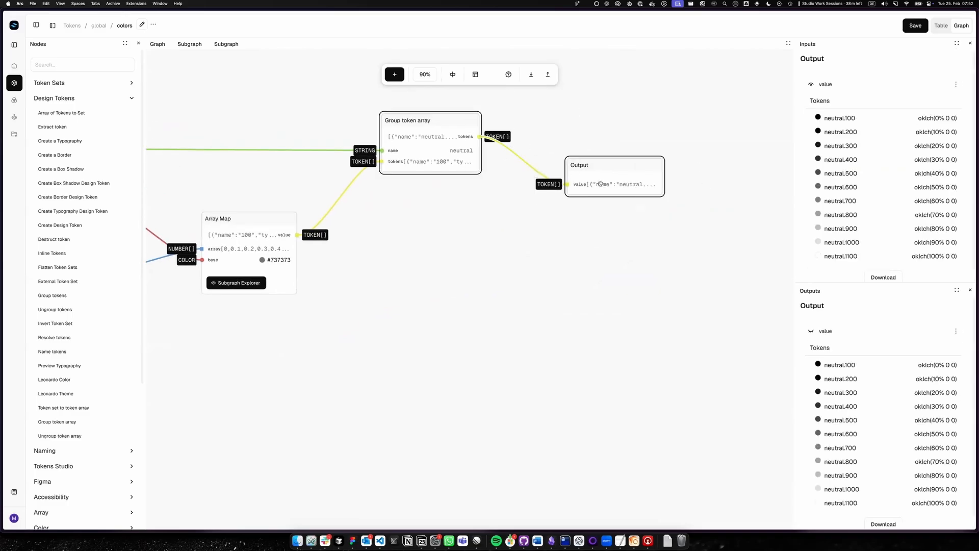
left_click(158, 44)
right_click(596, 195)
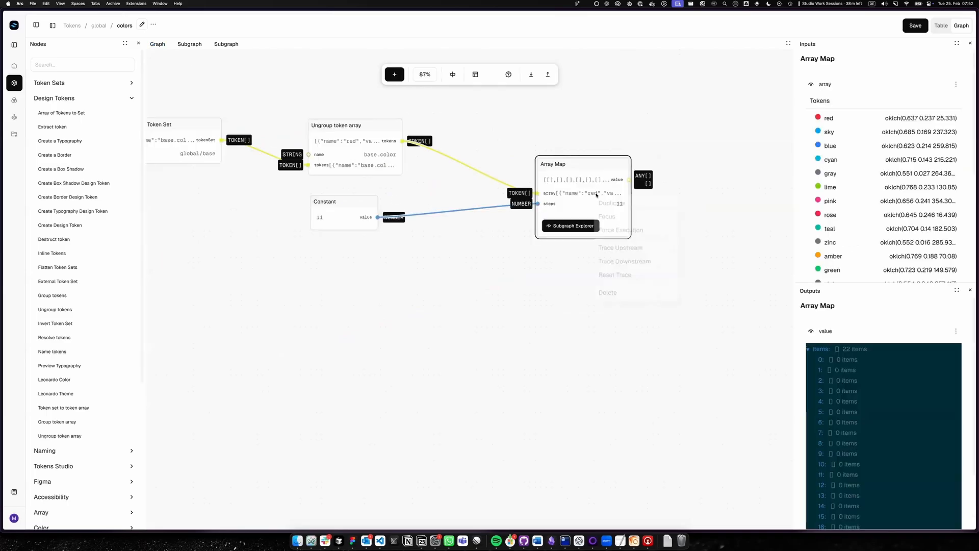
left_click(624, 227)
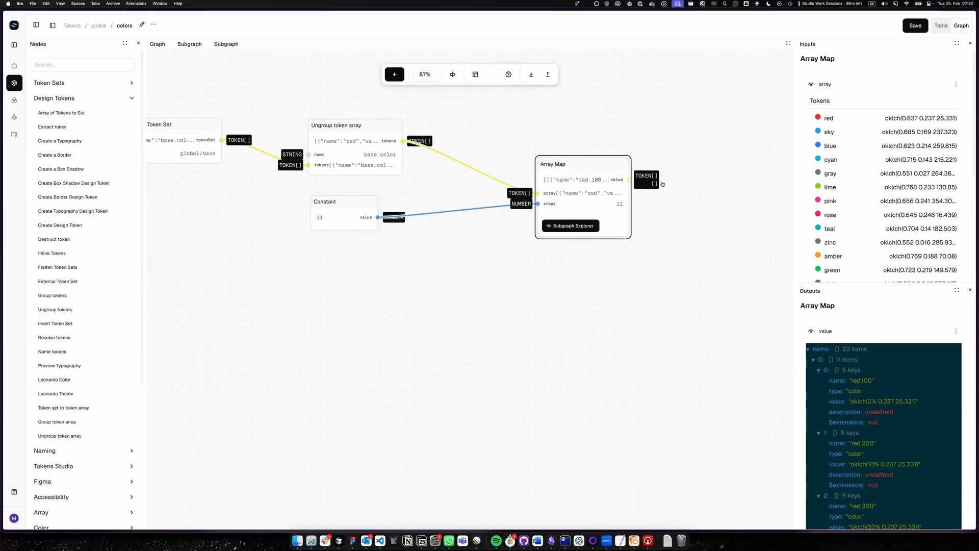
Step: Add an Array flatten node after Array Map, connect Array Map's value output to its array input, and look through the flattened tokens
scroll(686, 221, "right", 1)
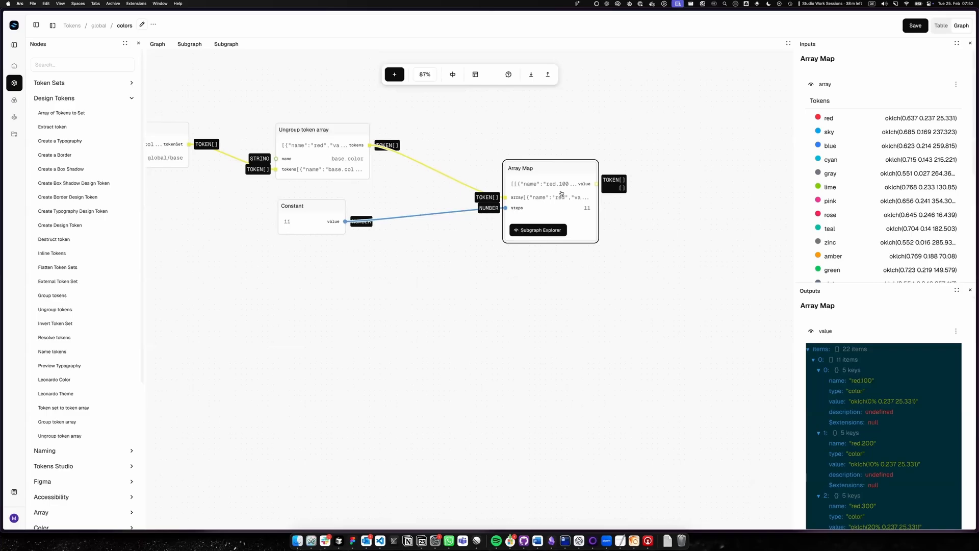
scroll(561, 193, "right", 3)
left_click_drag(466, 206, 448, 199)
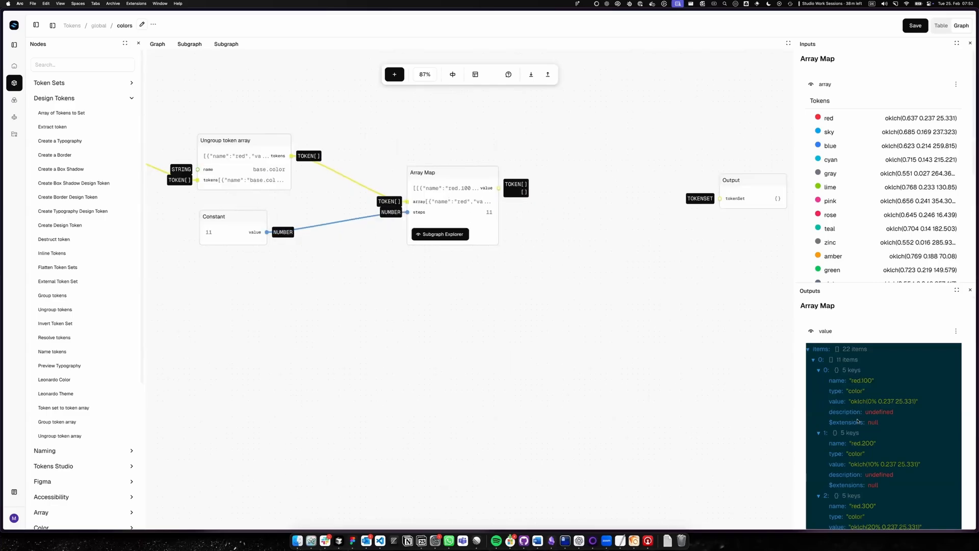
left_click(92, 96)
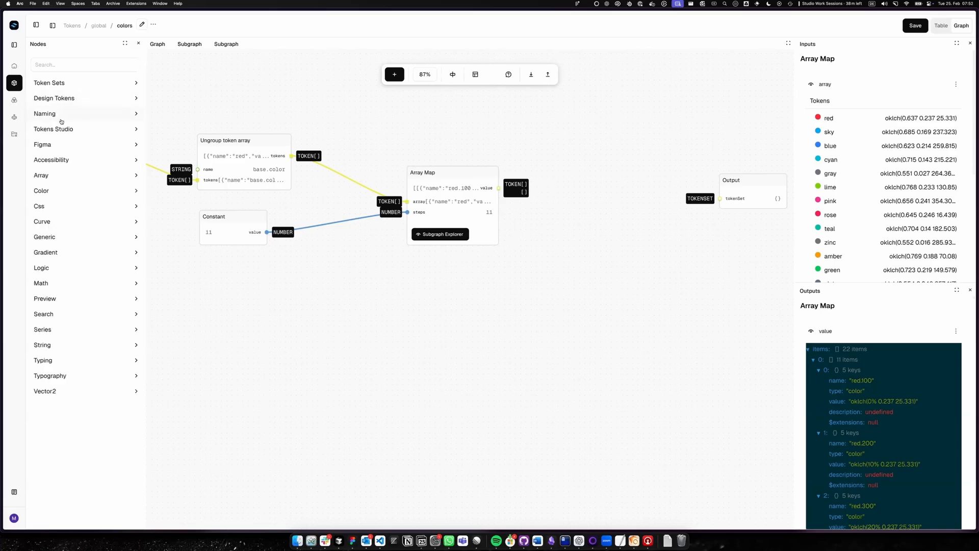
left_click(54, 175)
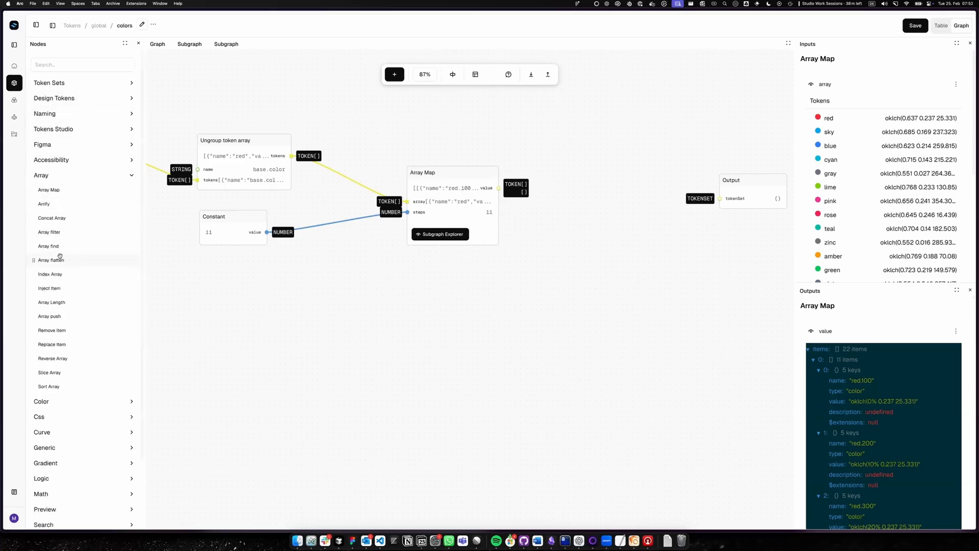
left_click_drag(51, 260, 582, 185)
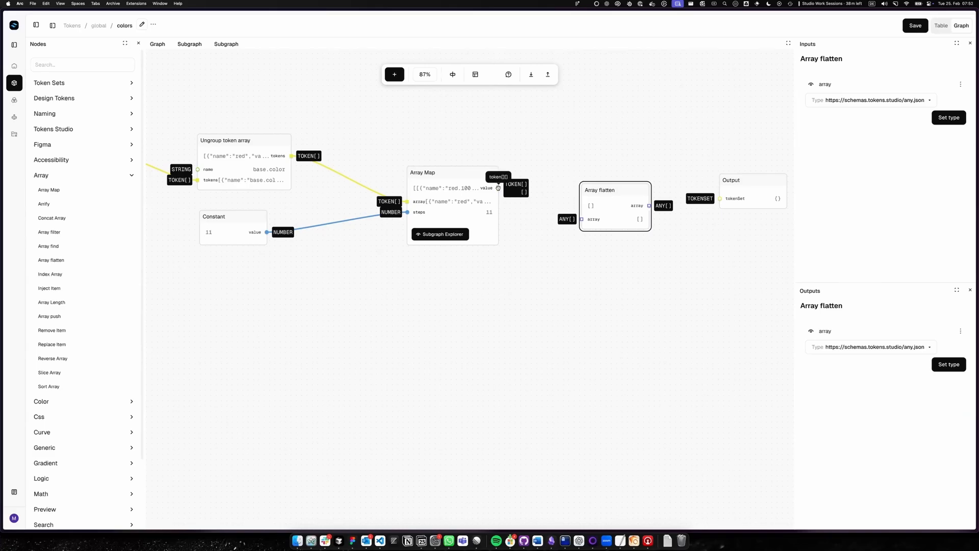
left_click_drag(499, 188, 581, 223)
left_click_drag(620, 208, 589, 204)
scroll(836, 397, "down", 15)
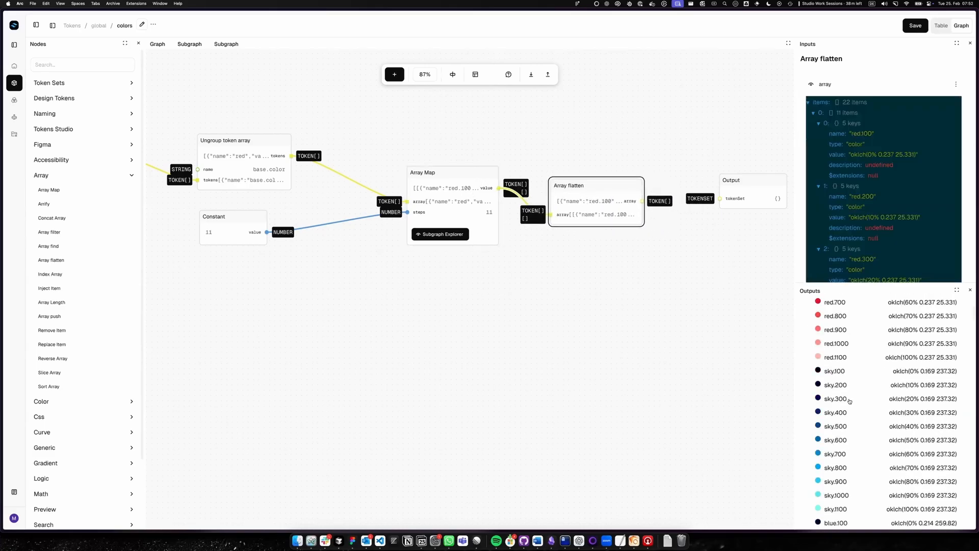
scroll(851, 400, "down", 20)
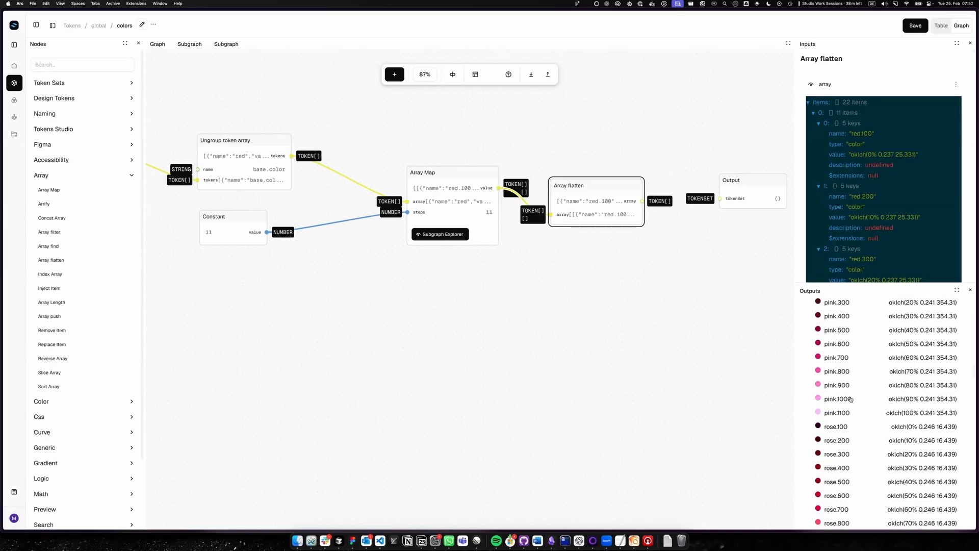
scroll(851, 400, "down", 6)
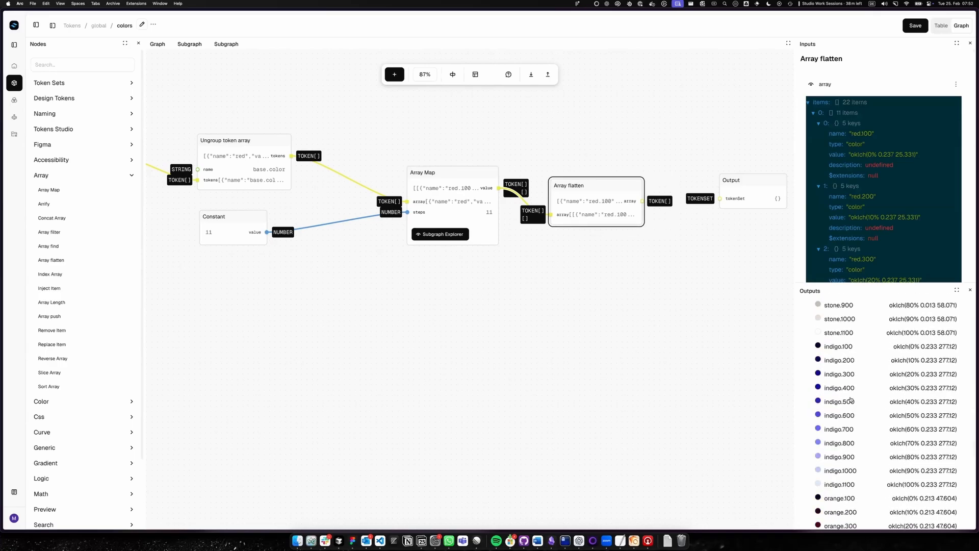
Step: Add a Group token array node between Array flatten and Output, and connect Array flatten's array output to its tokens input
left_click_drag(544, 336, 508, 340)
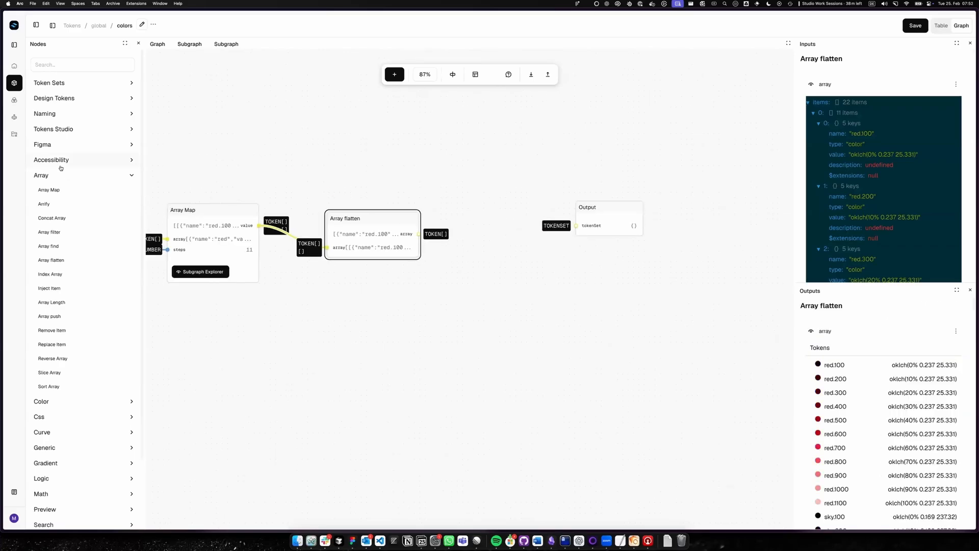
left_click(65, 100)
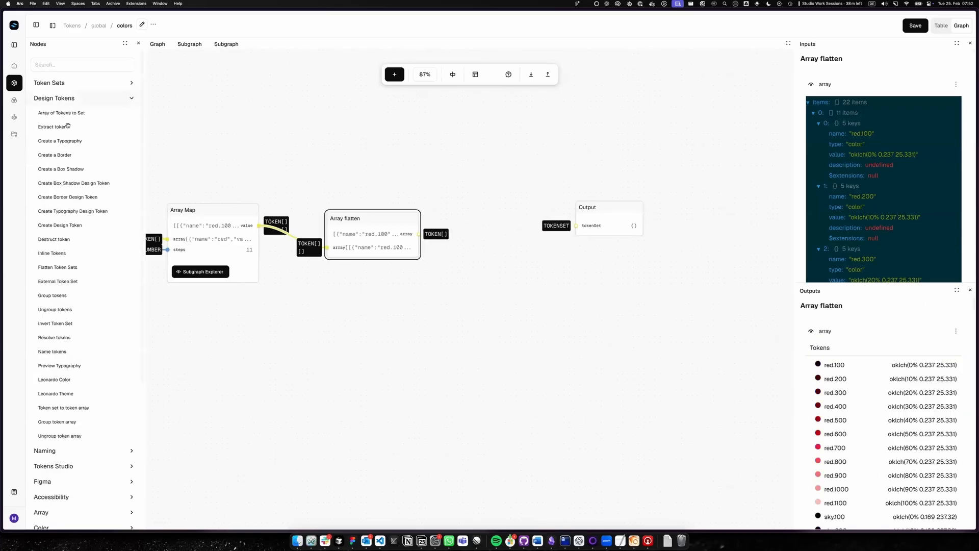
left_click_drag(71, 423, 485, 209)
left_click_drag(624, 217, 701, 215)
left_click_drag(562, 229, 581, 224)
left_click_drag(416, 232, 505, 247)
Step: Set the top-level Group token array's name to colors and move the Output node away from it
left_click(530, 242)
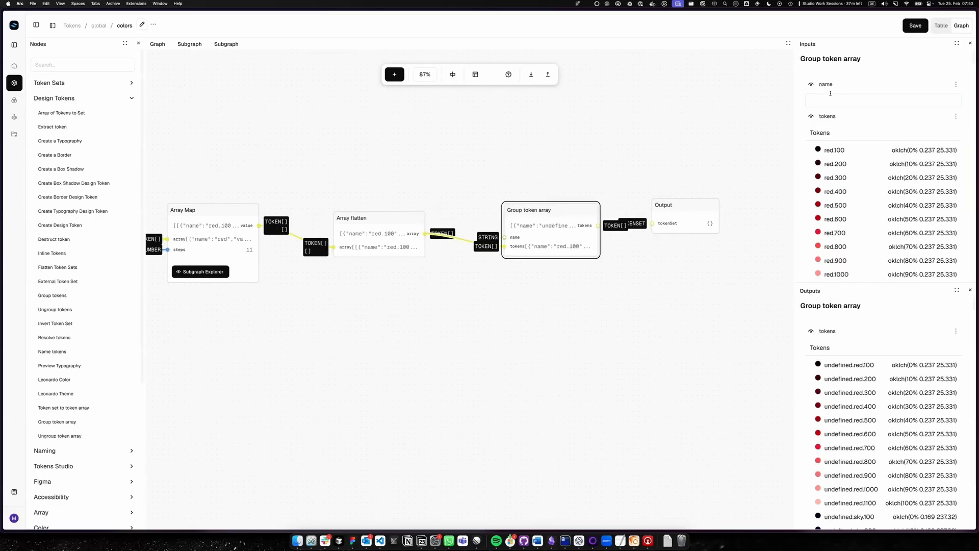
left_click(830, 99)
type("colors")
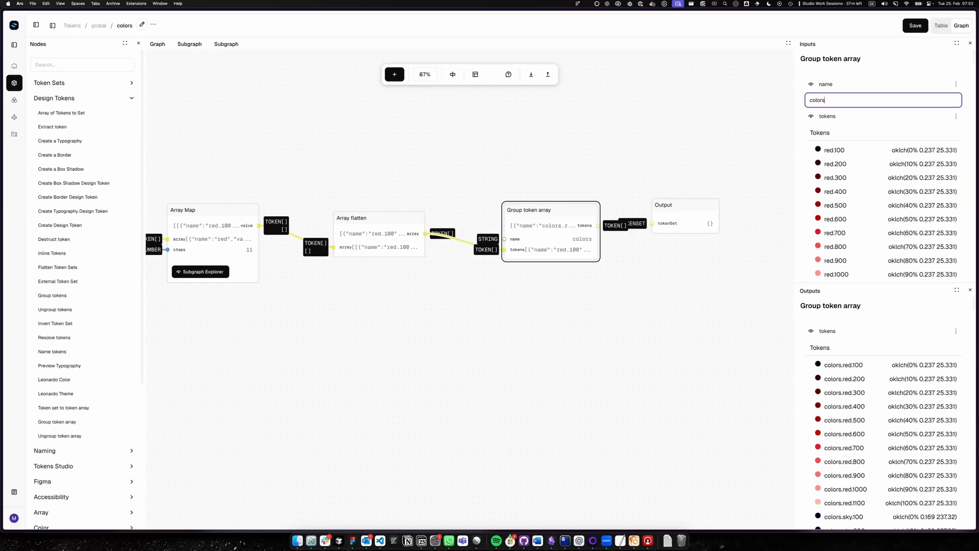
mouse_move(684, 216)
left_mouse_down()
mouse_move(722, 222)
mouse_move(688, 232)
left_mouse_up()
left_click(566, 239)
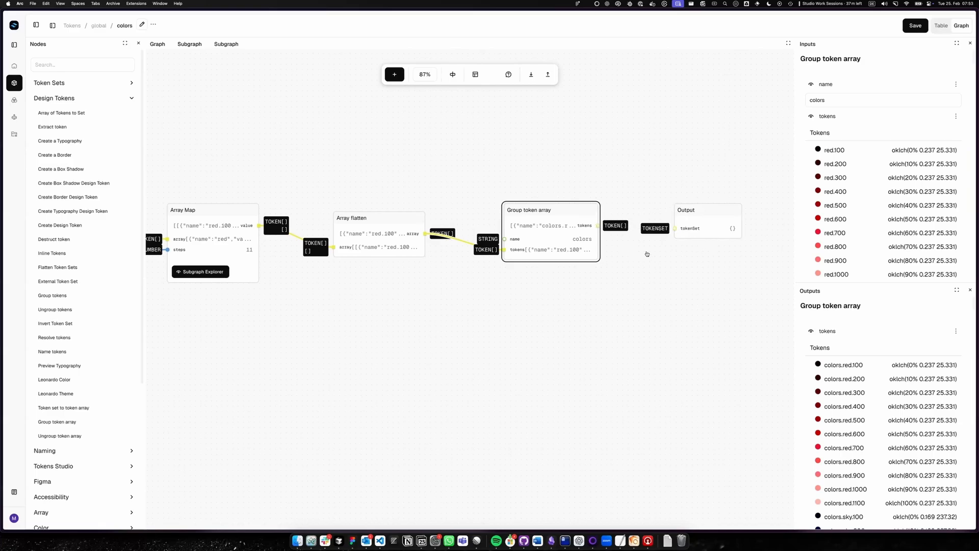
Step: Insert an Array of Tokens to Set node, connect it between Group token array's tokens and Output's tokenSet, and save the graph
left_click_drag(709, 228, 756, 221)
scroll(590, 278, "right", 1)
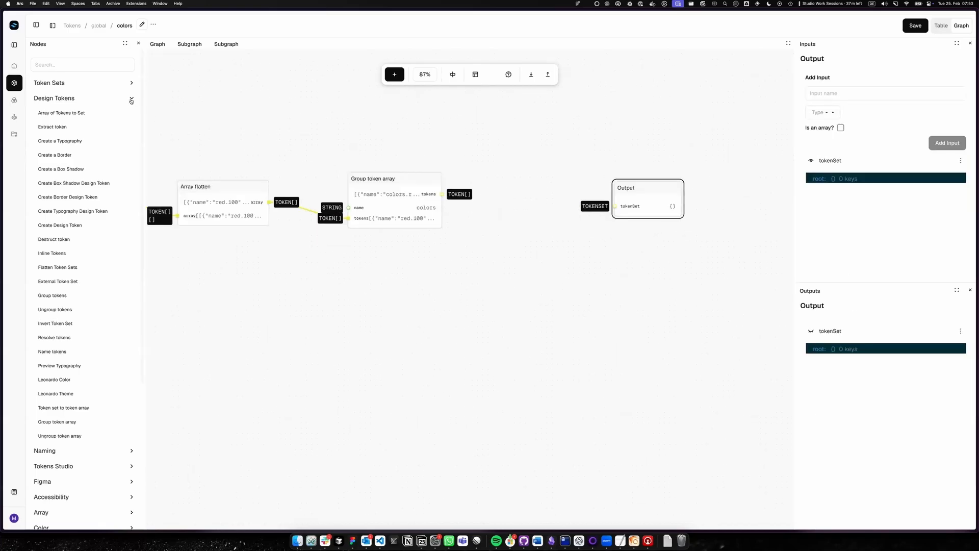
left_click_drag(77, 111, 514, 177)
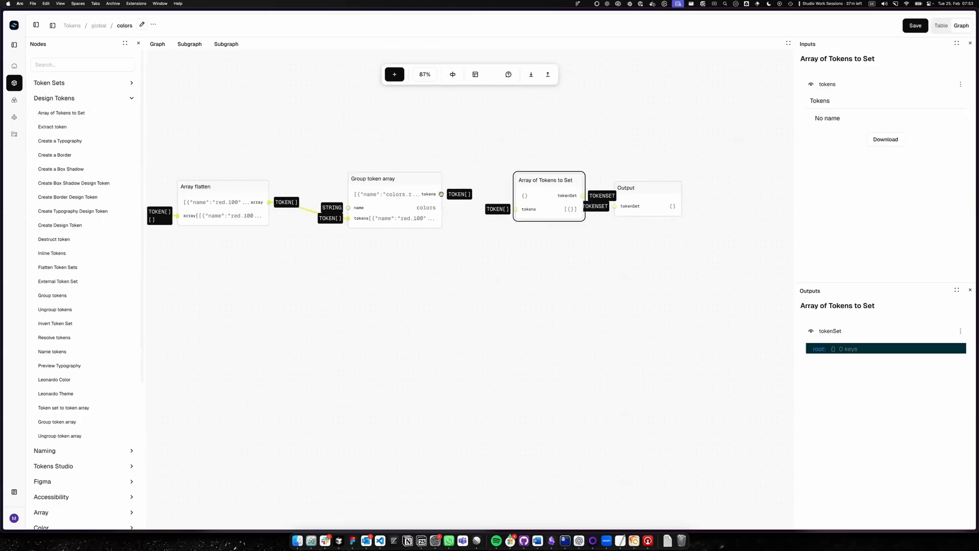
left_click_drag(441, 194, 516, 209)
left_click_drag(637, 197, 698, 198)
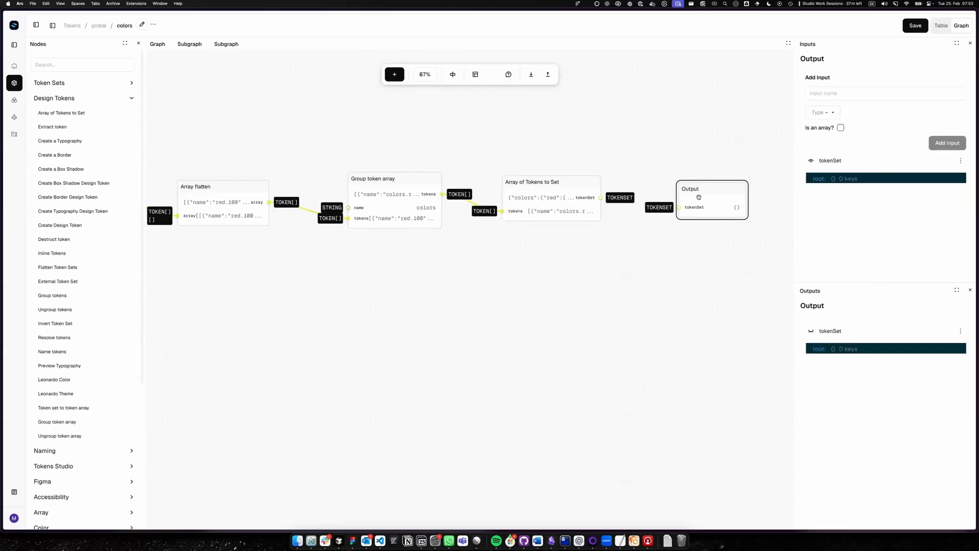
left_click_drag(605, 200, 680, 207)
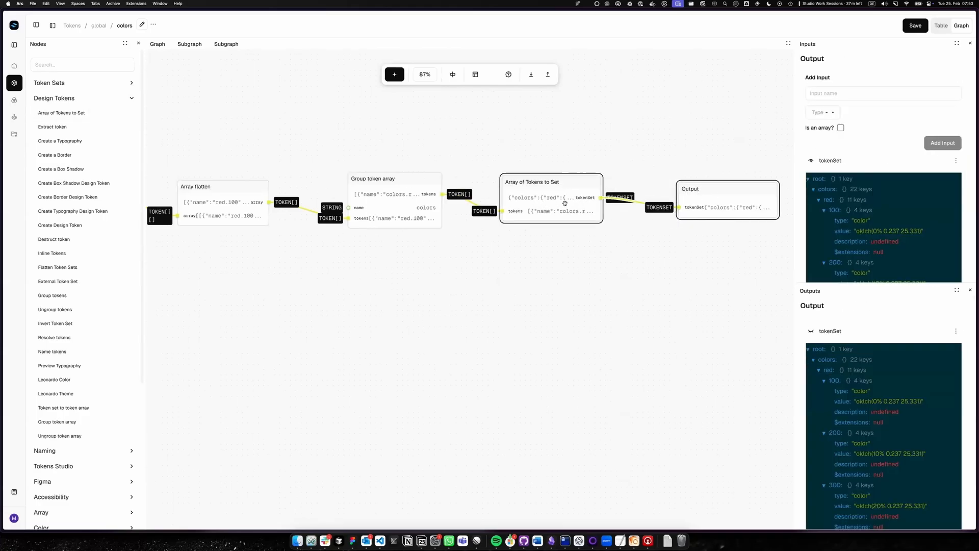
left_click(562, 208)
left_click_drag(562, 207, 560, 212)
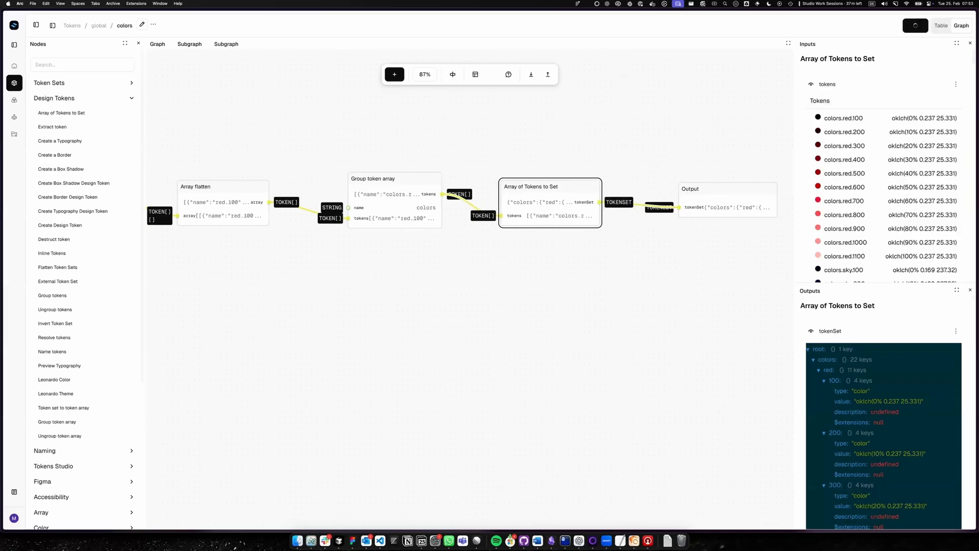
Step: Switch to the table view and examine the names and OKLCH values of the generated color tokens
left_click(937, 29)
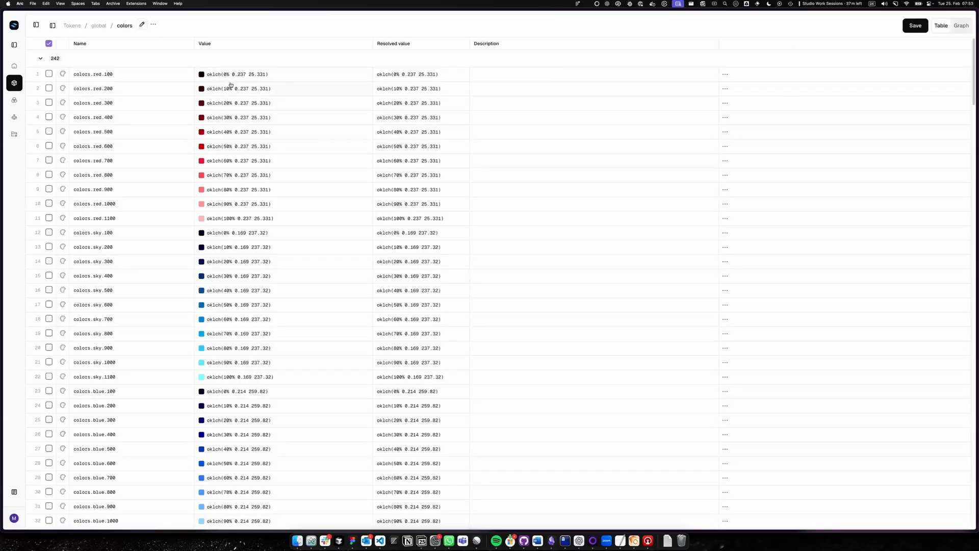
key("super+equal")
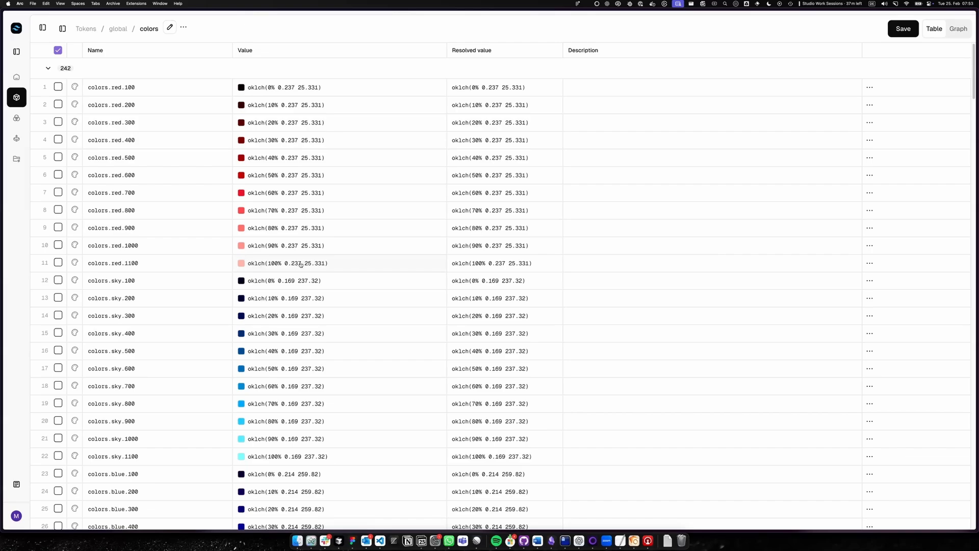
scroll(301, 264, "down", 3)
scroll(317, 247, "down", 2)
scroll(316, 249, "down", 20)
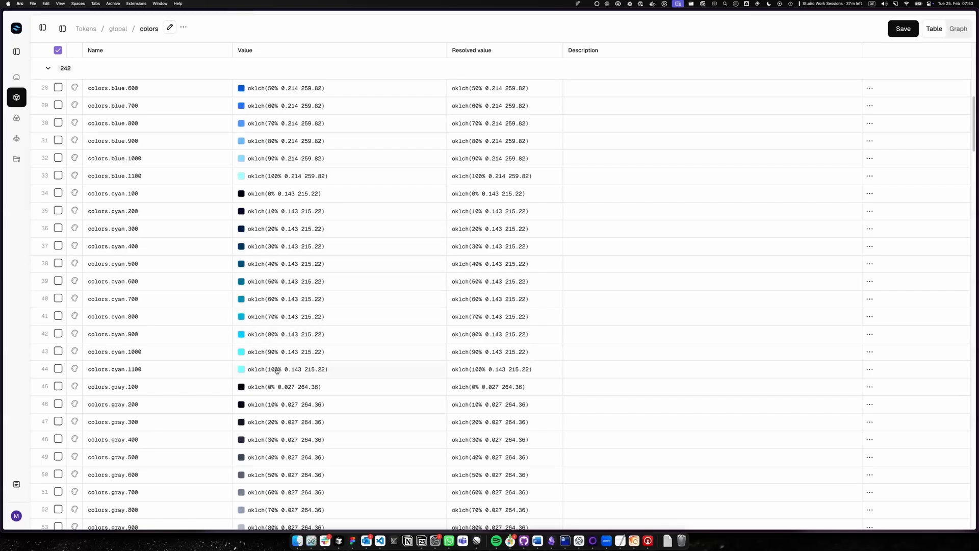
scroll(301, 319, "up", 20)
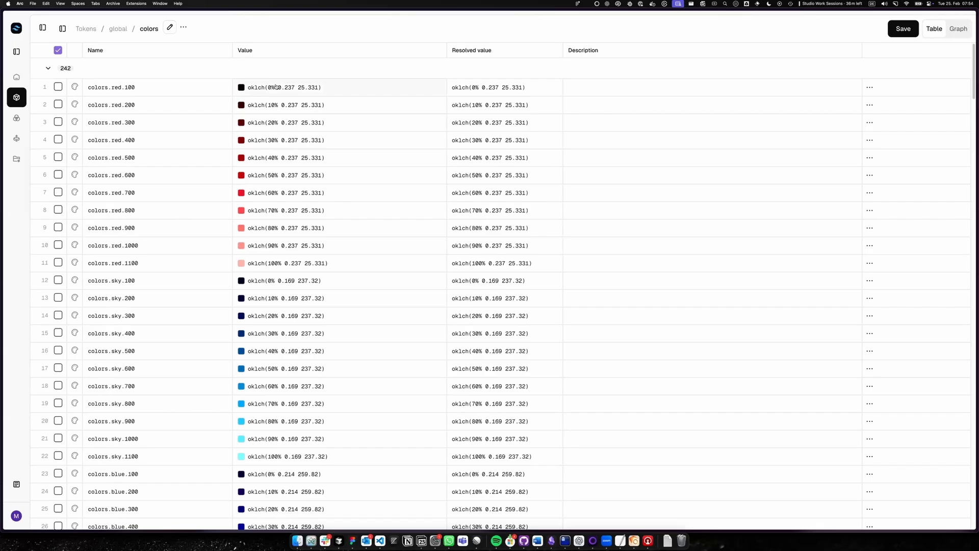
scroll(286, 280, "down", 3)
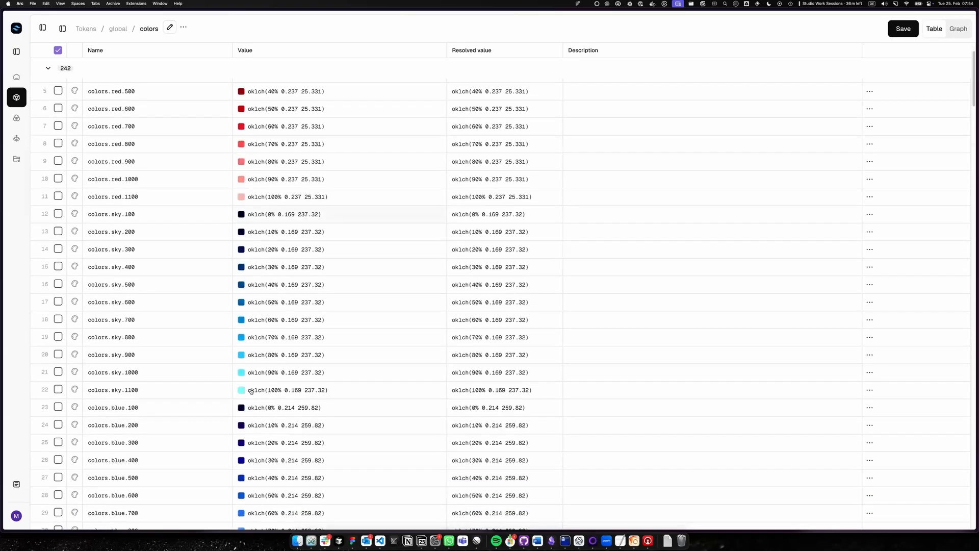
scroll(255, 388, "down", 4)
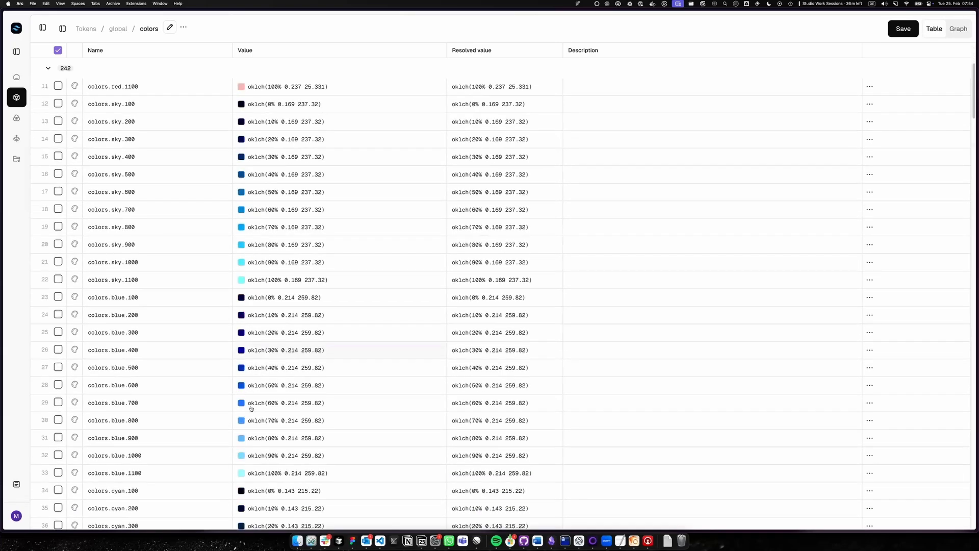
scroll(245, 412, "down", 3)
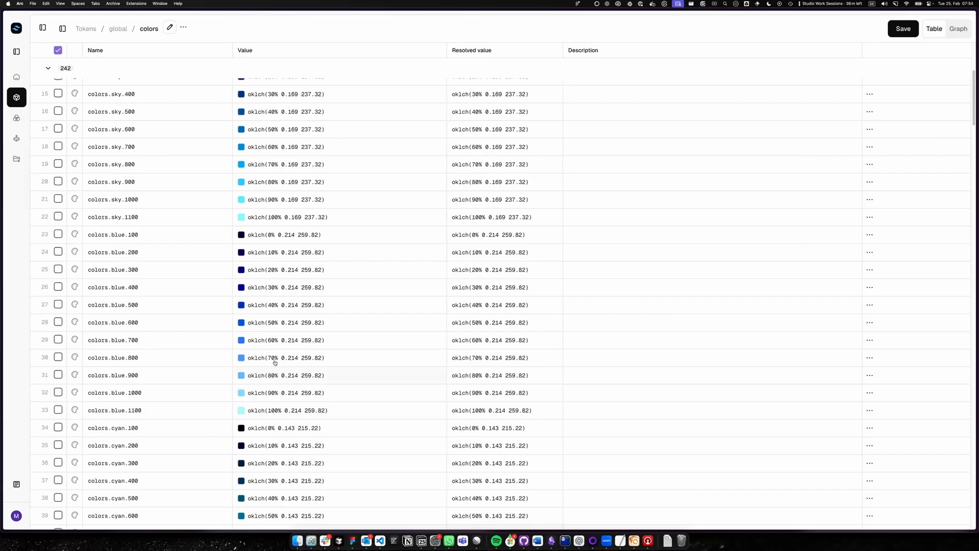
scroll(278, 359, "up", 5)
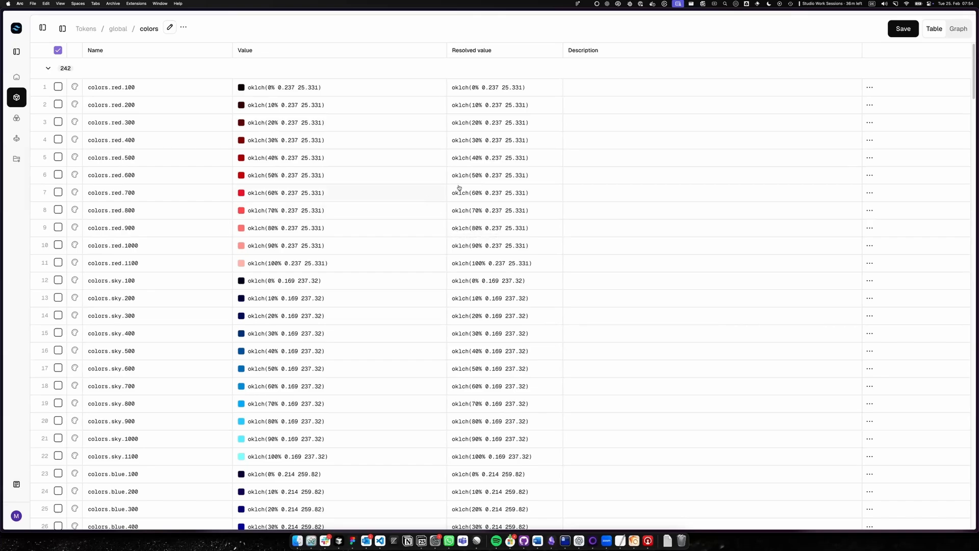
Step: Return to the graph view, reload the page, and move the Constant node slightly up beneath Ungroup token array
left_click(962, 36)
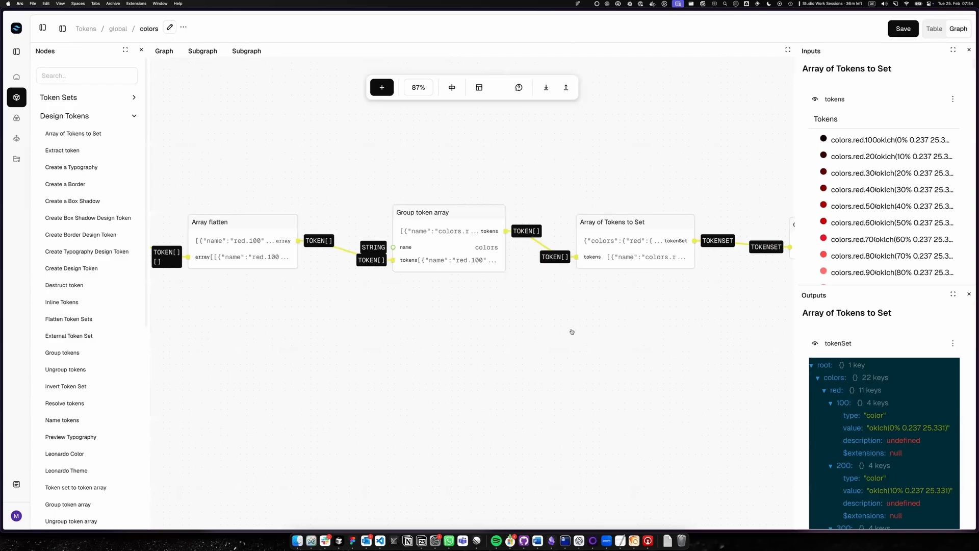
key("super+r")
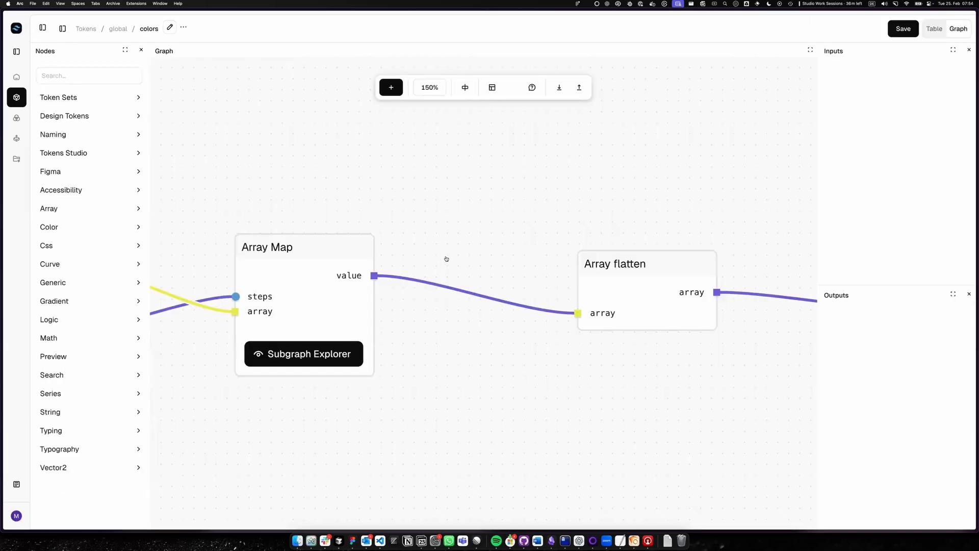
scroll(468, 384, "down", 5)
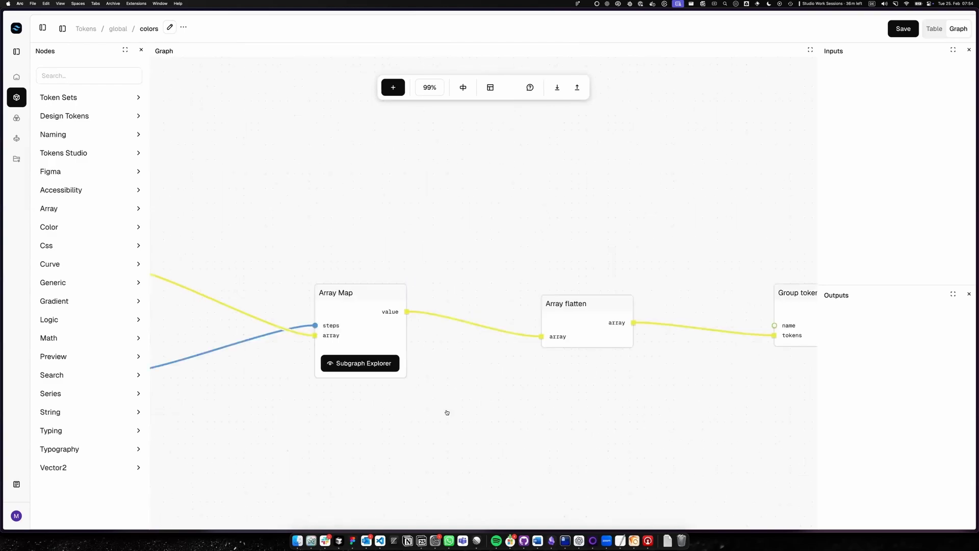
scroll(447, 412, "down", 5)
left_click(386, 285)
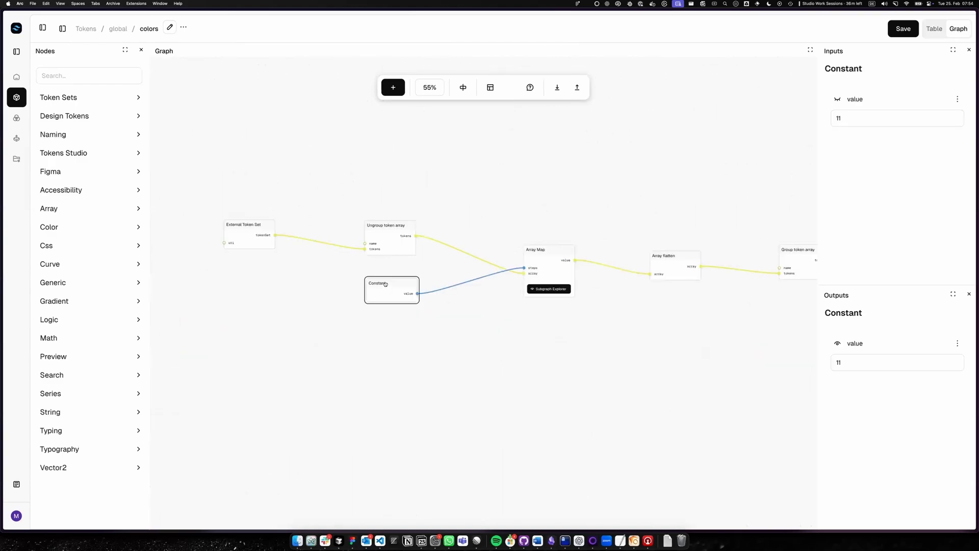
left_click(405, 354)
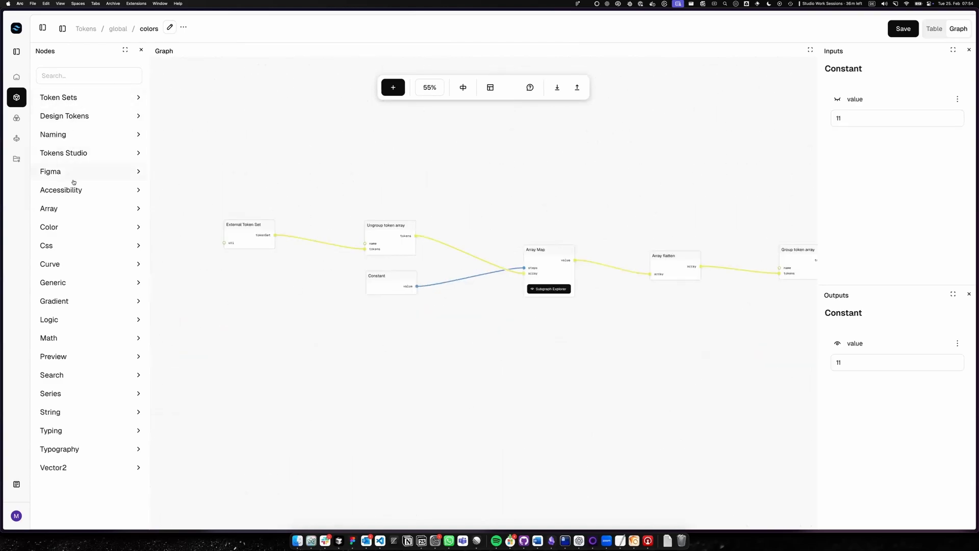
Step: Add a second Constant node below the existing one and choose Float curve as its value type
left_click(72, 280)
left_click_drag(66, 300, 384, 317)
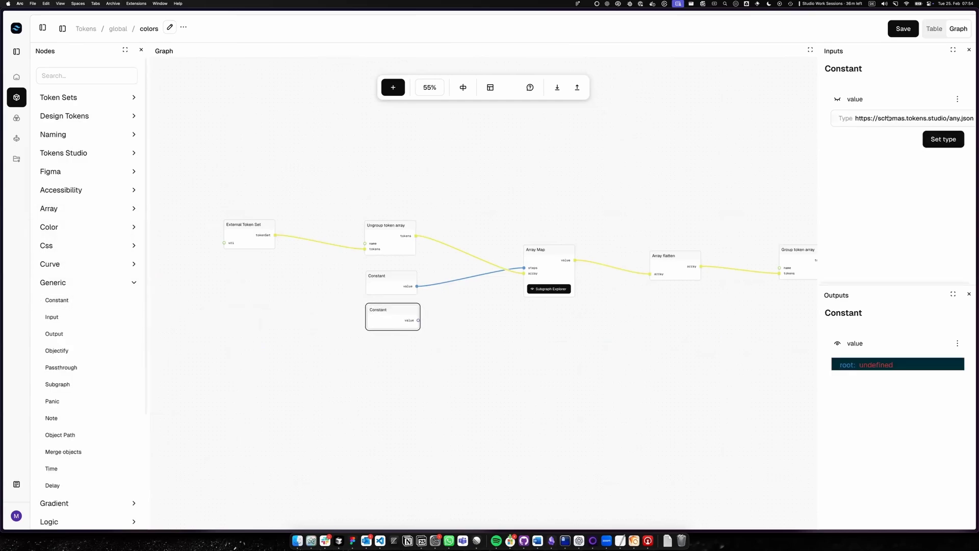
left_click(888, 118)
left_click(716, 140)
key("super+minus")
left_click(897, 101)
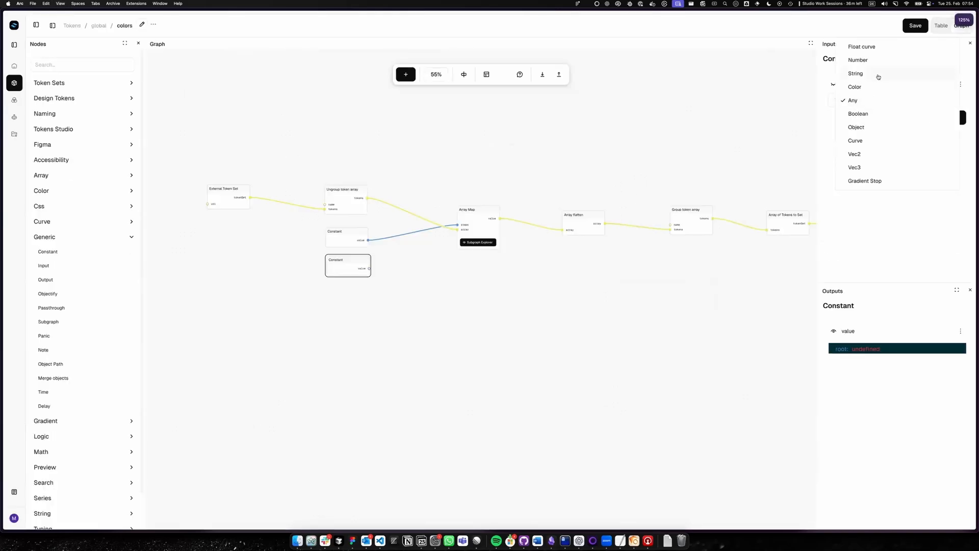
left_click(868, 48)
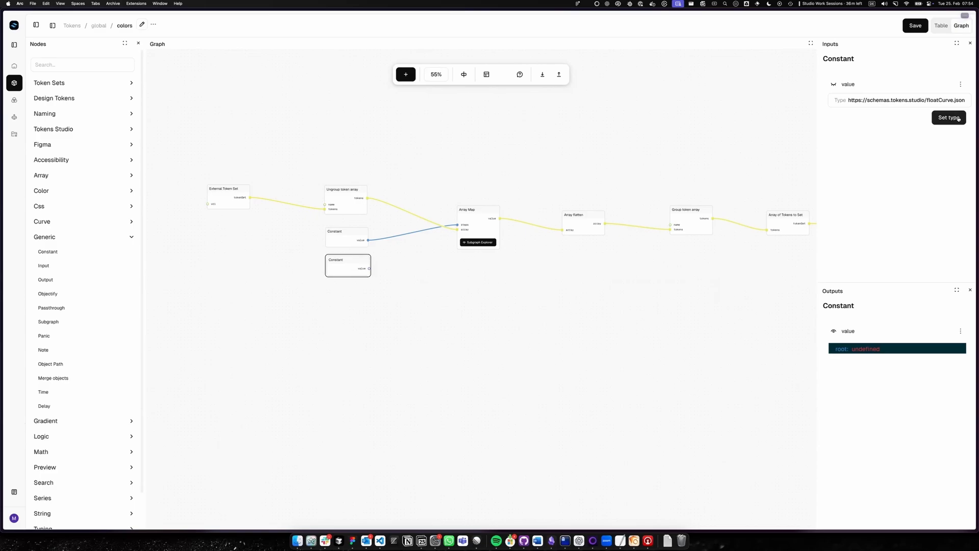
Step: Set the new Constant node's type to floatCurve and invert its curve so it falls from the maximum to a low end value
left_click(949, 118)
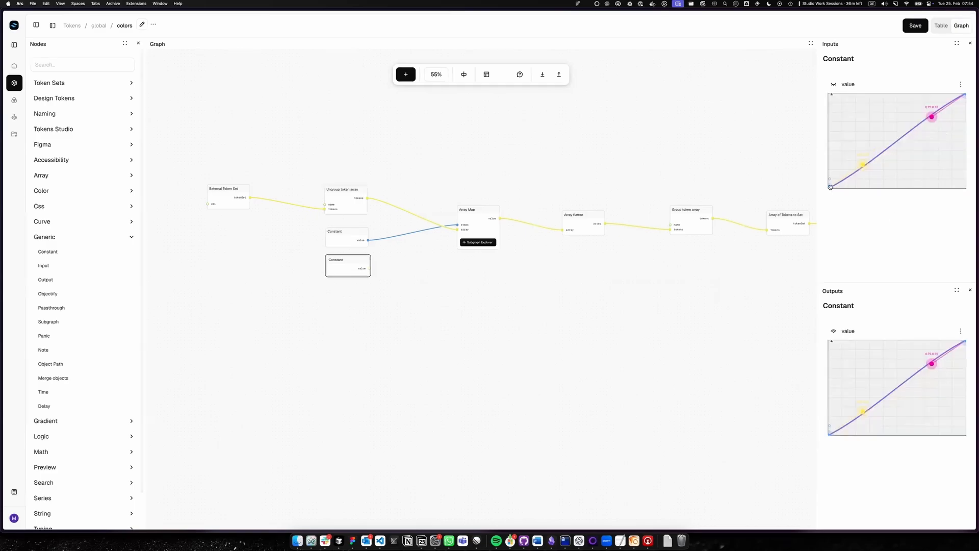
left_click_drag(830, 186, 823, 91)
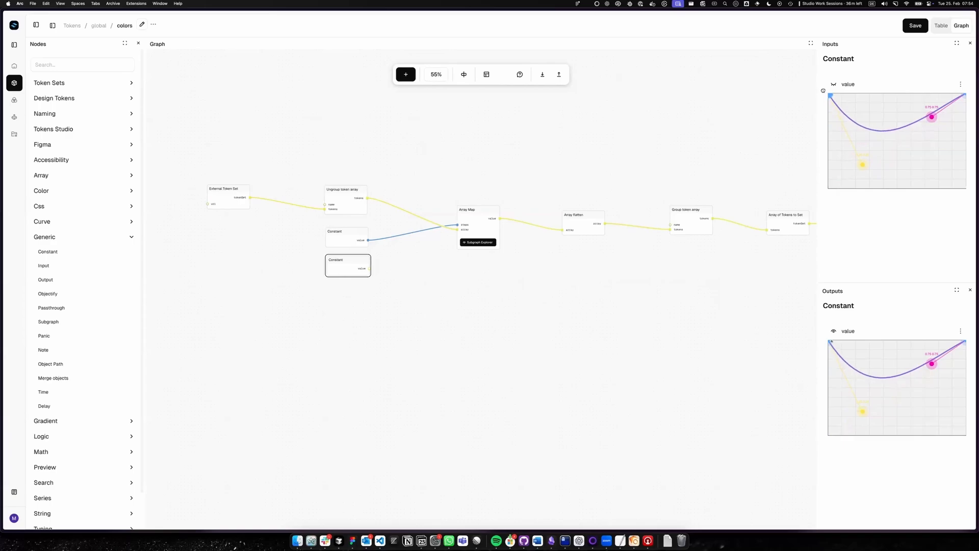
left_click_drag(965, 95, 973, 169)
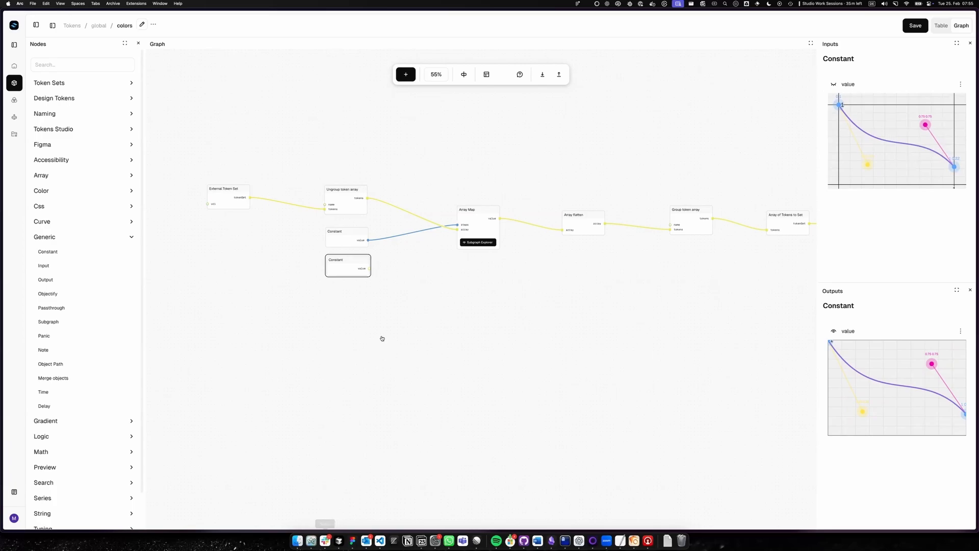
Step: Switch to the Tailwind Colors page and examine the OKLCH lightness of the 50 shades, starting with amber-50, in the default palette reference
mouse_move(3, 224)
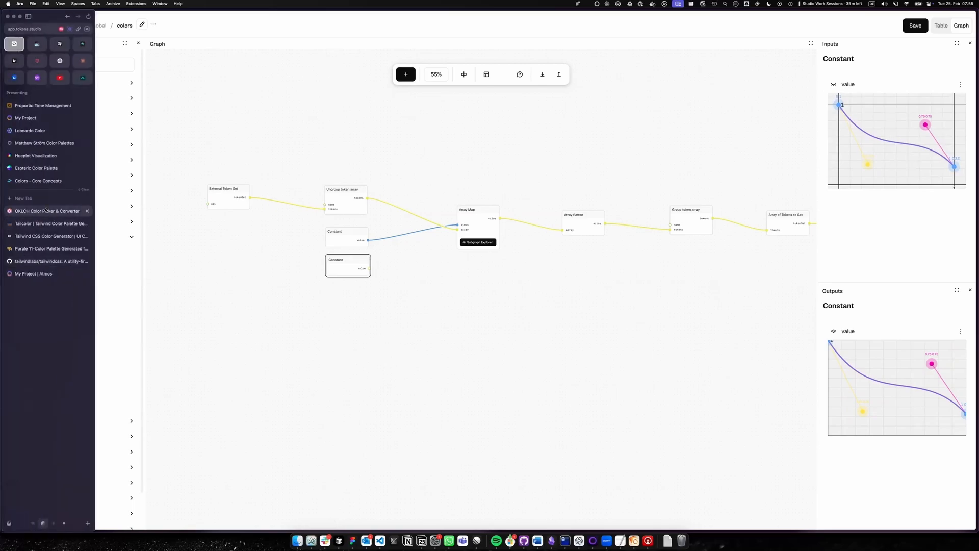
left_click(34, 181)
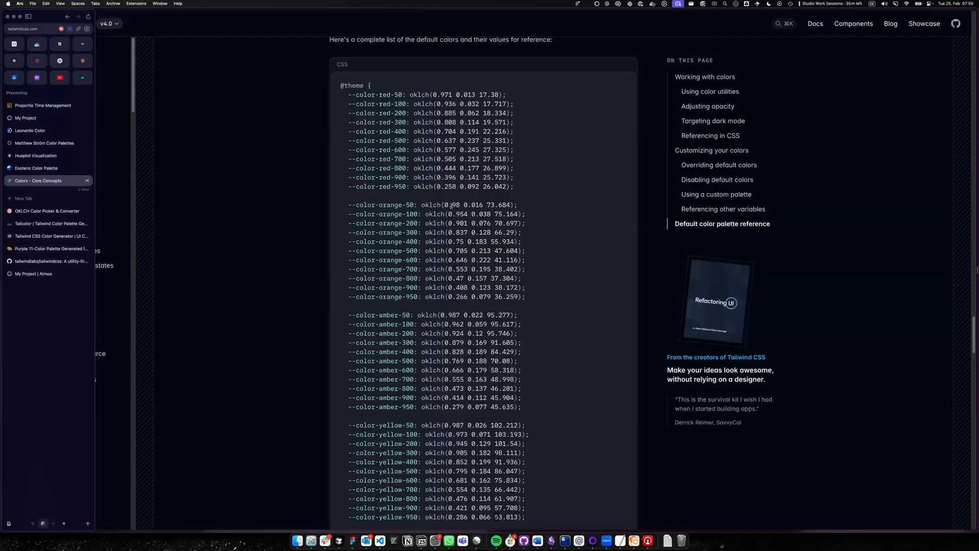
left_click_drag(448, 315, 457, 315)
scroll(475, 309, "down", 2)
scroll(475, 310, "down", 5)
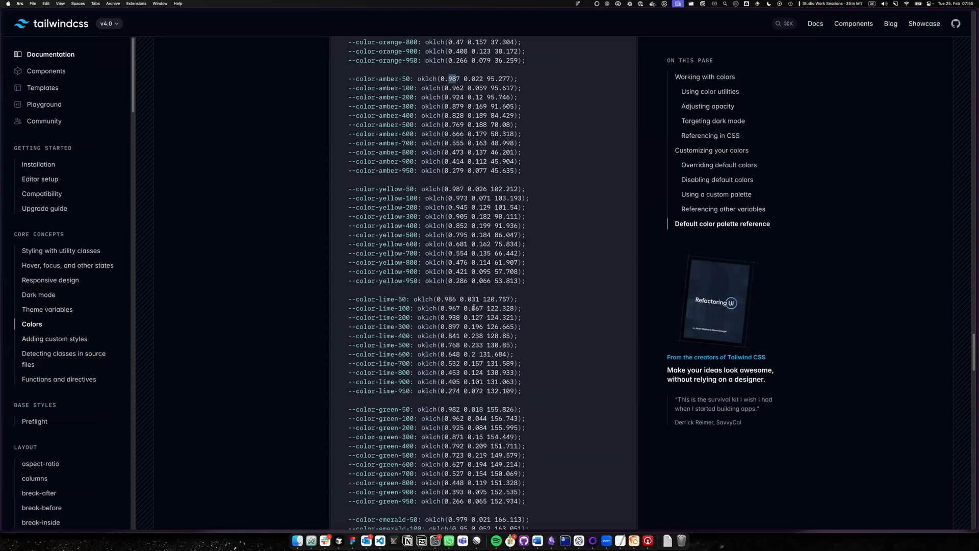
scroll(474, 308, "down", 2)
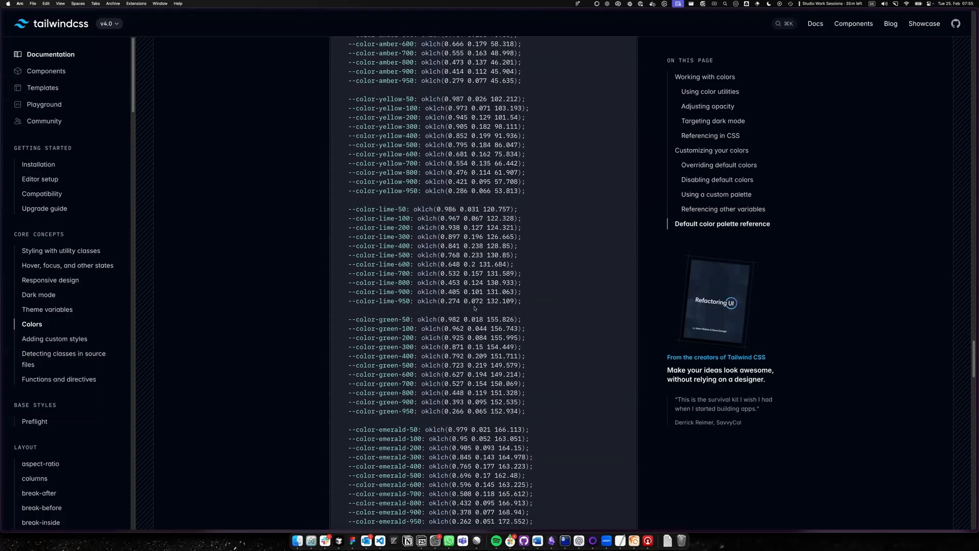
scroll(466, 274, "up", 2)
scroll(459, 188, "up", 1)
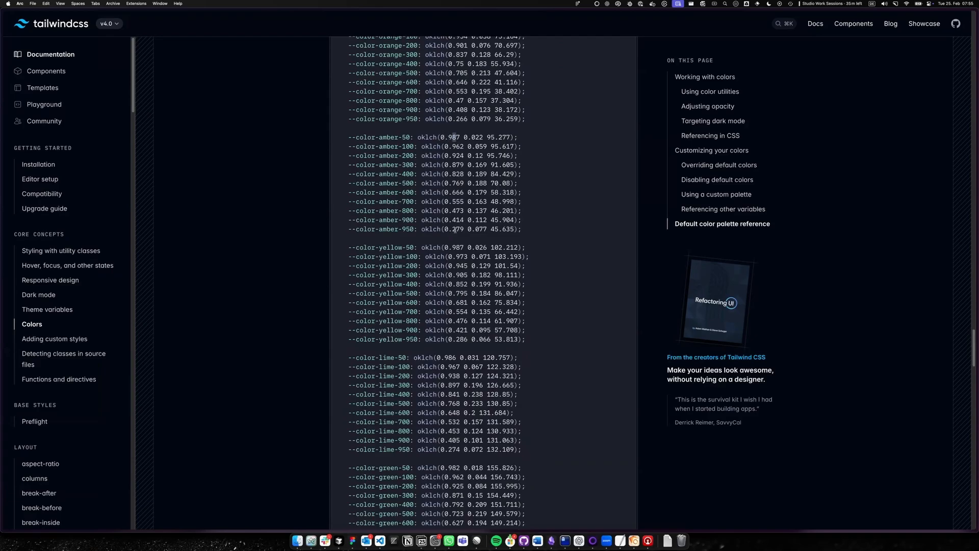
scroll(454, 229, "down", 2)
scroll(455, 231, "down", 2)
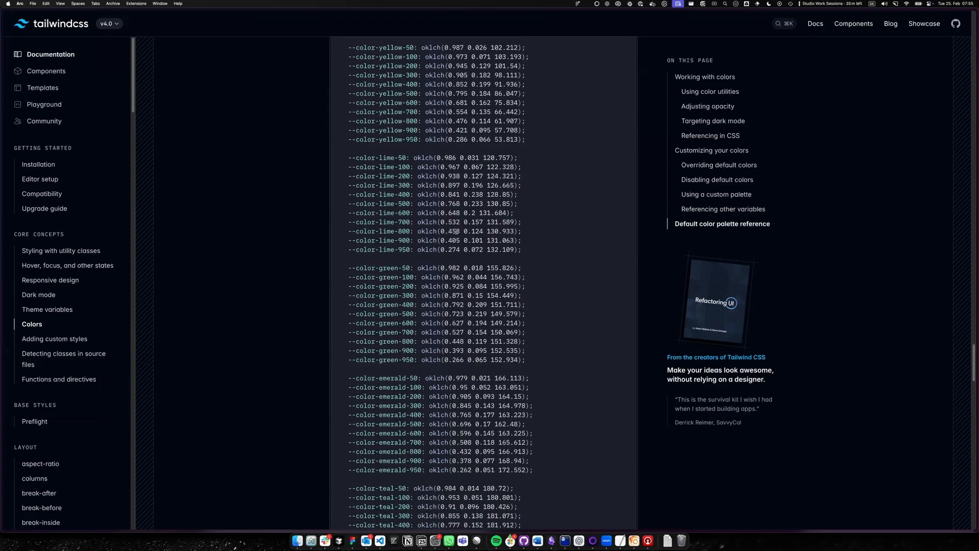
Step: Examine the OKLCH lightness of the 950 shades through to the neutral scales, highlighting the gray-950 value
scroll(456, 231, "down", 4)
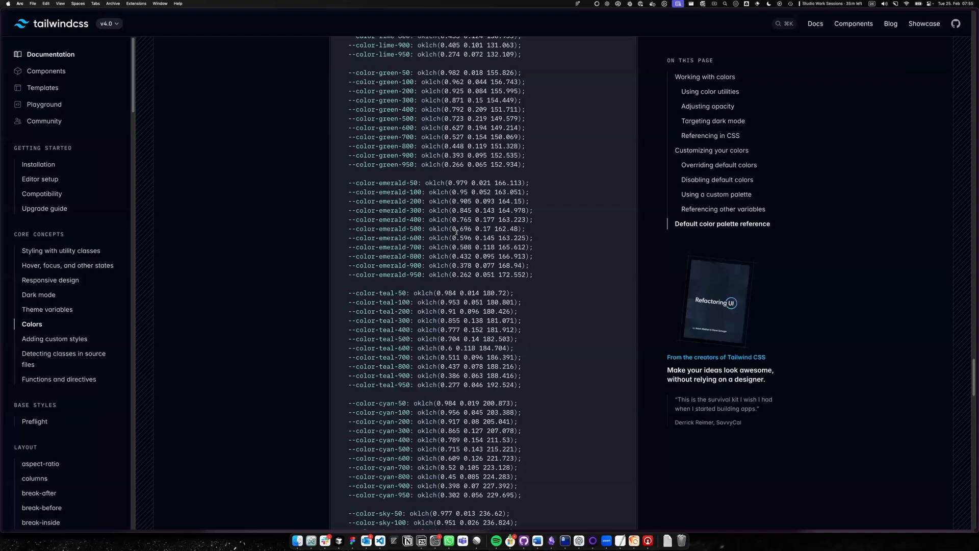
scroll(457, 232, "down", 5)
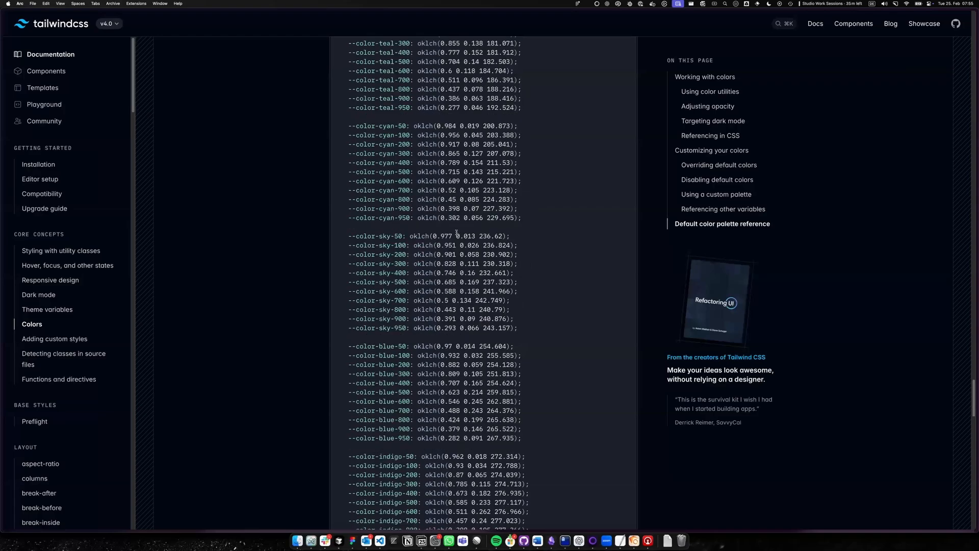
scroll(457, 232, "down", 5)
scroll(457, 232, "down", 8)
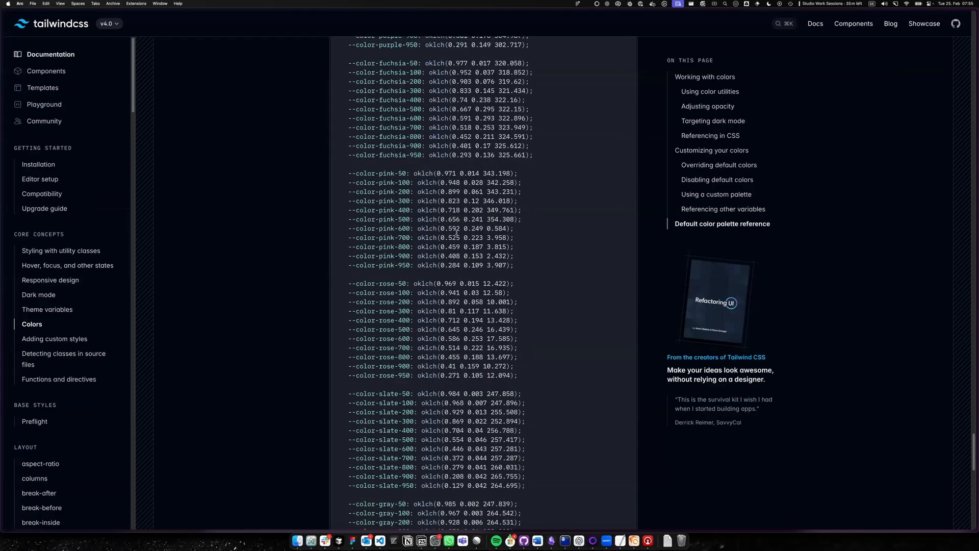
scroll(457, 232, "down", 6)
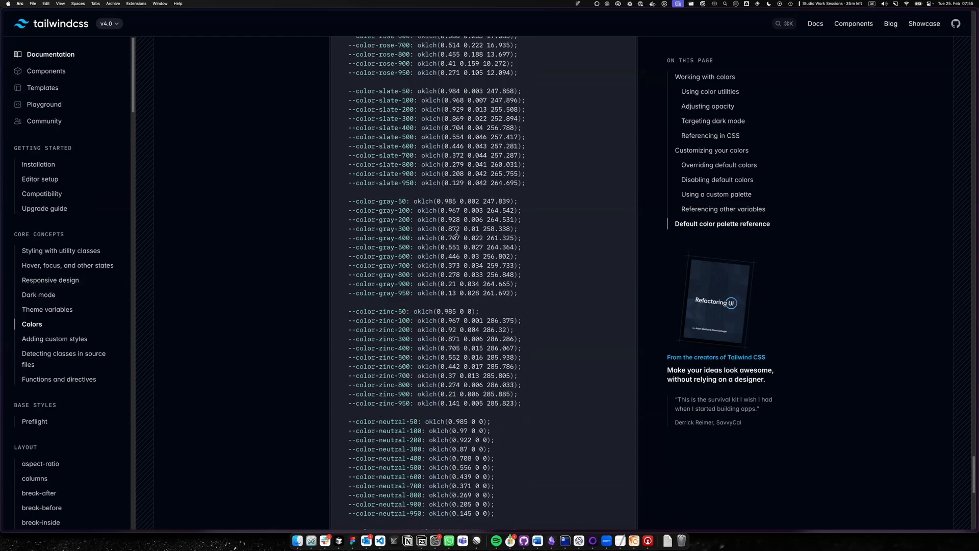
scroll(453, 177, "down", 3)
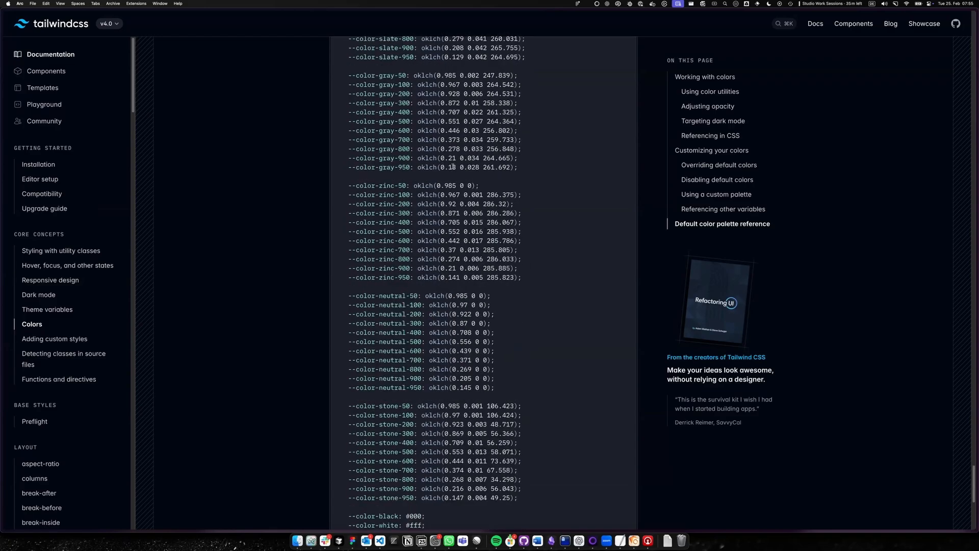
left_click_drag(455, 166, 447, 167)
scroll(462, 372, "down", 3)
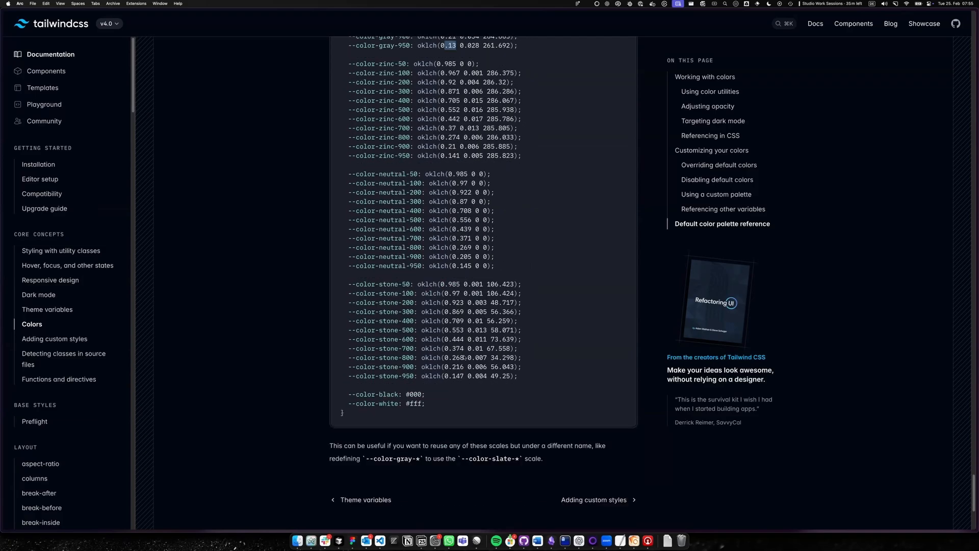
Step: Compare the lightness of the 950 shades in the chromatic scales with those in the gray, zinc, neutral and stone scales
scroll(445, 202, "up", 4)
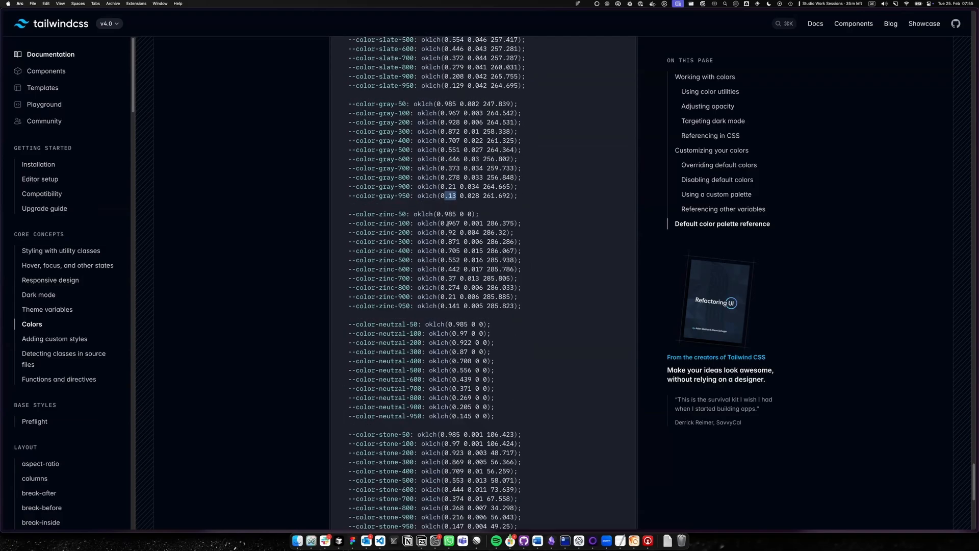
scroll(451, 192, "up", 10)
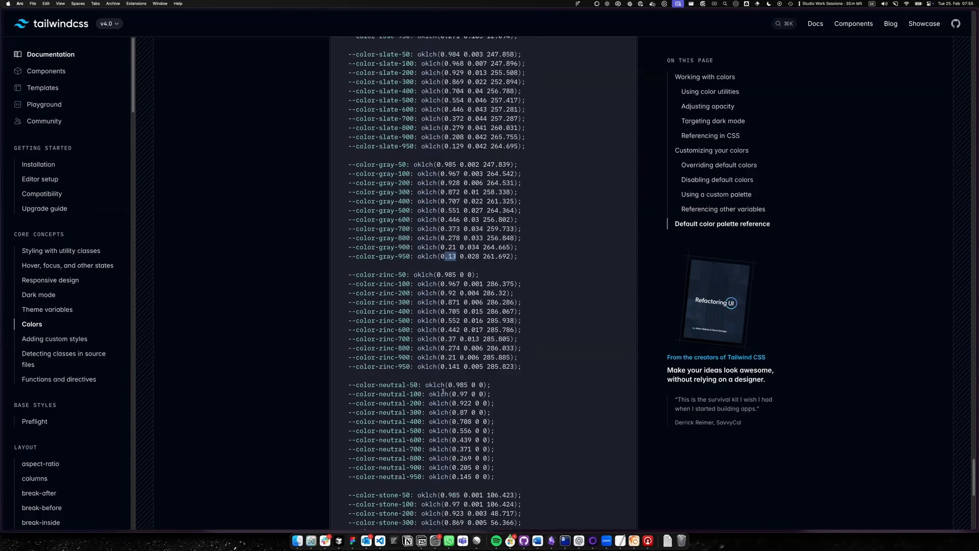
scroll(456, 352, "up", 20)
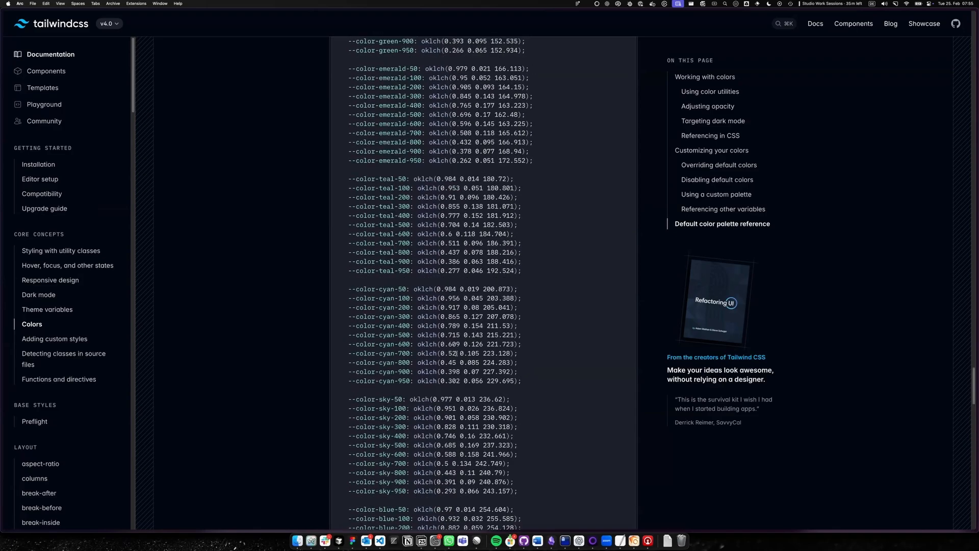
scroll(457, 354, "down", 20)
scroll(457, 355, "down", 20)
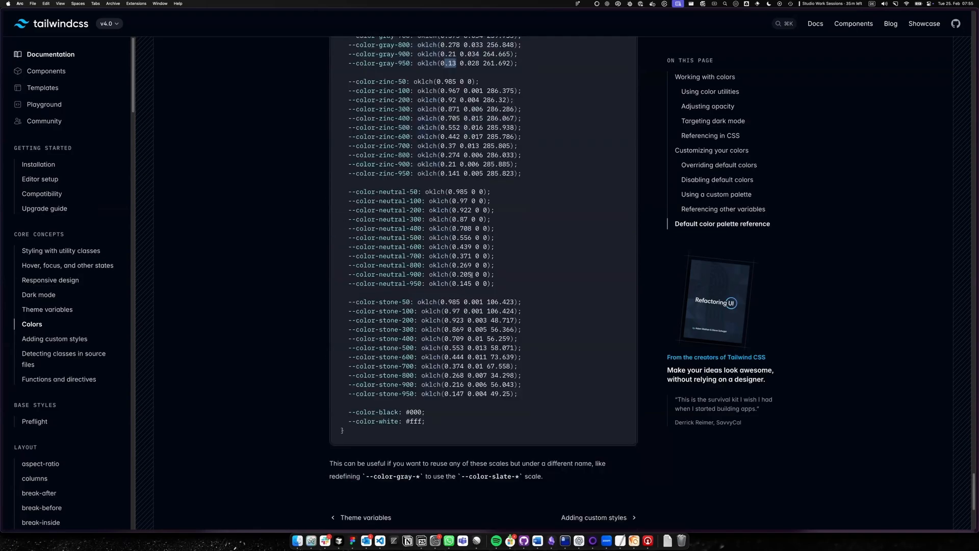
scroll(447, 144, "up", 10)
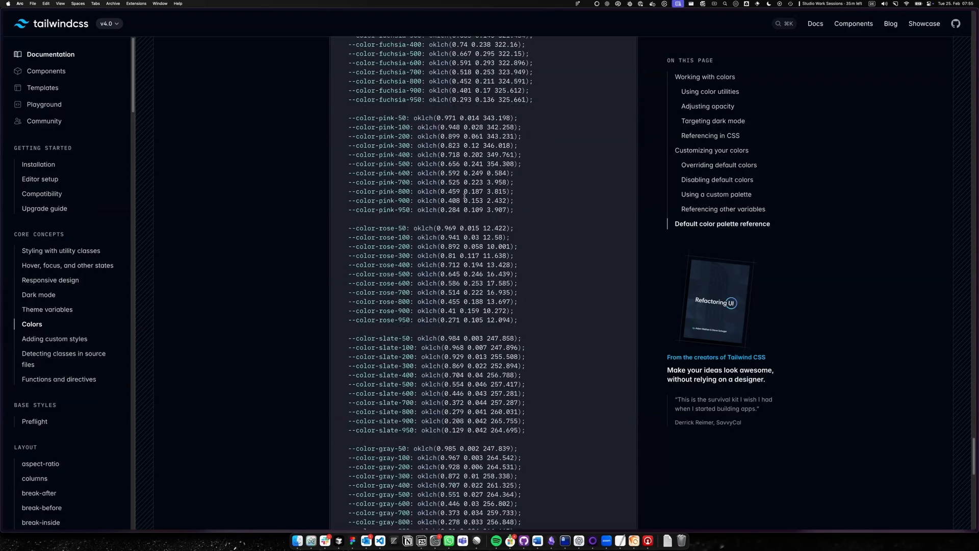
scroll(464, 198, "up", 6)
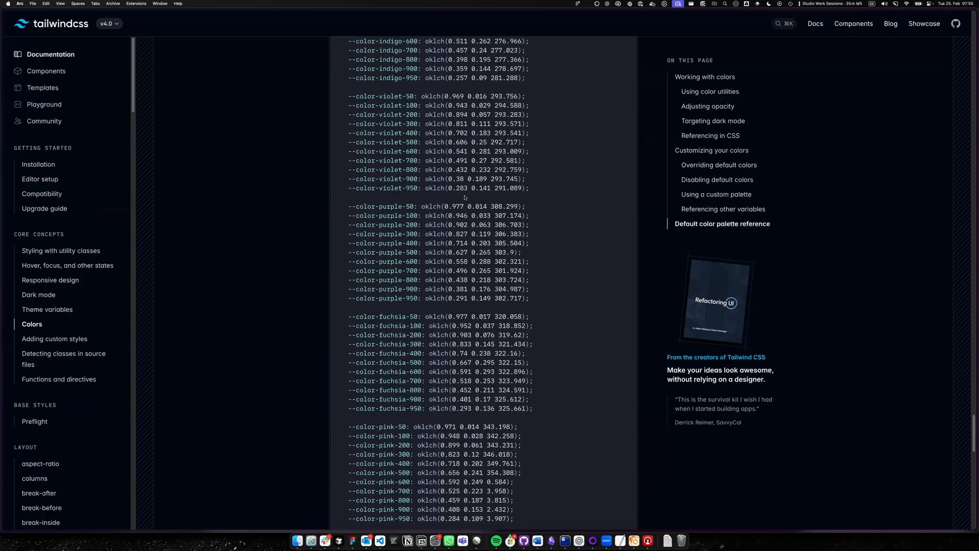
scroll(464, 197, "up", 6)
Step: Inspect the OKLCH values of the 950 swatches, from the saturated colors to the grays, in the palette overview grid
scroll(464, 197, "up", 20)
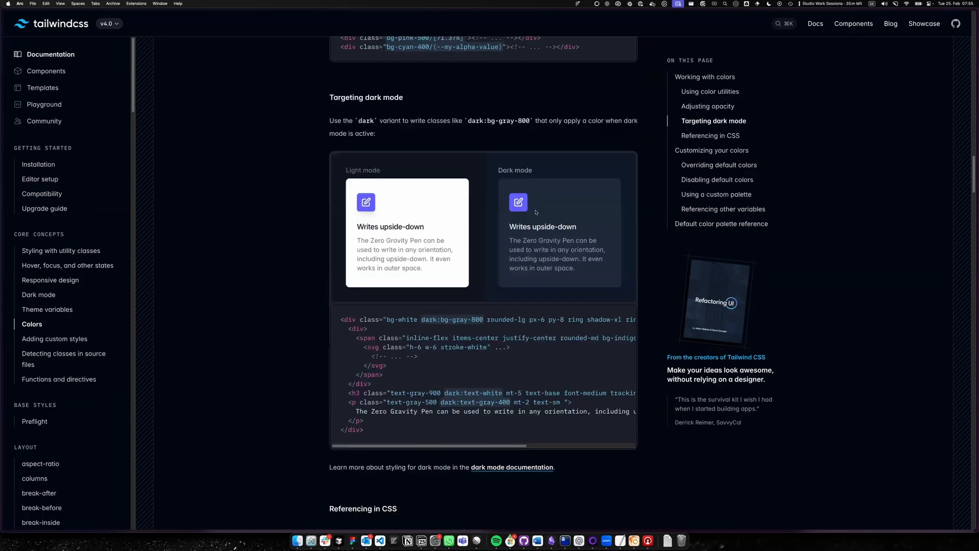
scroll(564, 221, "up", 8)
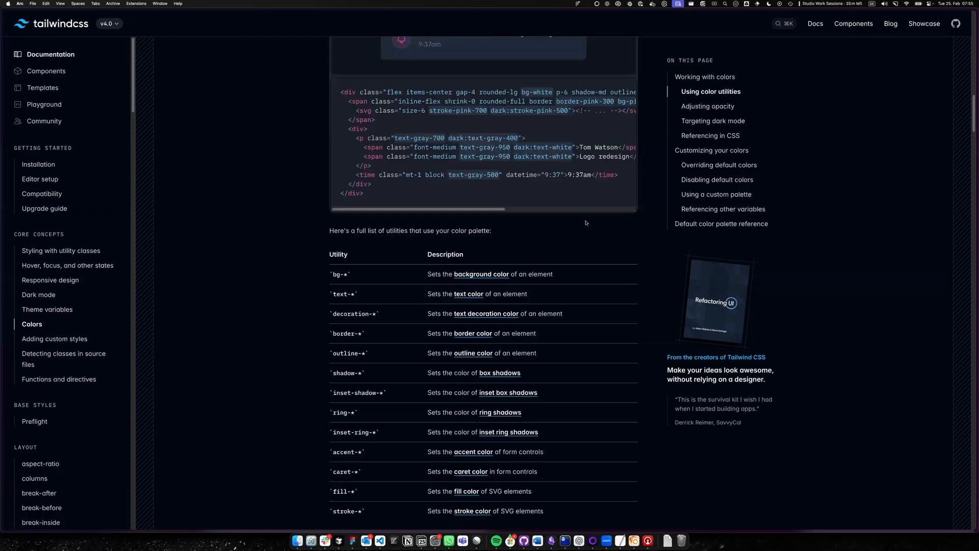
scroll(585, 223, "up", 10)
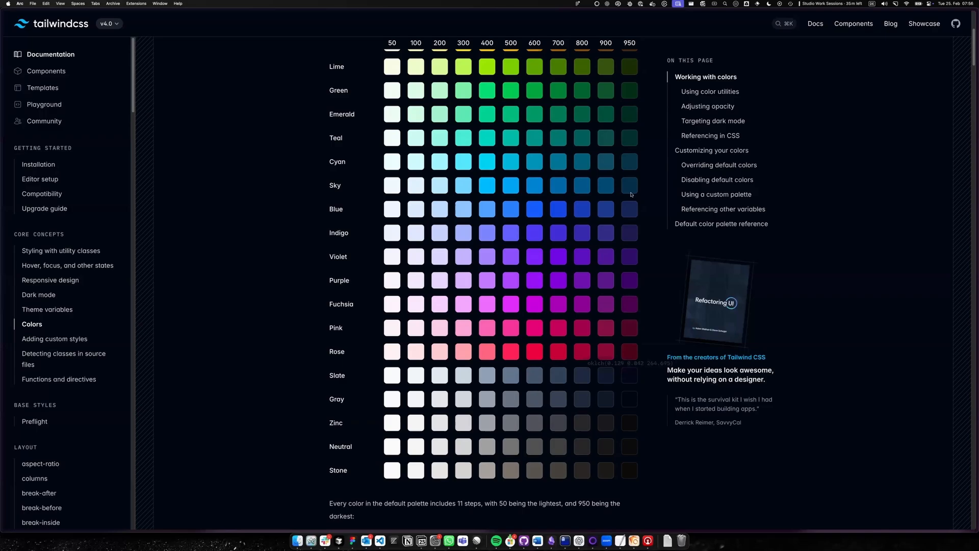
scroll(634, 350, "up", 3)
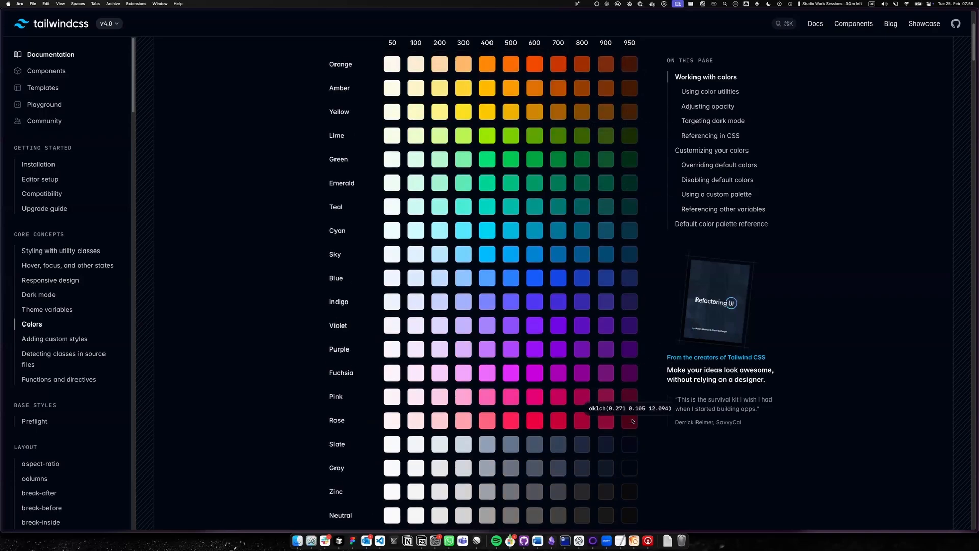
scroll(632, 406, "up", 2)
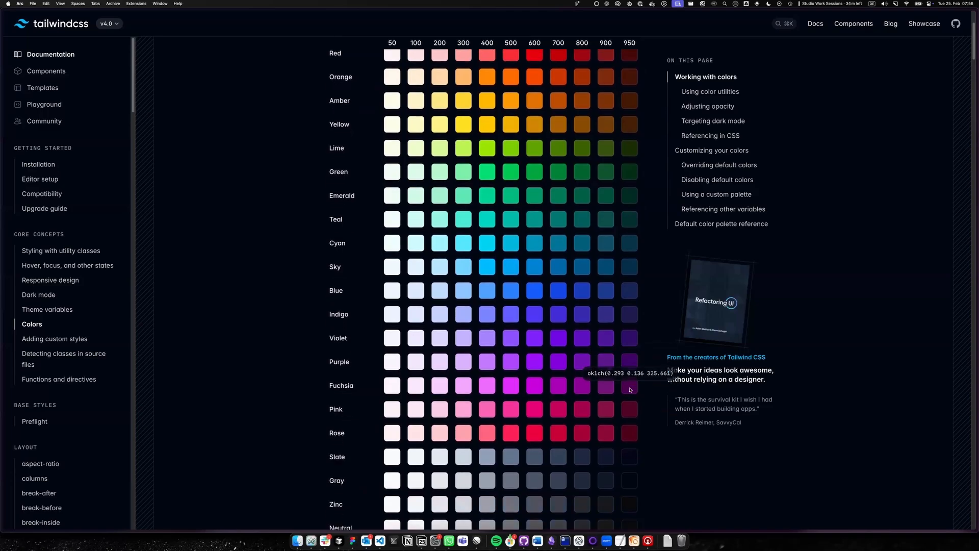
scroll(631, 388, "down", 3)
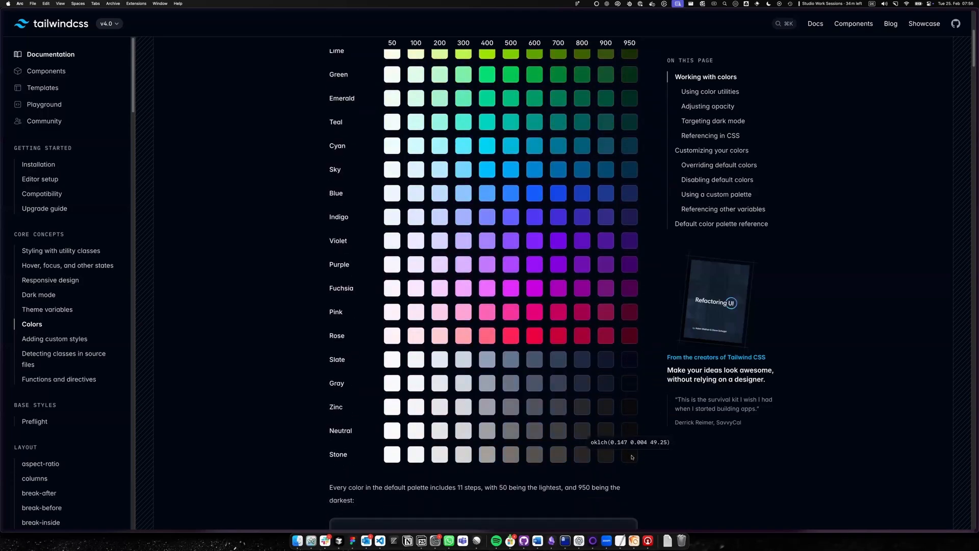
mouse_move(630, 407)
mouse_move(631, 374)
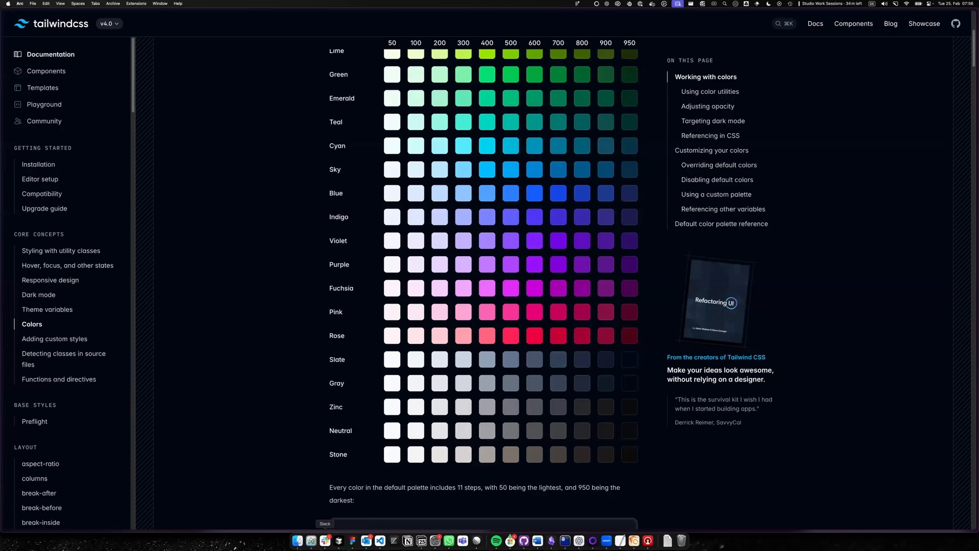
Step: Return to the token graph and reshape the Constant's curve, slightly lowering its start, raising its end and moving both control points to bow it upward
mouse_move(2, 97)
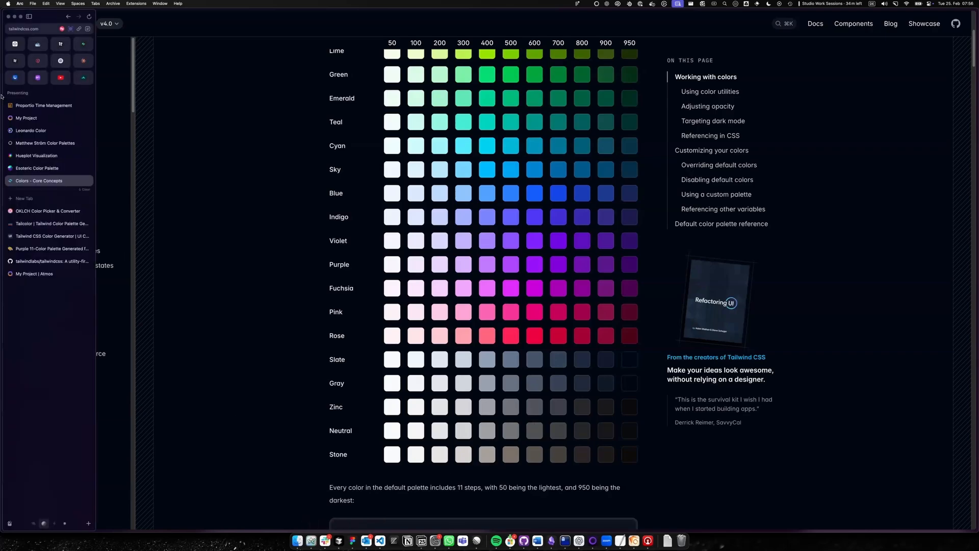
left_click(15, 44)
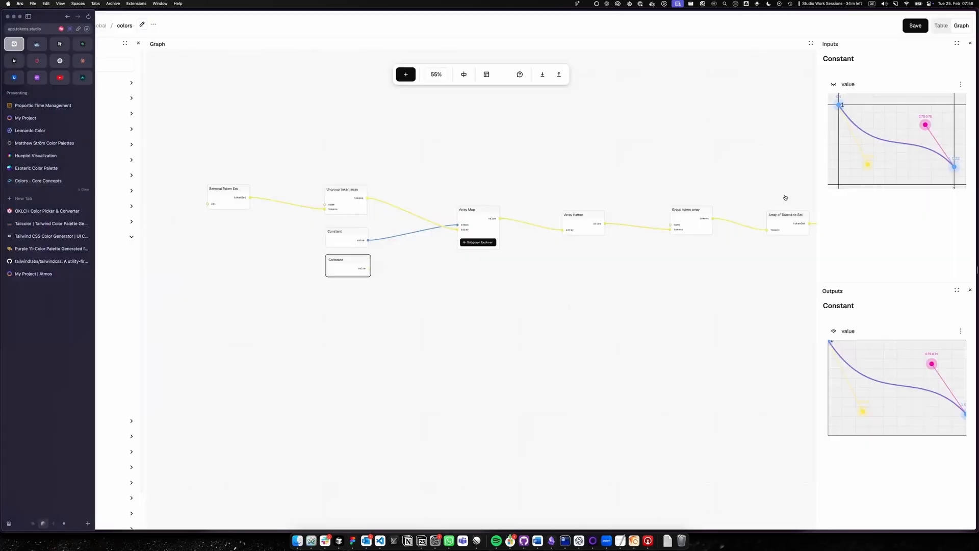
left_click_drag(839, 105, 840, 106)
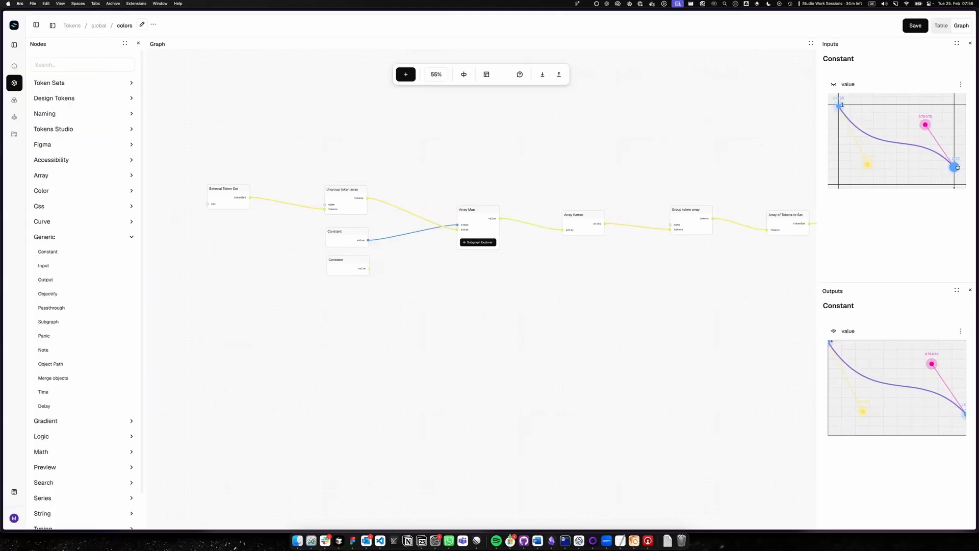
left_click_drag(957, 165, 946, 154)
left_click_drag(867, 164, 935, 129)
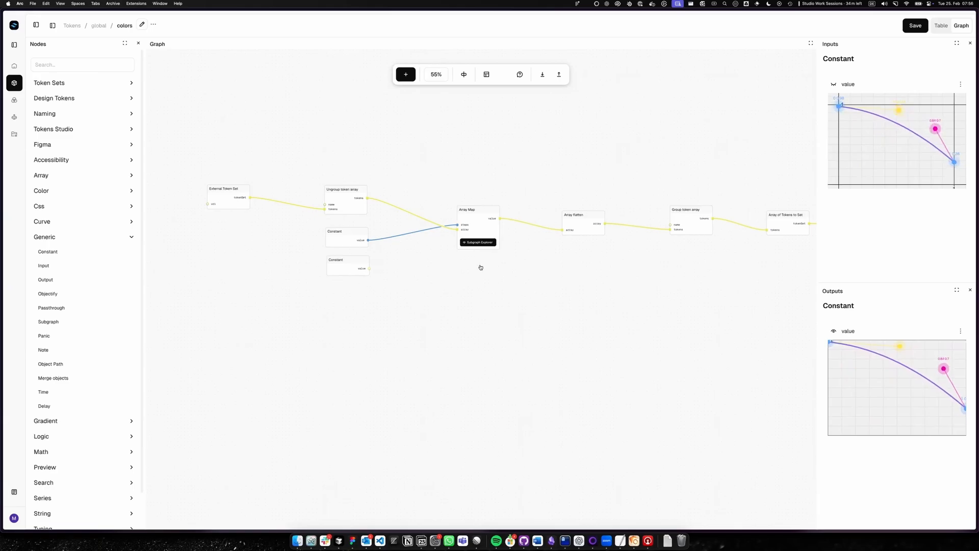
Step: Open the Node Settings for the Array Map node
left_click(482, 222)
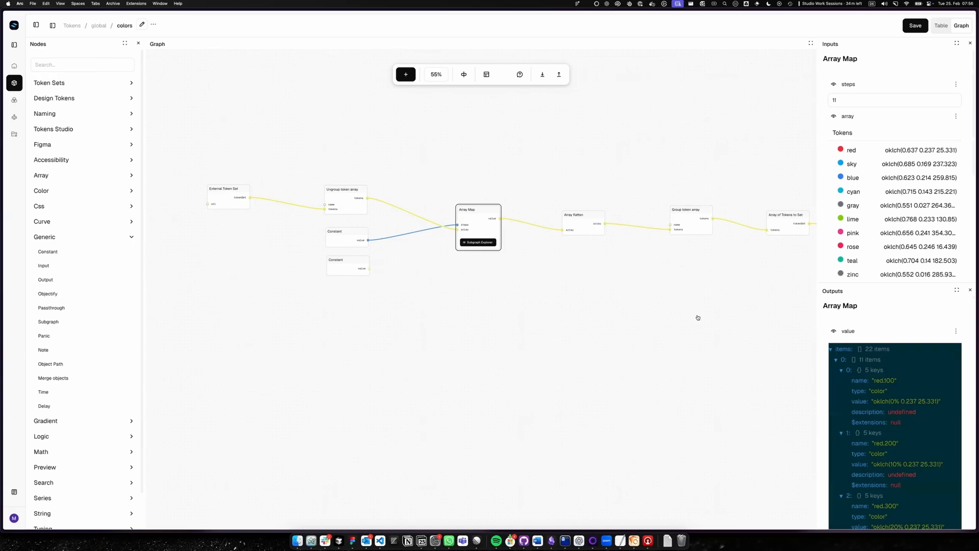
left_click(487, 74)
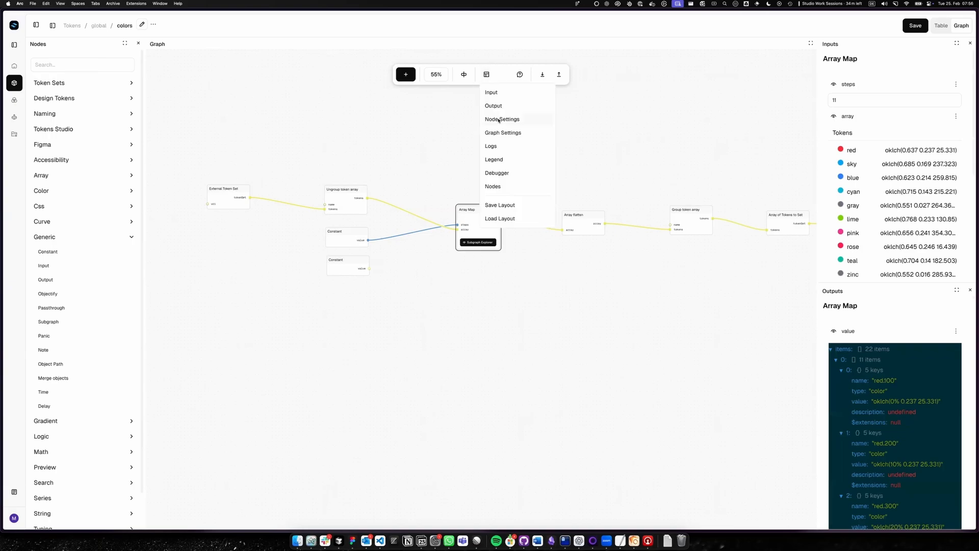
left_click(503, 119)
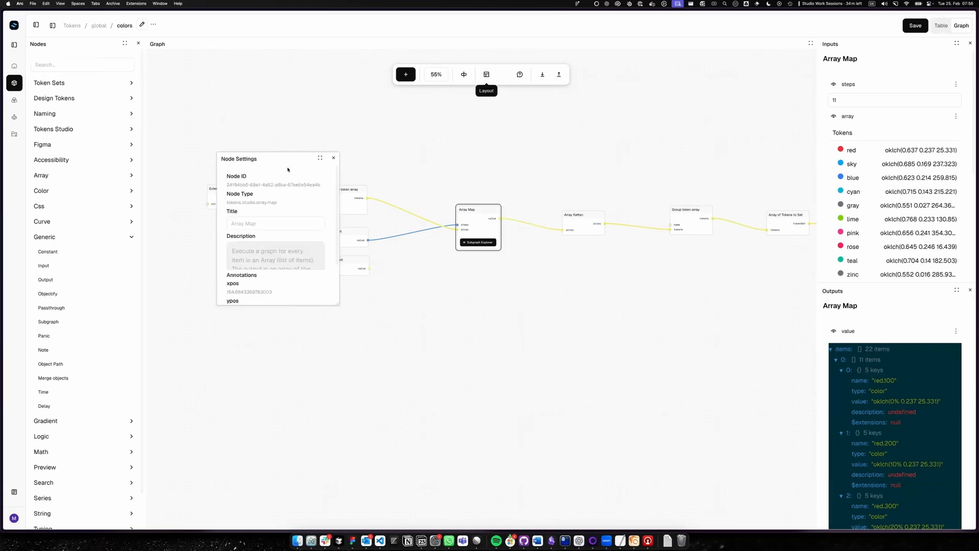
Step: Dock the Node Settings panel below the outputs and show values and type labels on the graph's nodes
left_click_drag(281, 159, 900, 415)
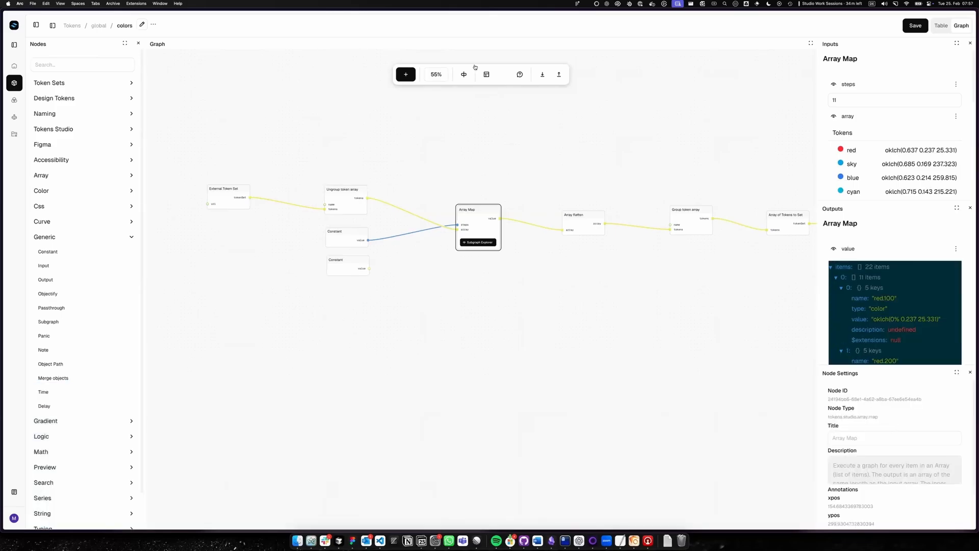
left_click(678, 371)
key("shift+v")
key("shift+t")
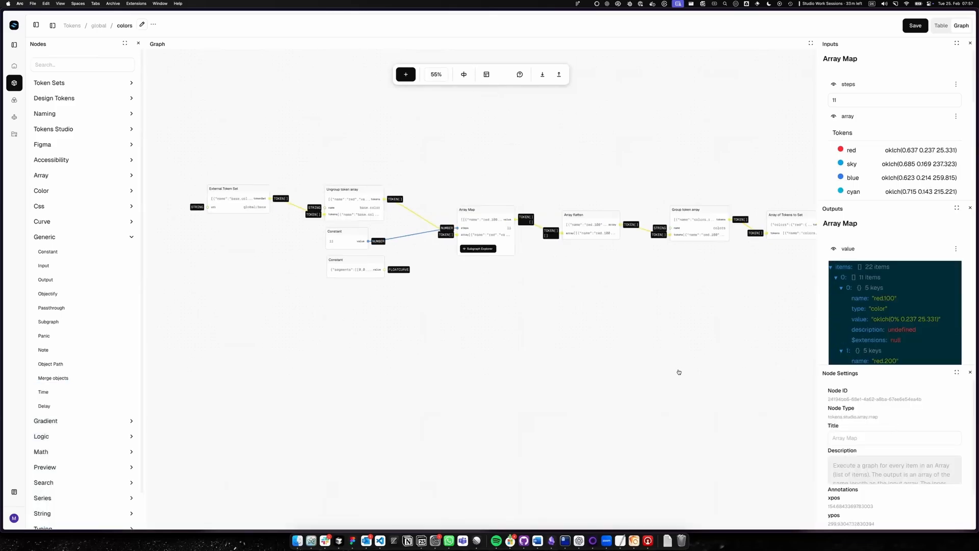
Step: Title the Array Map node "Create Scale per color" and shift it slightly up and to the left
left_click(898, 442)
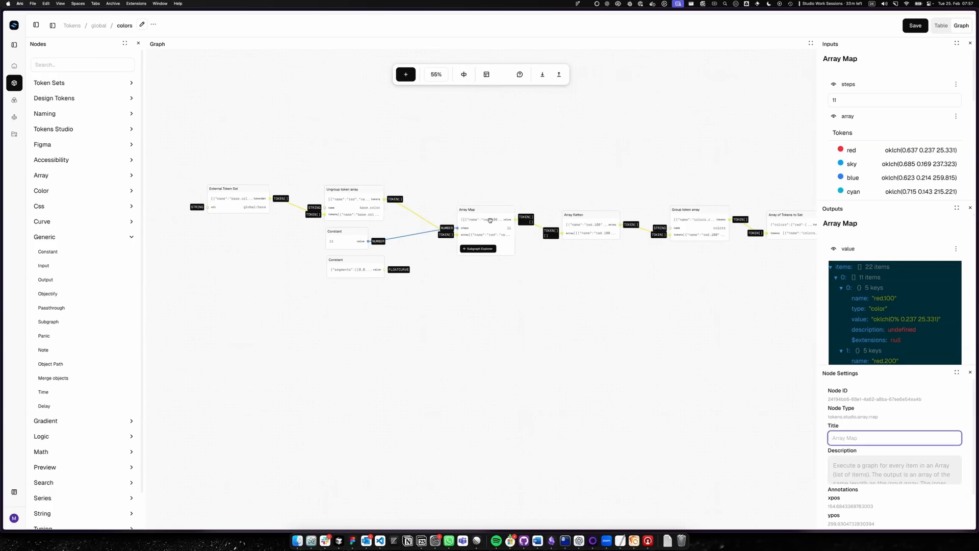
left_click(899, 442)
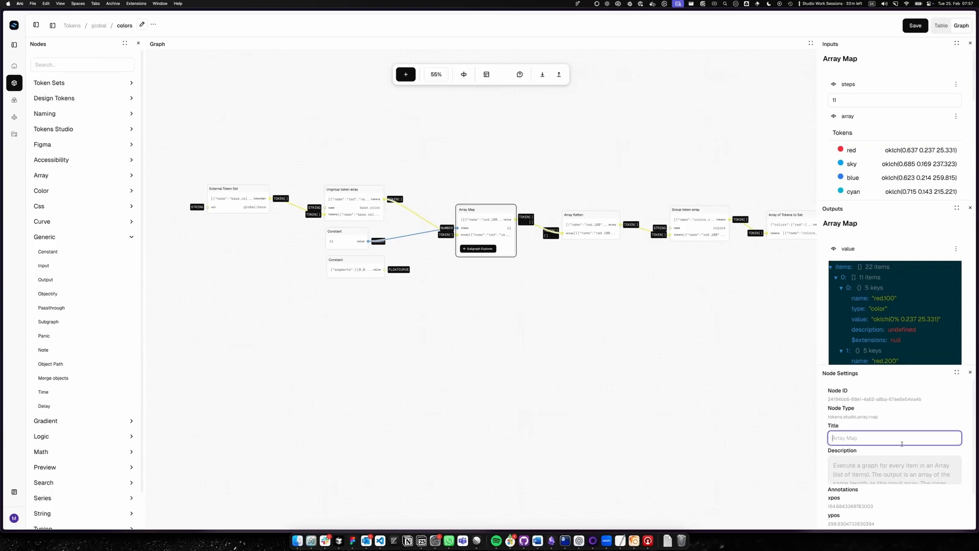
type("C")
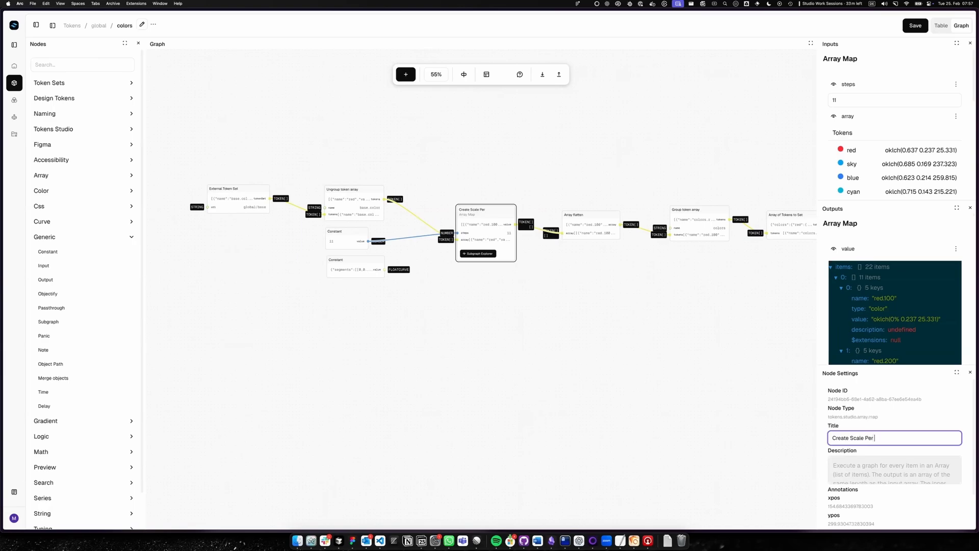
type("reate Scale per color")
left_click_drag(484, 233, 474, 223)
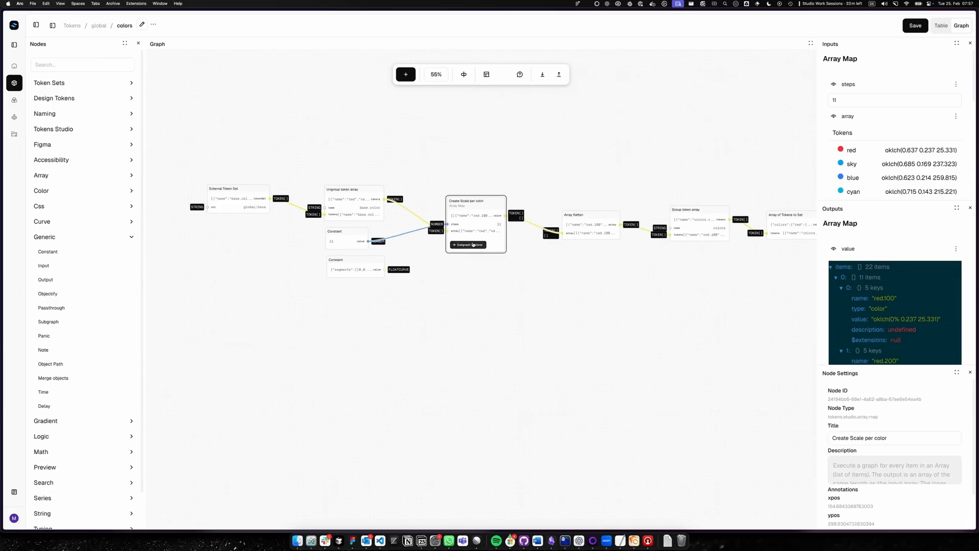
Step: Open the subgraph of Create Scale per color and inspect its Linear Space node
left_click(473, 245)
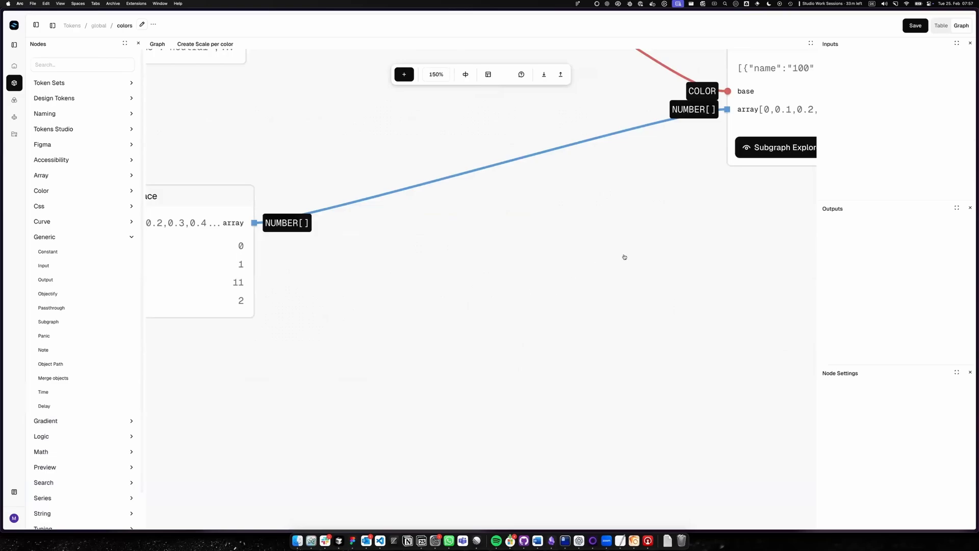
left_click_drag(624, 256, 533, 291)
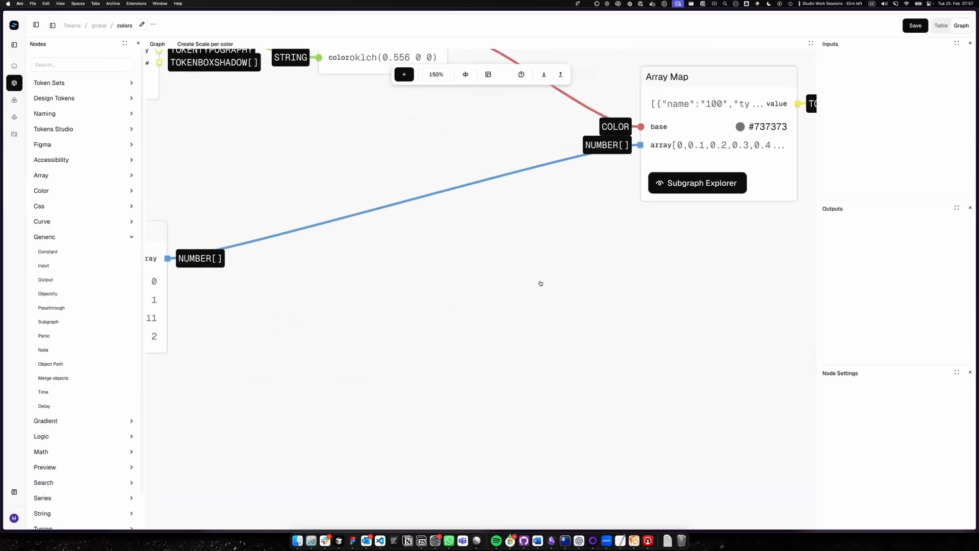
scroll(540, 283, "right", 1)
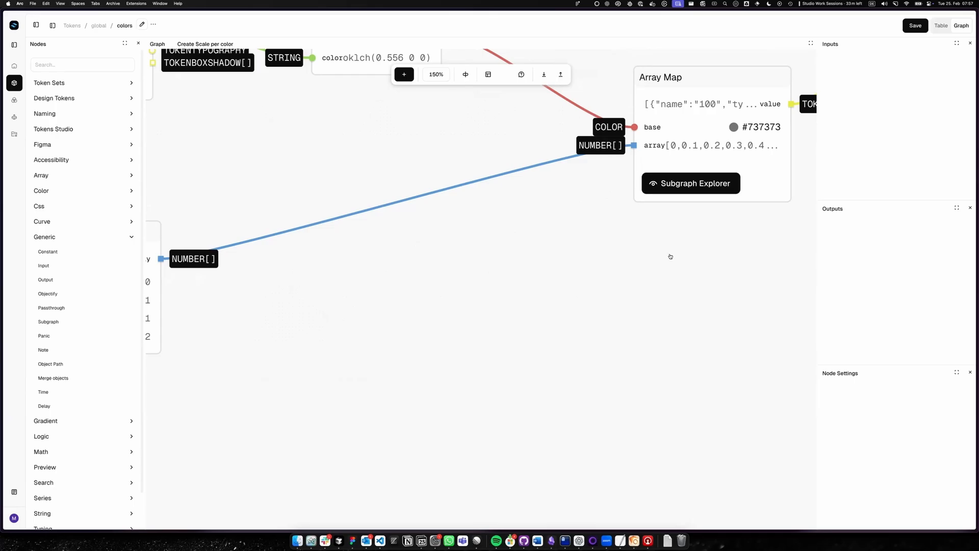
left_click_drag(625, 198, 522, 260)
left_click_drag(426, 294, 644, 256)
scroll(545, 279, "down", 1)
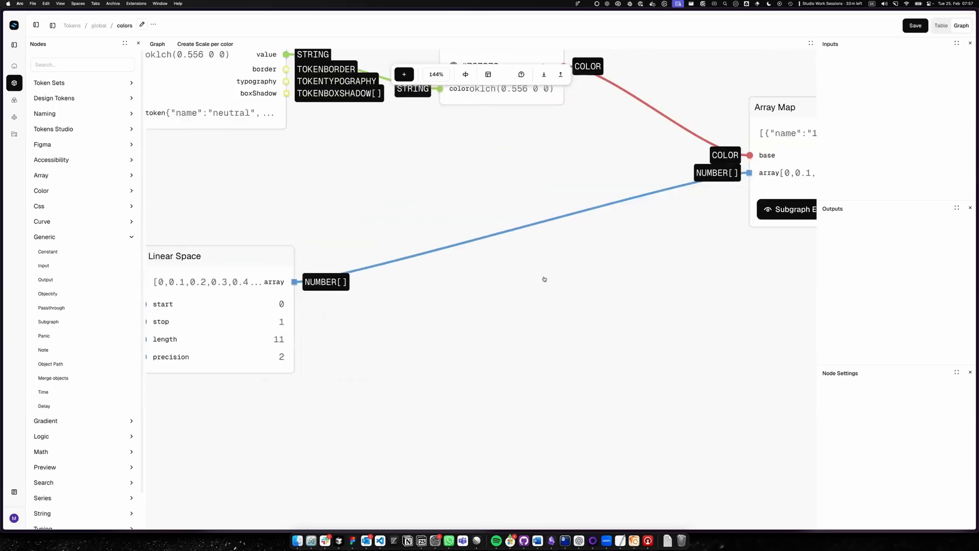
scroll(502, 292, "down", 2)
left_click_drag(408, 320, 617, 315)
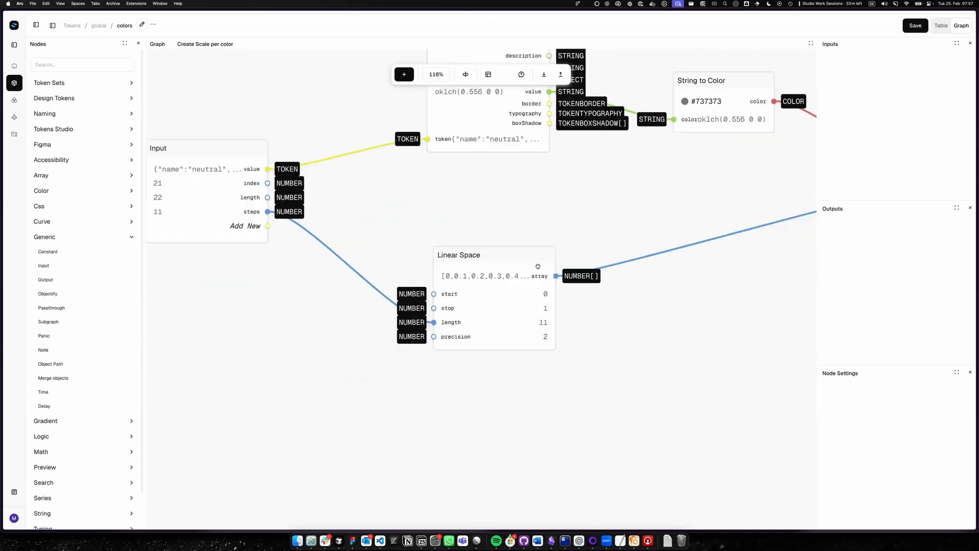
left_click(515, 269)
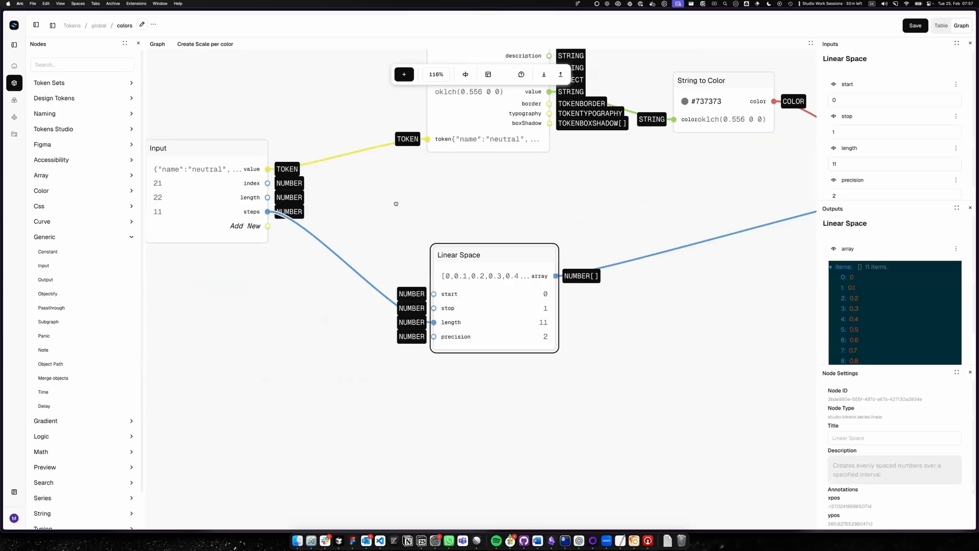
left_click_drag(355, 207, 392, 305)
Step: Add an input named lightnessCurve of type floatCurve to the subgraph's Input node
left_click(282, 291)
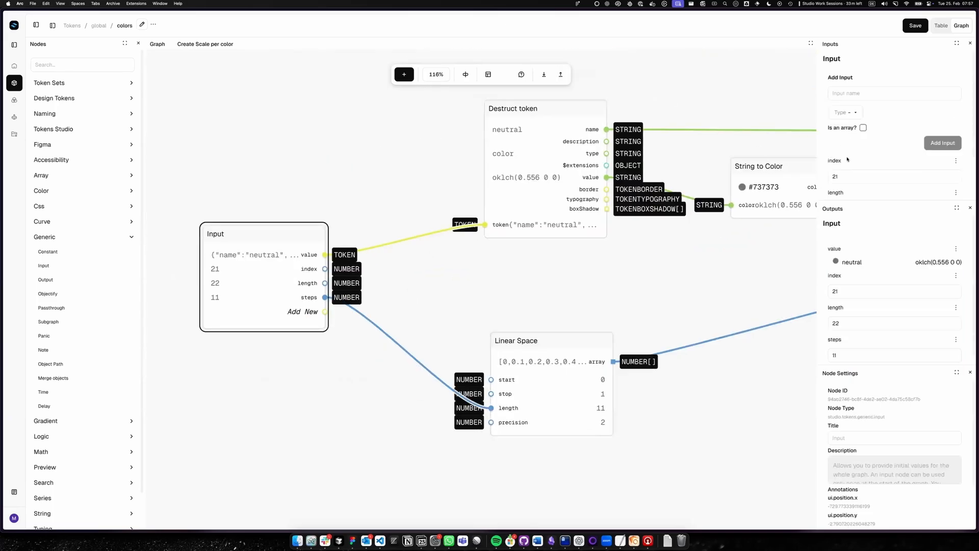
left_click(863, 92)
type("lightnes")
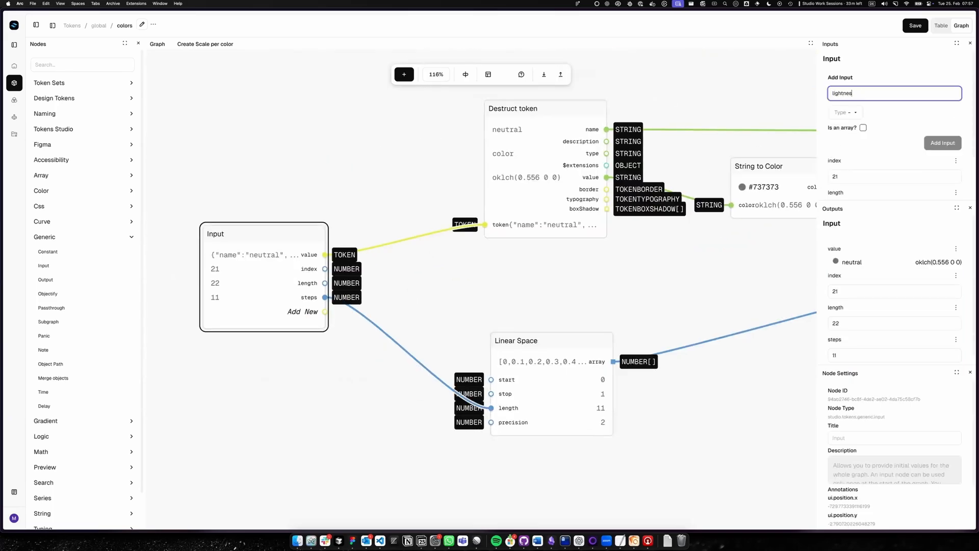
type("sCurve")
key("Tab")
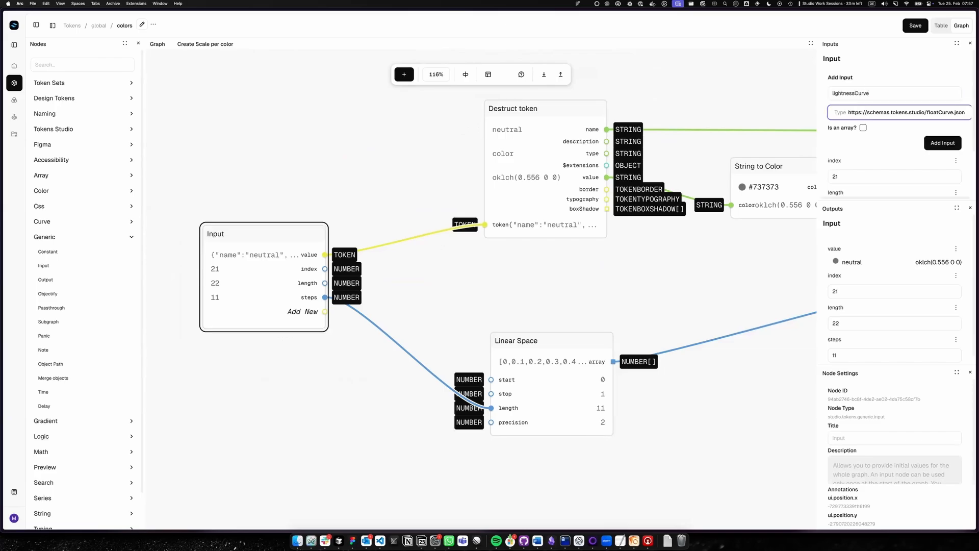
left_click(927, 144)
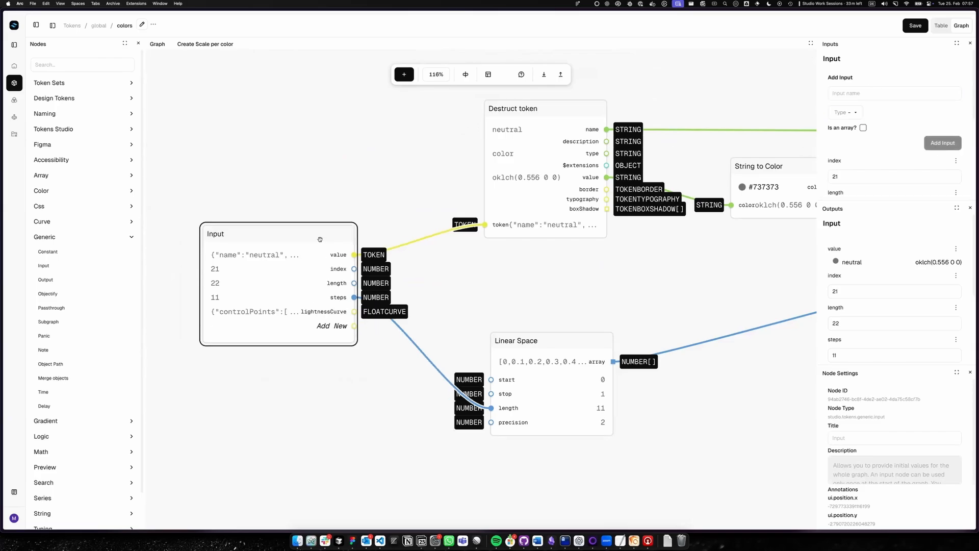
Step: In the main graph, connect the curve Constant to the lightnessCurve input of Create Scale per color, and reopen its subgraph
left_click(157, 44)
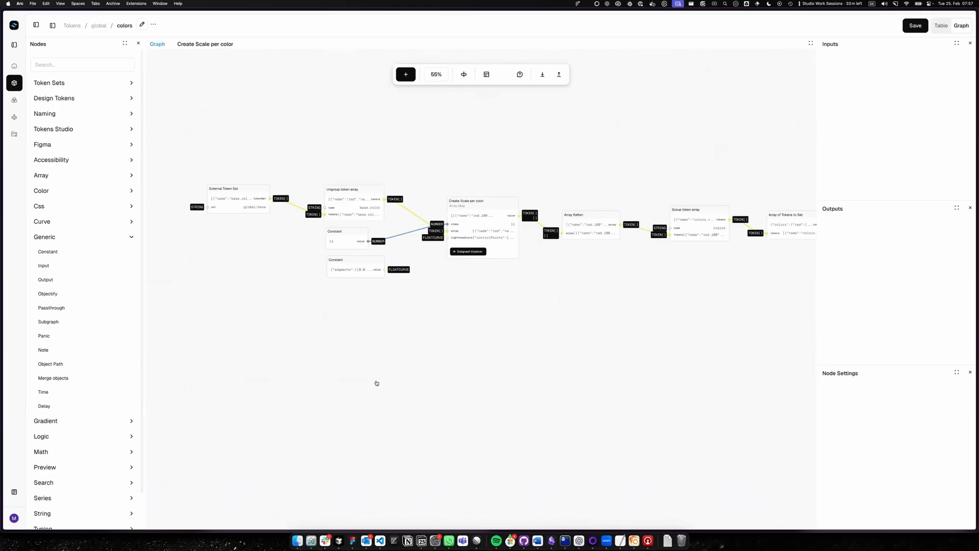
left_click_drag(384, 269, 447, 238)
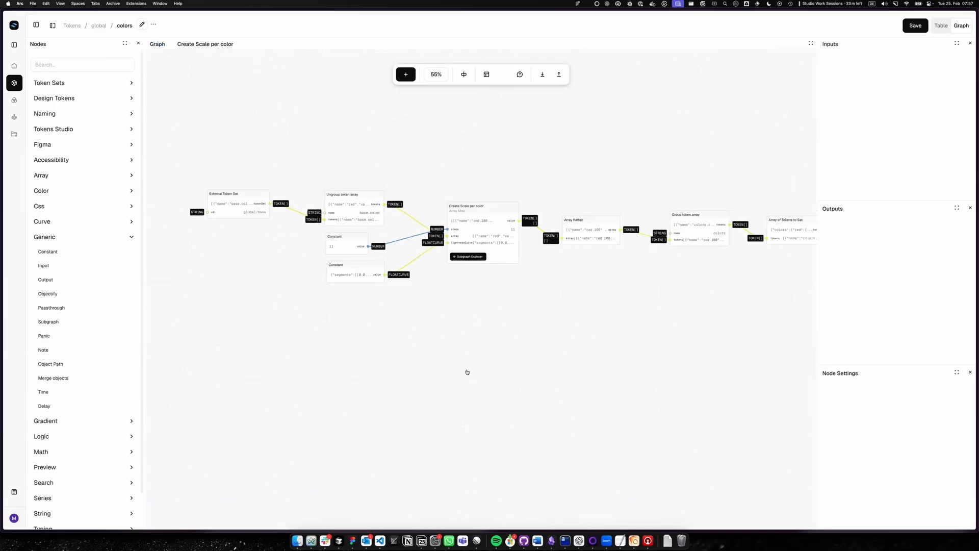
scroll(440, 252, "up", 3)
scroll(464, 316, "up", 3)
left_click(473, 307)
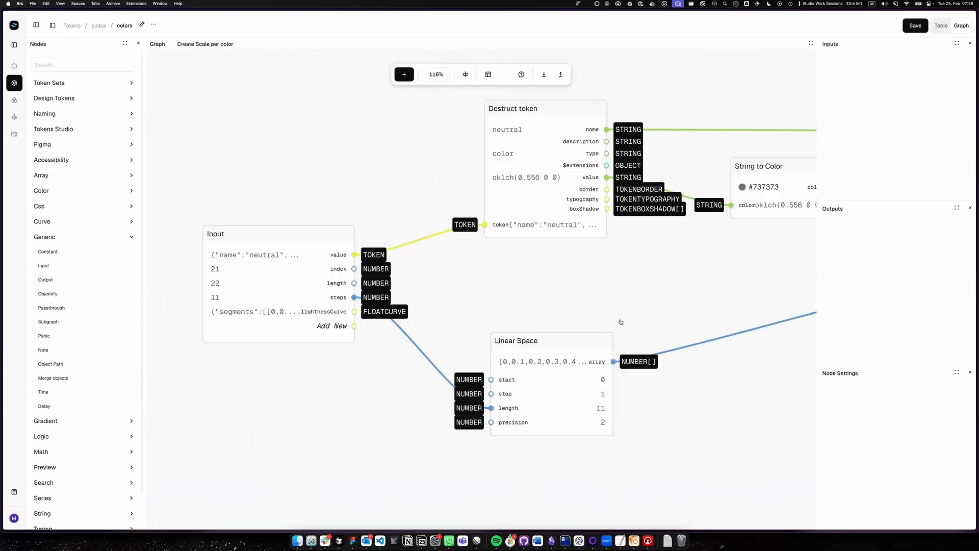
Step: Title the nested Array Map node "Creating steps of the scale"
scroll(609, 290, "right", 10)
left_click(592, 236)
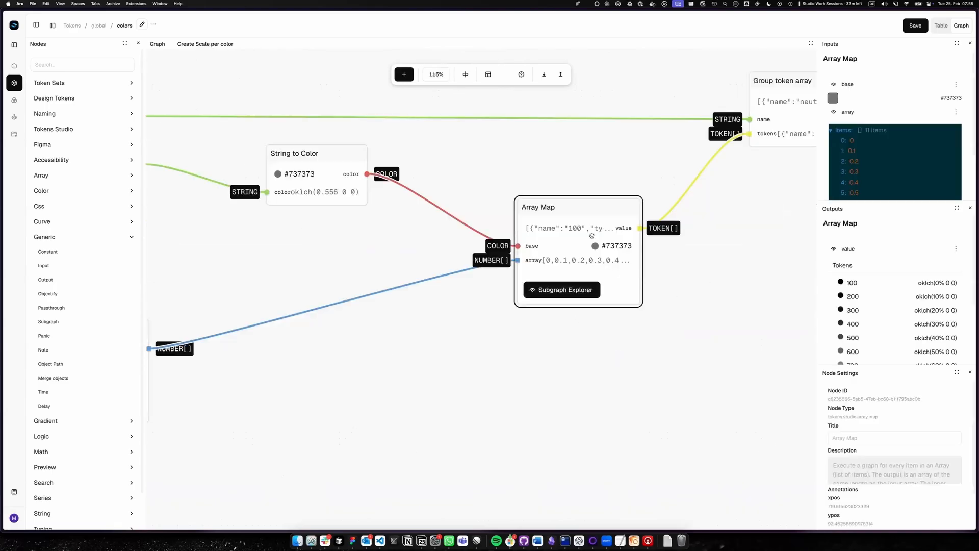
left_click(852, 440)
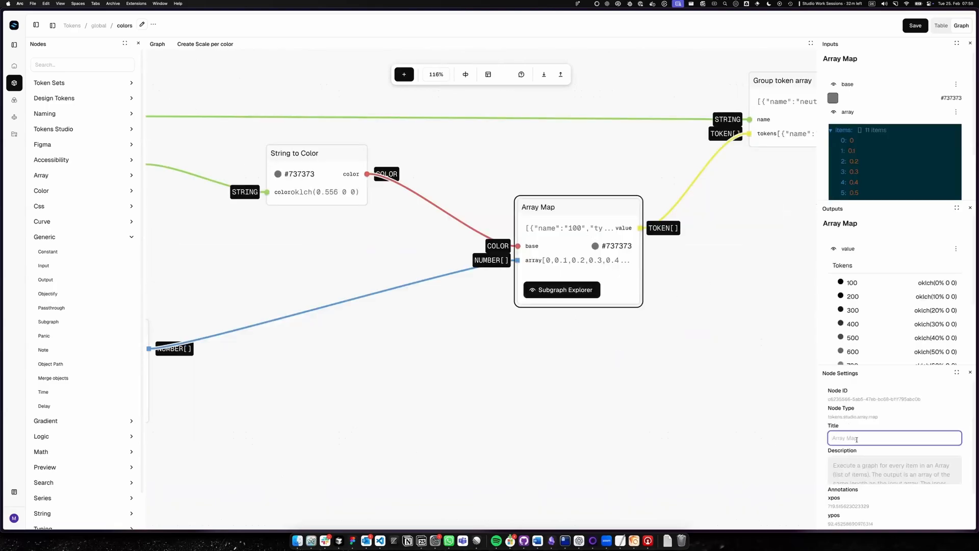
type("Createin")
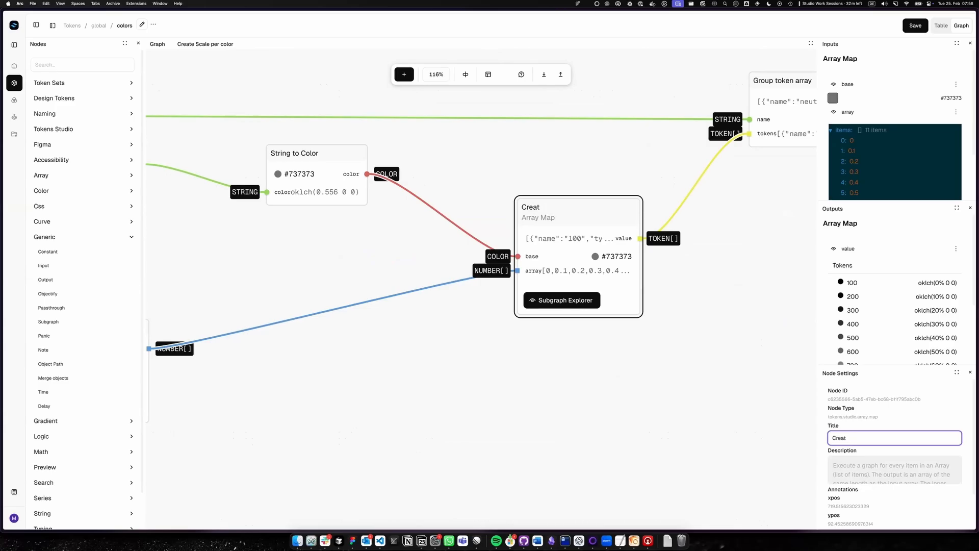
type("g all steps of the scall")
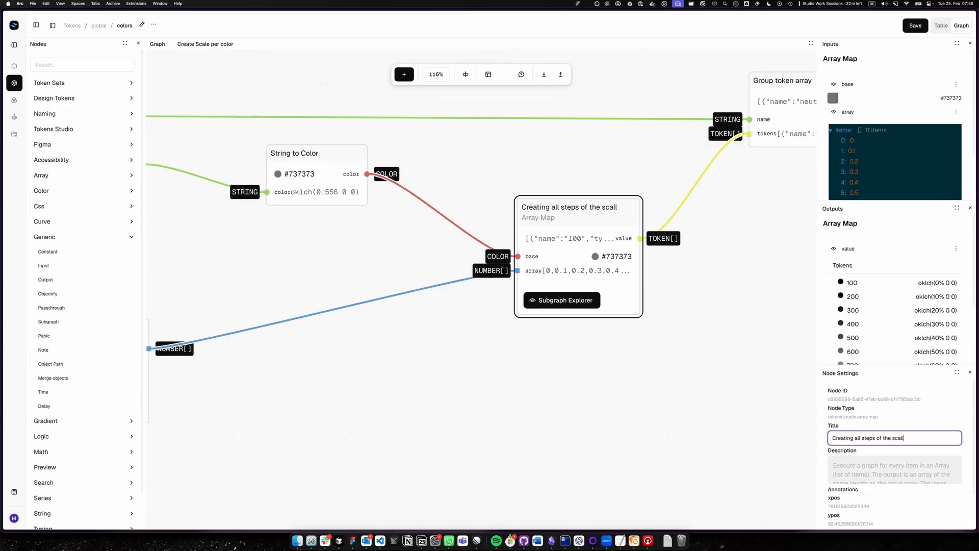
double_click(858, 437)
key("BackSpace")
left_click(590, 361)
Step: Open the subgraph of Creating steps of the scale and add a floatCurve input named lightnessCurve to its Input node
left_click(573, 305)
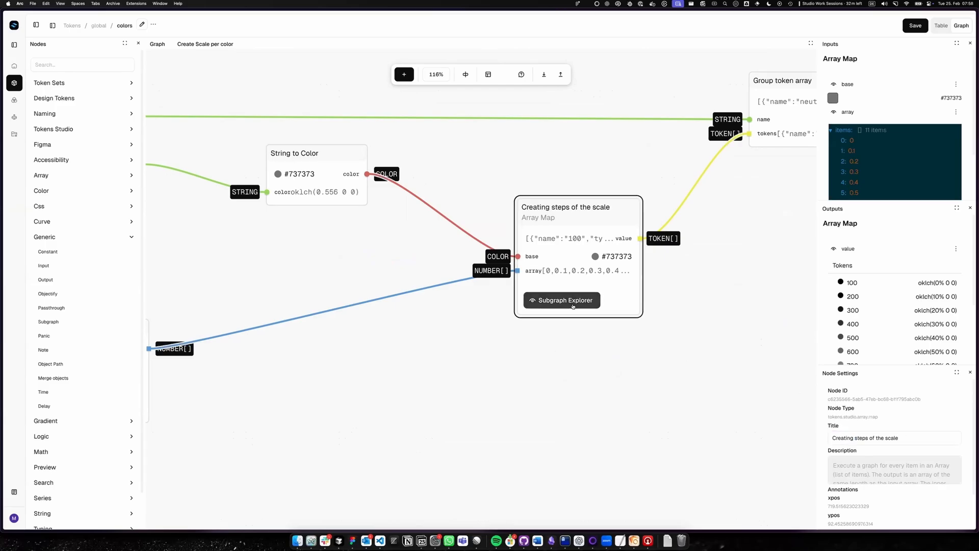
scroll(422, 182, "left", 5)
scroll(422, 182, "up", 1)
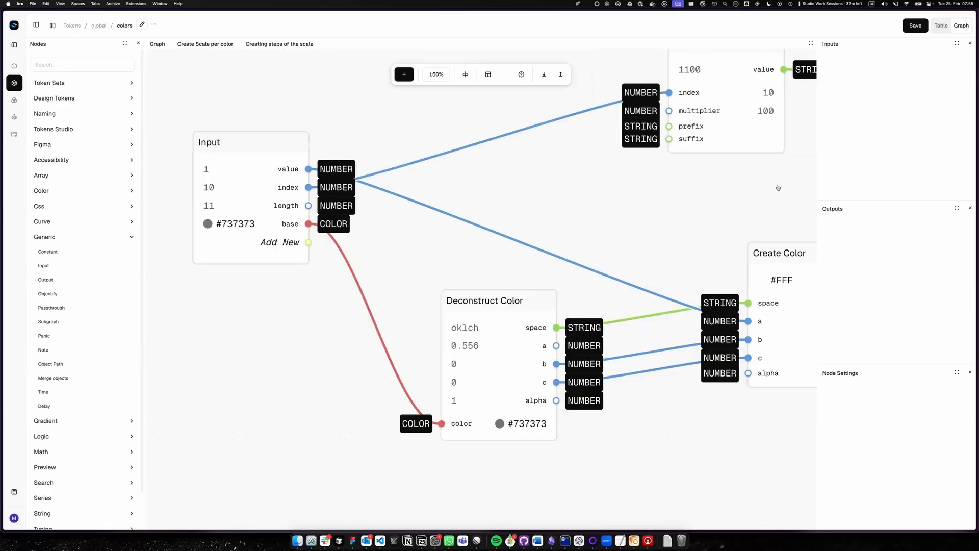
left_click(250, 142)
left_click(894, 93)
type("light")
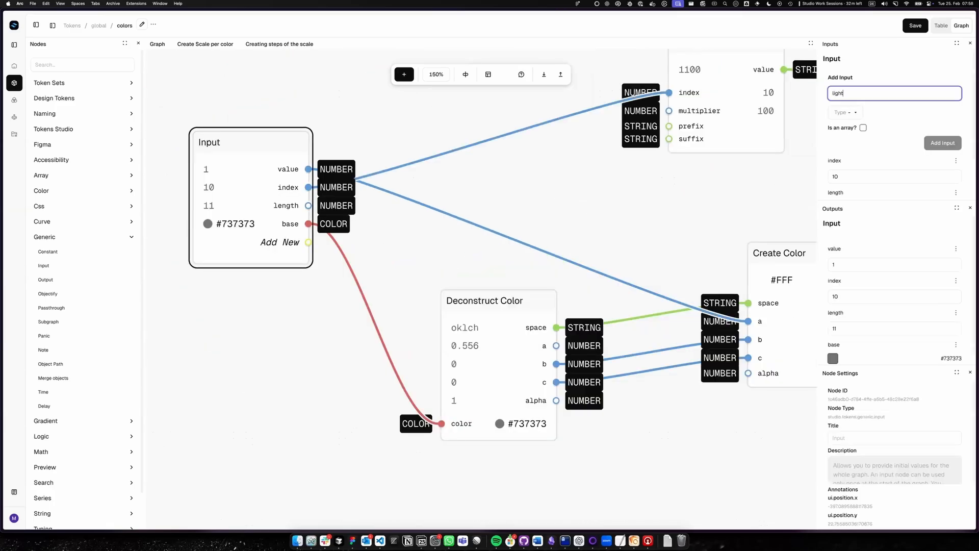
type("nessCurve")
key("Tab")
key("f")
left_click(943, 143)
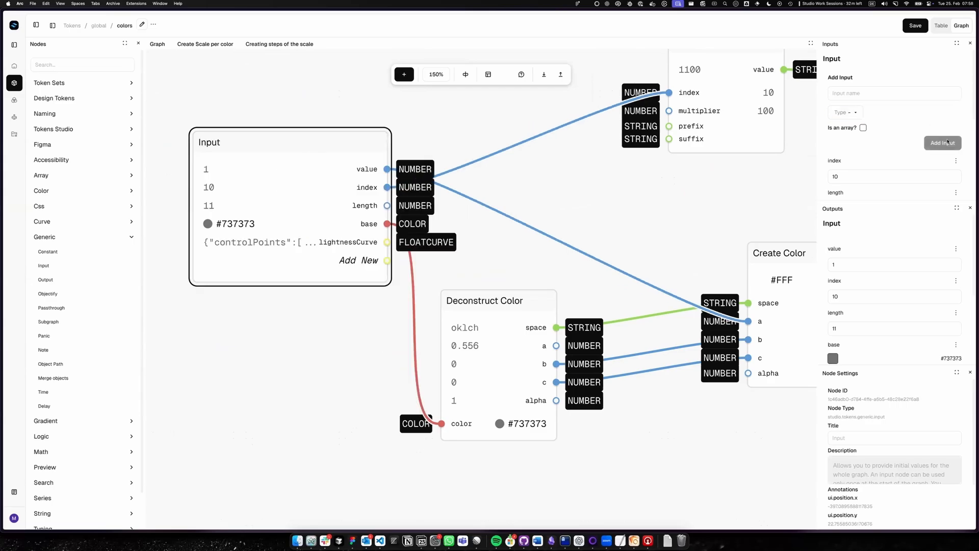
Step: Move the widened Input node further left, away from the Deconstruct Color node
left_click_drag(313, 197, 256, 204)
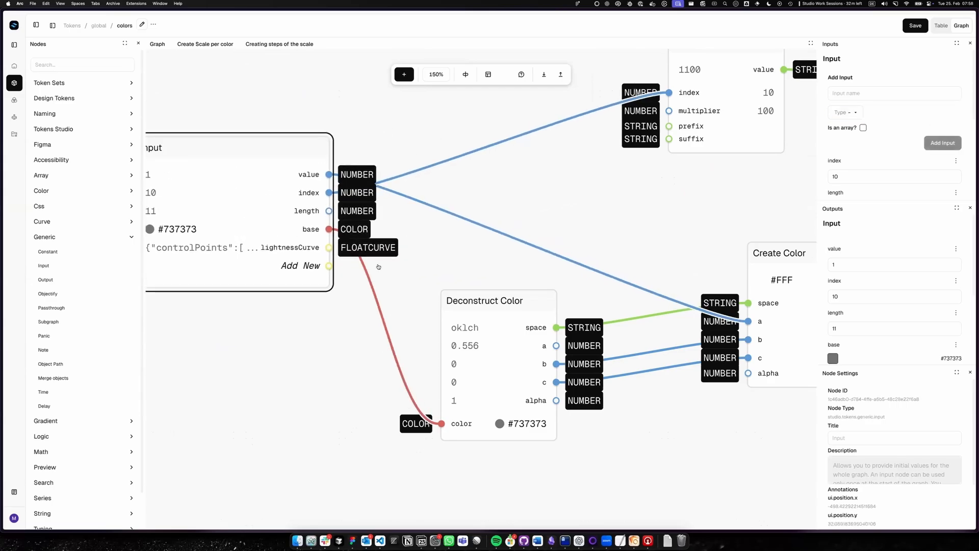
scroll(540, 254, "left", 1)
scroll(414, 231, "left", 2)
left_click_drag(394, 231, 385, 230)
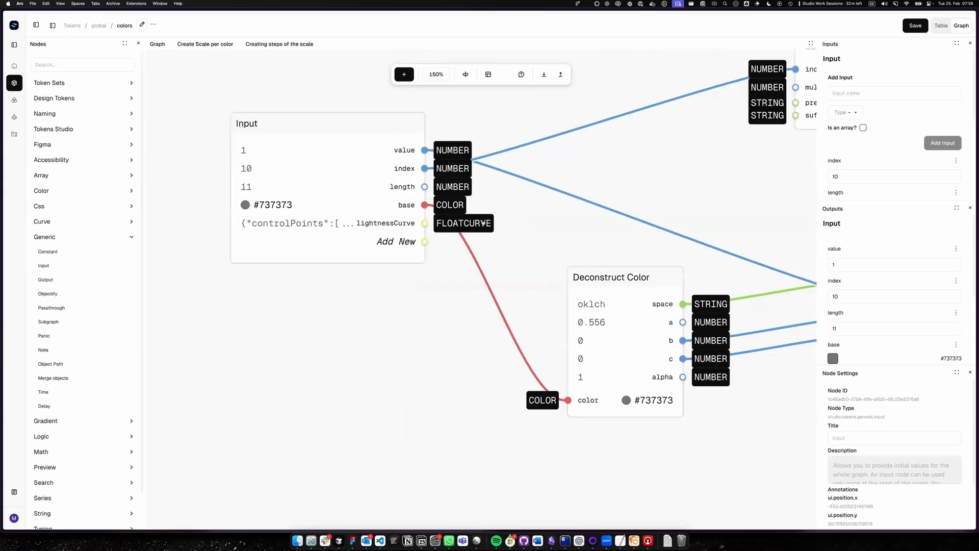
Step: Return to the Create Scale per color graph and connect the Input's lightnessCurve to the same input on Creating steps of the scale
left_click(205, 43)
scroll(427, 347, "left", 6)
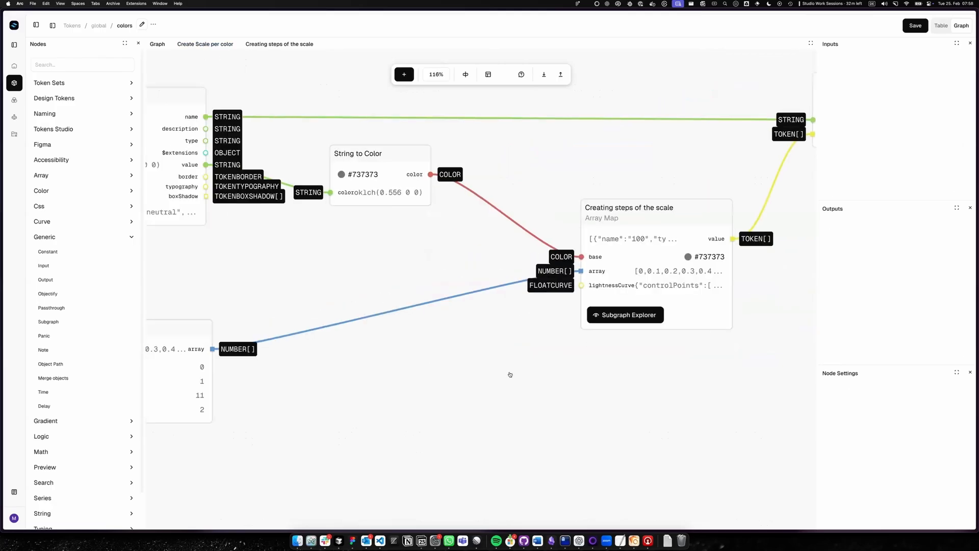
scroll(510, 372, "down", 1)
left_click_drag(233, 253, 698, 238)
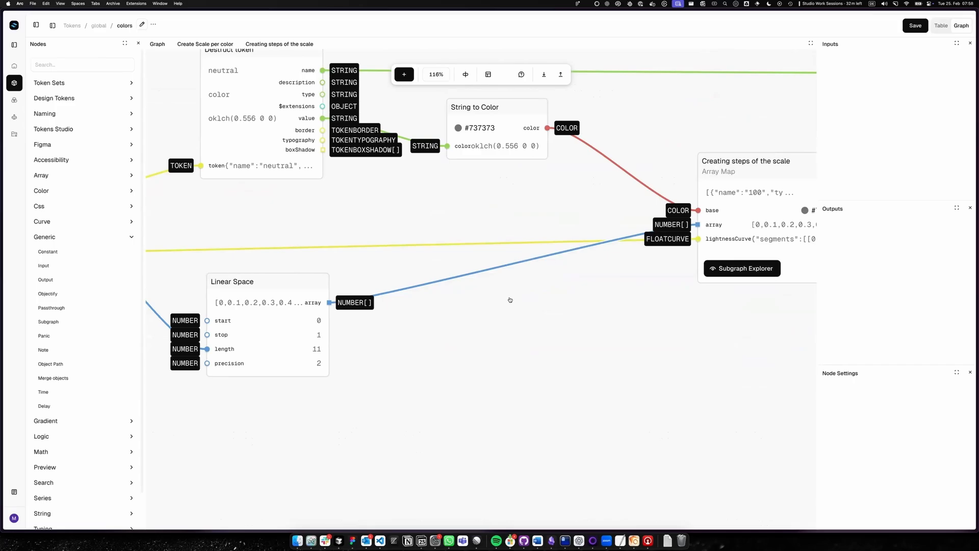
Step: Insert a Passthrough point on the lightnessCurve connection, raise the Linear Space node, and route the connection beneath it
left_click_drag(510, 299, 632, 341)
double_click(471, 292)
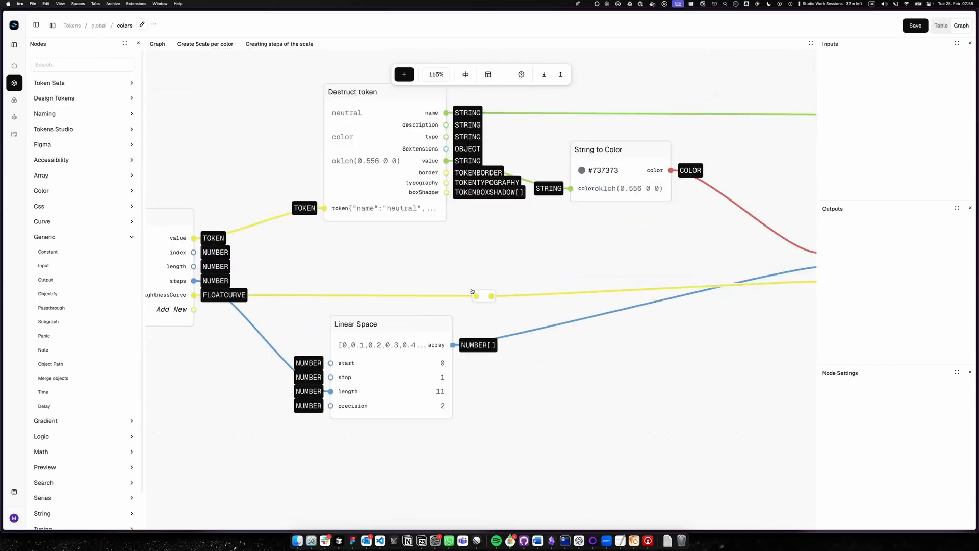
left_click_drag(478, 294, 358, 496)
left_click_drag(383, 395, 405, 323)
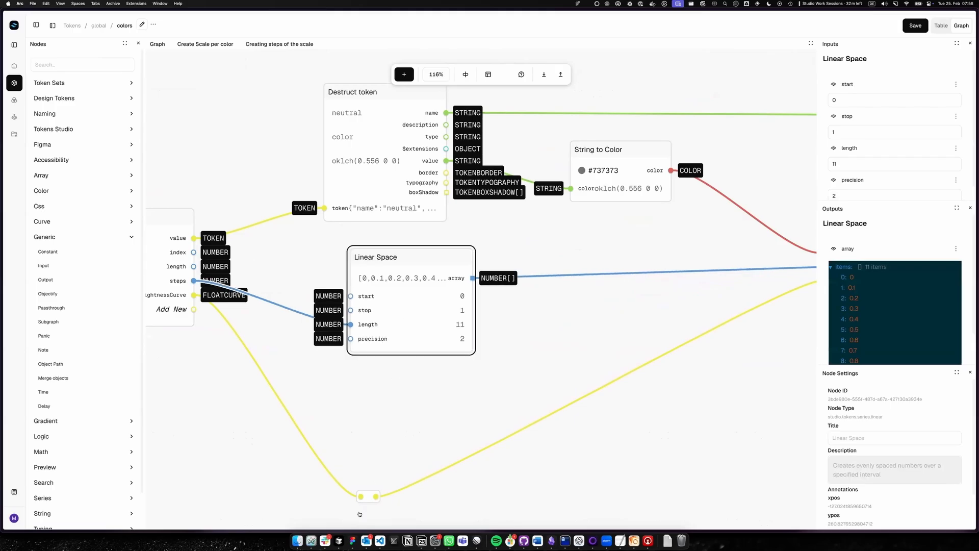
left_click_drag(368, 496, 406, 399)
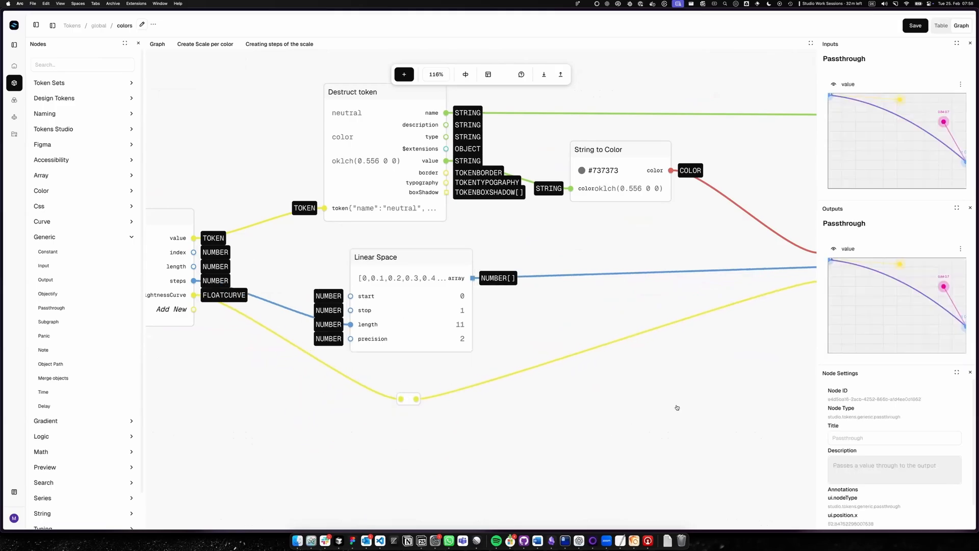
scroll(430, 367, "right", 2)
scroll(532, 422, "right", 8)
scroll(507, 429, "down", 3)
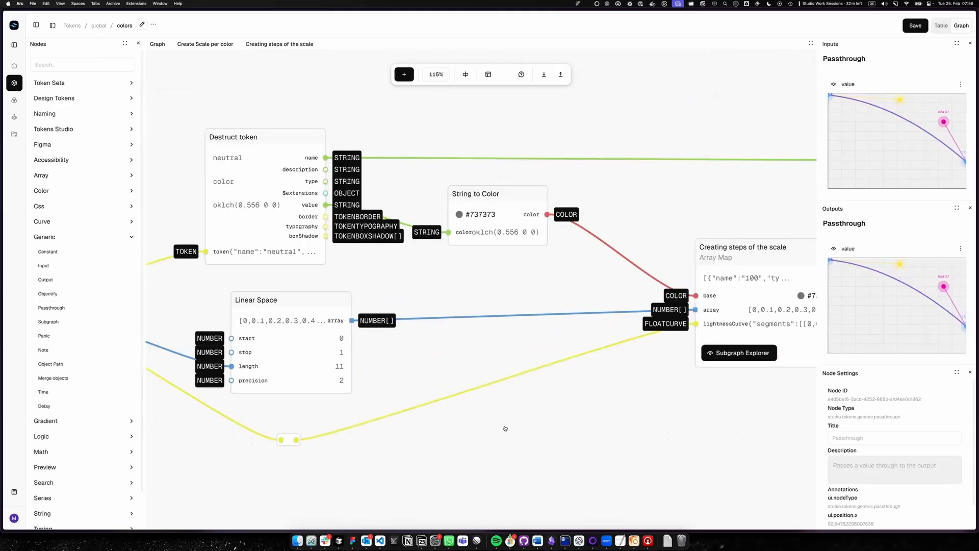
Step: Open the subgraph of Creating steps of the scale and move its Input node further left, widening the gap to Deconstruct Color
scroll(568, 422, "down", 3)
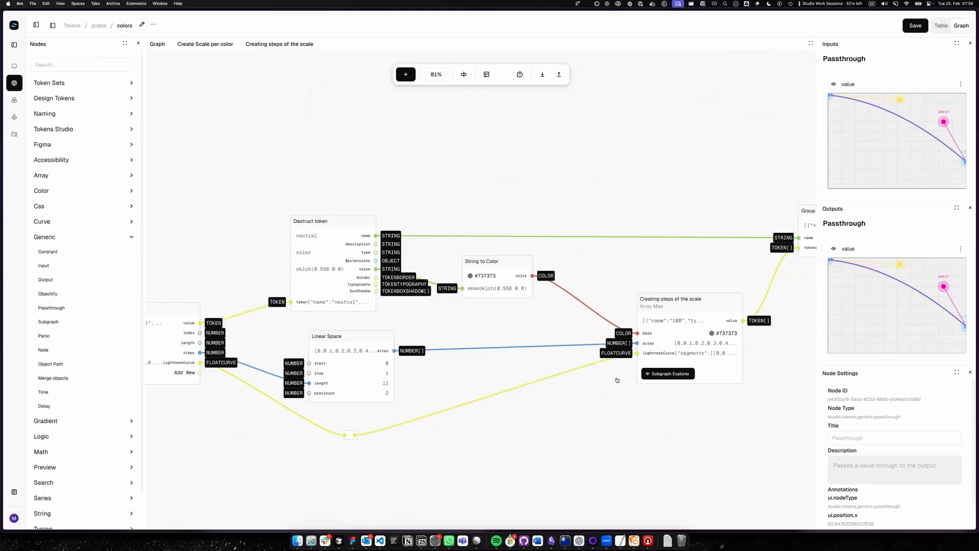
scroll(617, 380, "right", 2)
left_click(633, 362)
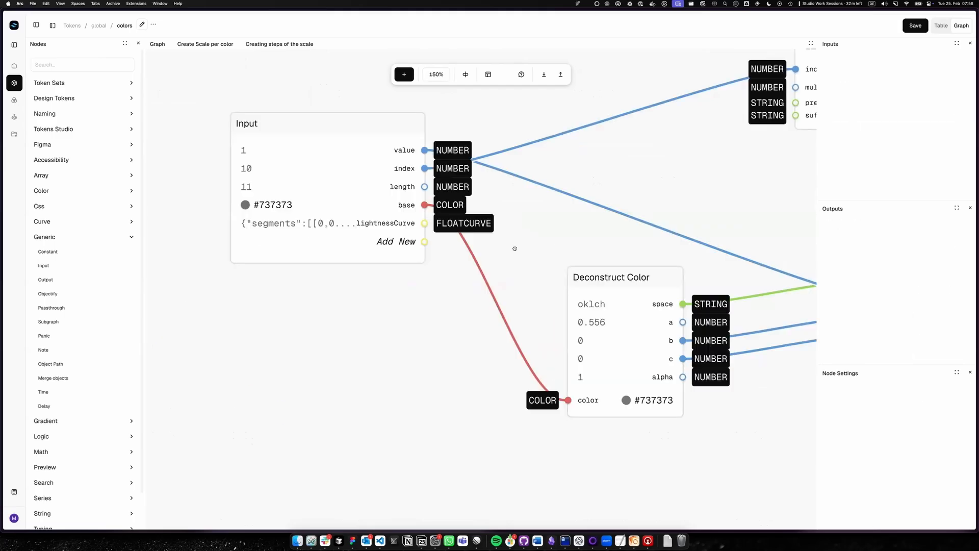
scroll(515, 248, "down", 3)
scroll(628, 416, "down", 2)
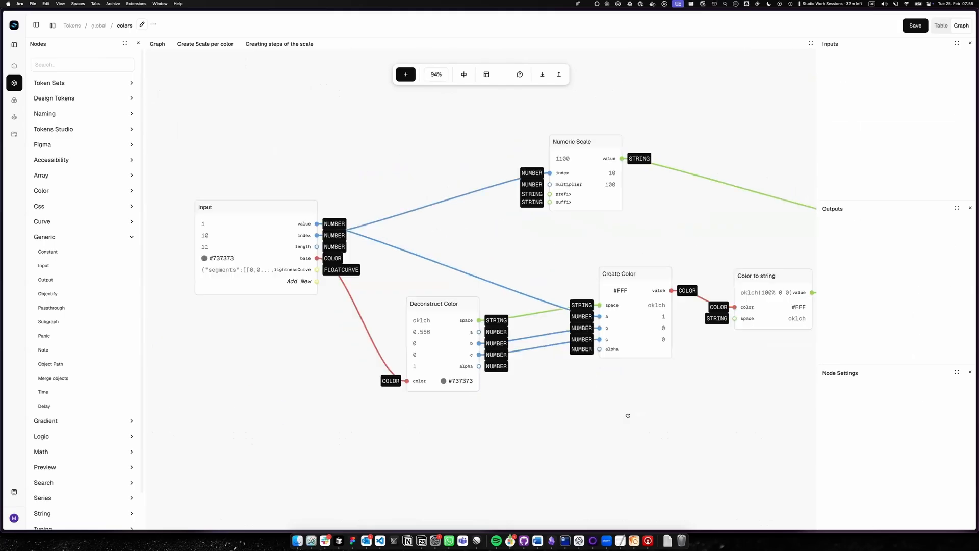
left_click_drag(628, 416, 561, 406)
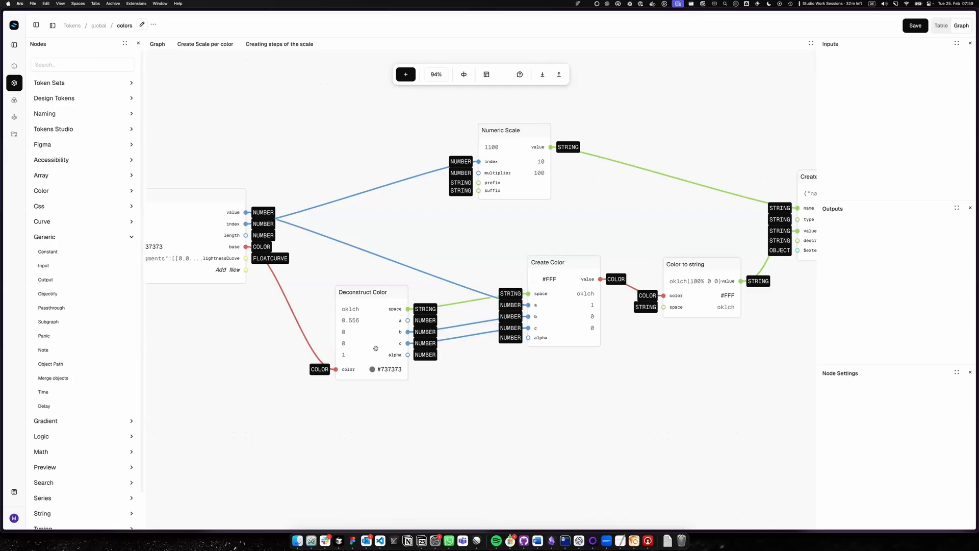
left_click_drag(240, 257, 395, 228)
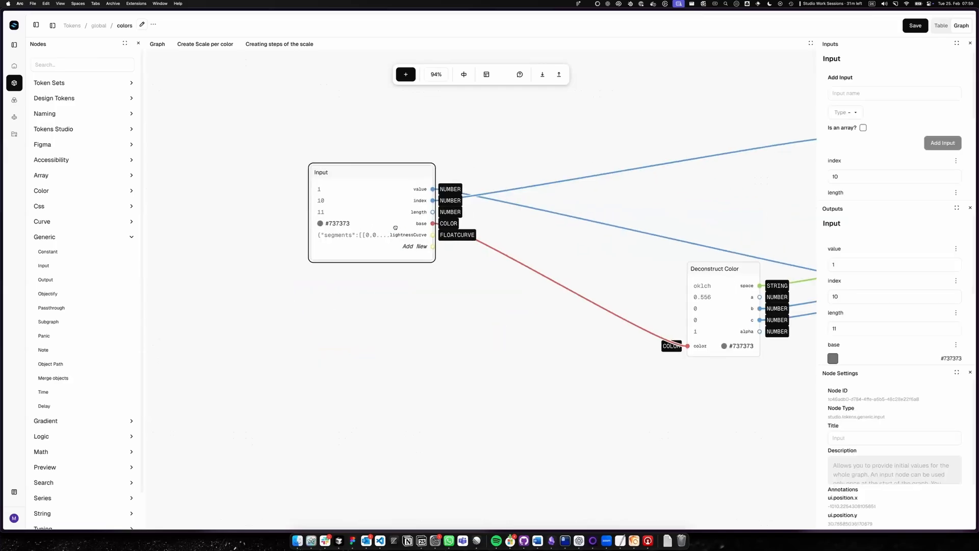
Step: Add a Sample Float Curve node after the Input and connect value to its x and lightnessCurve to its curve
left_click(106, 87)
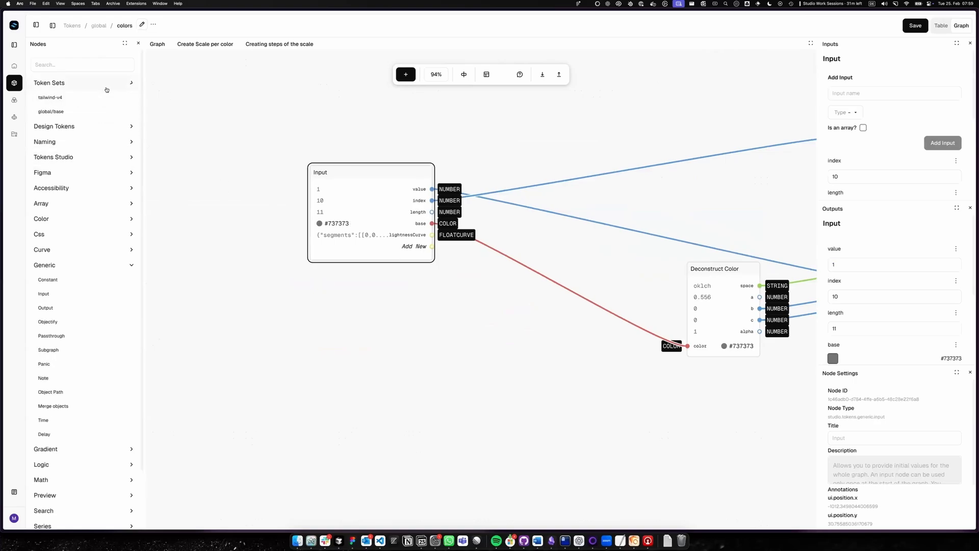
left_click(106, 88)
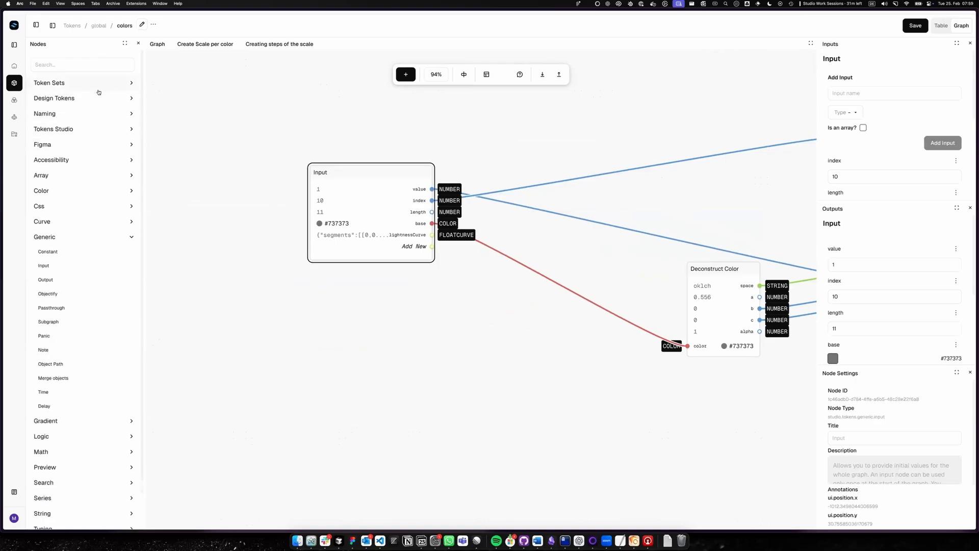
left_click(45, 234)
left_click(45, 223)
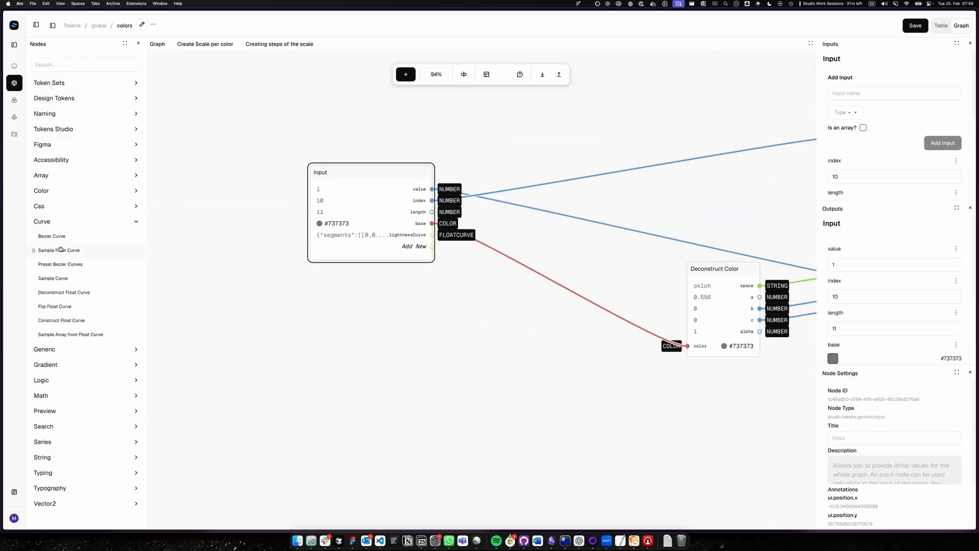
left_click_drag(59, 250, 590, 229)
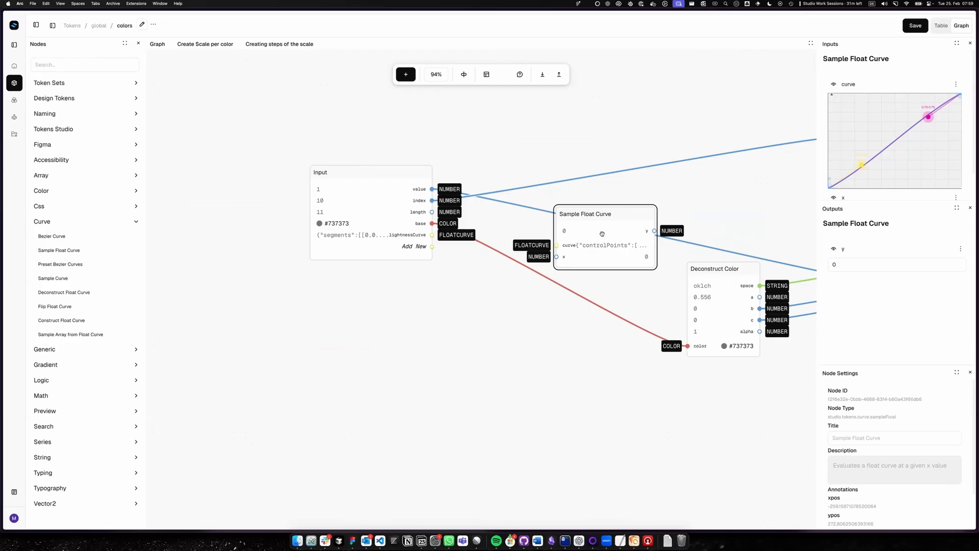
left_click_drag(433, 189, 556, 257)
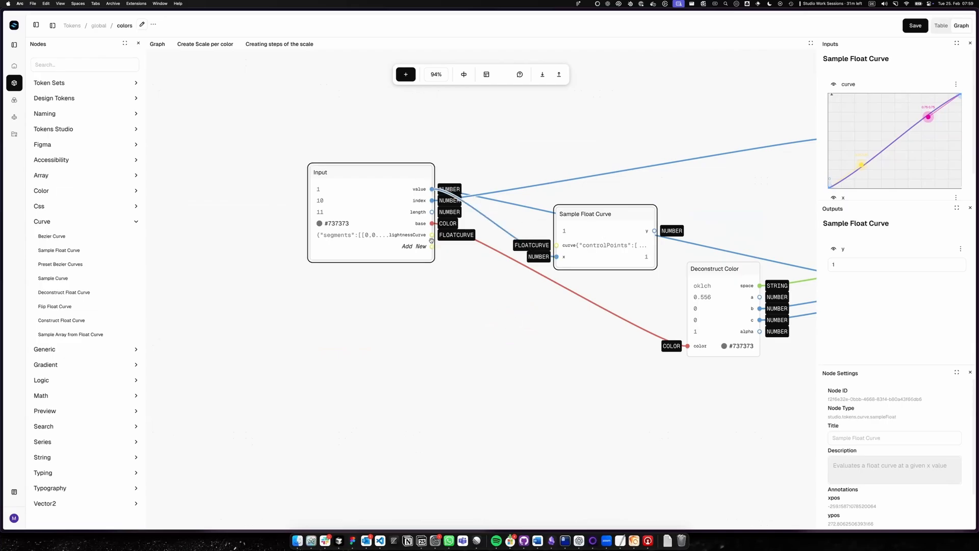
left_click_drag(431, 235, 557, 246)
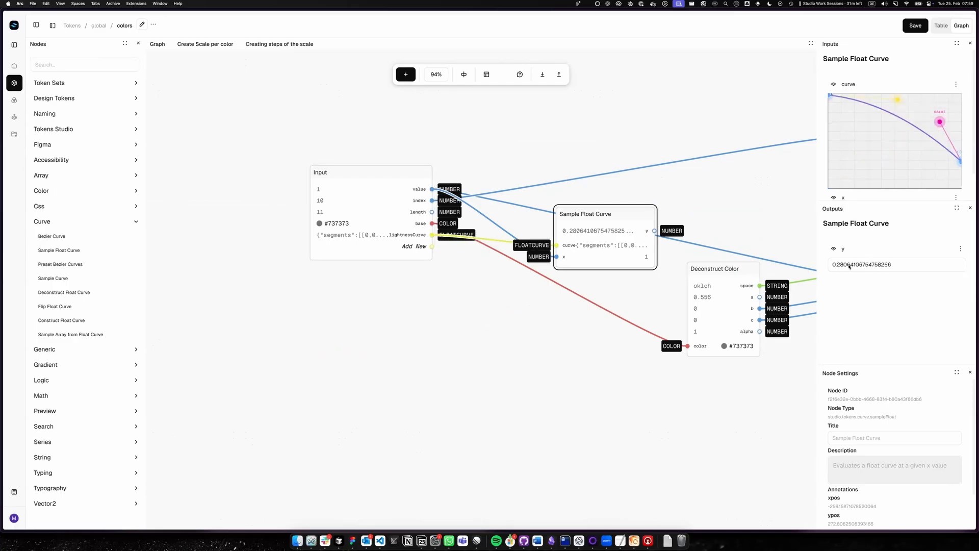
Step: Connect the Sample Float Curve's y output to Create Color's a input and place the node above Deconstruct Color
left_click_drag(755, 226, 521, 223)
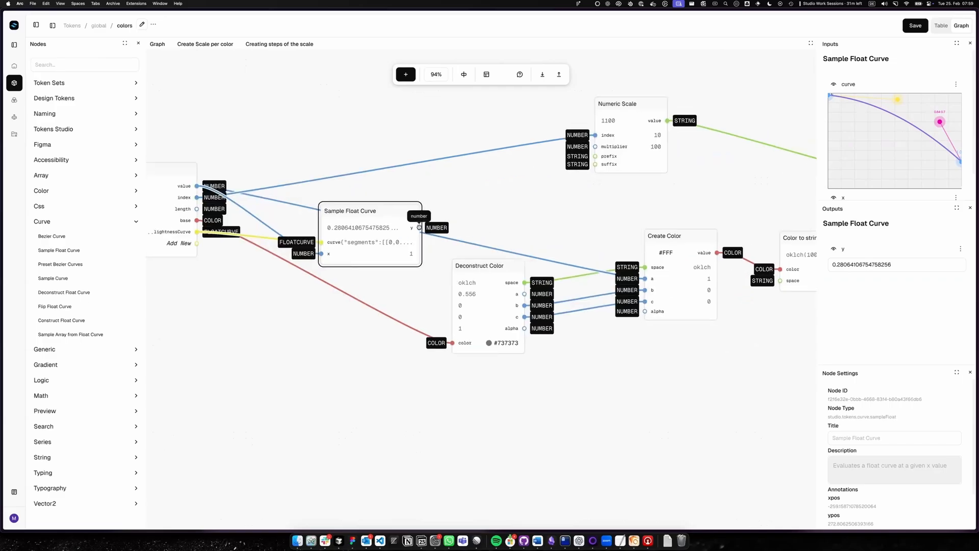
left_click_drag(420, 228, 645, 279)
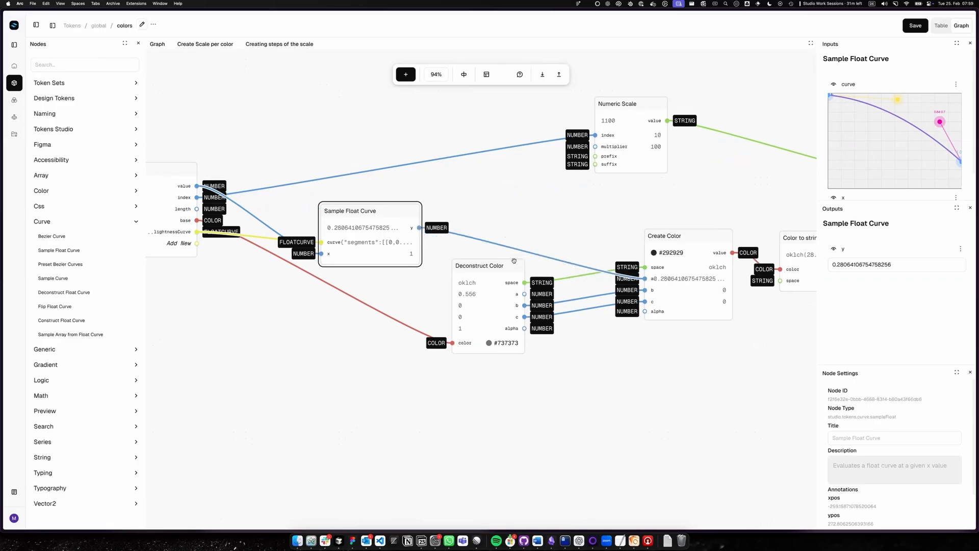
left_click_drag(355, 238, 466, 219)
left_click(699, 203)
left_click_drag(699, 203, 525, 208)
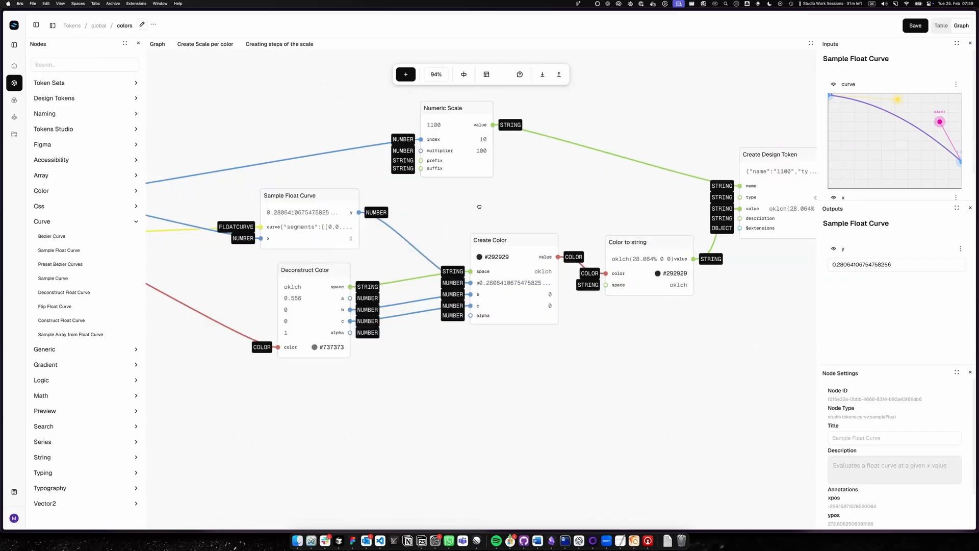
left_click_drag(668, 184, 601, 187)
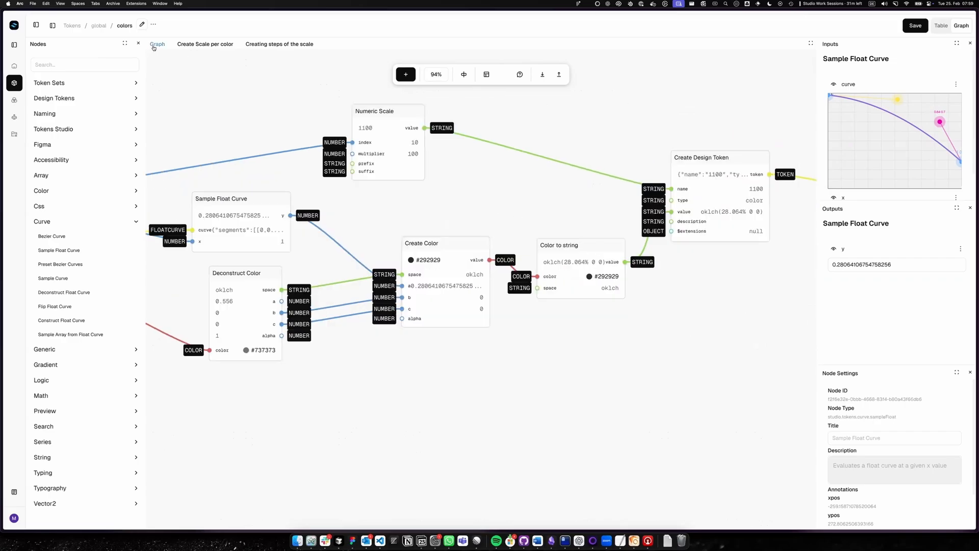
Step: Save the graph and review the generated color tokens in the table, from the red scale down to neutral
left_click(915, 25)
left_click(941, 27)
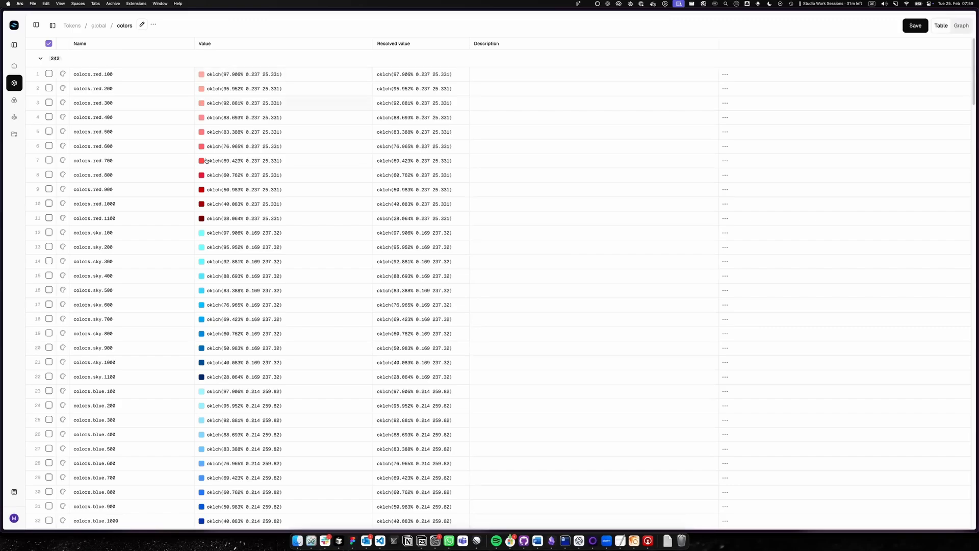
scroll(239, 220, "down", 20)
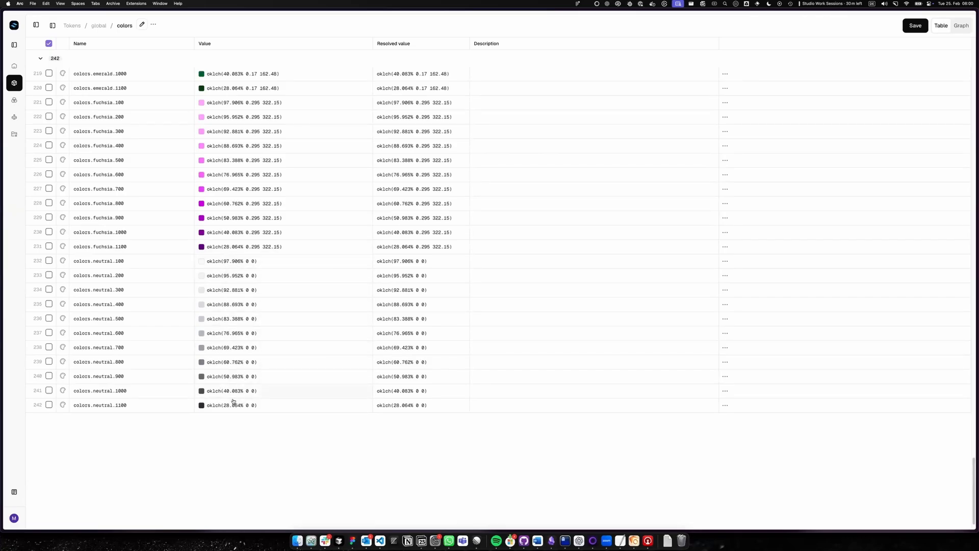
scroll(225, 265, "up", 20)
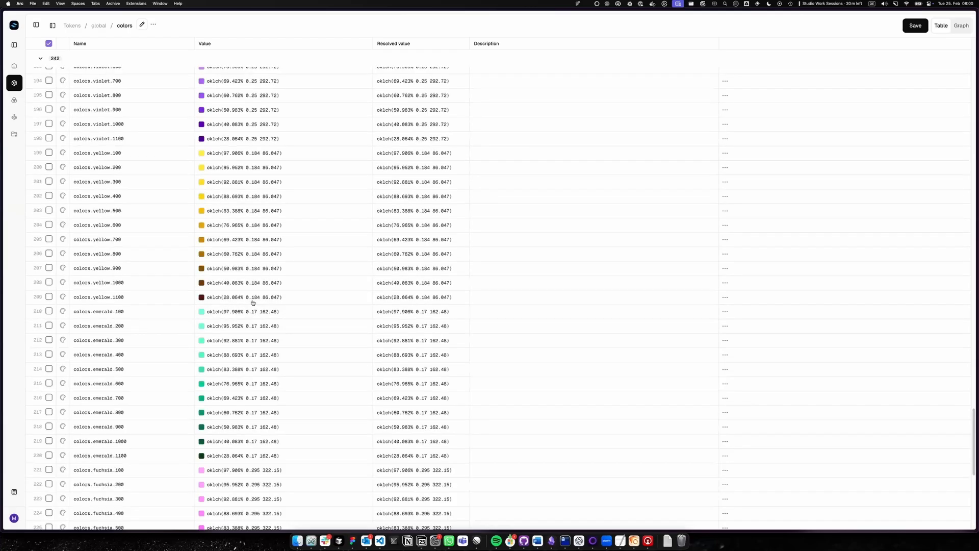
scroll(370, 277, "up", 5)
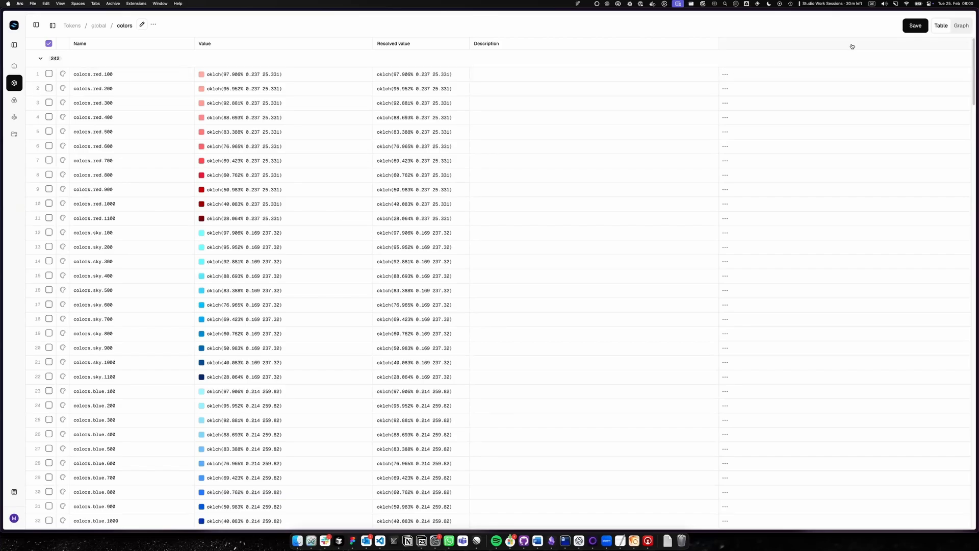
Step: Back in the graph, shift Deconstruct Color and Create Color slightly left and add a second Sample Float Curve node below them
left_click(962, 26)
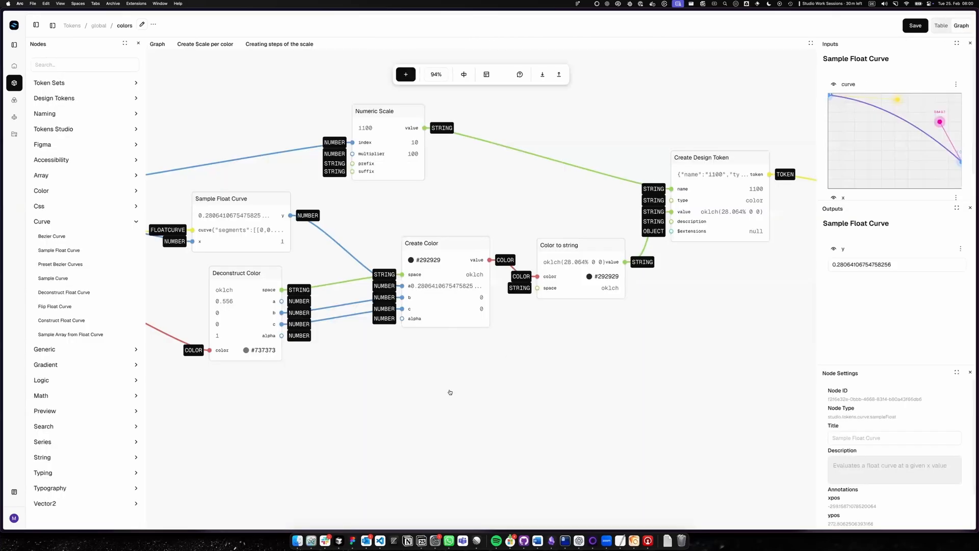
left_click_drag(452, 393, 522, 339)
left_click_drag(575, 304, 636, 262)
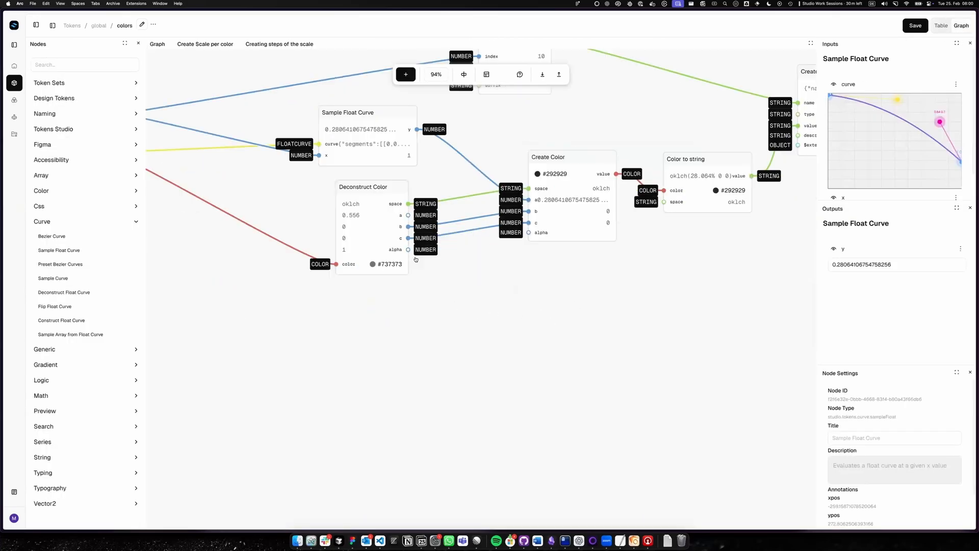
left_click_drag(376, 249, 349, 257)
left_click_drag(572, 222, 558, 226)
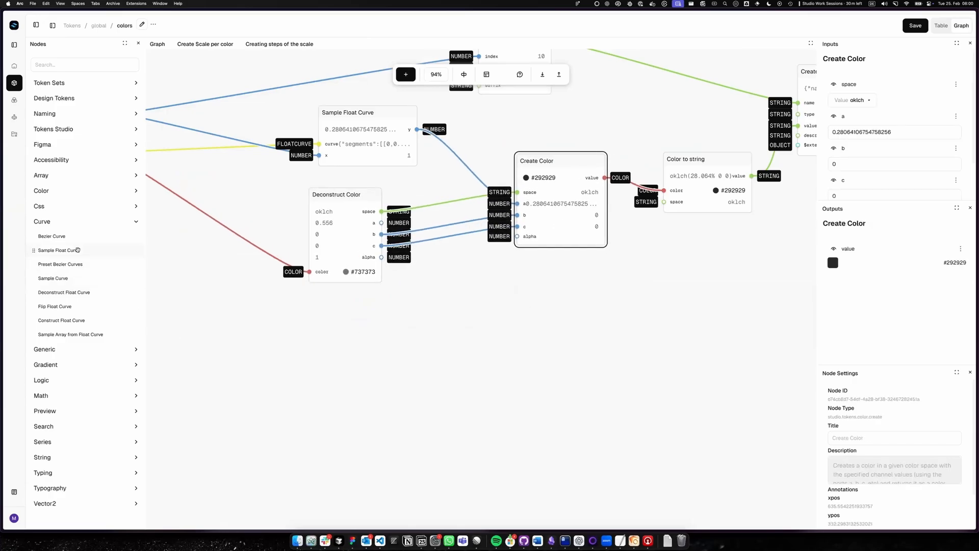
left_click_drag(71, 249, 416, 355)
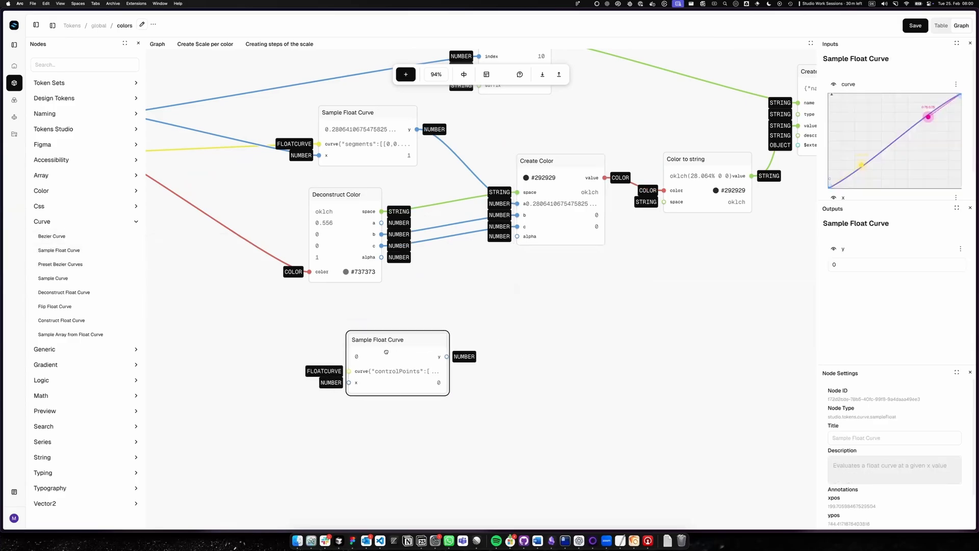
Step: Shape the second Sample Float Curve into an arch with both ends at 0 and handles straight above them, peaking around 1
left_click_drag(959, 96, 965, 195)
left_click_drag(862, 165, 846, 91)
scroll(890, 148, "down", 5)
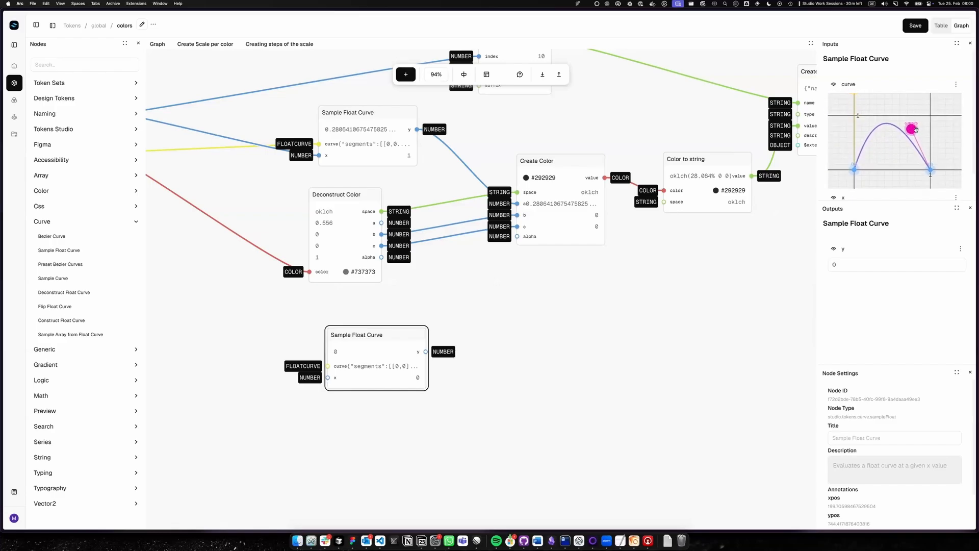
left_click_drag(911, 129, 931, 107)
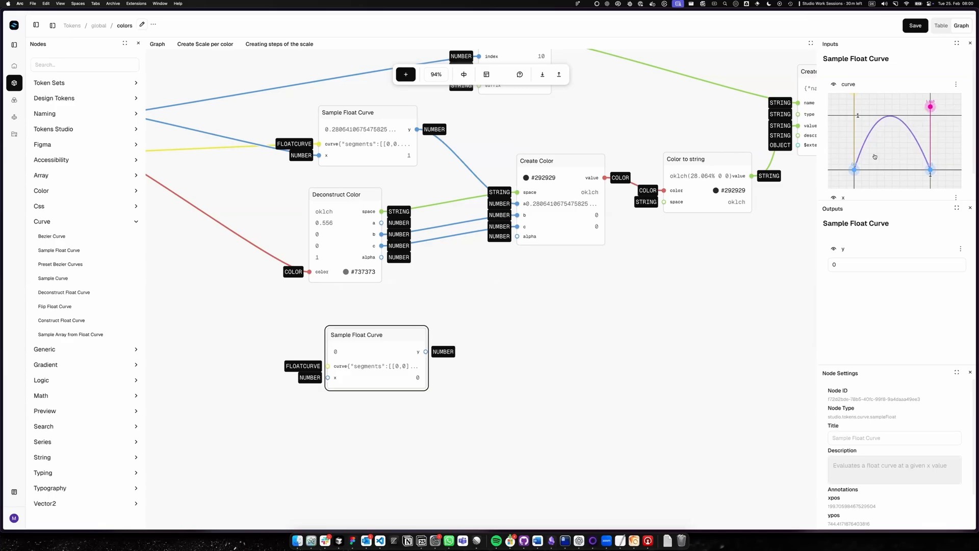
scroll(889, 176, "down", 2)
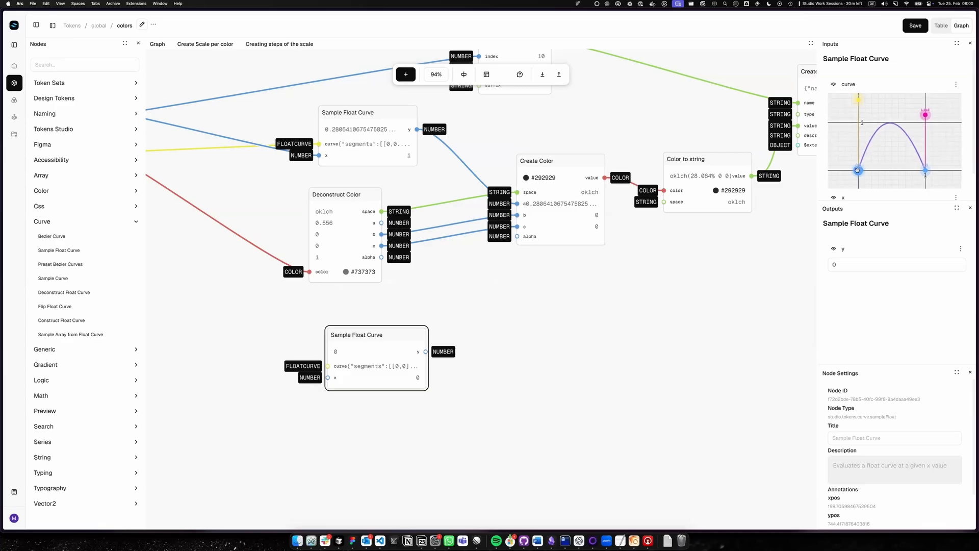
Step: Raise both endpoints of the arched curve slightly above zero, the start to about 0.08 and the end a little higher
left_click_drag(857, 171, 856, 166)
left_click_drag(927, 171, 927, 162)
scroll(897, 158, "up", 2)
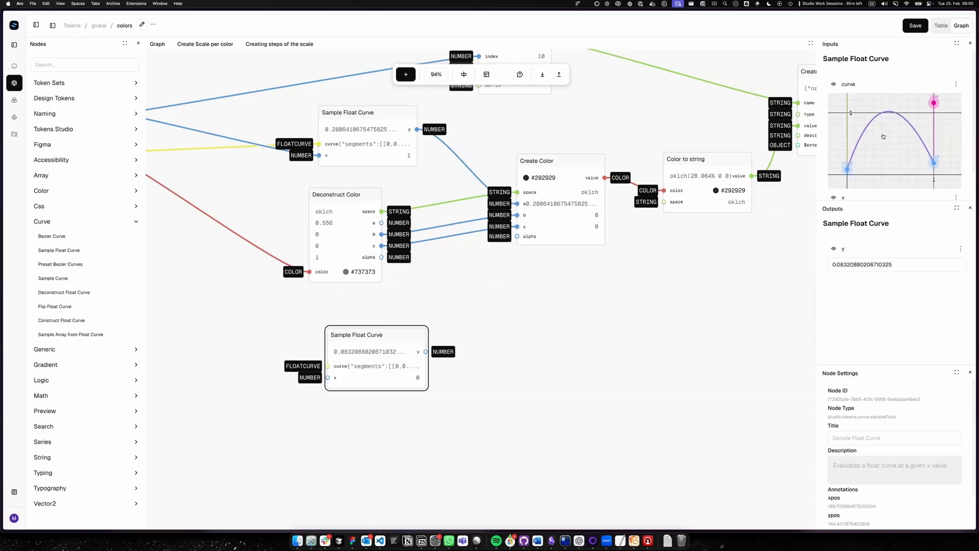
scroll(885, 140, "down", 1)
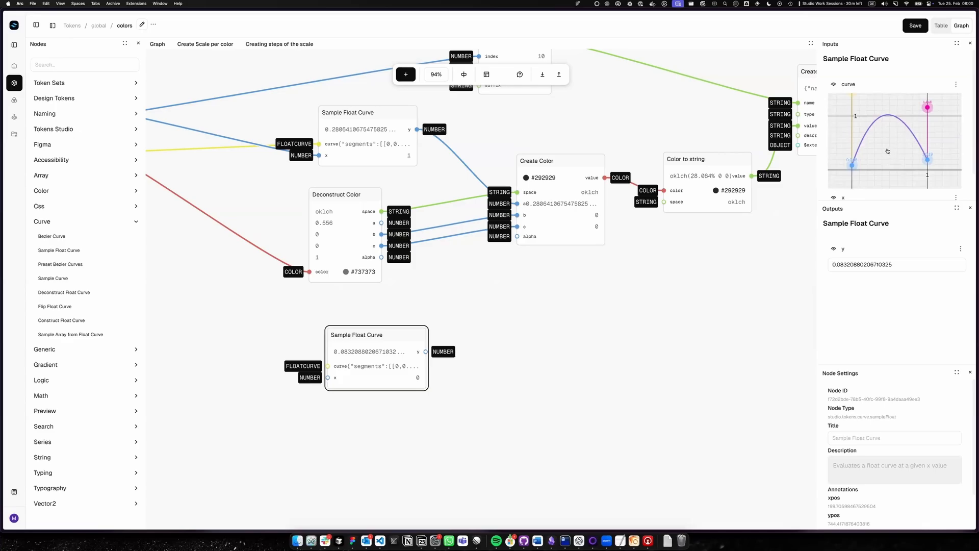
left_click_drag(887, 151, 890, 166)
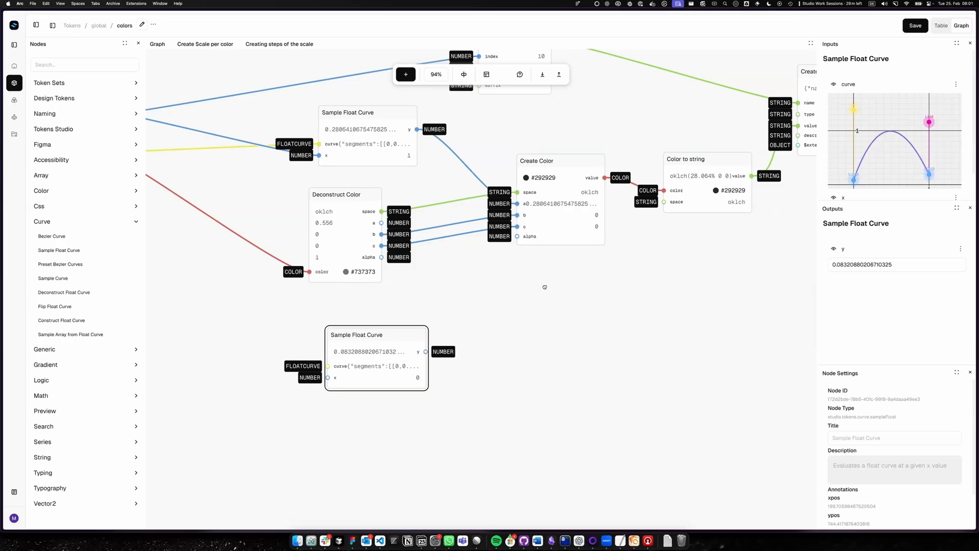
Step: Move the Deconstruct Color and Input nodes further left to make room before the Sample Float Curve nodes
scroll(510, 275, "left", 5)
left_click(571, 226)
scroll(473, 227, "left", 3)
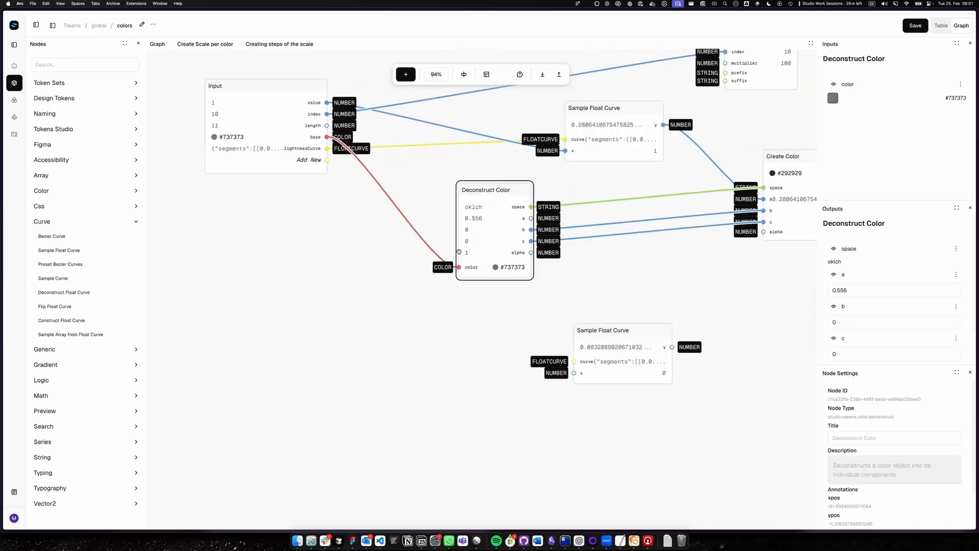
scroll(459, 251, "left", 4)
scroll(459, 251, "up", 3)
left_click_drag(459, 253, 220, 244)
left_click_drag(683, 353, 466, 350)
left_click(666, 434)
Step: Move the lightness Sample Float Curve node below Deconstruct Color, just left of the second Sample Float Curve
scroll(662, 433, "right", 3)
scroll(662, 433, "down", 2)
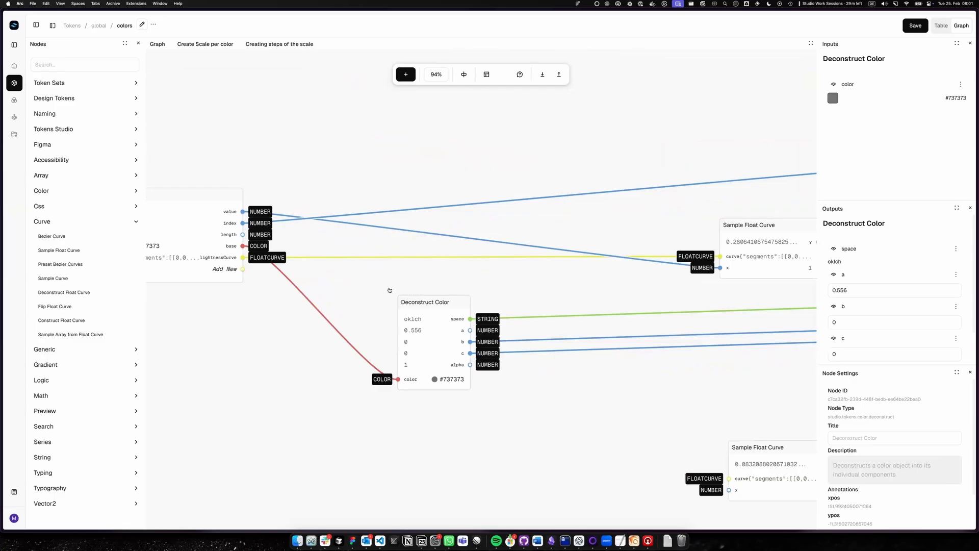
scroll(390, 290, "right", 5)
scroll(390, 290, "down", 3)
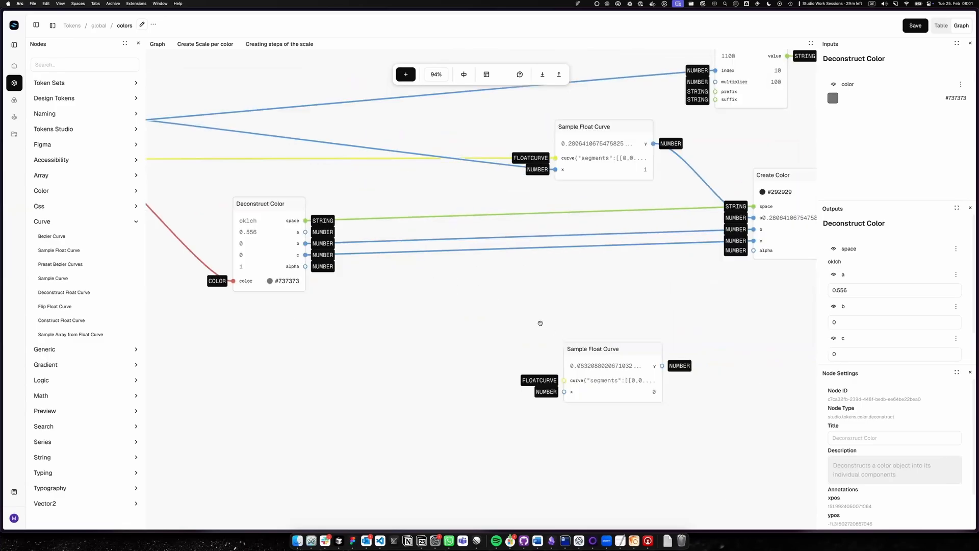
scroll(541, 323, "right", 2)
scroll(540, 323, "down", 1)
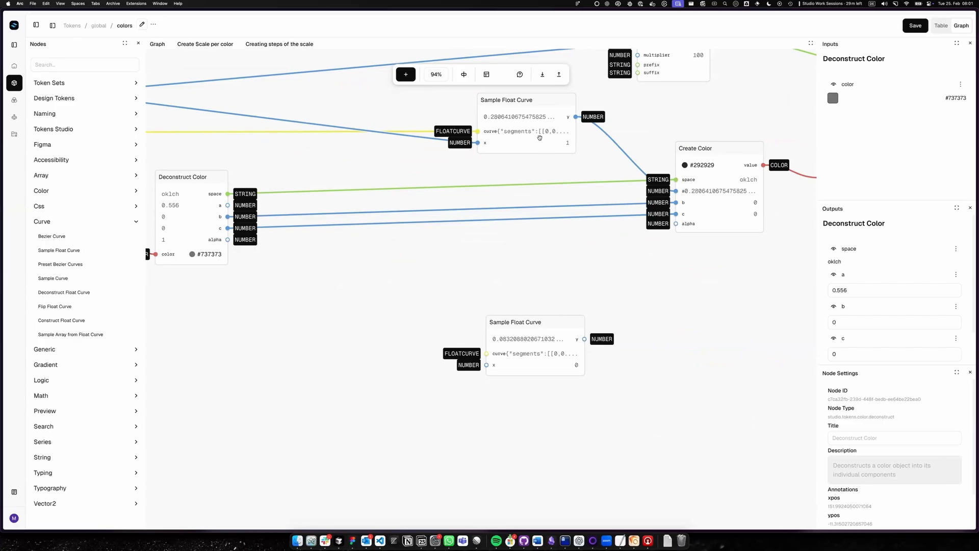
left_click_drag(540, 137, 472, 148)
left_click_drag(470, 257, 493, 283)
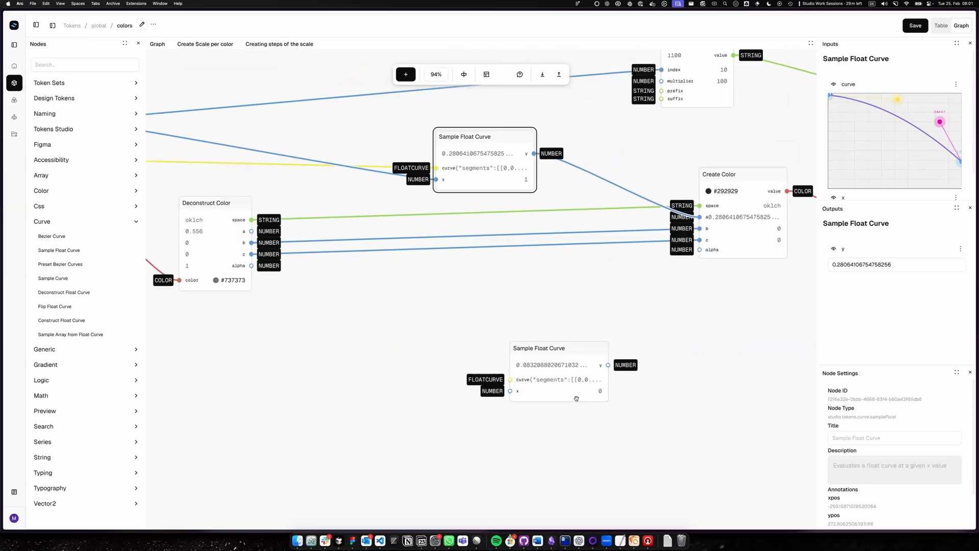
left_click_drag(425, 158, 571, 408)
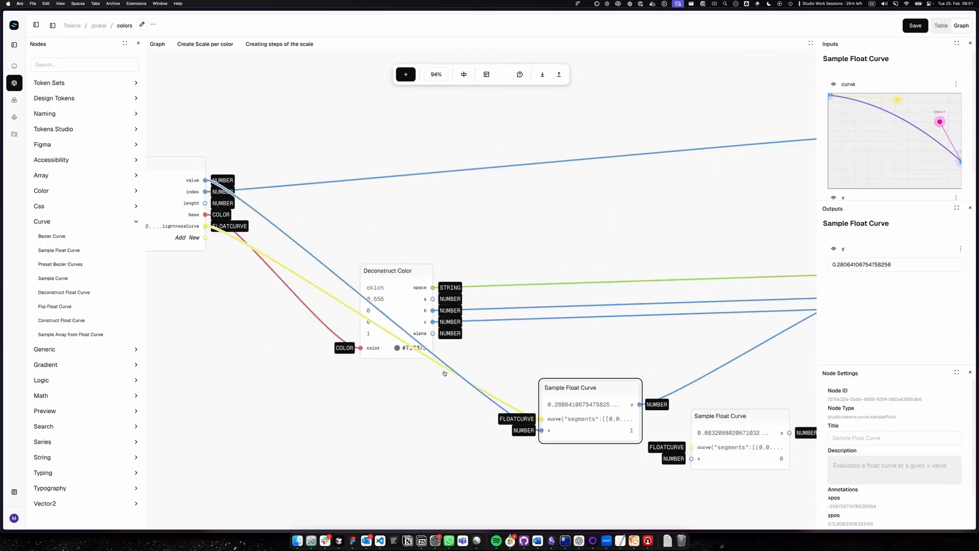
Step: Add a Passthrough on the value-to-x connection and place it below, moving the lightness Sample Float Curve directly under Deconstruct Color
double_click(439, 363)
left_click_drag(439, 362, 343, 455)
left_click_drag(579, 424, 427, 420)
left_click_drag(347, 454, 328, 465)
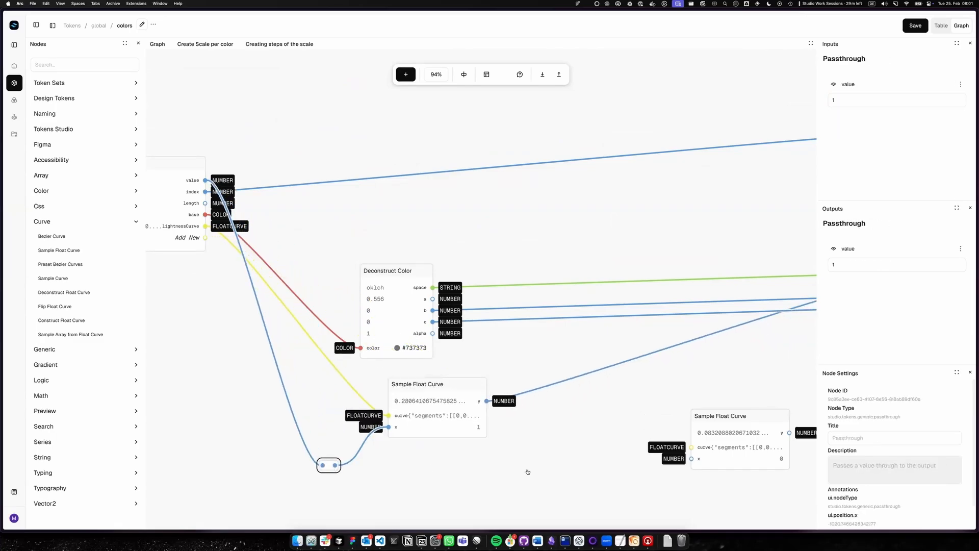
Step: Connect the Passthrough to the arched Sample Float Curve's x input and align that node directly beneath the lightness curve node
left_click_drag(526, 472, 544, 455)
left_click_drag(745, 342, 446, 387)
left_click_drag(379, 374, 437, 414)
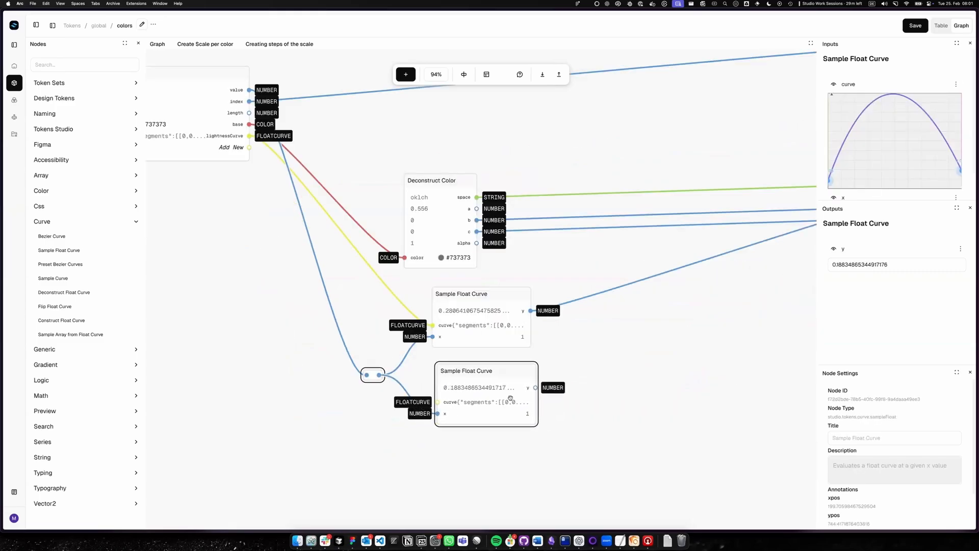
scroll(644, 372, "right", 5)
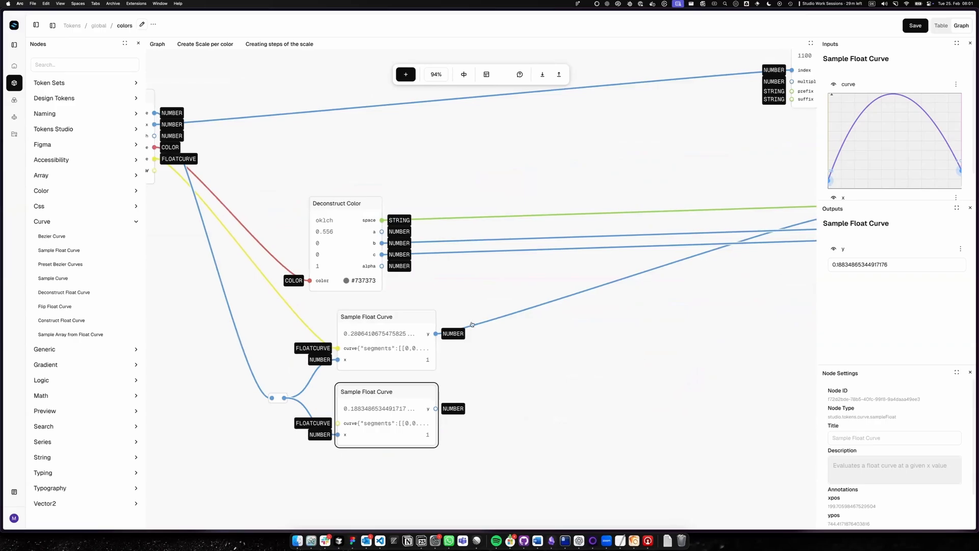
Step: Add a Math Range Mapping node to the right of the arched Sample Float Curve
left_click(88, 225)
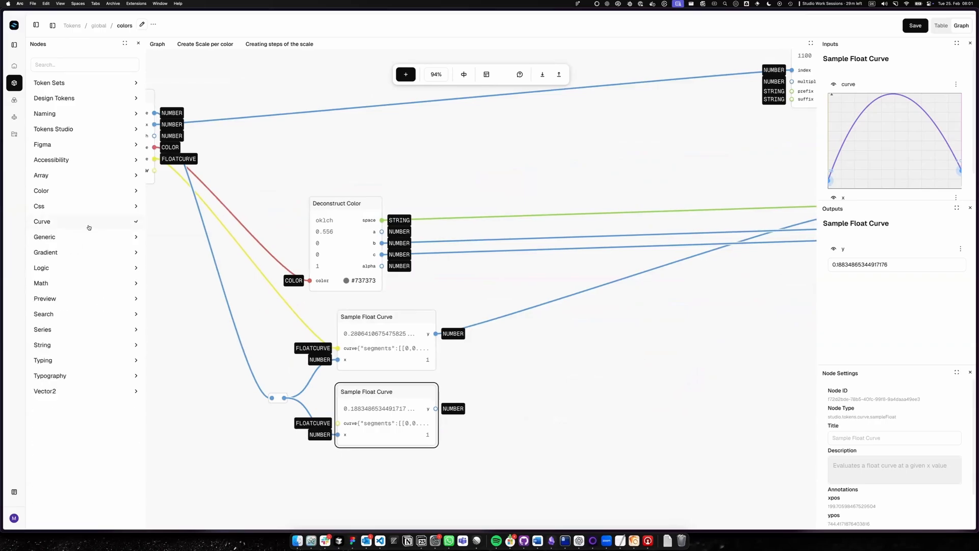
left_click(66, 282)
scroll(72, 376, "down", 3)
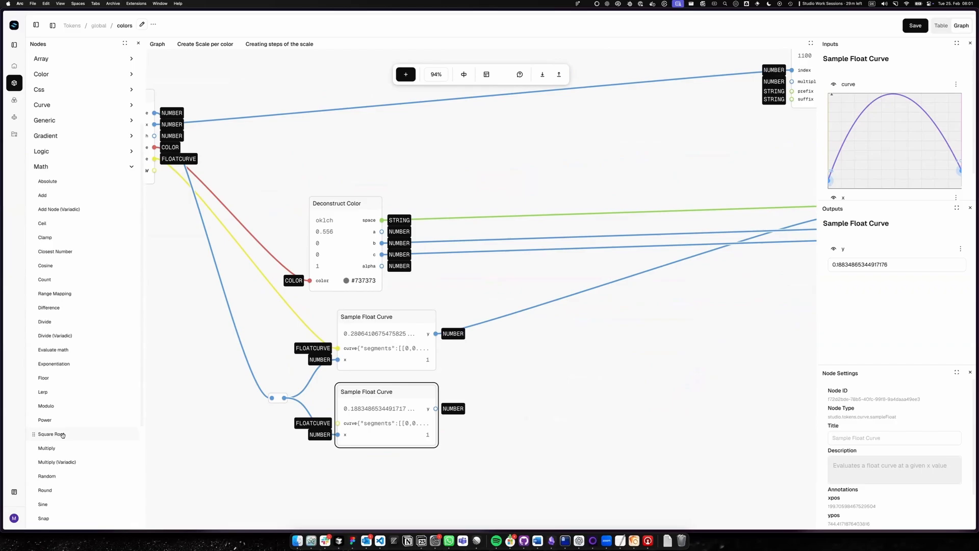
scroll(64, 370, "down", 1)
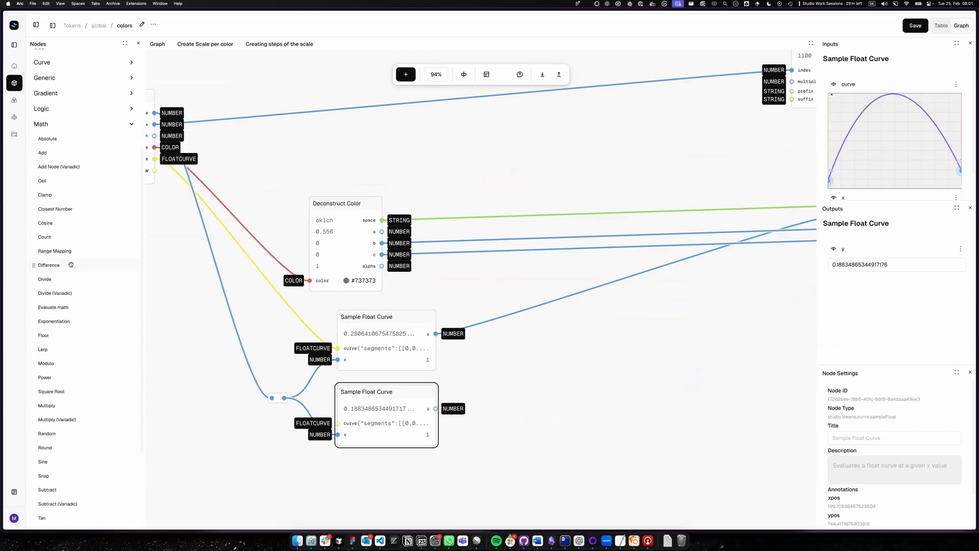
left_click_drag(54, 250, 596, 371)
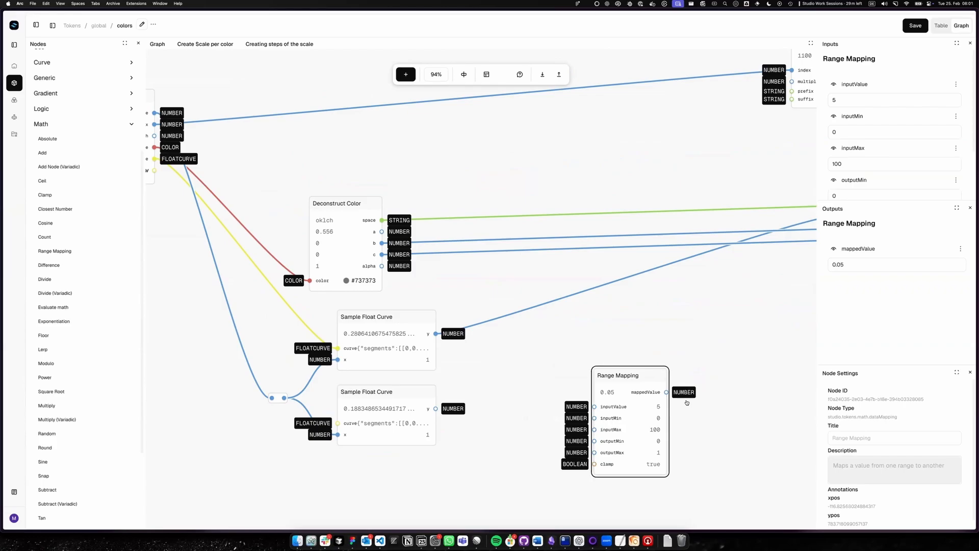
Step: Set the Range Mapping node's inputMax to 1
left_click(843, 128)
double_click(852, 164)
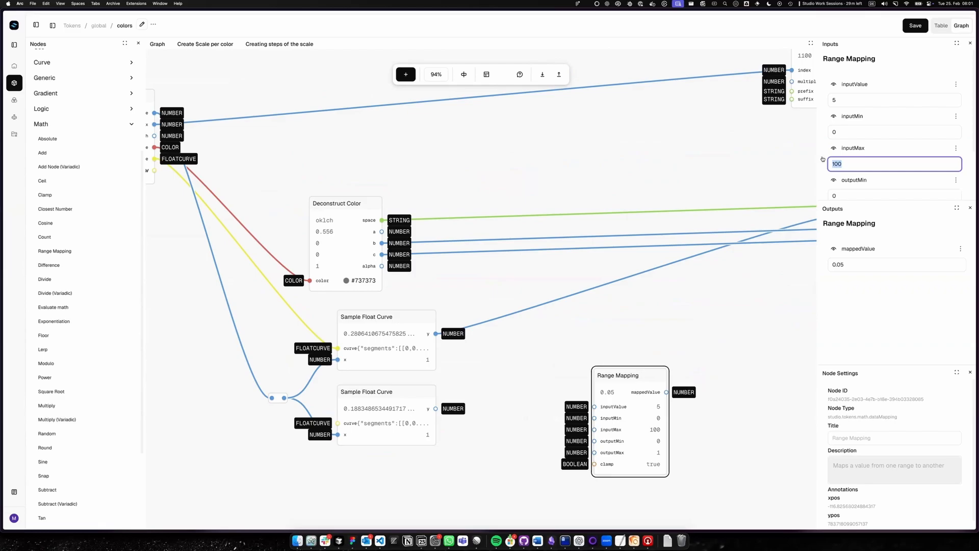
type("1")
scroll(846, 159, "down", 2)
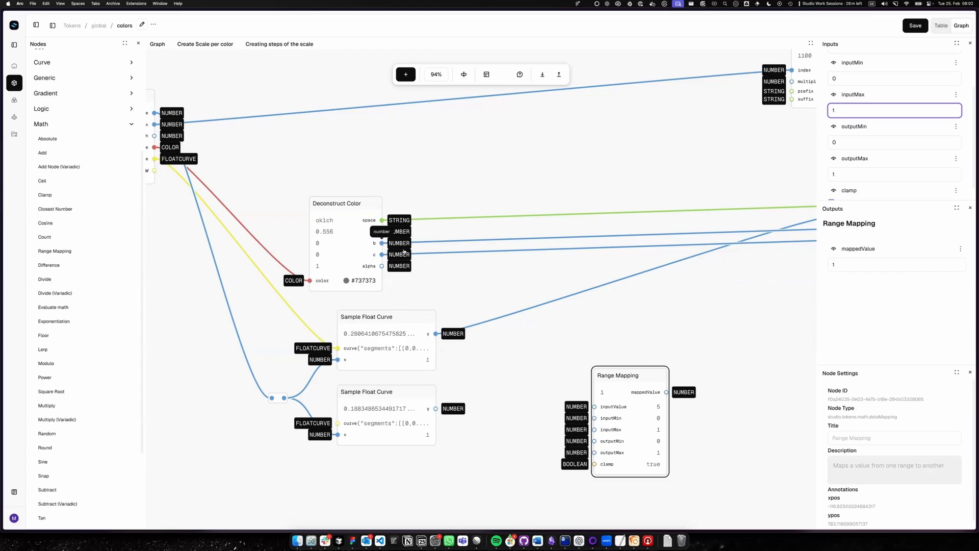
Step: Connect Deconstruct Color's b output to Range Mapping's outputMax, and the arched curve's y output to its inputValue
left_click_drag(382, 242, 640, 426)
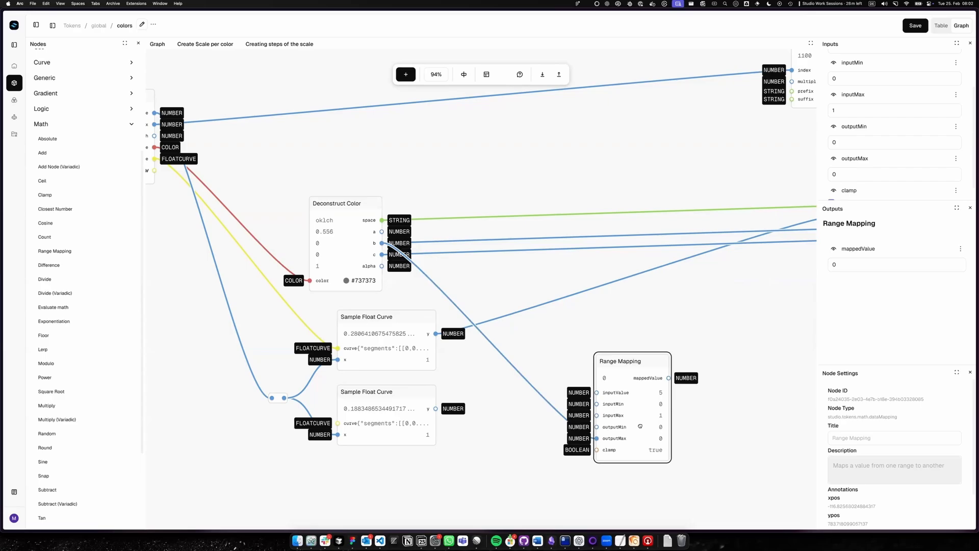
left_click(486, 277)
left_click(358, 257)
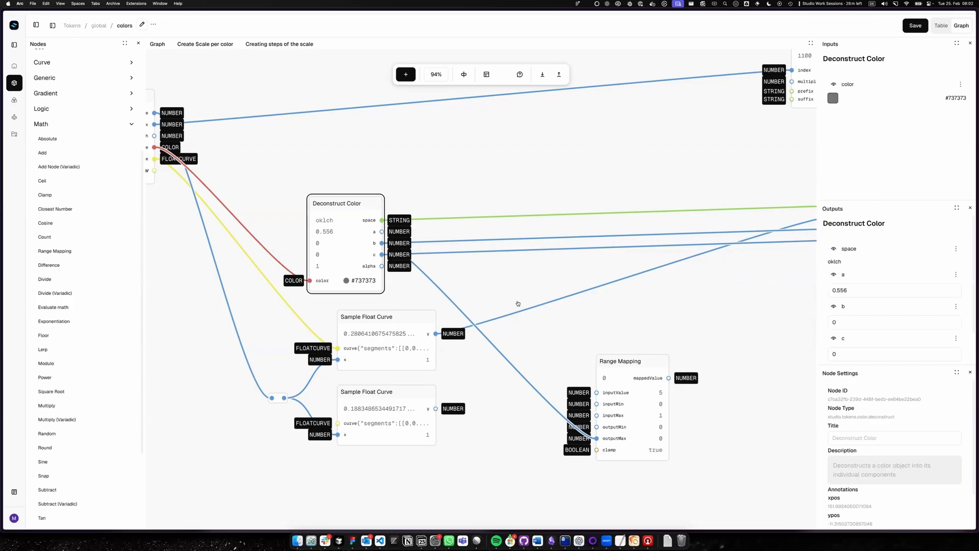
left_click_drag(653, 396, 649, 391)
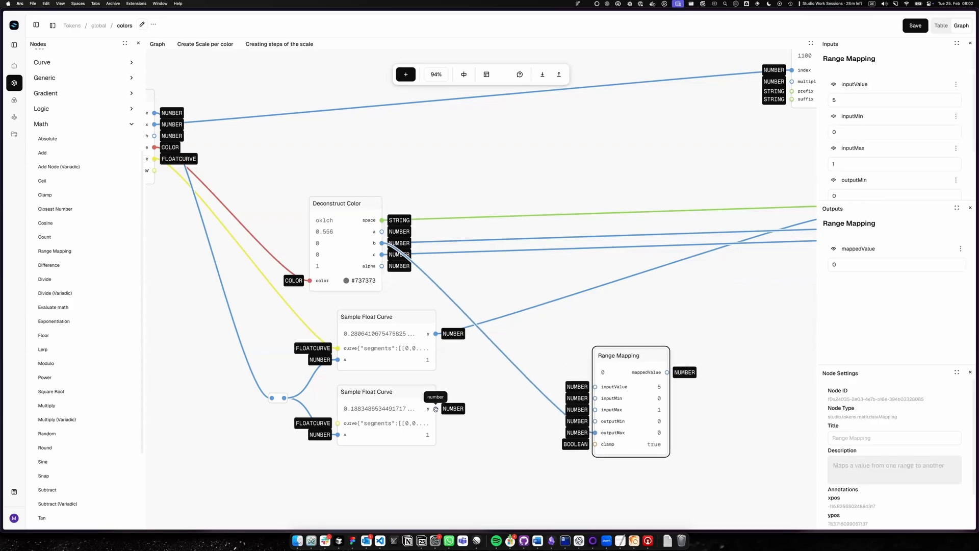
left_click_drag(437, 409, 590, 389)
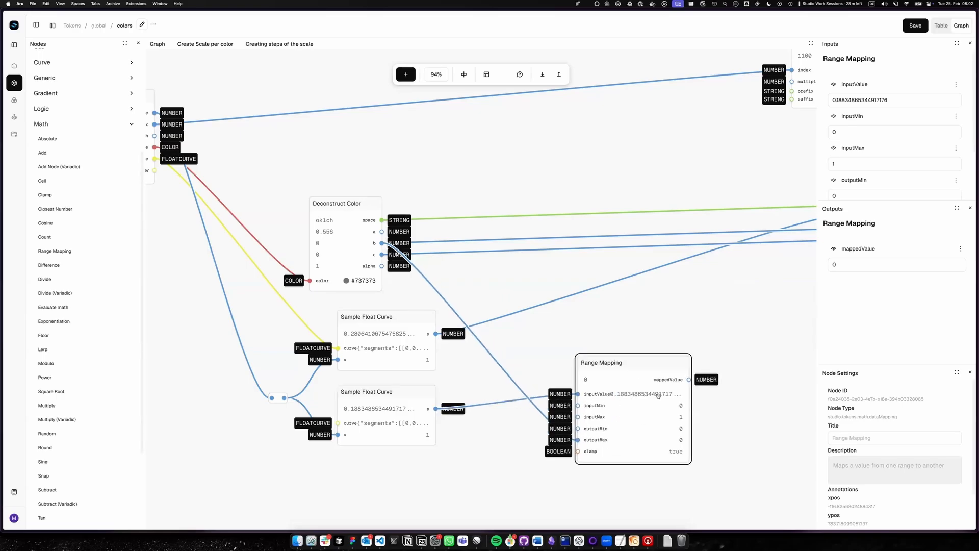
Step: Connect Range Mapping's mappedValue to Create Color's b input and tidy the Range Mapping node's position beside the curves
left_click_drag(722, 338, 525, 393)
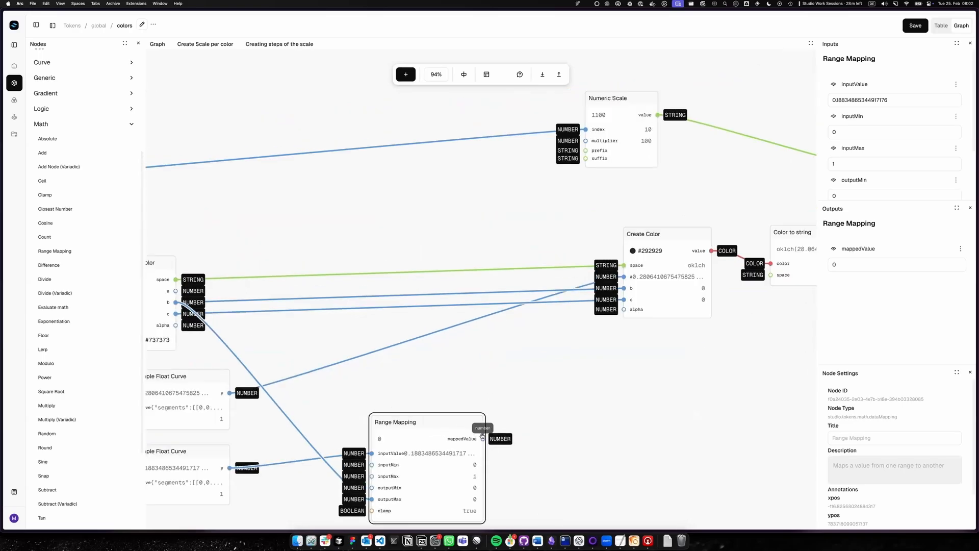
left_click_drag(482, 438, 623, 288)
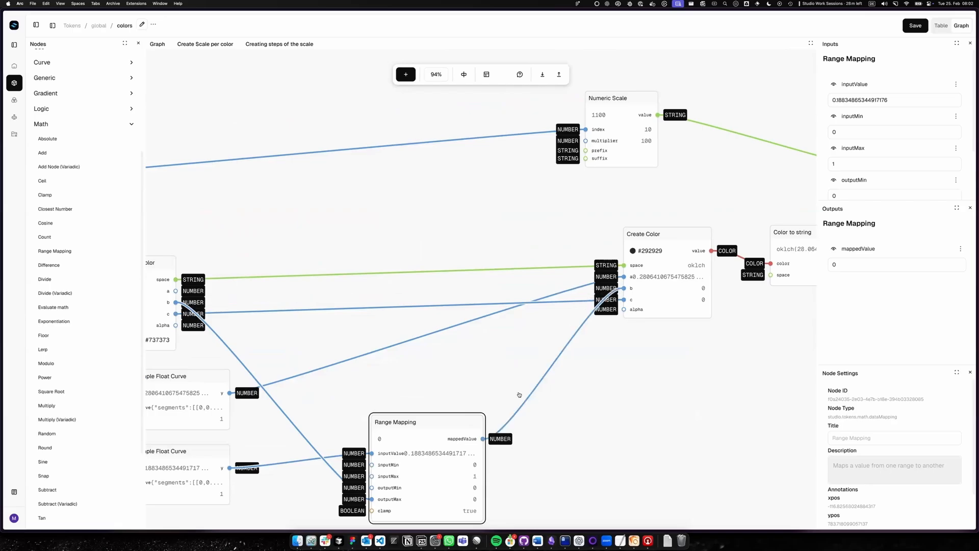
left_click_drag(466, 438, 479, 411)
left_click_drag(257, 352, 399, 302)
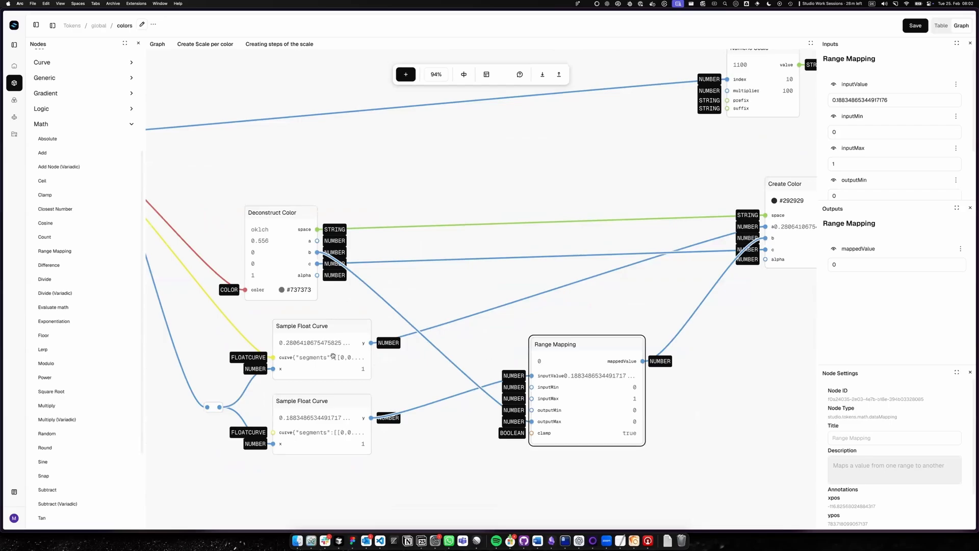
left_click_drag(635, 305, 531, 322)
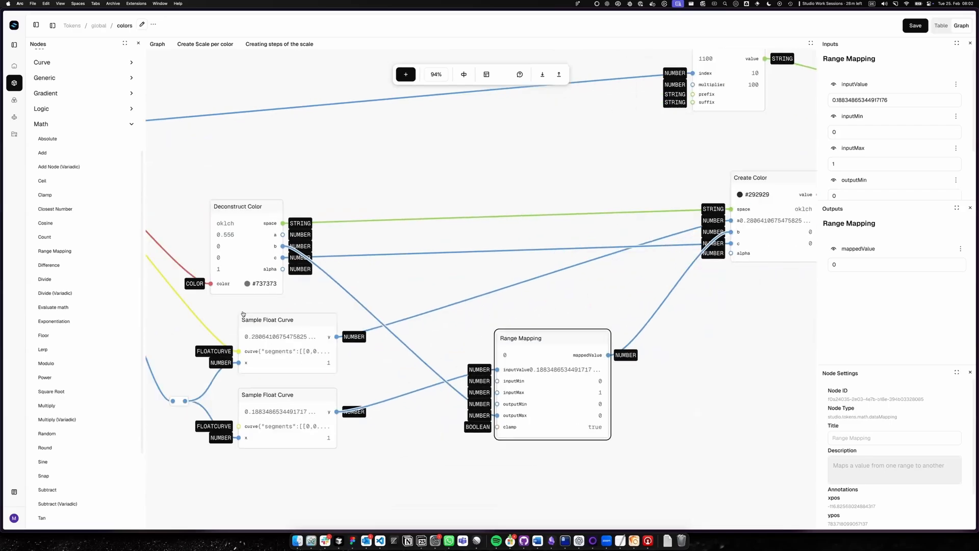
scroll(471, 373, "left", 1)
left_click_drag(557, 360, 557, 377)
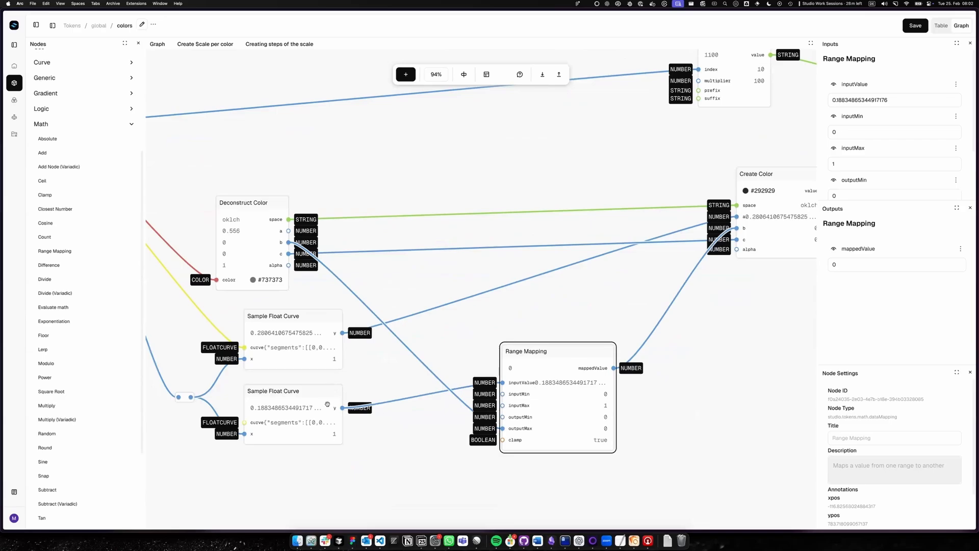
scroll(295, 401, "right", 1)
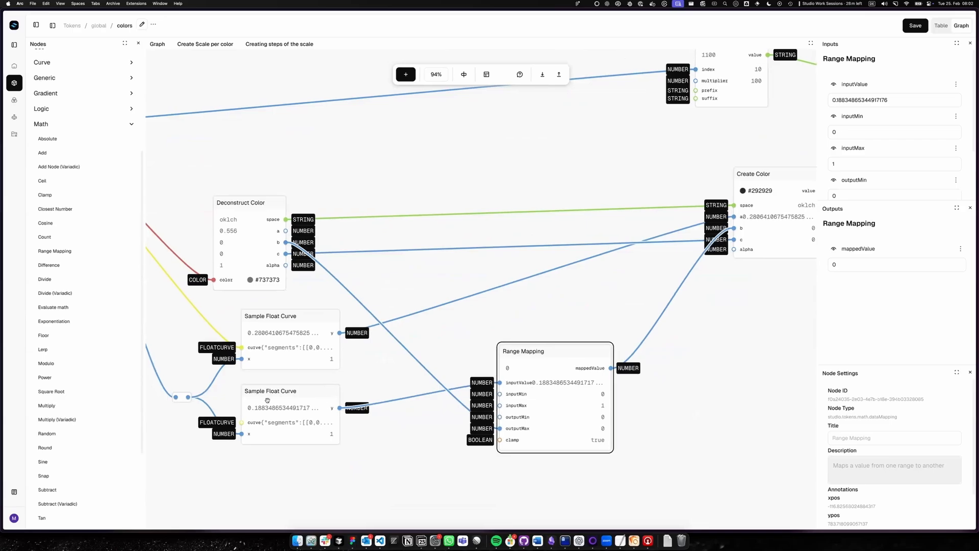
Step: Save the graph and review the generated red, sky, blue and cyan scales in the token table
left_click(283, 399)
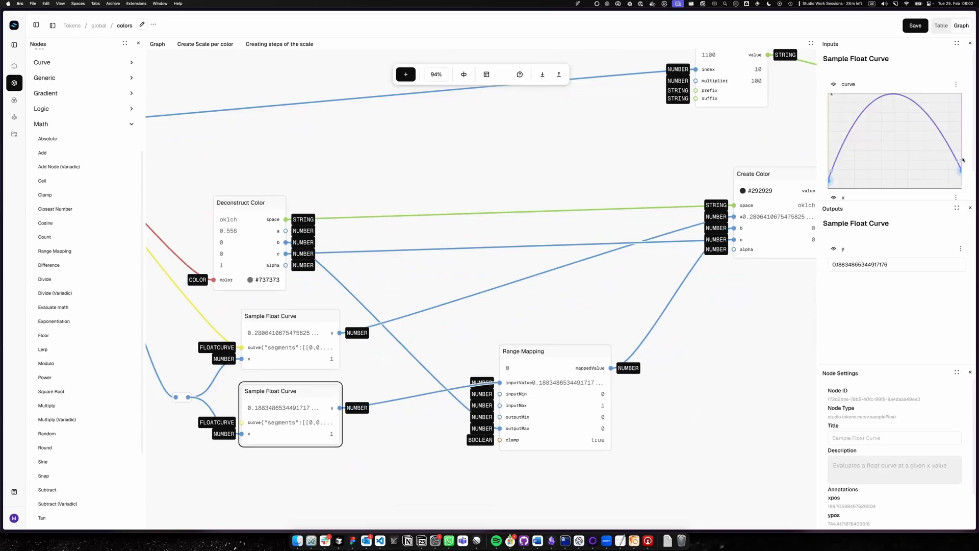
left_click(913, 27)
left_click(940, 27)
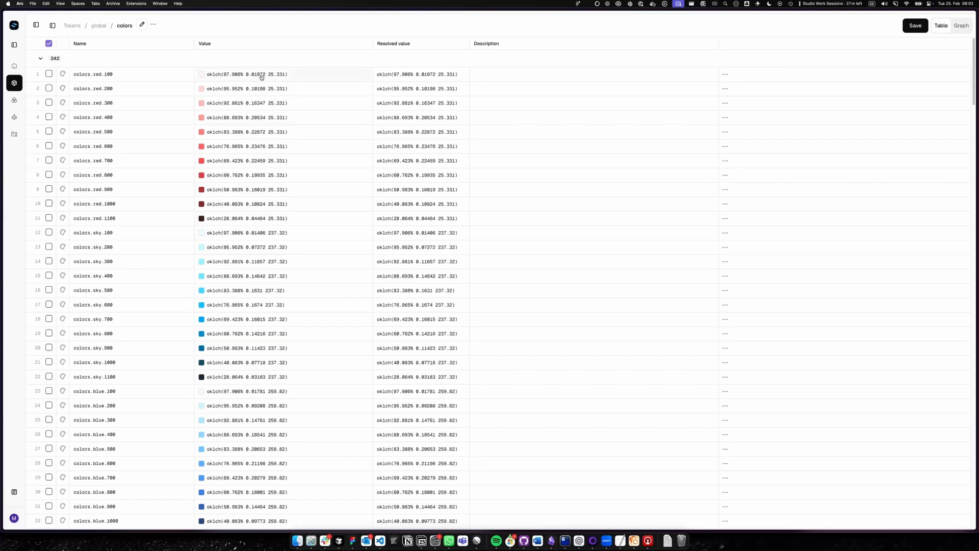
scroll(253, 217, "down", 1)
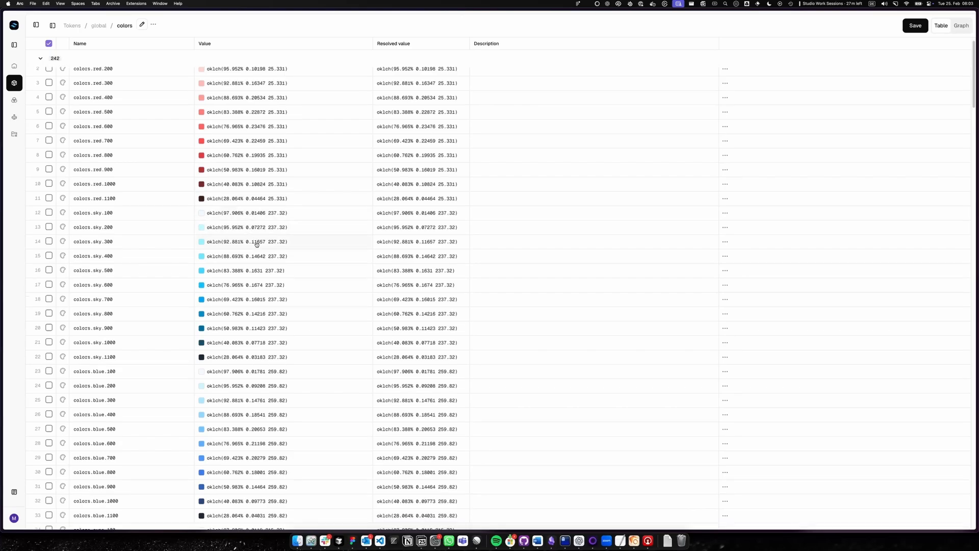
scroll(260, 244, "down", 2)
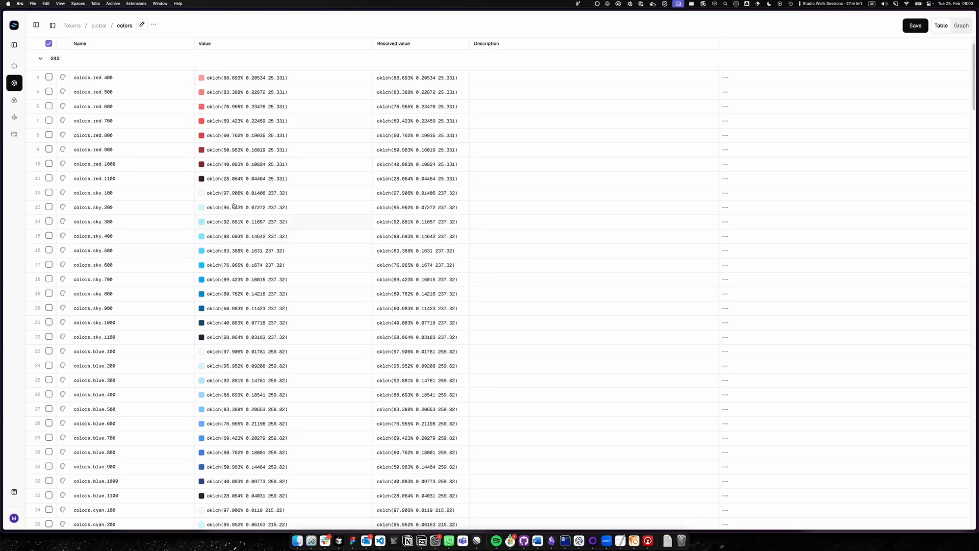
scroll(263, 339, "down", 4)
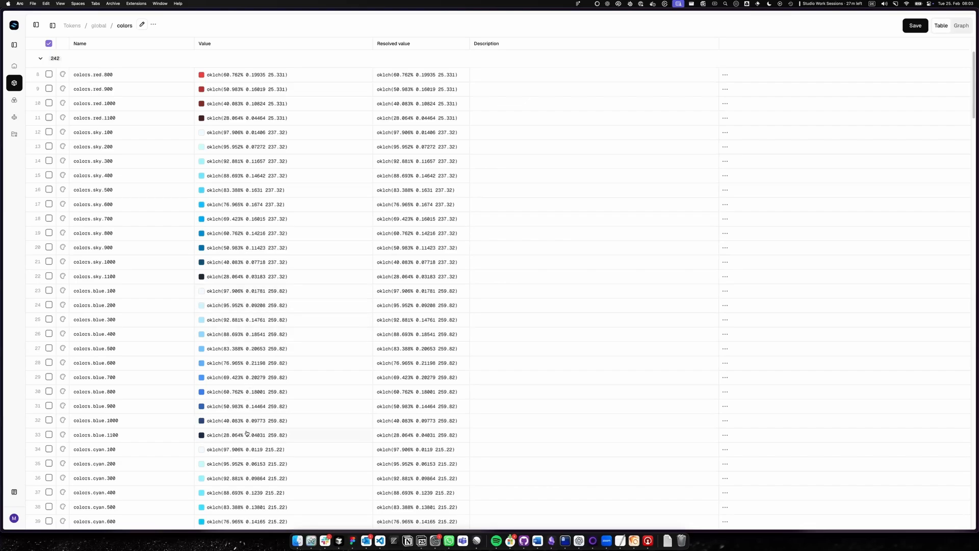
Step: Lower the arched curve's start endpoint to just above zero in the graph and compare it with the lightness curve
left_click(961, 26)
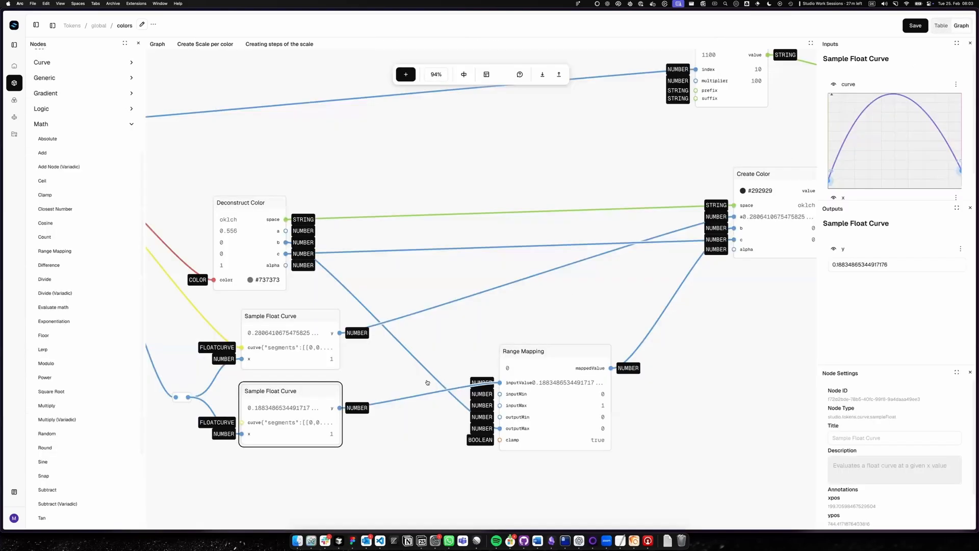
left_click_drag(829, 180, 828, 185)
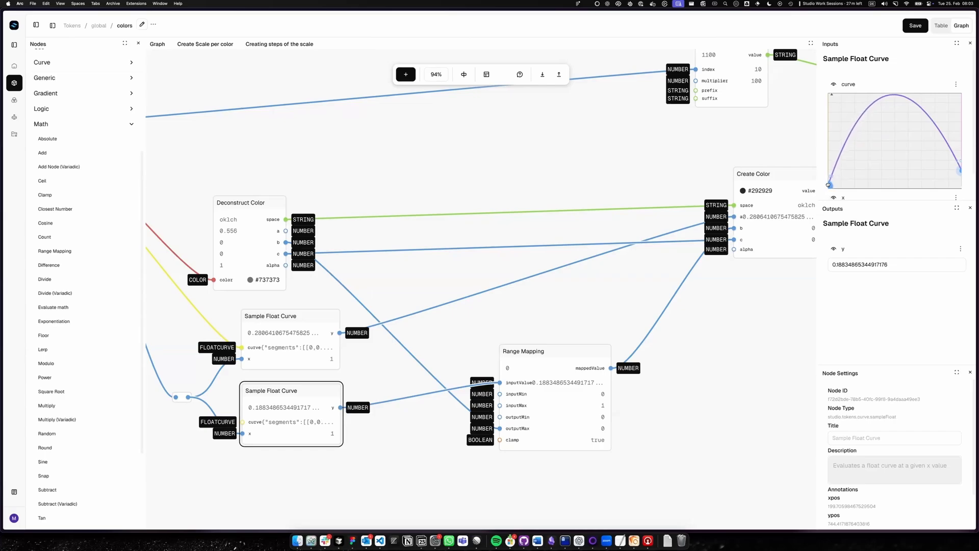
left_click(473, 339)
left_click_drag(448, 336, 584, 327)
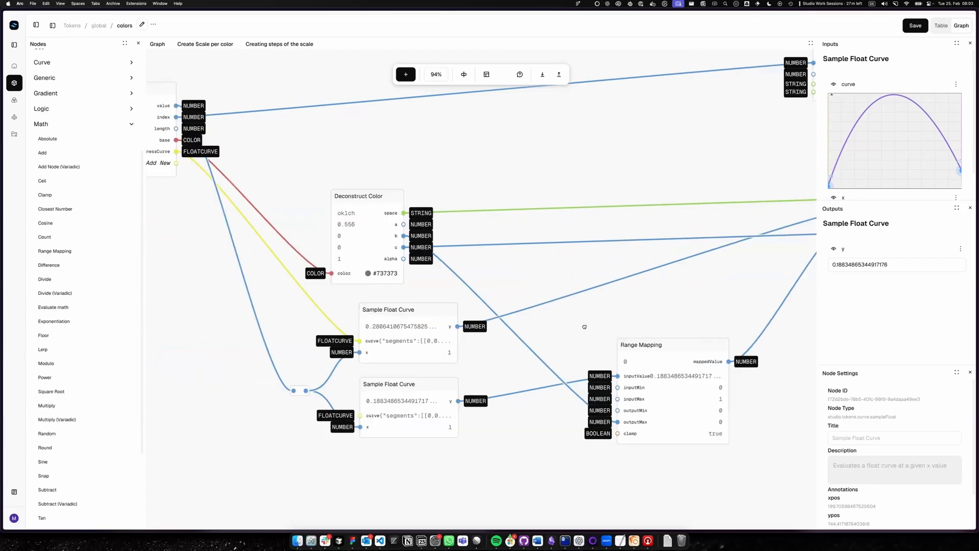
left_click(441, 326)
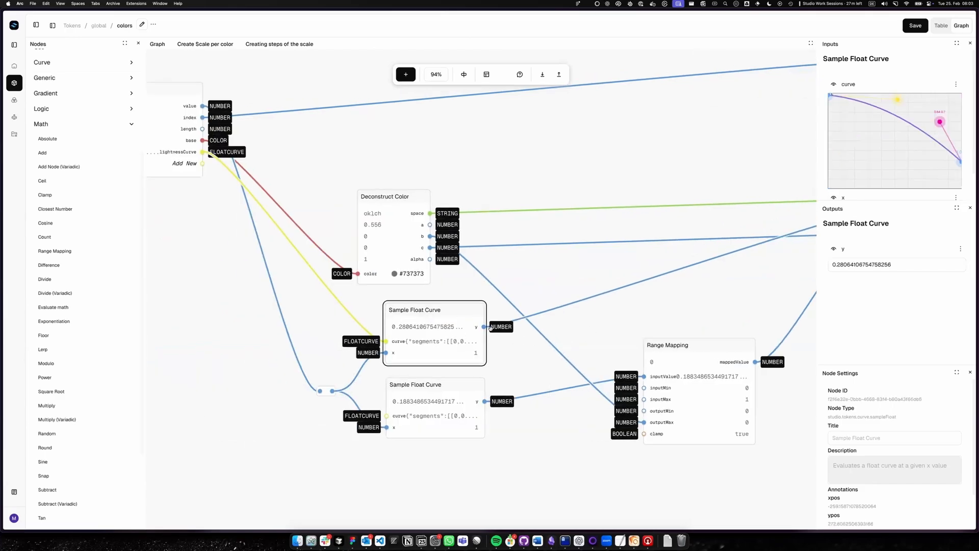
left_click(386, 255)
left_click(440, 392)
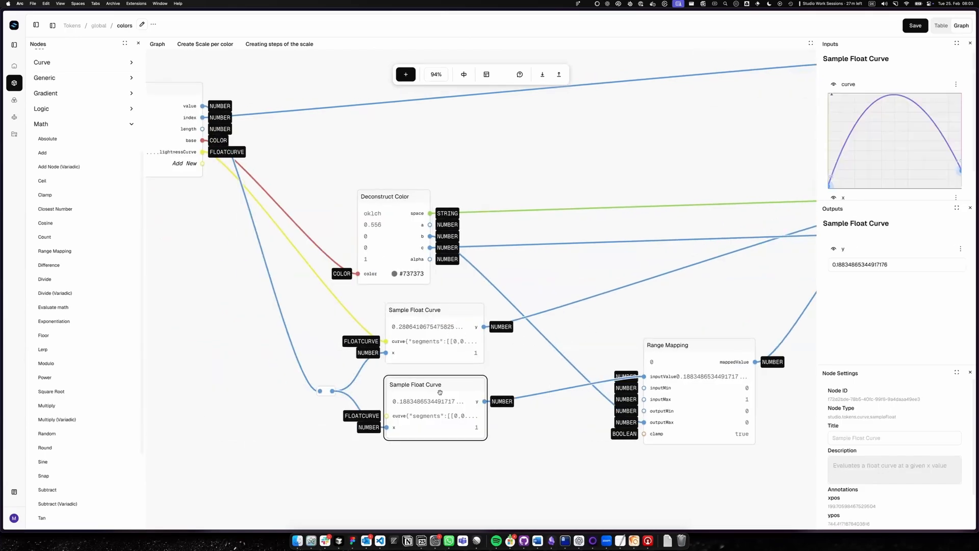
left_click(404, 324)
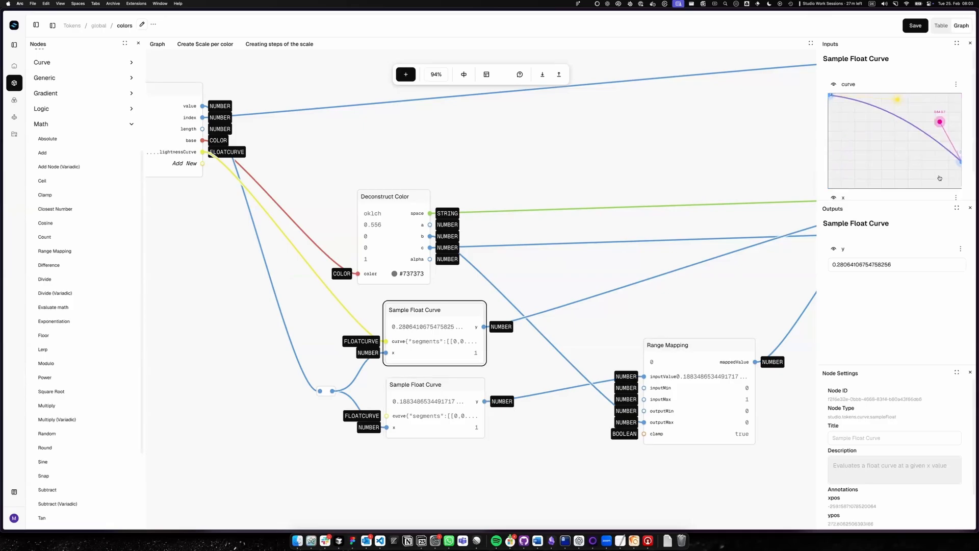
Step: Save the adjusted graph and check the regenerated color tokens in the table, starting from colors.red.100
left_click(915, 25)
left_click(940, 27)
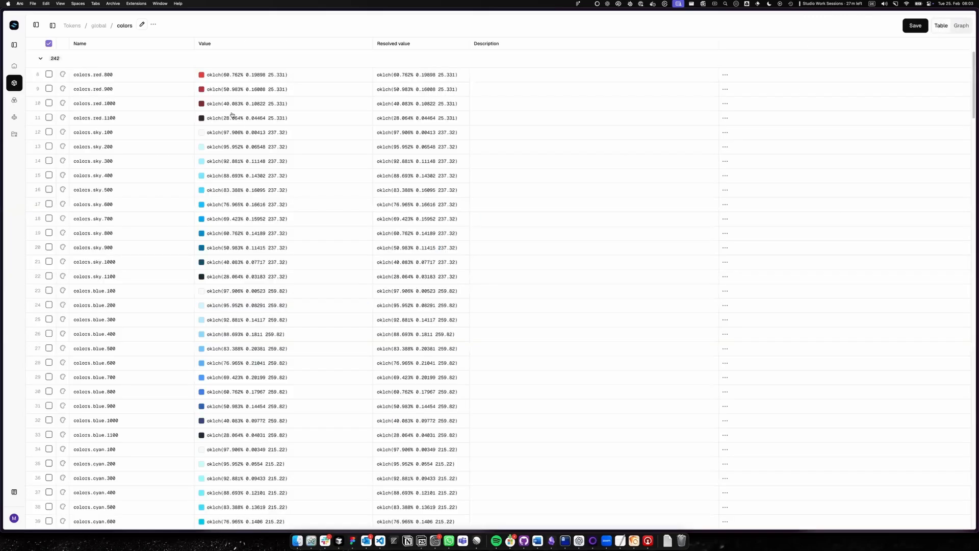
scroll(208, 121, "up", 4)
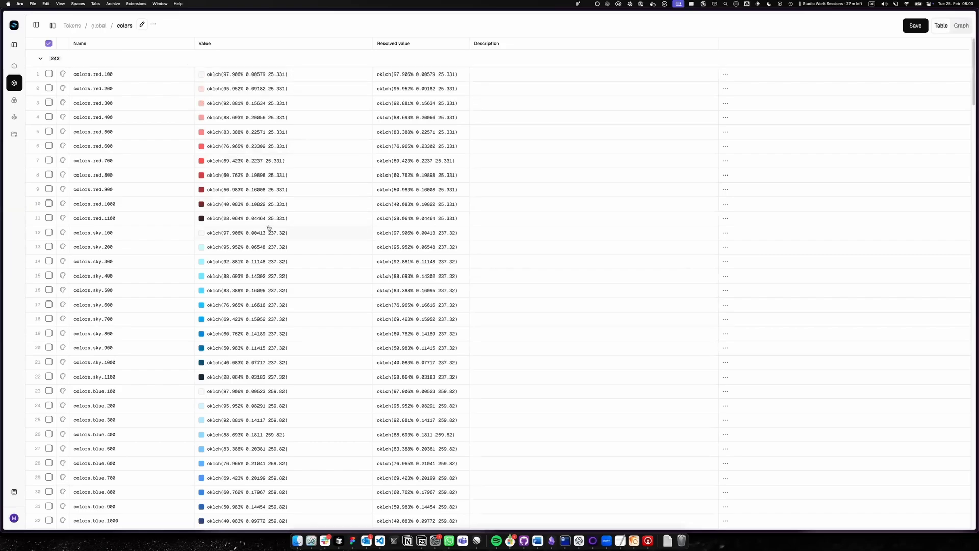
Step: Switch to the Tailwind CSS Colors documentation and view its default palette from Red downward
mouse_move(2, 245)
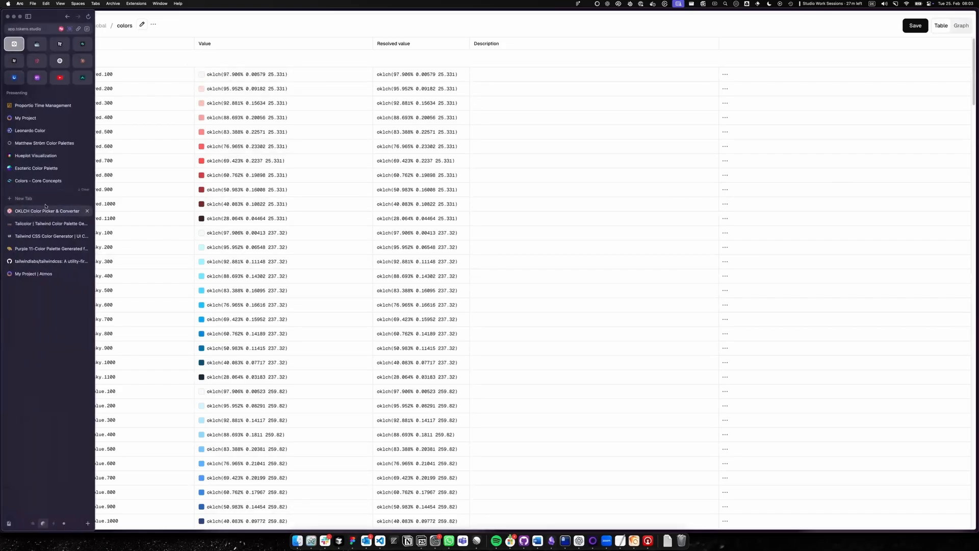
left_click(46, 181)
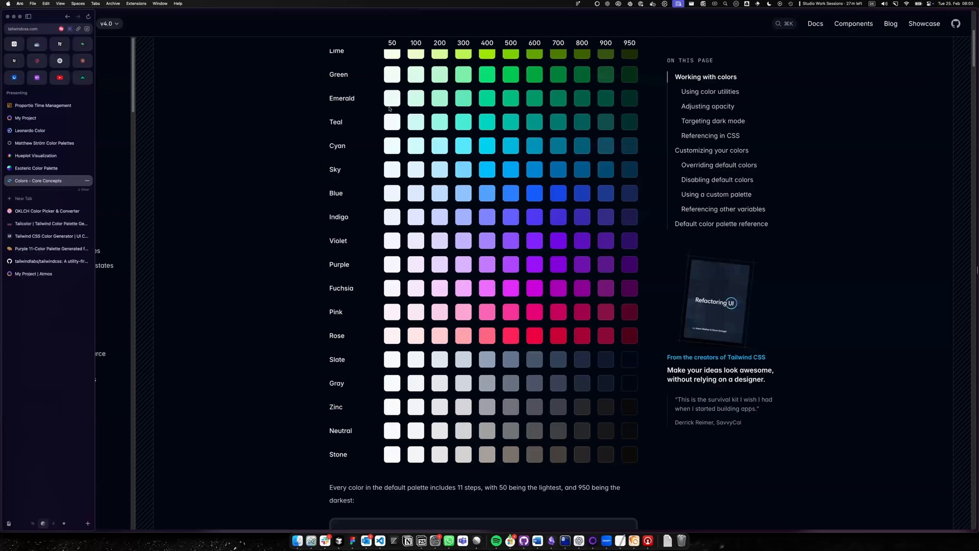
scroll(390, 108, "up", 3)
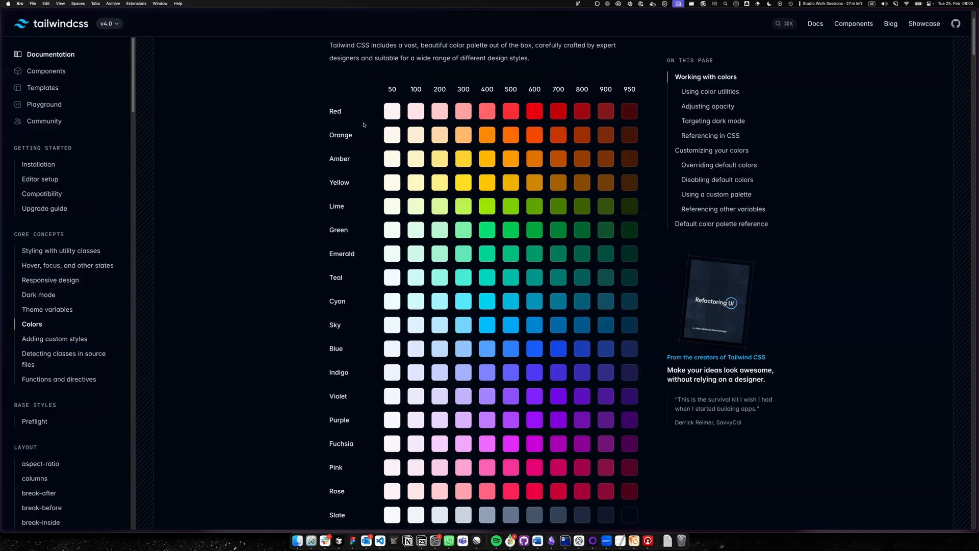
Step: Capture the Red to Yellow swatch rows of Tailwind's palette, pin them as a floating reference, and compare them with the colors token table
left_click_drag(375, 97, 643, 194)
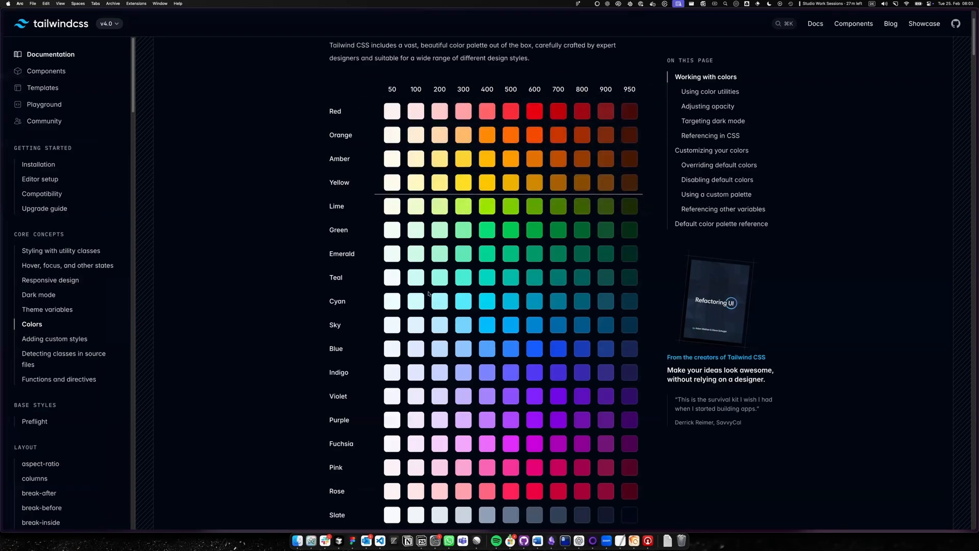
left_click(70, 480)
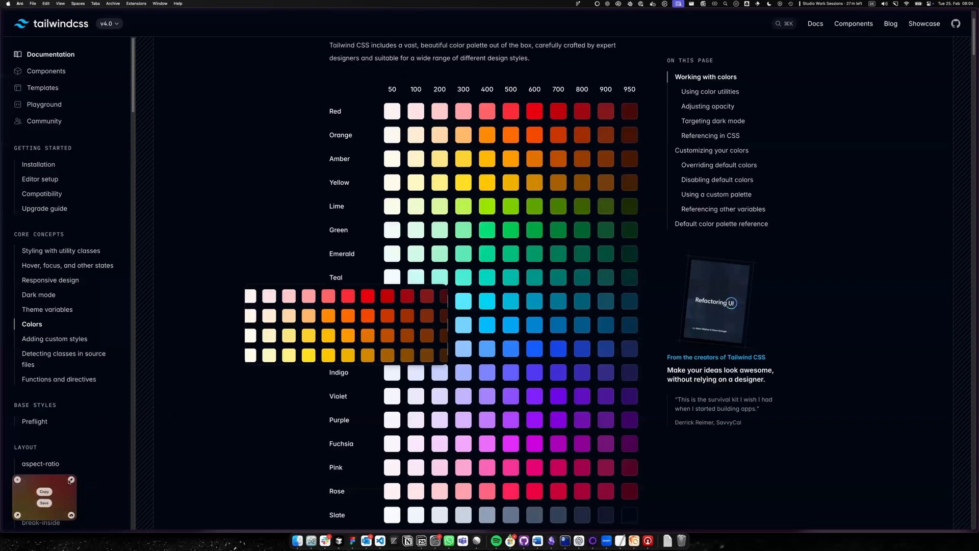
left_click_drag(486, 258, 815, 106)
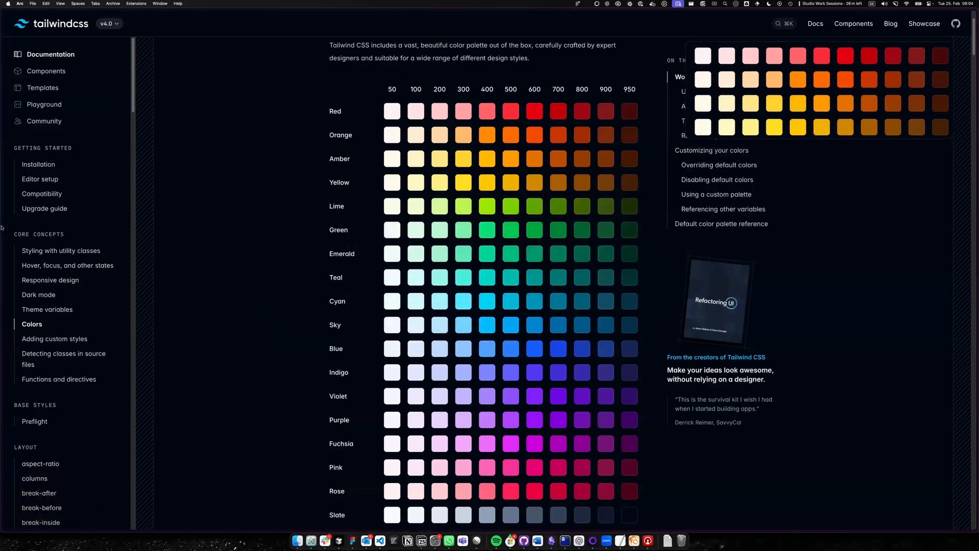
left_click(14, 44)
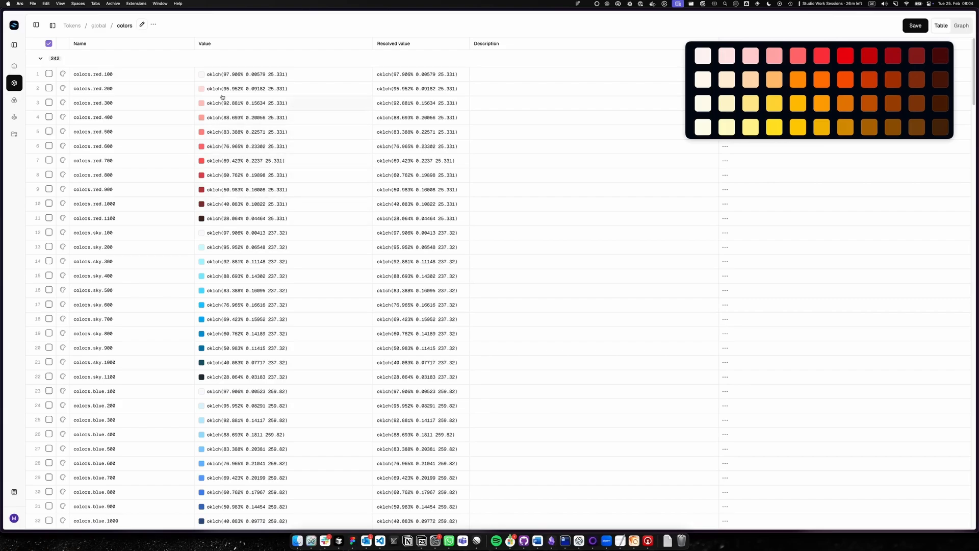
mouse_move(755, 68)
Step: Bow the lightness curve outward in the main graph's curve Constant by moving both handles toward its upper end, keeping the swatch reference clear
left_click(957, 26)
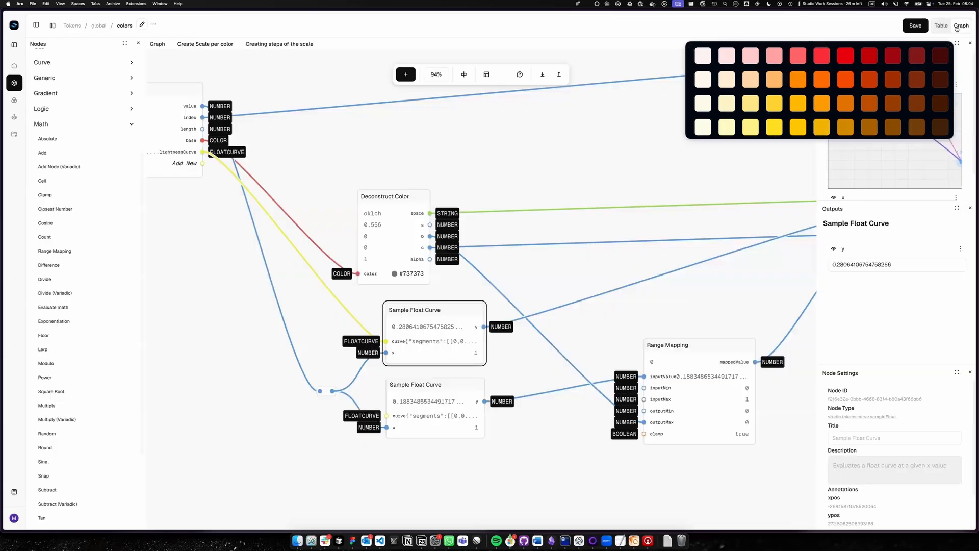
left_click_drag(811, 83, 821, 468)
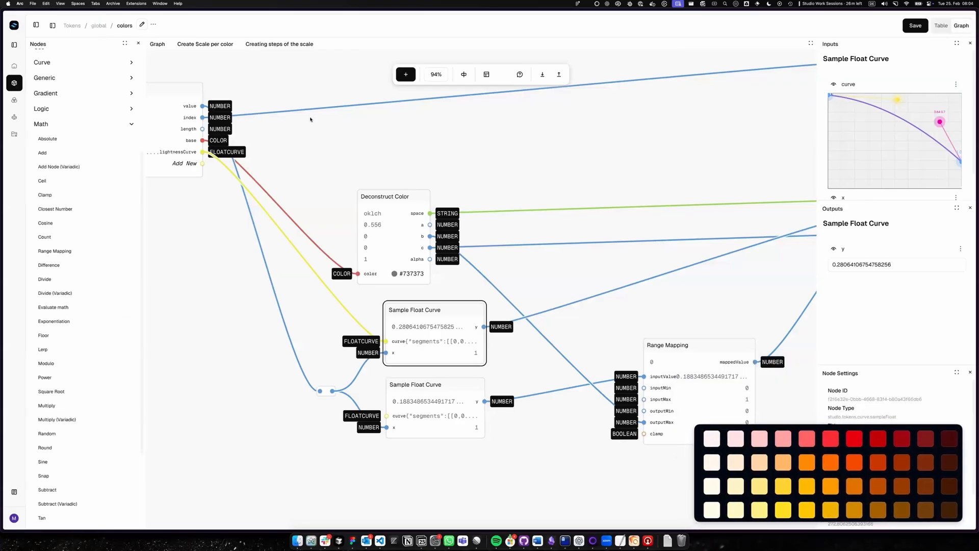
left_click(158, 45)
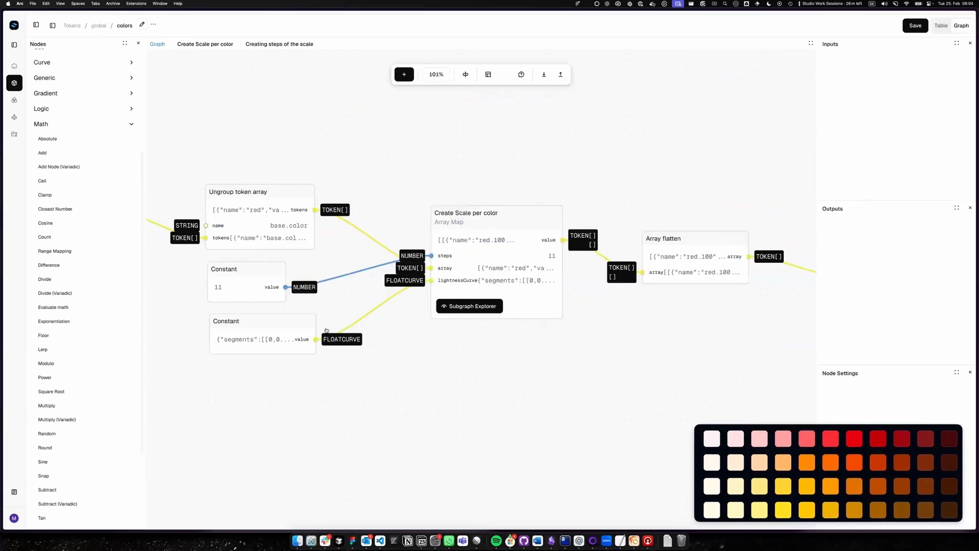
scroll(456, 327, "left", 5)
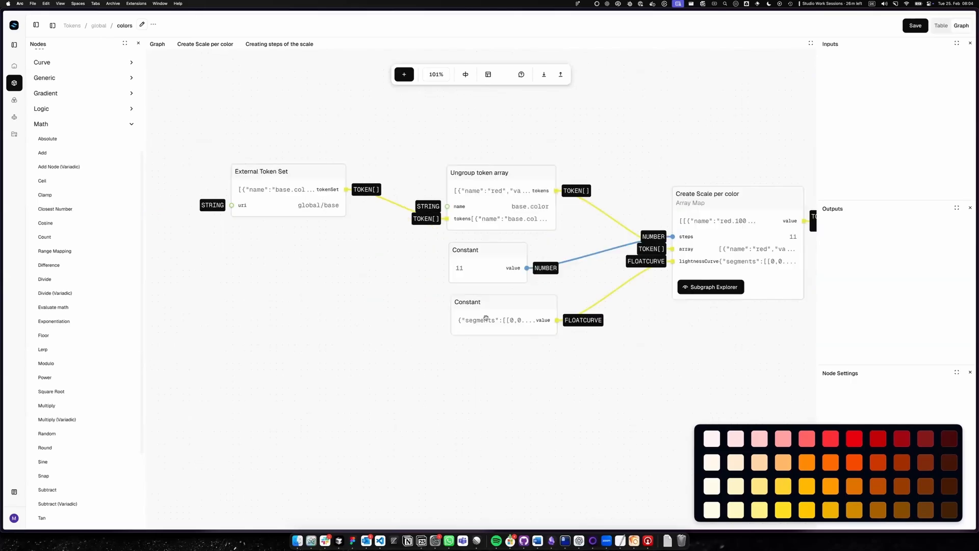
left_click(505, 317)
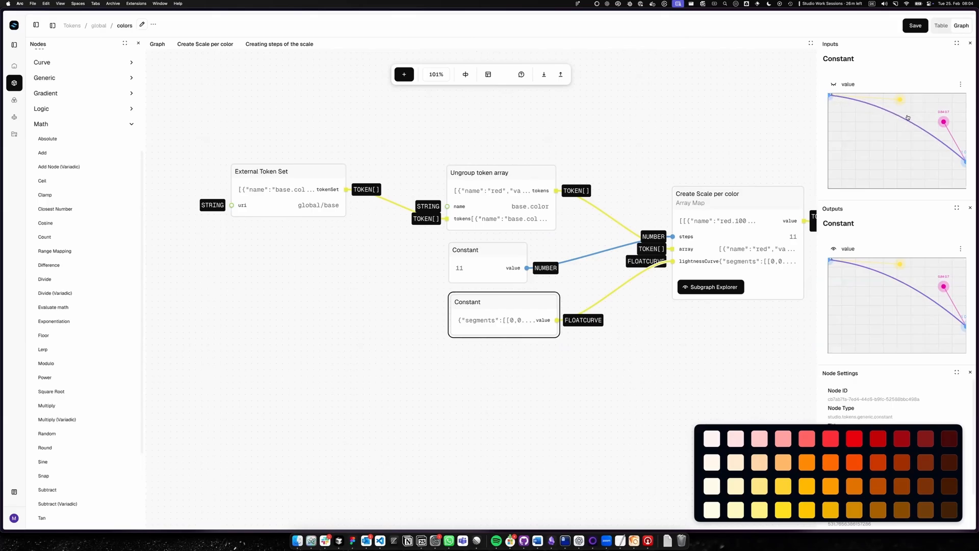
left_click_drag(901, 99, 952, 102)
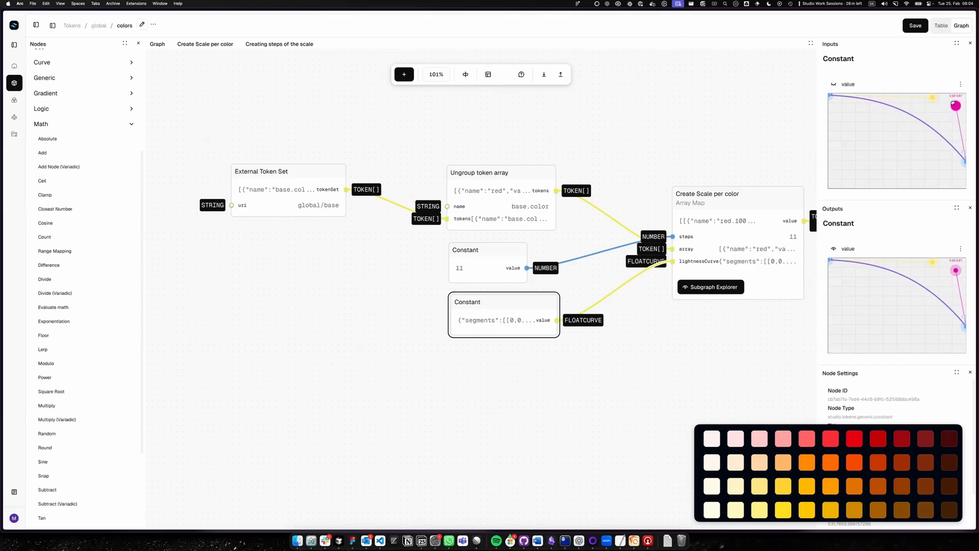
Step: Save the graph with the reshaped lightness curve and check the regenerated red scale in the token table
left_click(913, 31)
left_click(942, 27)
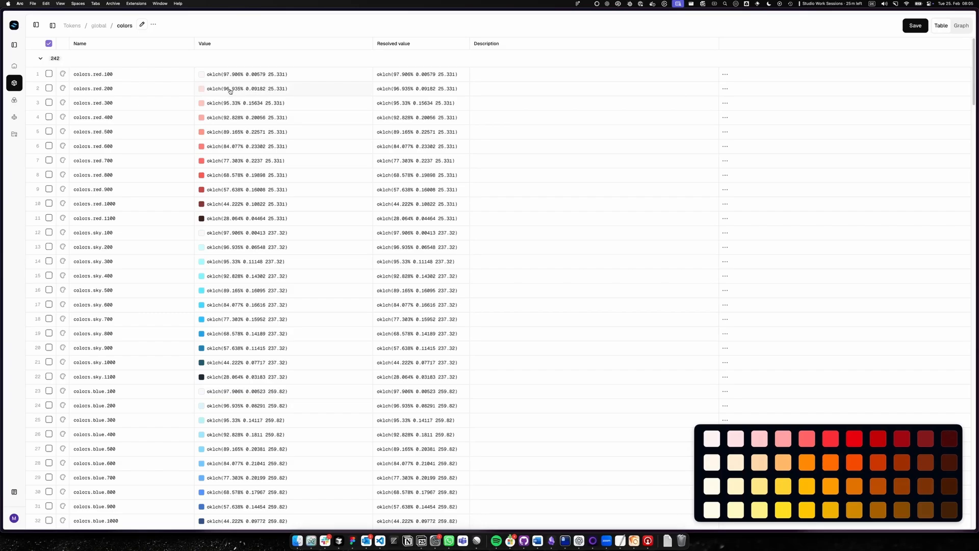
Step: Shift the handles of the arched chroma curve in the Creating steps of the scale subgraph and widen its inspector for easier editing
left_click(962, 26)
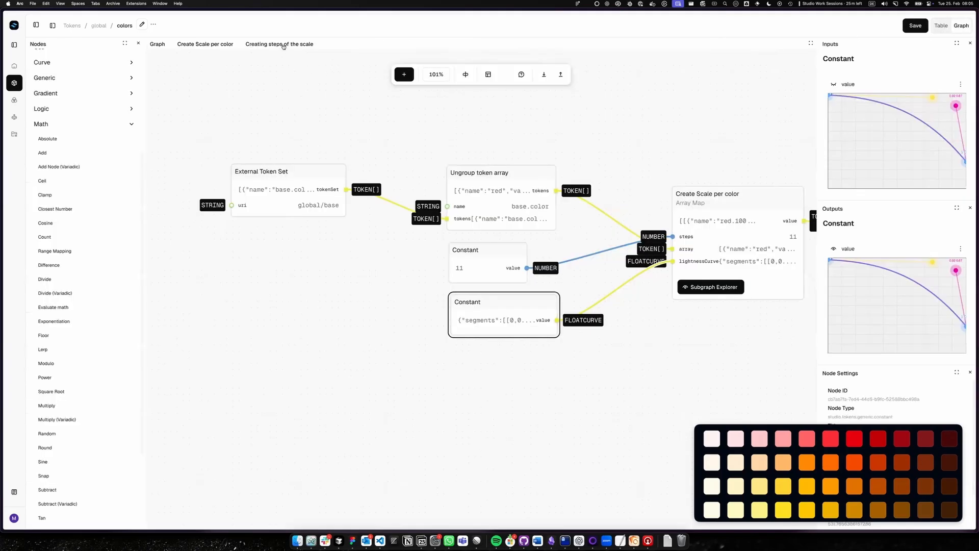
left_click(283, 44)
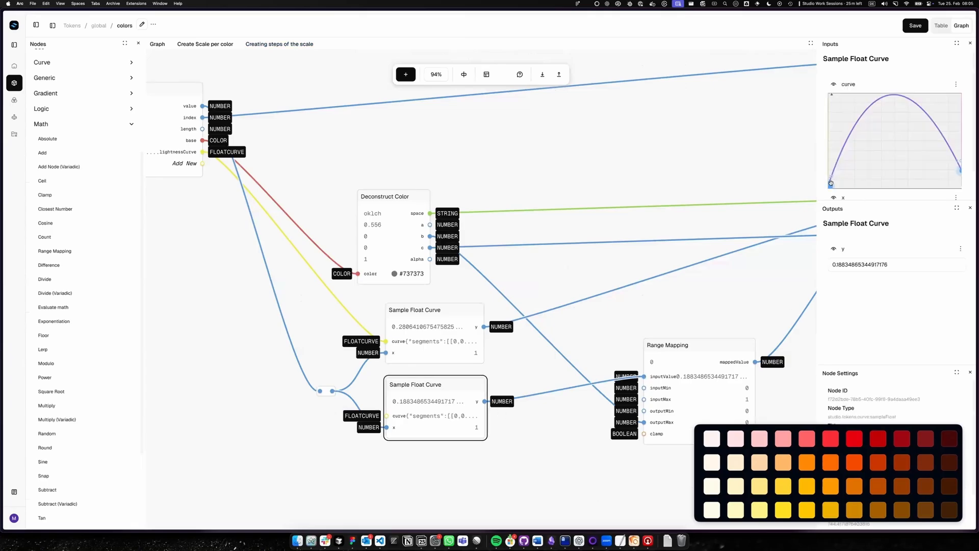
scroll(886, 149, "down", 3)
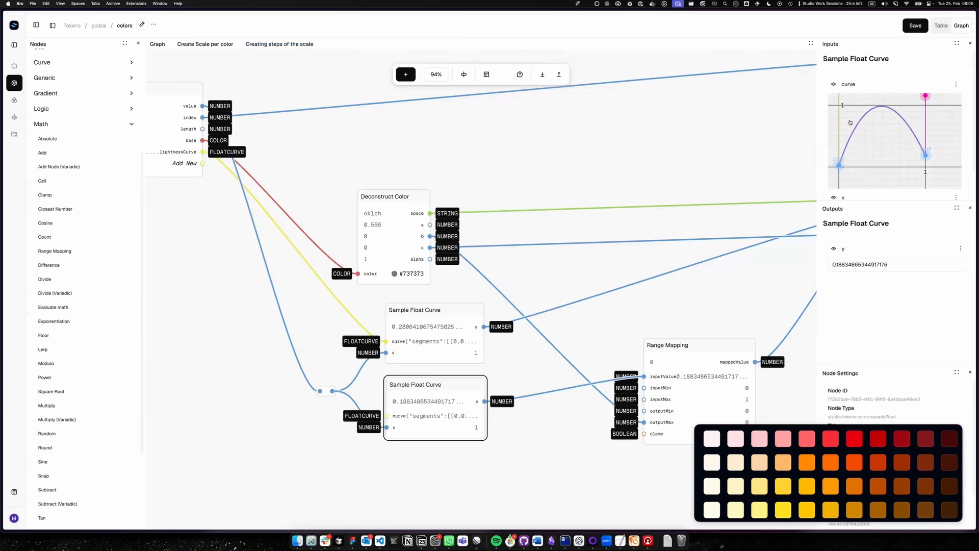
mouse_move(879, 146)
left_mouse_down()
mouse_move(889, 178)
mouse_move(884, 162)
left_mouse_up()
left_click_drag(848, 106, 885, 105)
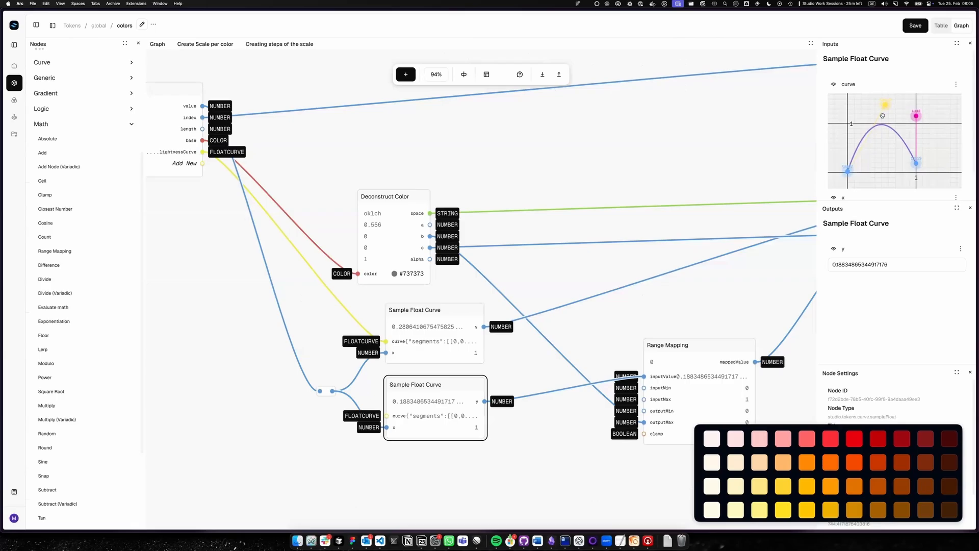
mouse_move(917, 114)
left_mouse_down()
mouse_move(903, 131)
mouse_move(919, 116)
left_mouse_up()
scroll(890, 155, "up", 5)
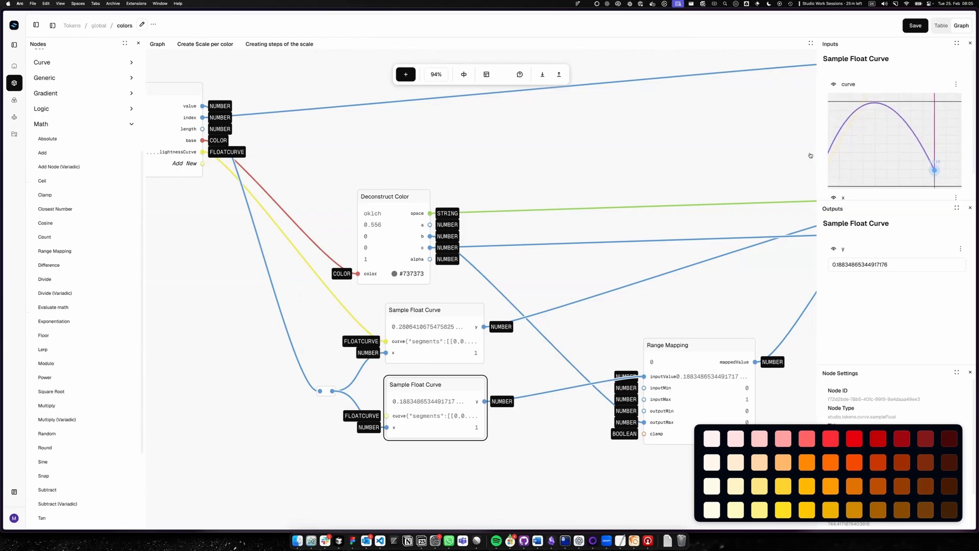
left_click_drag(813, 152, 728, 153)
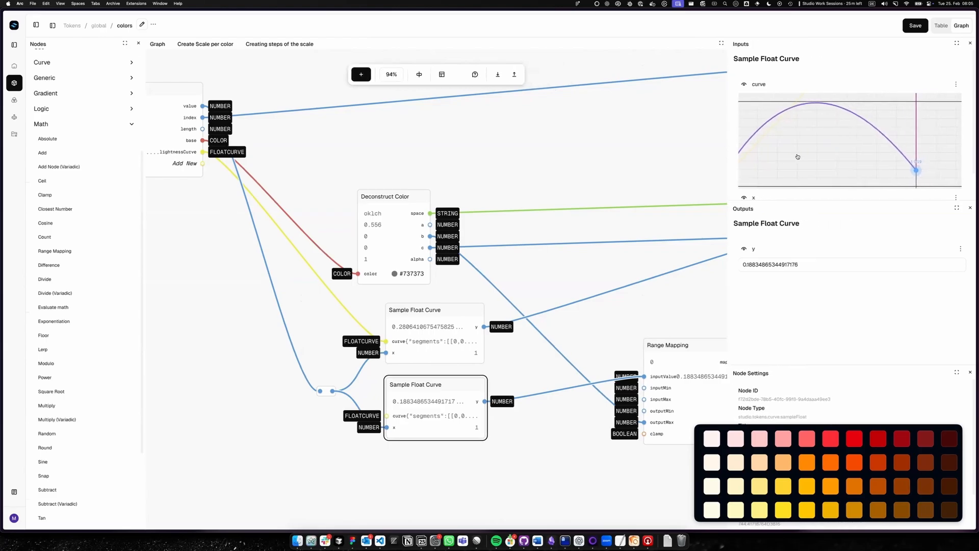
scroll(821, 159, "down", 5)
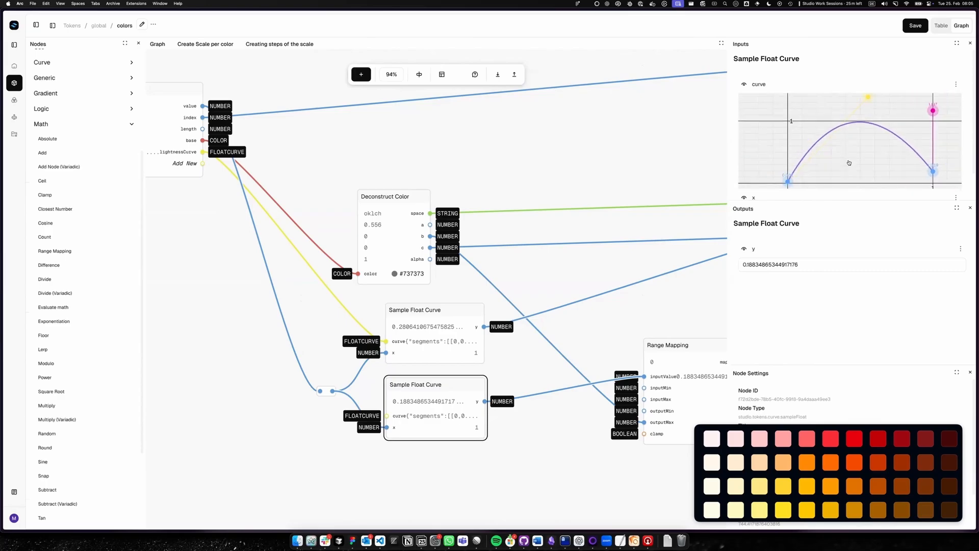
scroll(851, 159, "down", 3)
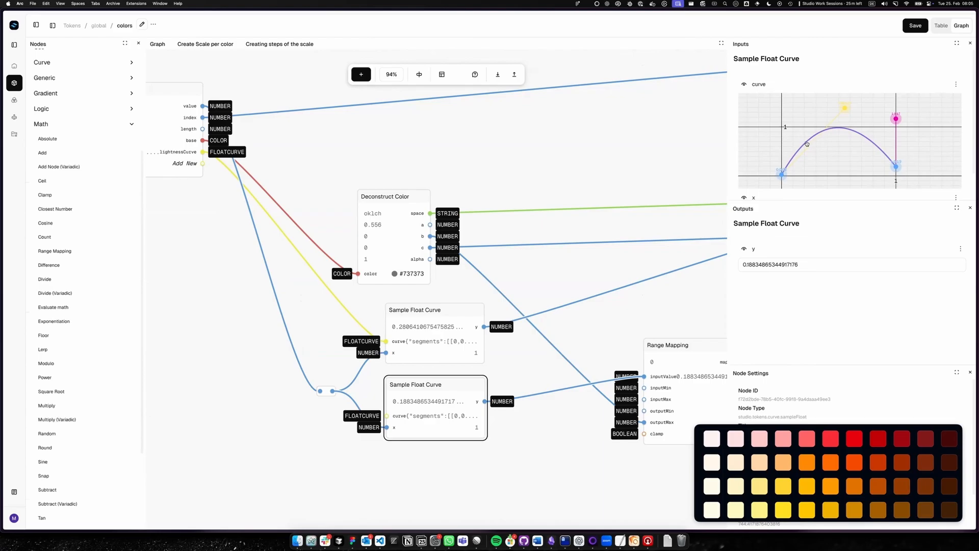
Step: Add a peak point near the middle of the chroma curve at about 1 and arrange its handles into a smooth bell shape
mouse_move(843, 107)
left_mouse_down()
mouse_move(786, 145)
mouse_move(828, 139)
mouse_move(836, 125)
left_mouse_up()
left_click(819, 150)
left_click_drag(817, 160, 812, 131)
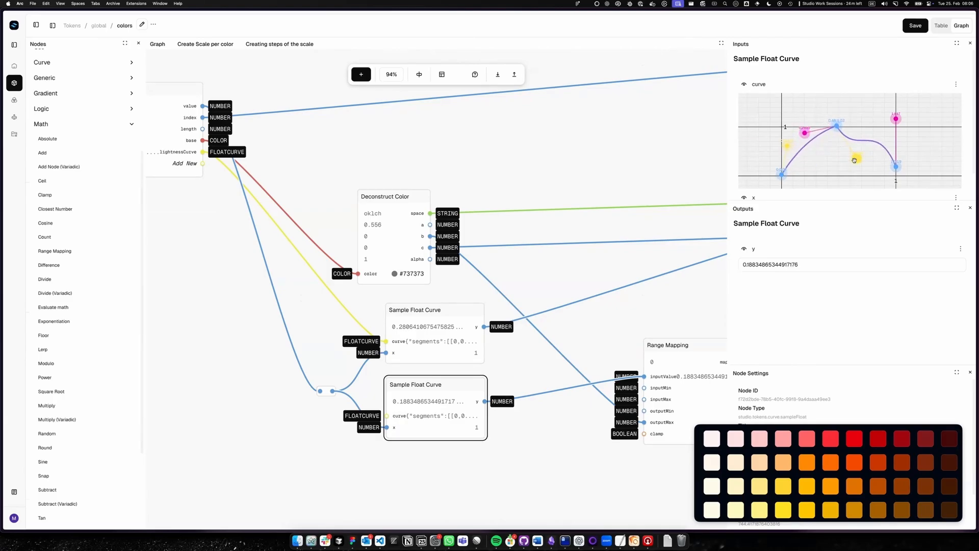
left_click_drag(855, 158, 896, 141)
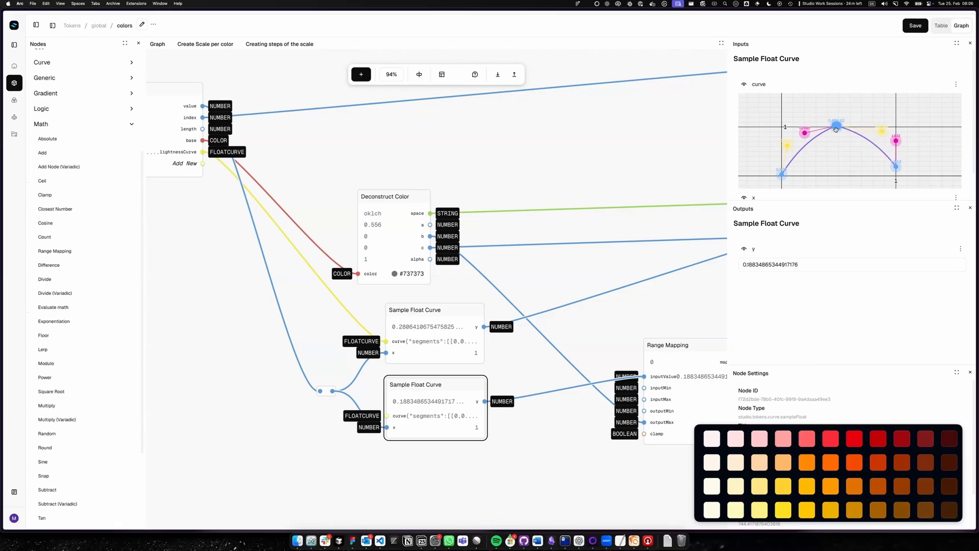
left_click_drag(836, 126, 819, 165)
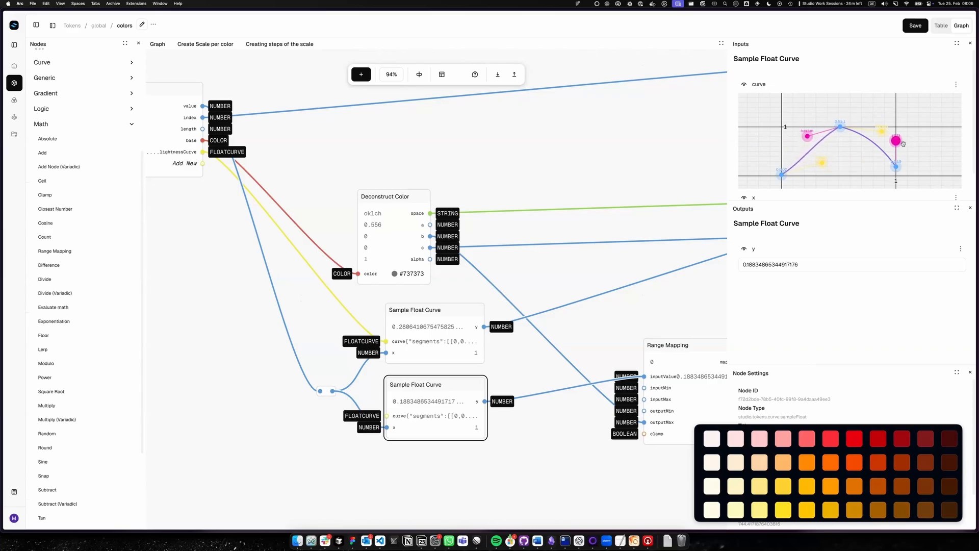
mouse_move(896, 141)
left_mouse_down()
mouse_move(868, 163)
mouse_move(895, 127)
left_mouse_up()
left_click_drag(807, 136, 793, 128)
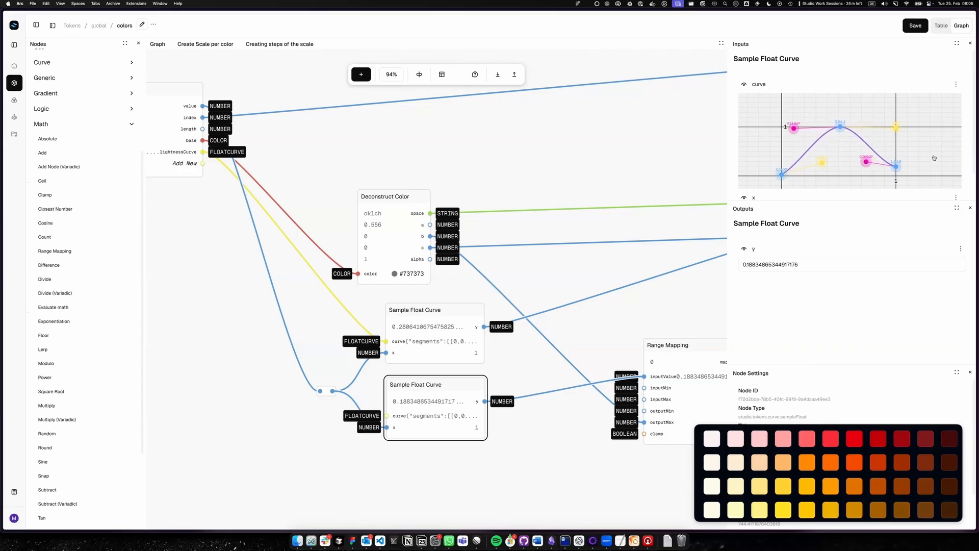
Step: Save the graph with the bell-shaped chroma curve and review the regenerated scales in the token table against the pinned Tailwind swatches
left_click(915, 26)
left_click(938, 26)
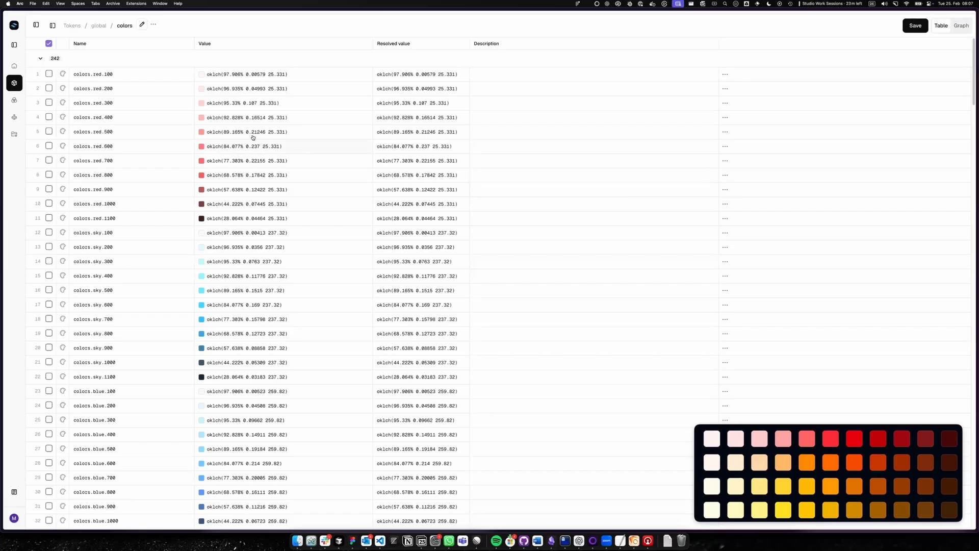
scroll(323, 240, "down", 10)
scroll(321, 238, "down", 1)
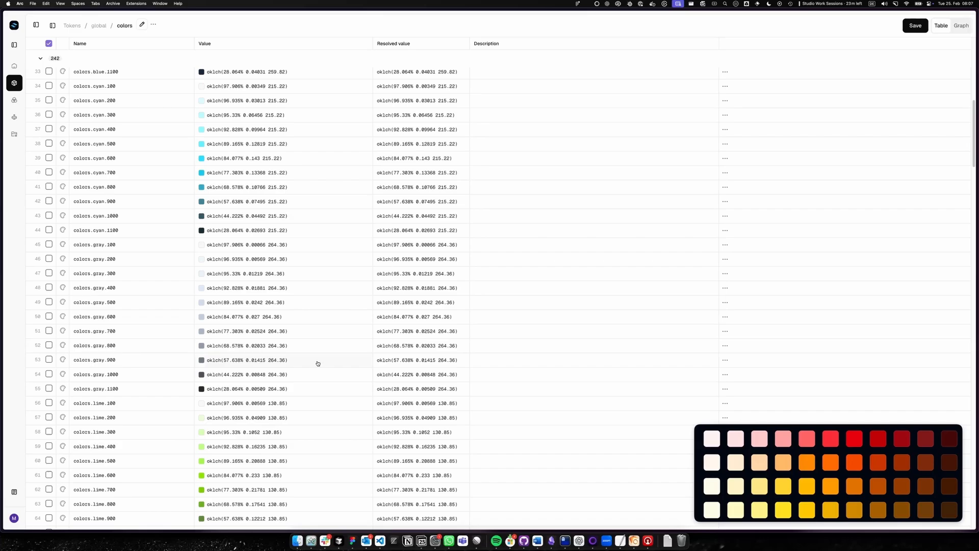
scroll(317, 364, "down", 5)
scroll(317, 363, "down", 20)
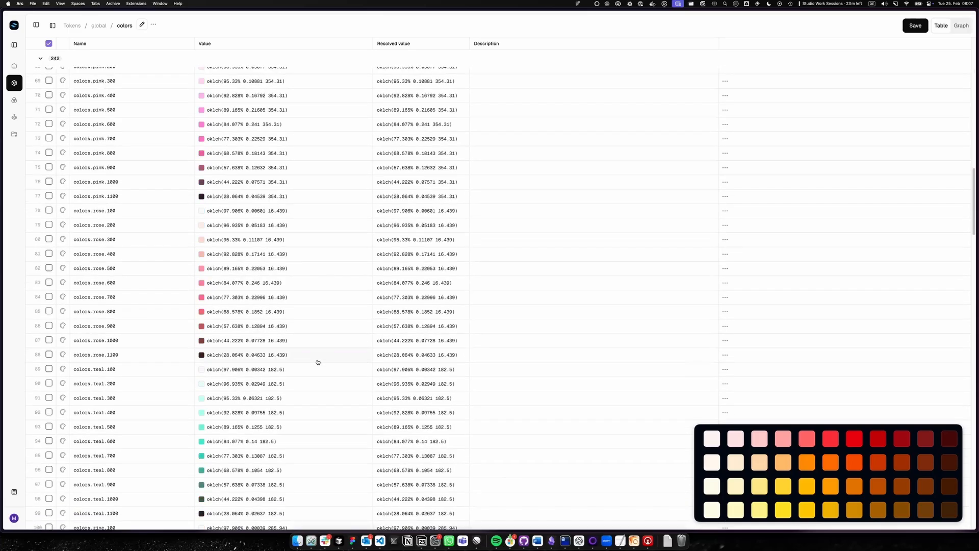
scroll(317, 363, "down", 20)
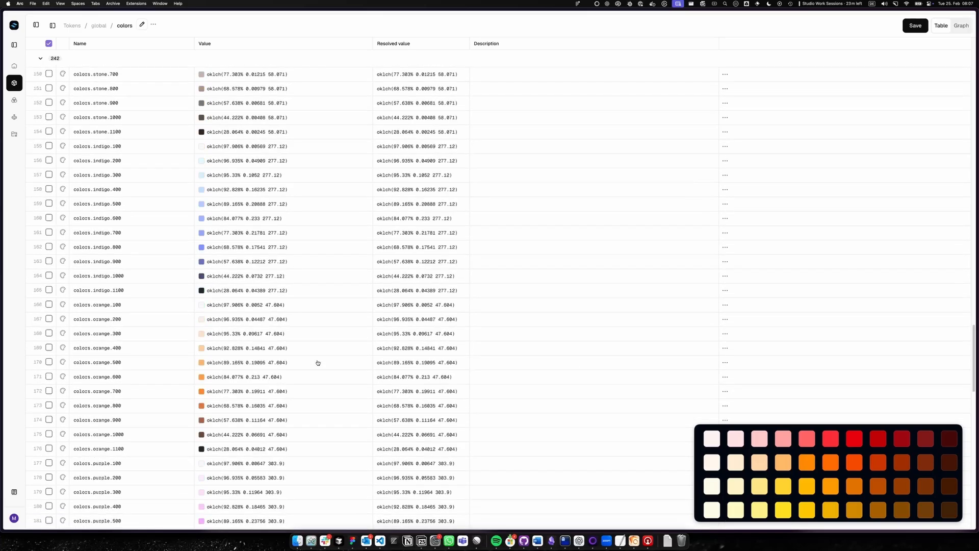
scroll(317, 362, "up", 20)
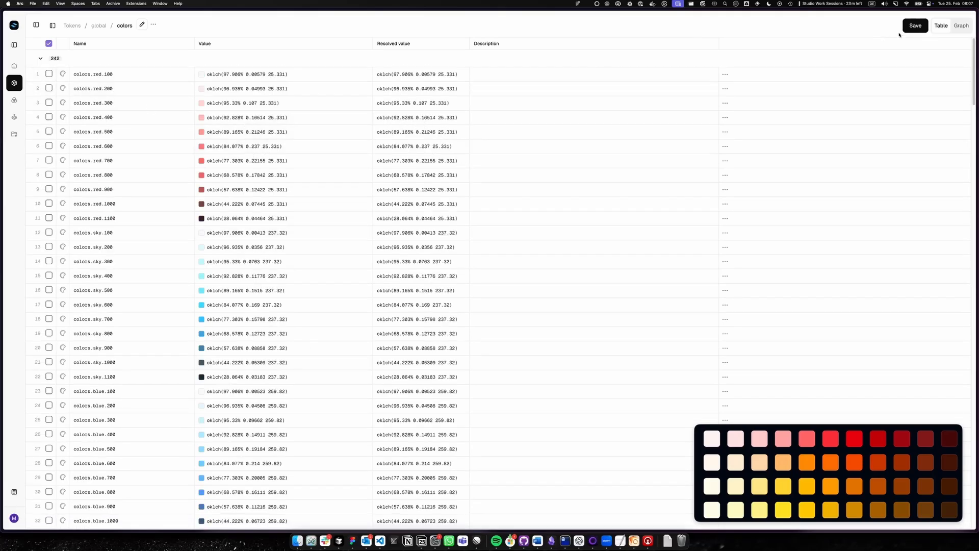
Step: Open the base token set in the global folder, expanding the navigation to show the list of sets
left_click(15, 67)
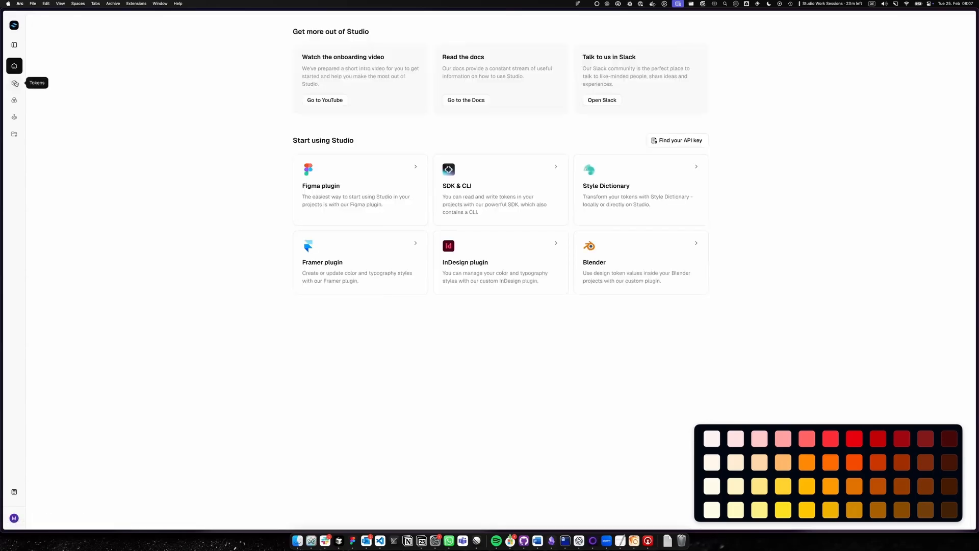
left_click(15, 82)
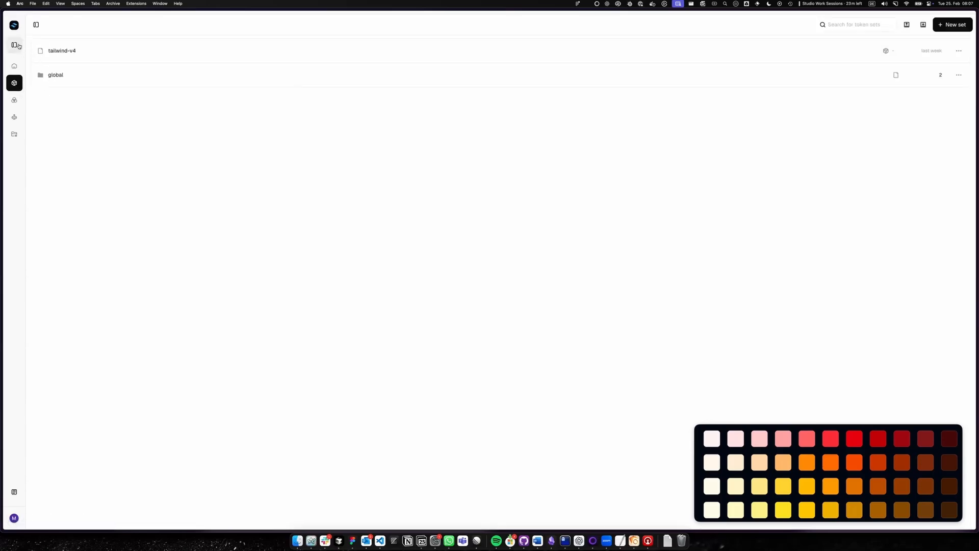
left_click(14, 45)
left_click(105, 24)
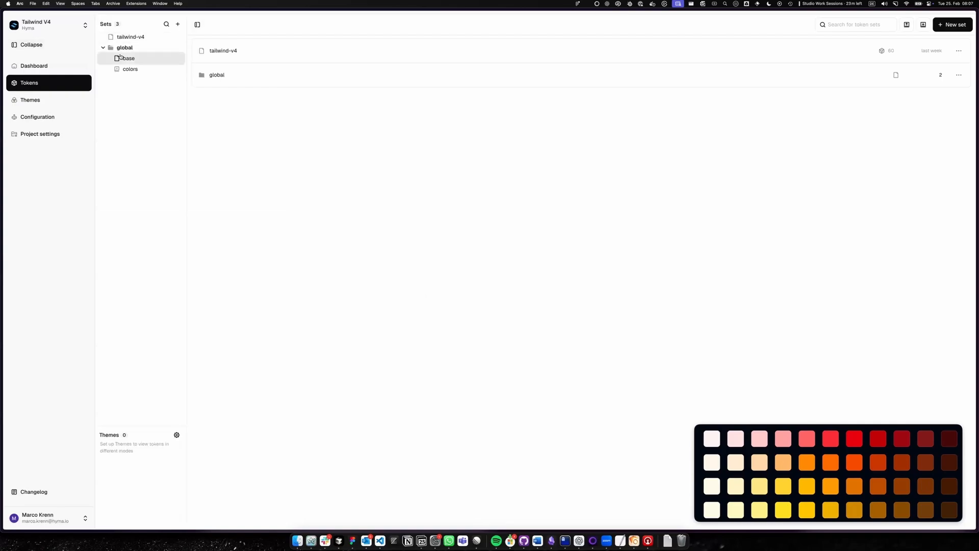
left_click(127, 60)
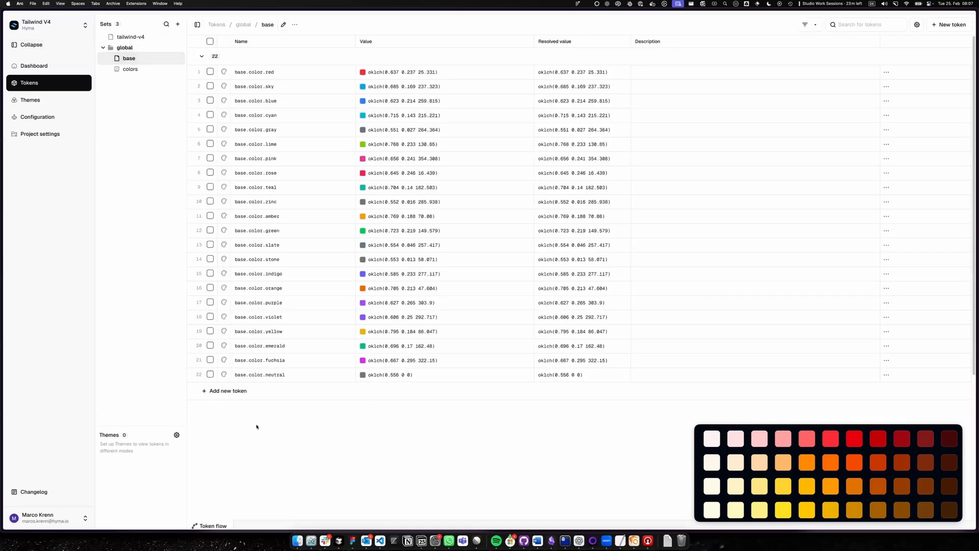
Step: Start a new color token in the base set and name it base.color.veryLight
left_click(222, 395)
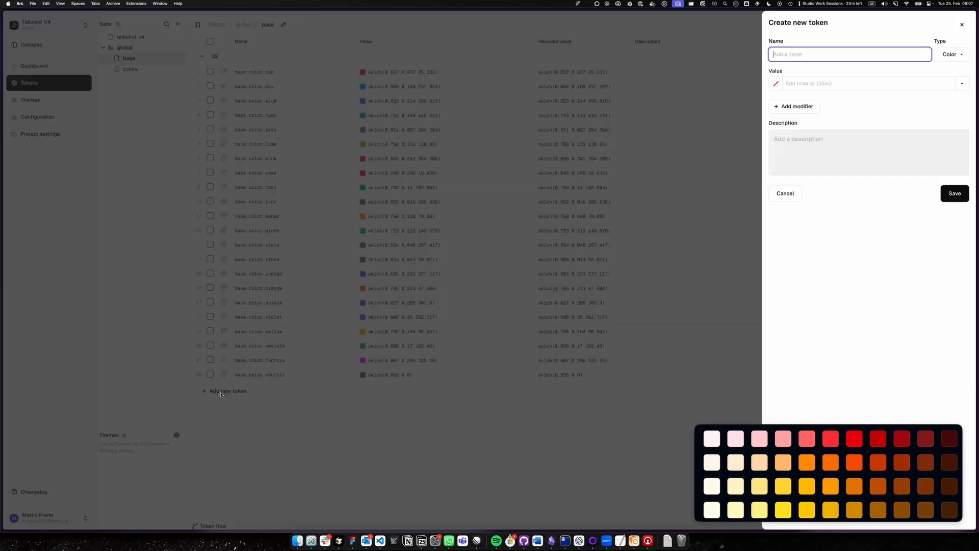
type("base.color")
type("su")
key("BackSpace")
key("BackSpace")
key("BackSpace")
type("very-light")
key("BackSpace")
key("BackSpace")
key("BackSpace")
key("BackSpace")
type("Light")
key("Tab")
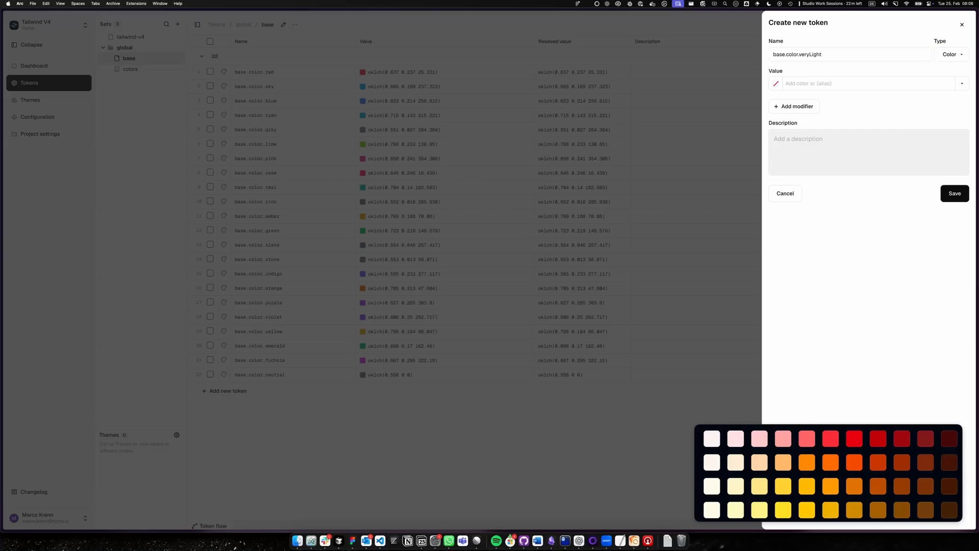
Step: Pick the very light reddish grey #eee1e1 as the new token's value and save the token
left_click(778, 85)
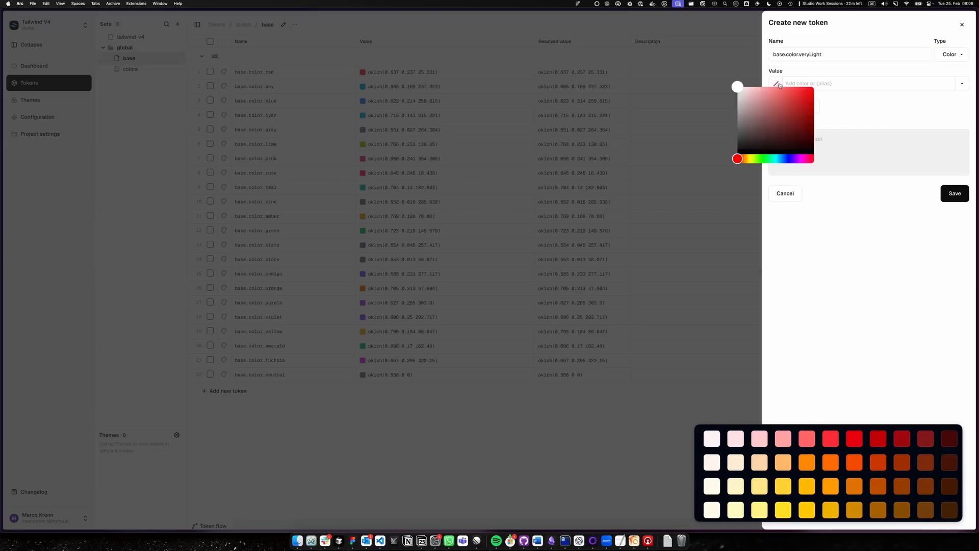
left_click_drag(737, 97, 742, 93)
left_click(929, 191)
left_click(955, 193)
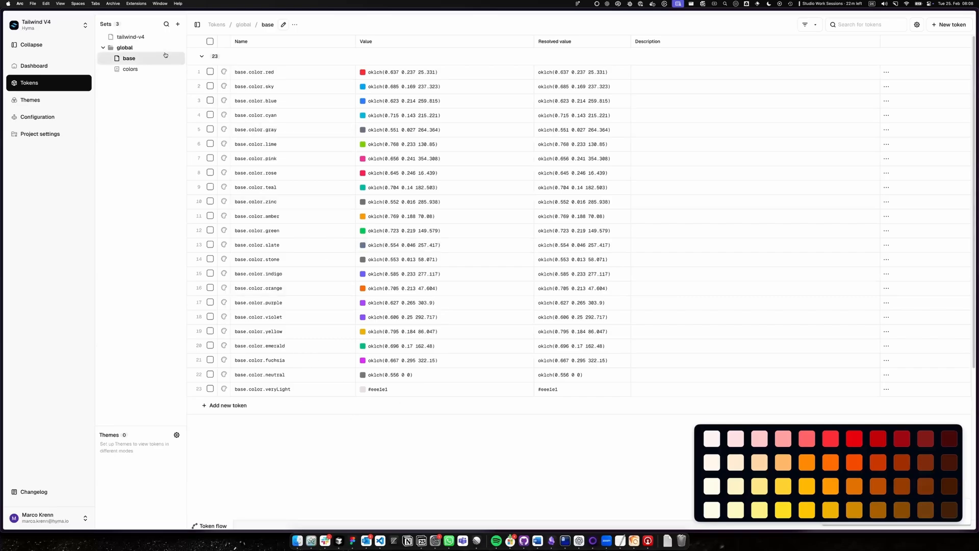
Step: Open the global colors set as a table and examine the veryLight scale among the generated tokens
left_click(145, 72)
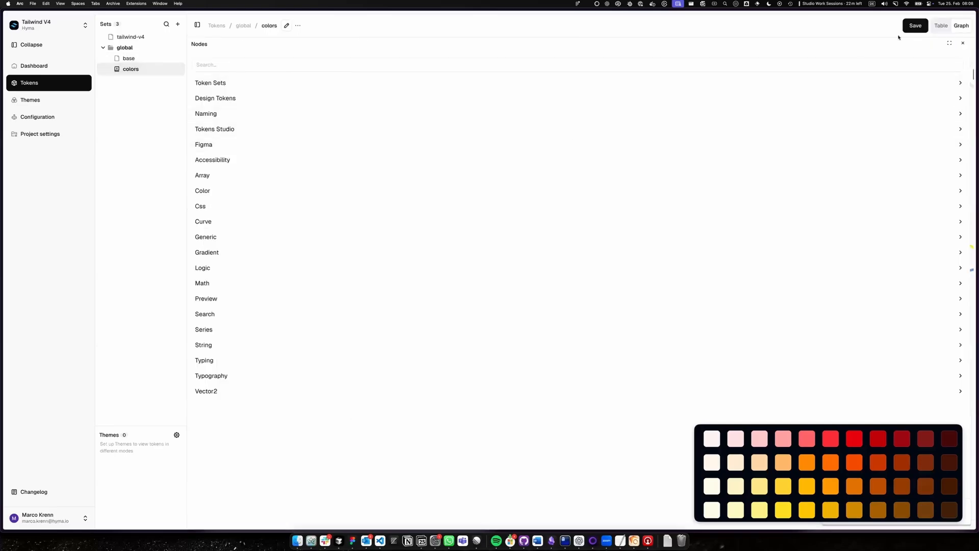
left_click(941, 26)
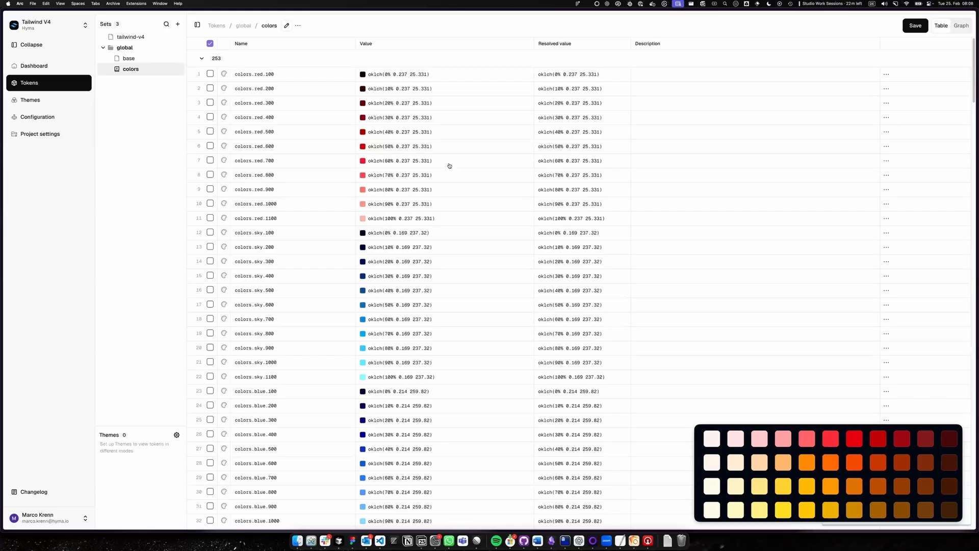
scroll(450, 165, "down", 20)
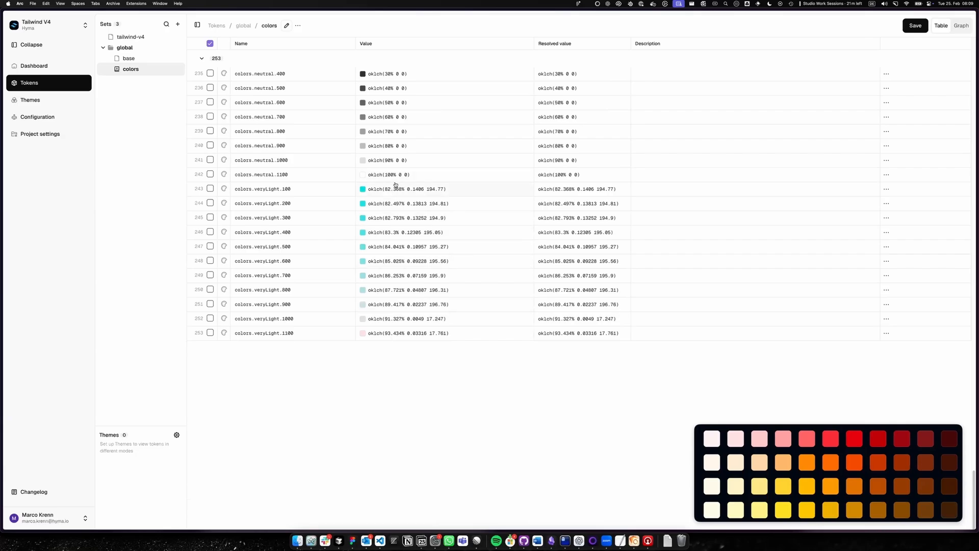
left_click(548, 334)
left_click(960, 26)
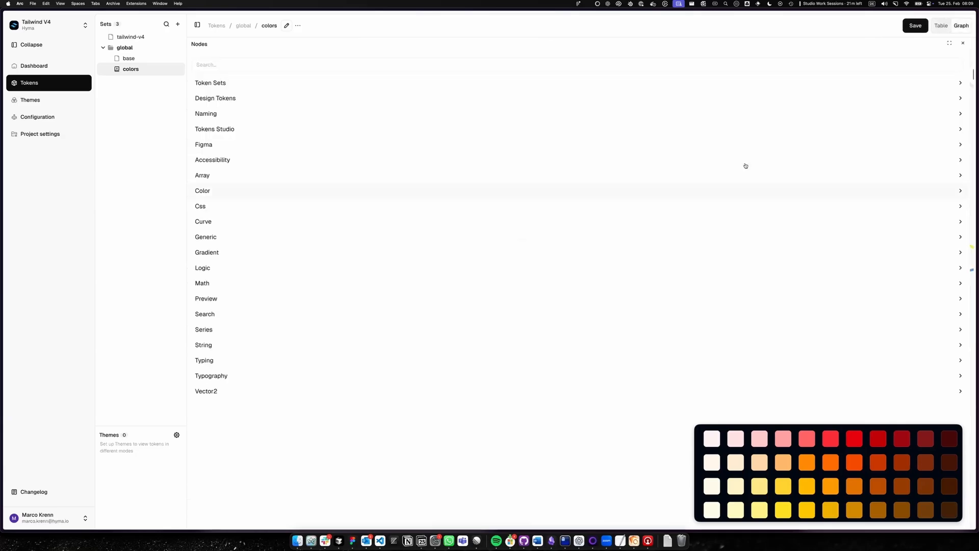
left_click_drag(970, 55, 279, 159)
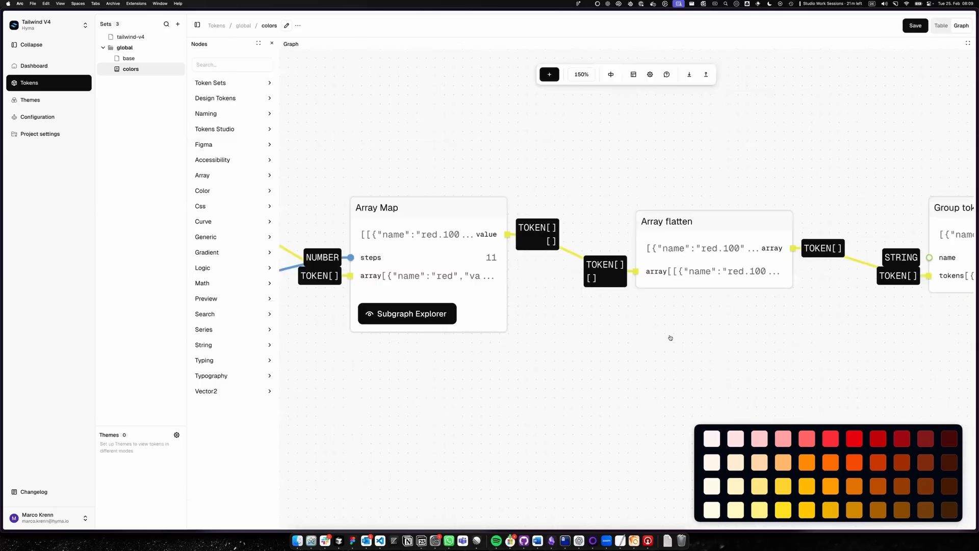
scroll(702, 317, "down", 2)
scroll(703, 319, "down", 8)
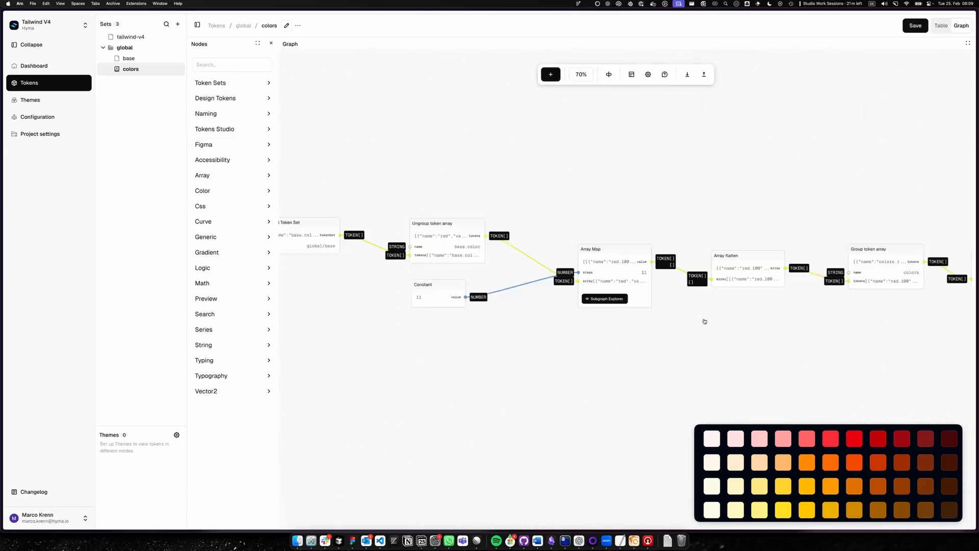
scroll(605, 322, "down", 2)
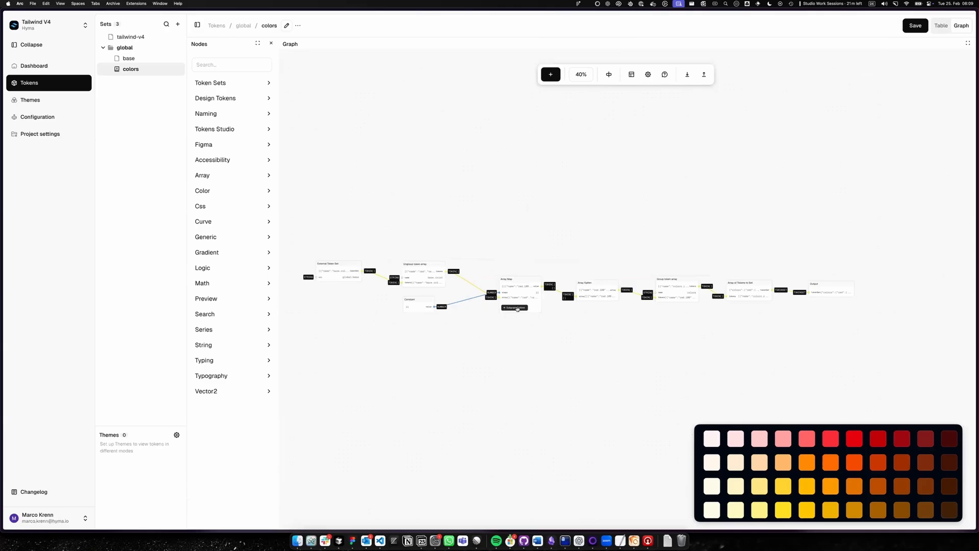
left_click(514, 308)
left_click_drag(856, 212, 566, 323)
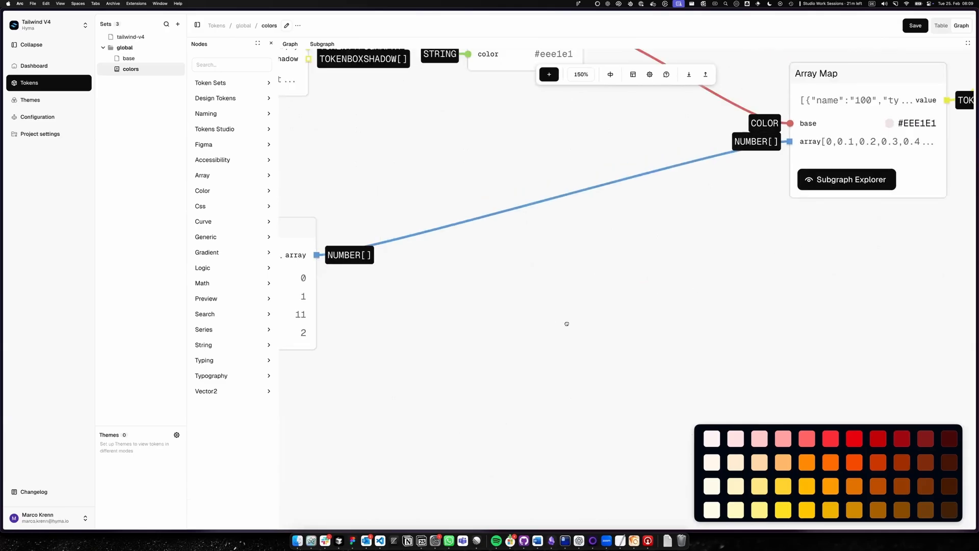
scroll(633, 311, "down", 3)
left_click(632, 279)
scroll(544, 370, "down", 5)
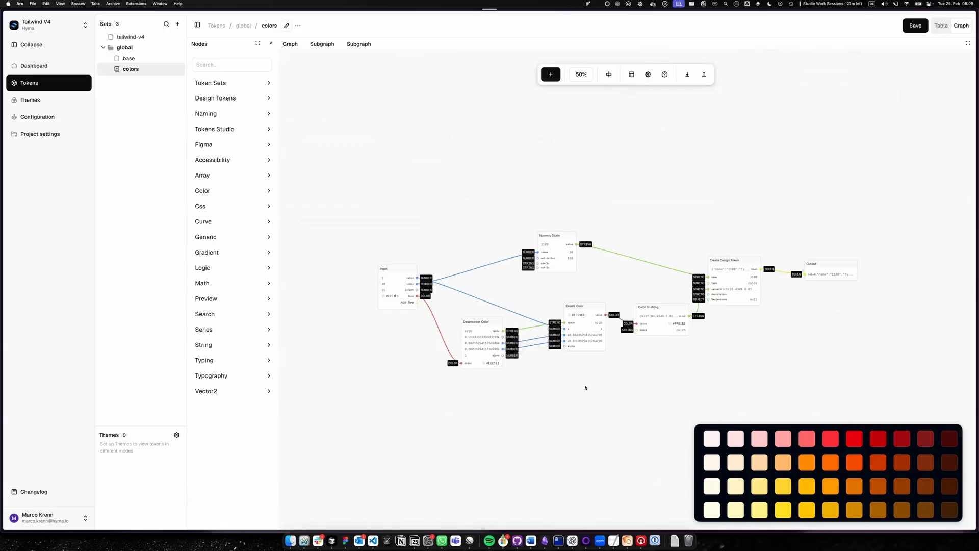
Step: Reload the page and open the Creating steps of the scale subgraph nested inside Create Scale per color
key("super+r")
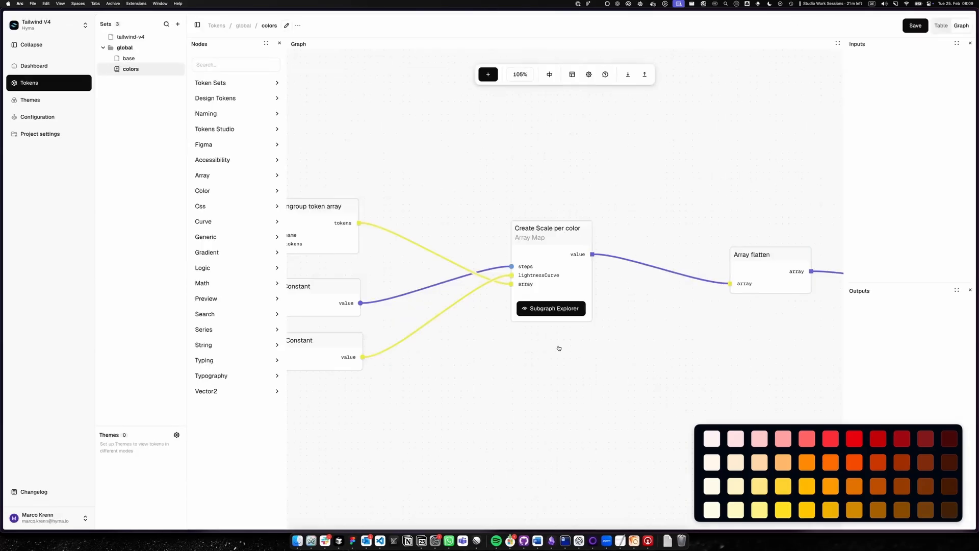
left_click(561, 319)
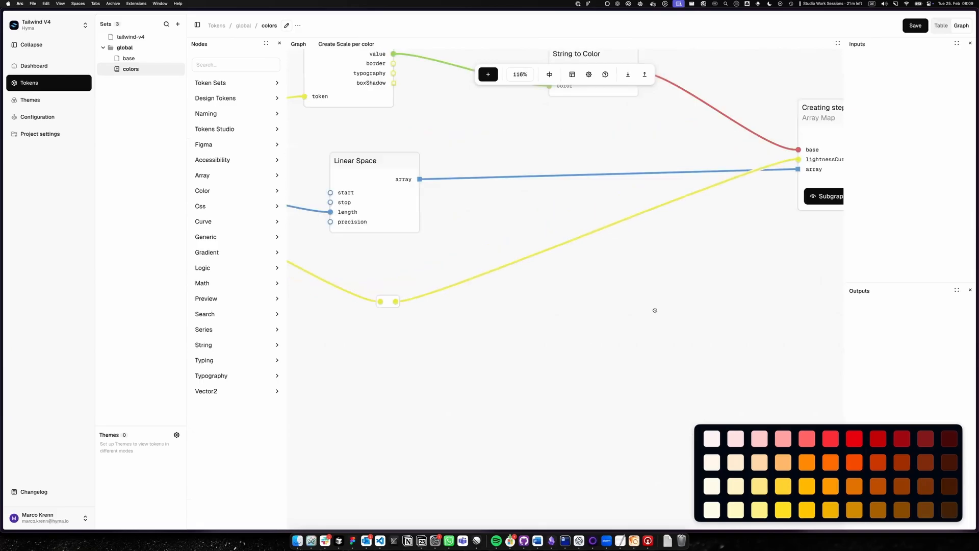
left_click(627, 281)
scroll(640, 360, "down", 2)
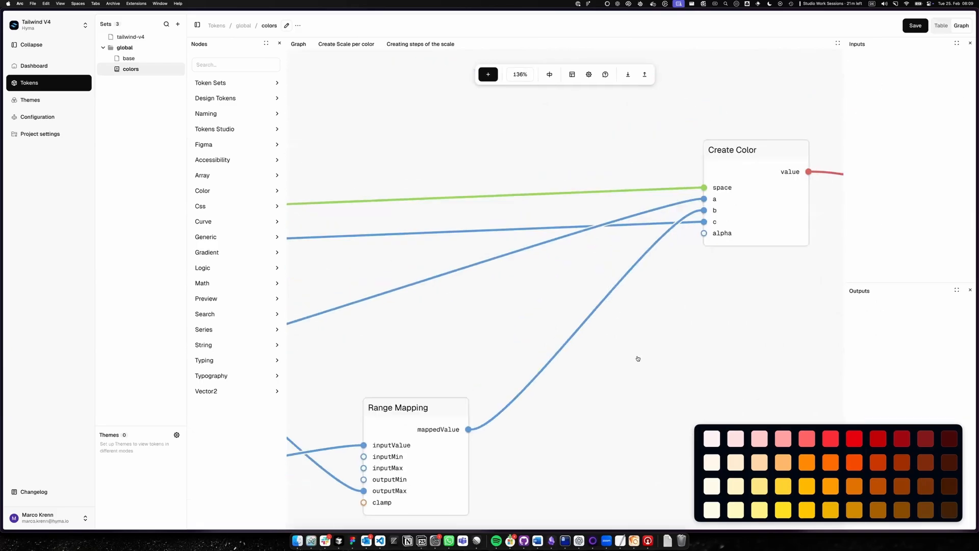
scroll(627, 370, "down", 3)
scroll(597, 398, "down", 2)
scroll(508, 376, "down", 1)
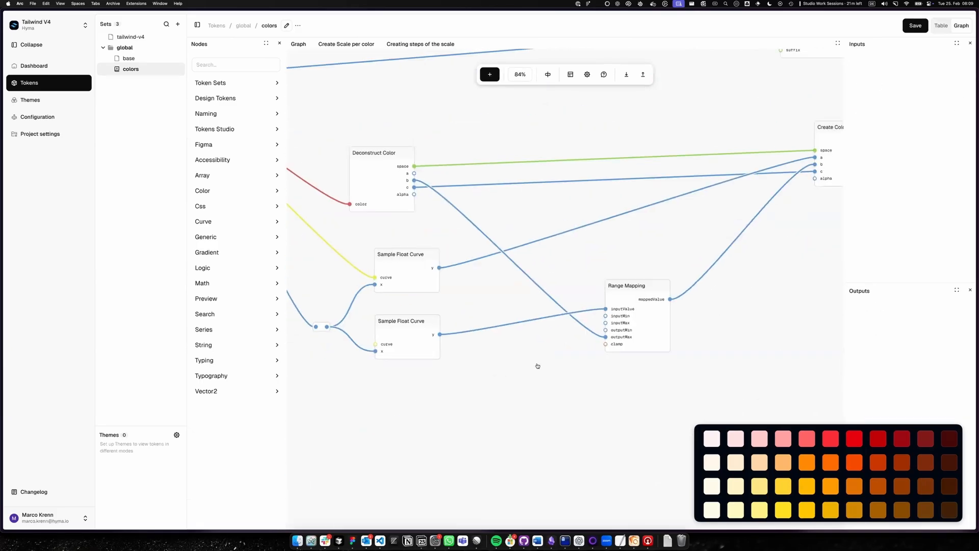
Step: Inspect the Deconstruct Color node to check the color space and channel values it gets from the base color
scroll(538, 366, "down", 5)
scroll(442, 191, "left", 5)
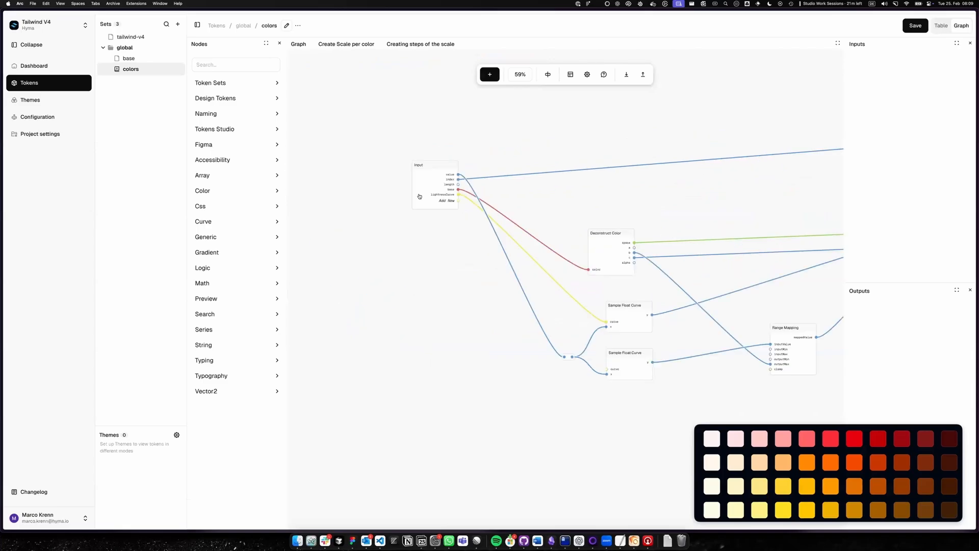
left_click(595, 249)
scroll(516, 290, "right", 4)
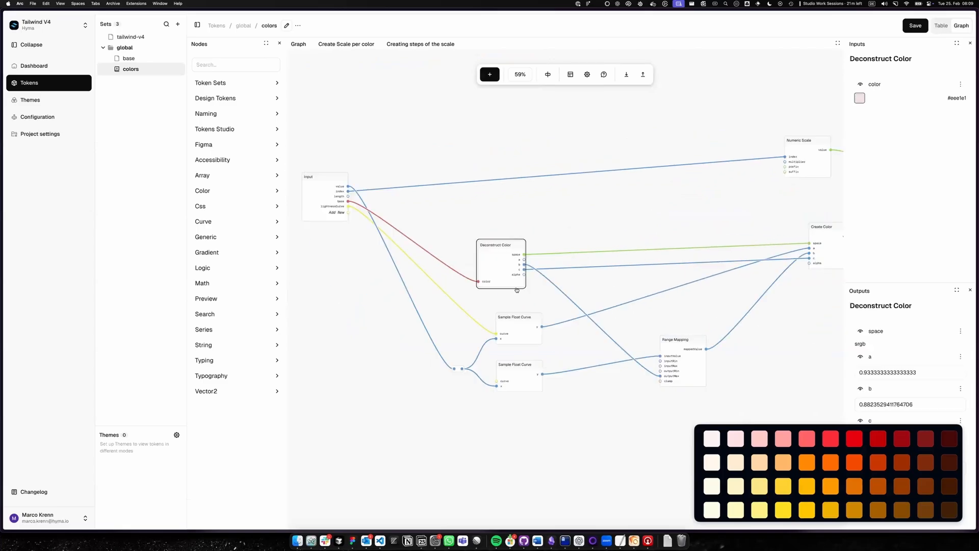
scroll(824, 353, "right", 1)
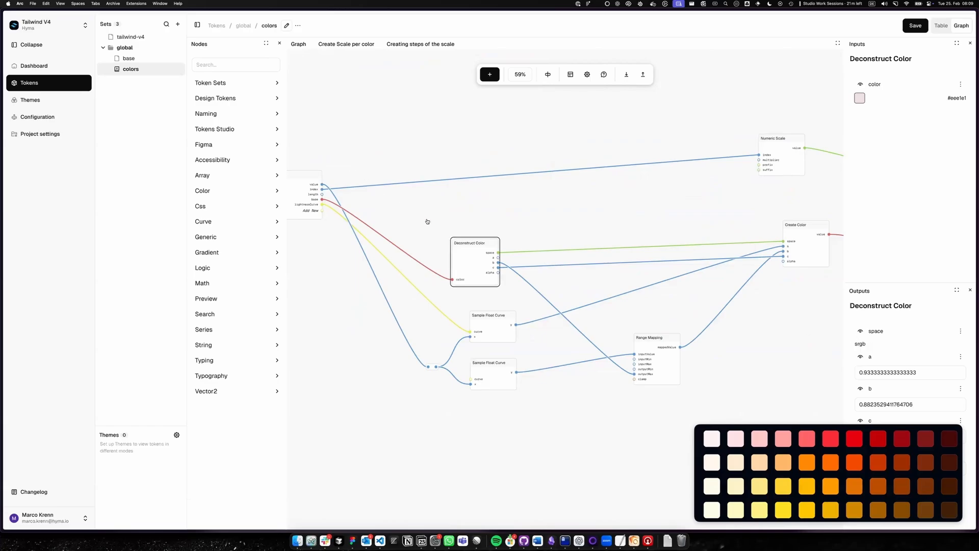
Step: Add a Convert Color node between Input and Deconstruct Color and connect the Input's base output to its color input
left_click(225, 196)
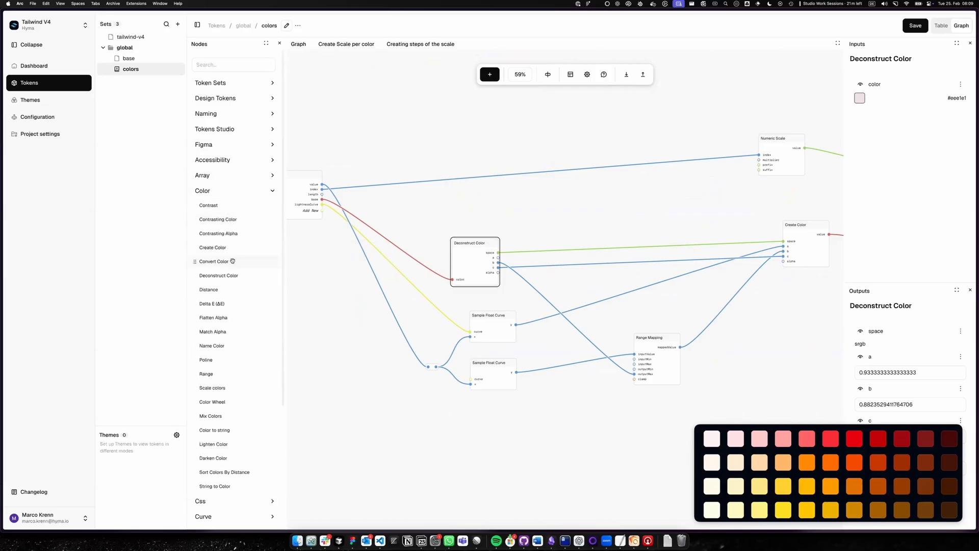
left_click_drag(232, 261, 462, 194)
scroll(455, 221, "left", 3)
left_click_drag(605, 197, 527, 201)
left_click_drag(461, 195, 520, 210)
Step: Set the Convert Color node's space to oklch and connect its color output to the Deconstruct Color node
left_click(881, 129)
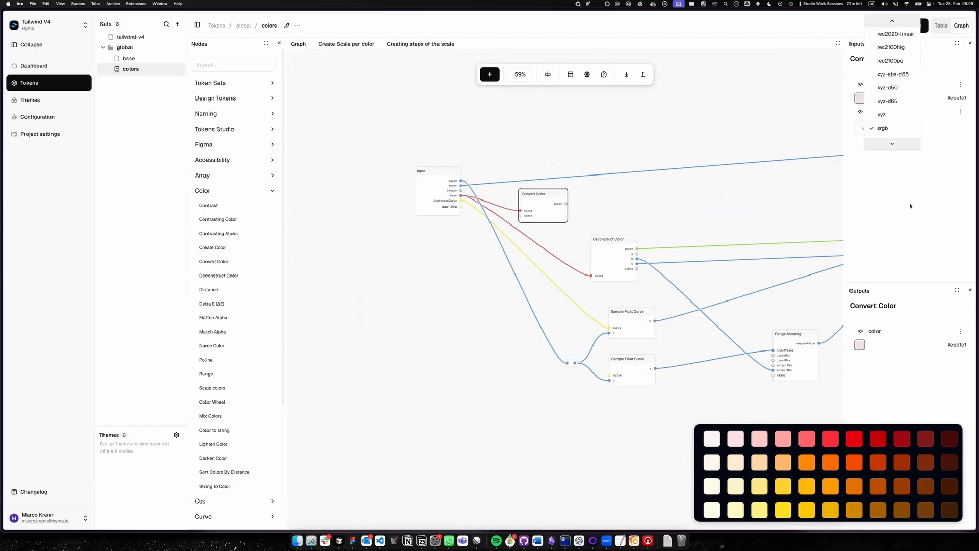
scroll(900, 94, "up", 5)
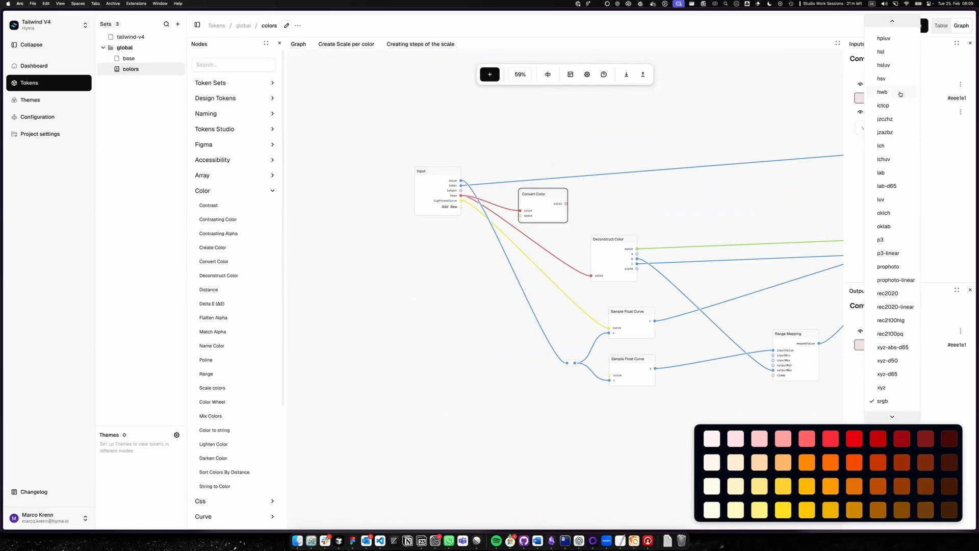
scroll(900, 94, "up", 3)
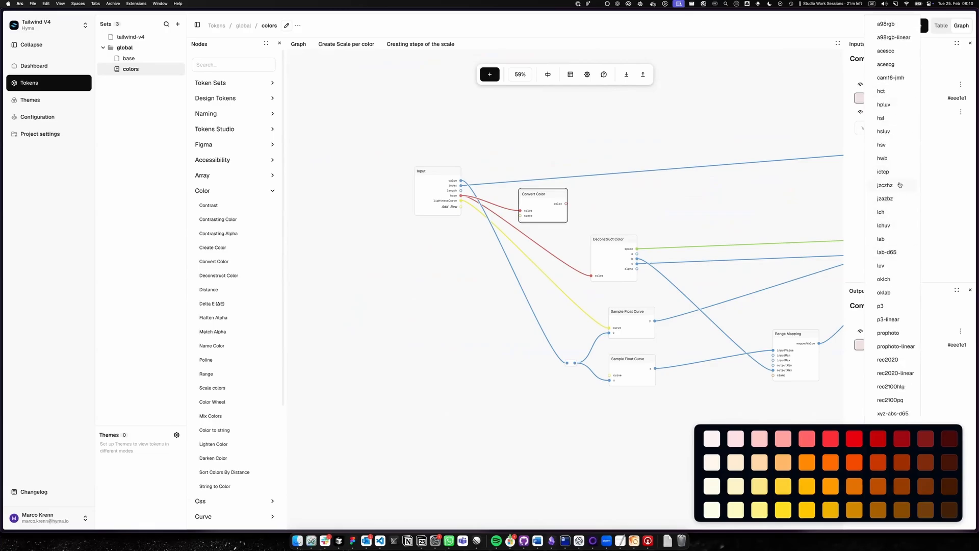
left_click(896, 283)
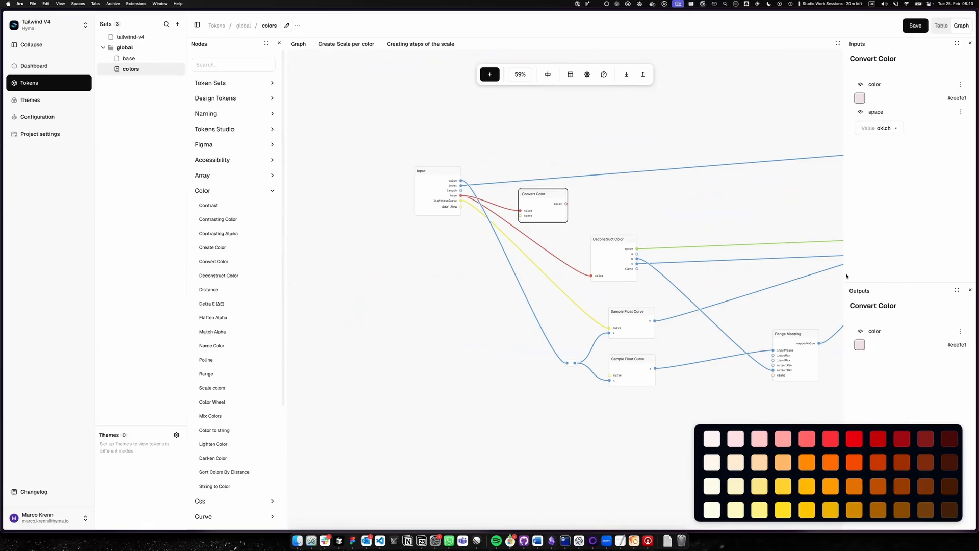
mouse_move(569, 206)
left_mouse_down()
mouse_move(591, 275)
mouse_move(542, 225)
left_mouse_up()
Step: Save the graph and review the regenerated scales in the token table, including the veryLight one
key("super+s")
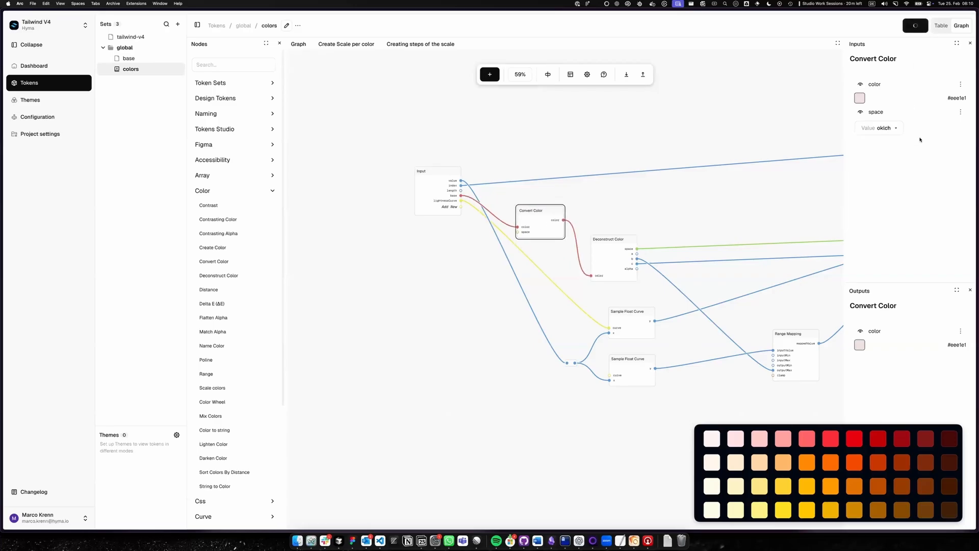
left_click(941, 26)
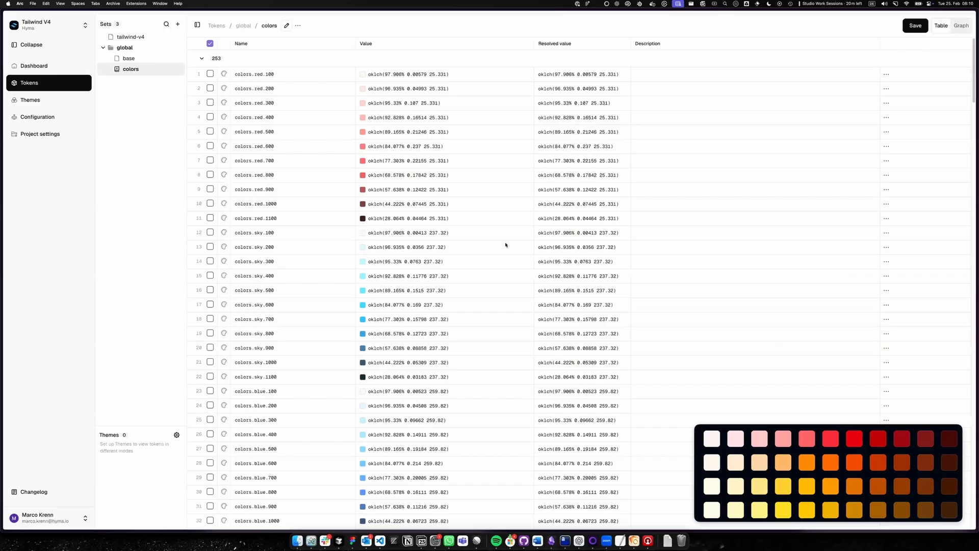
scroll(505, 245, "down", 20)
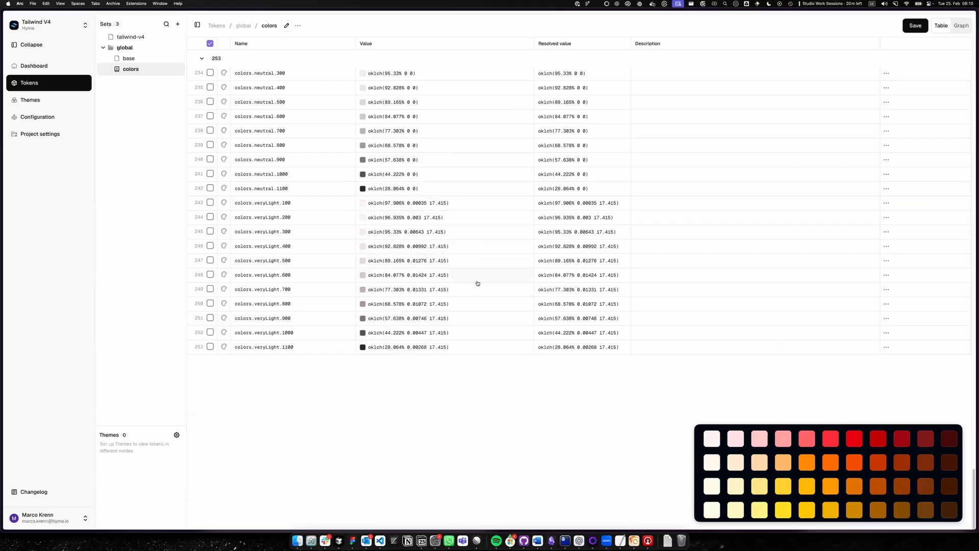
scroll(507, 295, "up", 10)
scroll(508, 297, "up", 20)
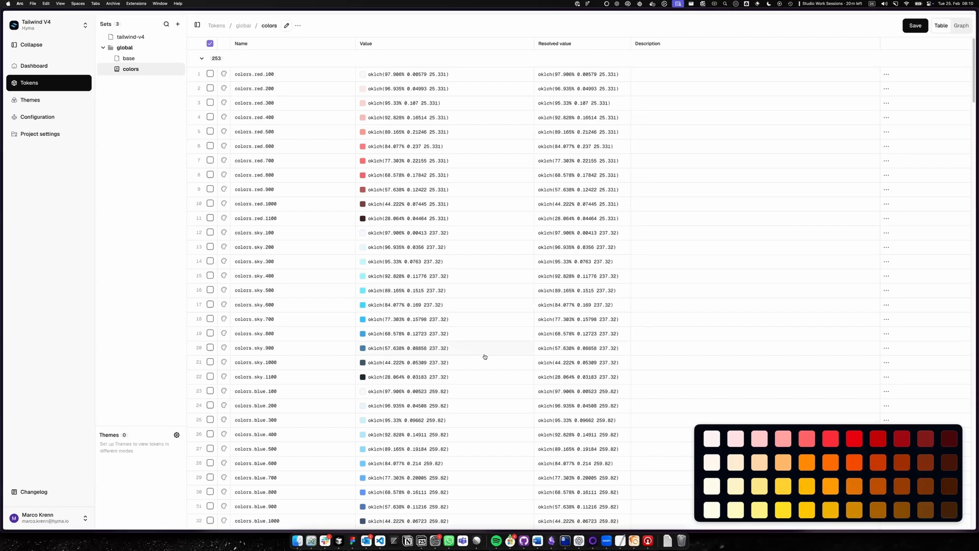
Step: Return to the graph view and examine the node structure of the scale-step subgraph, the main graph and Create Scale per color
left_click(959, 27)
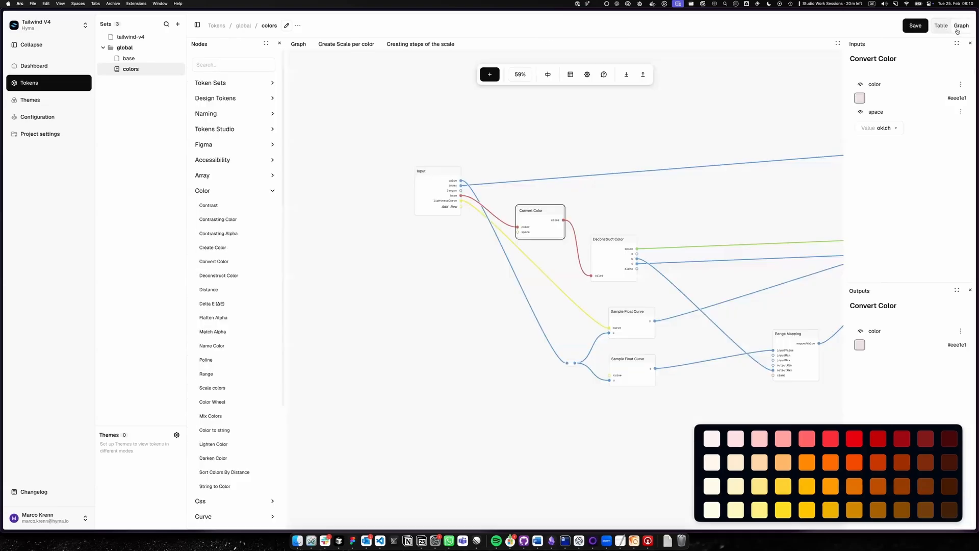
scroll(525, 305, "right", 5)
scroll(525, 305, "up", 1)
scroll(520, 293, "right", 5)
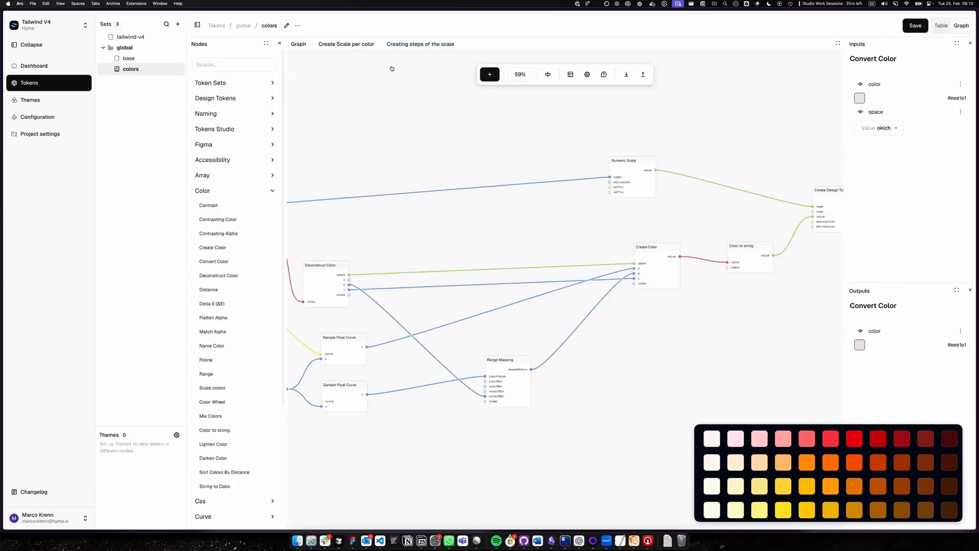
left_click(298, 44)
scroll(621, 368, "left", 2)
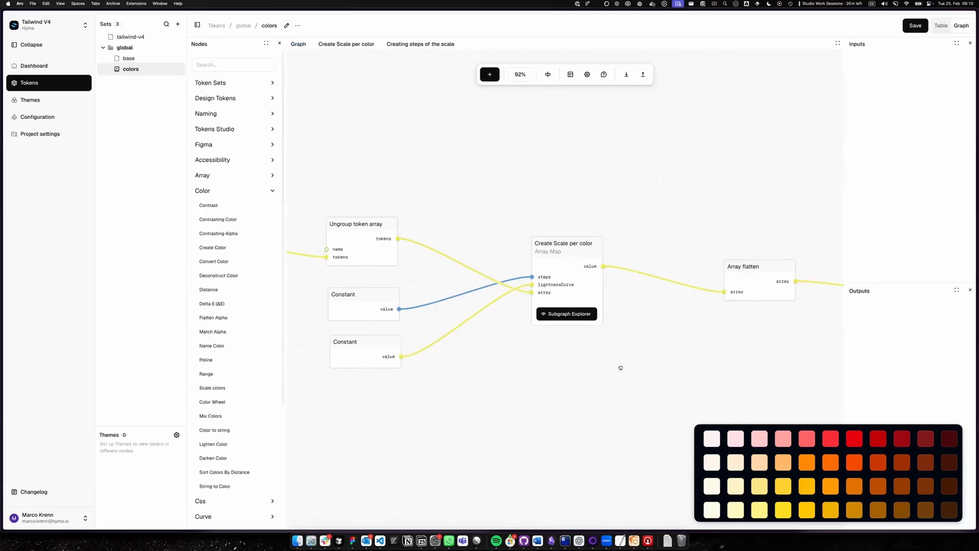
scroll(782, 325, "left", 7)
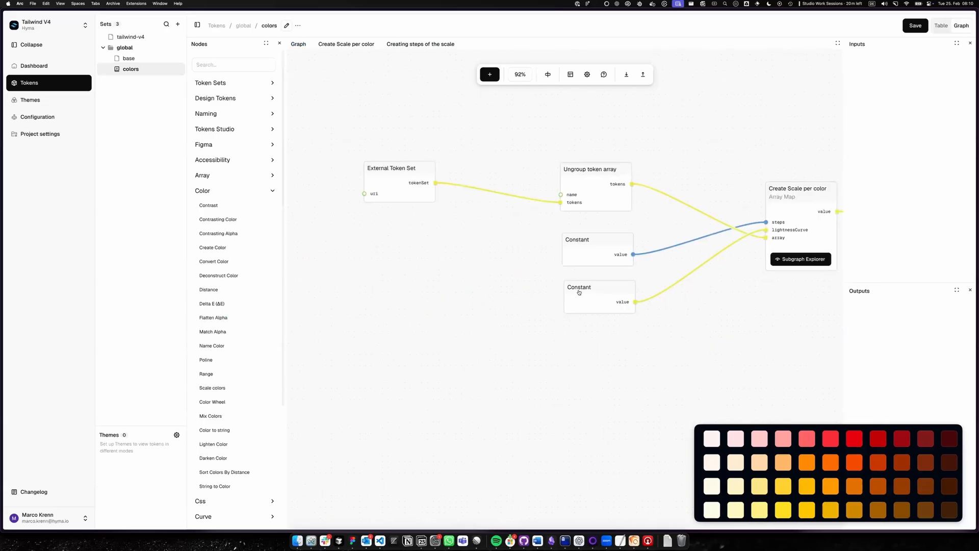
scroll(601, 265, "right", 6)
left_click(603, 266)
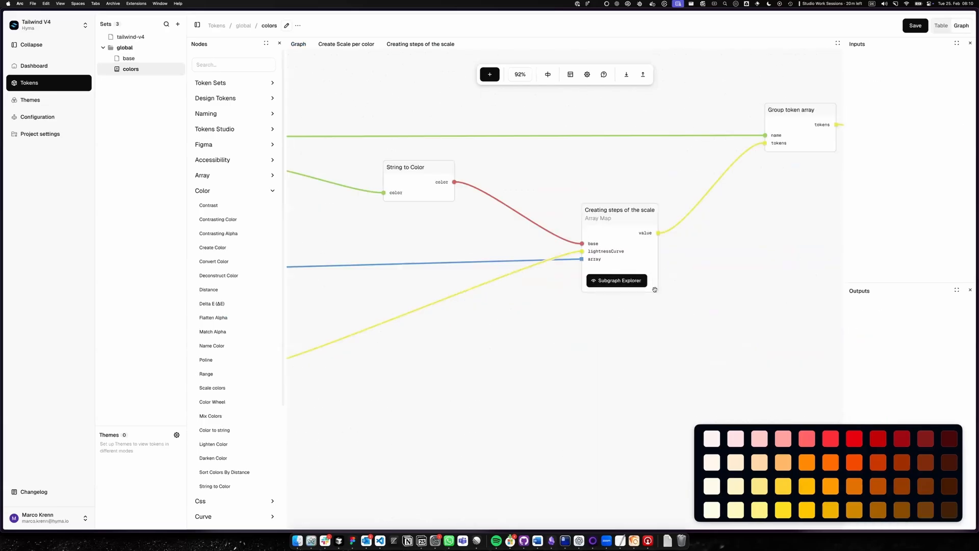
left_click_drag(709, 260, 800, 295)
left_click(306, 45)
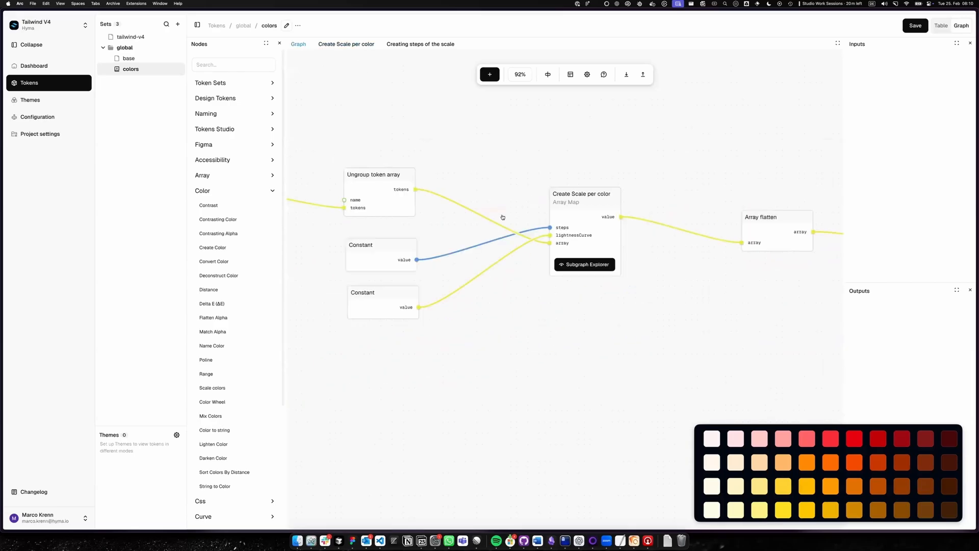
Step: Open the Create Scale per color subgraph and add an Inject Item node near the Group token array node
left_click(340, 44)
left_click_drag(526, 270, 714, 264)
left_click(453, 191)
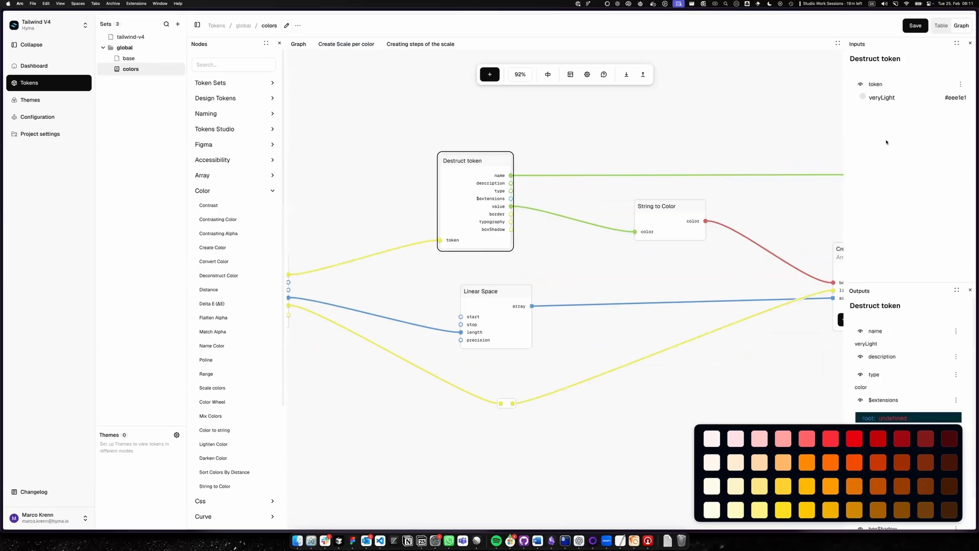
left_click_drag(756, 202, 489, 209)
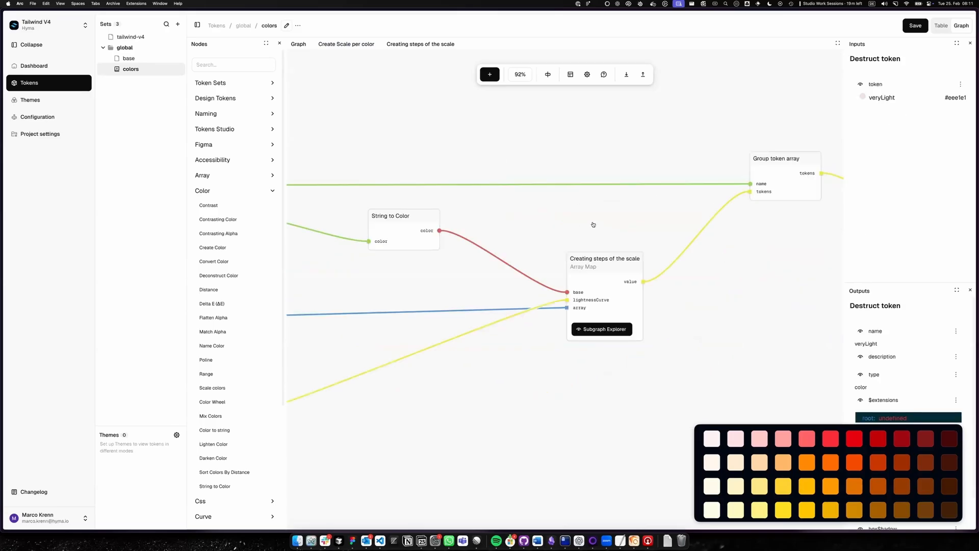
left_click_drag(593, 224, 504, 261)
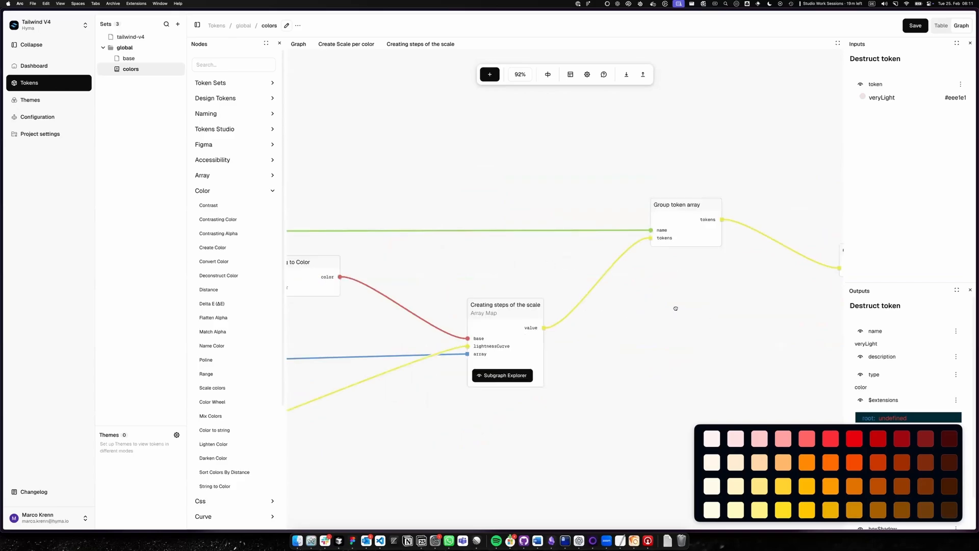
left_click_drag(675, 306, 700, 284)
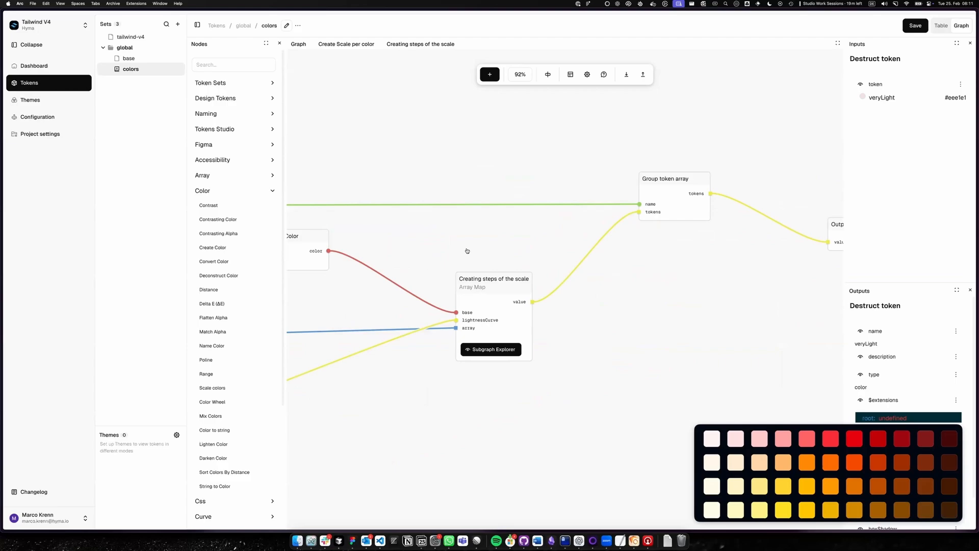
left_click_drag(472, 248, 596, 249)
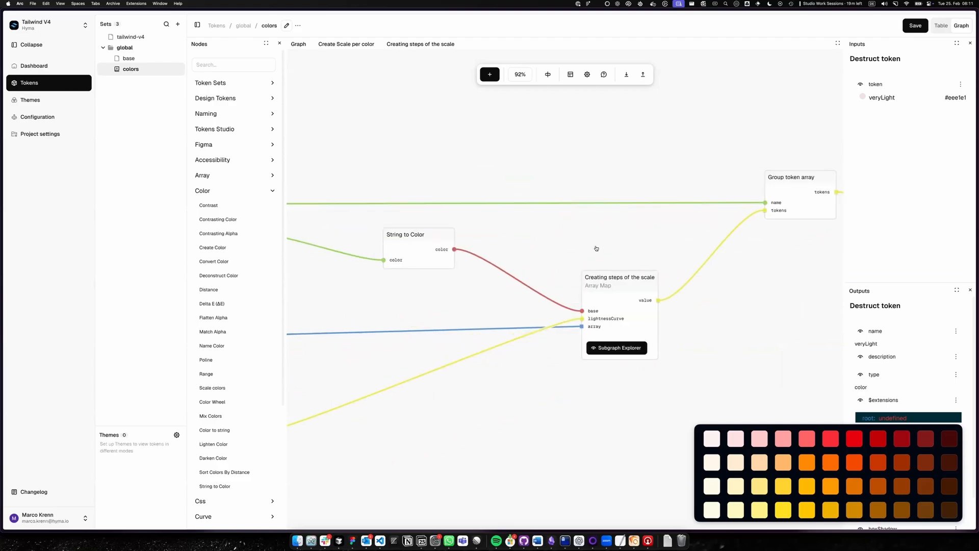
left_click(207, 190)
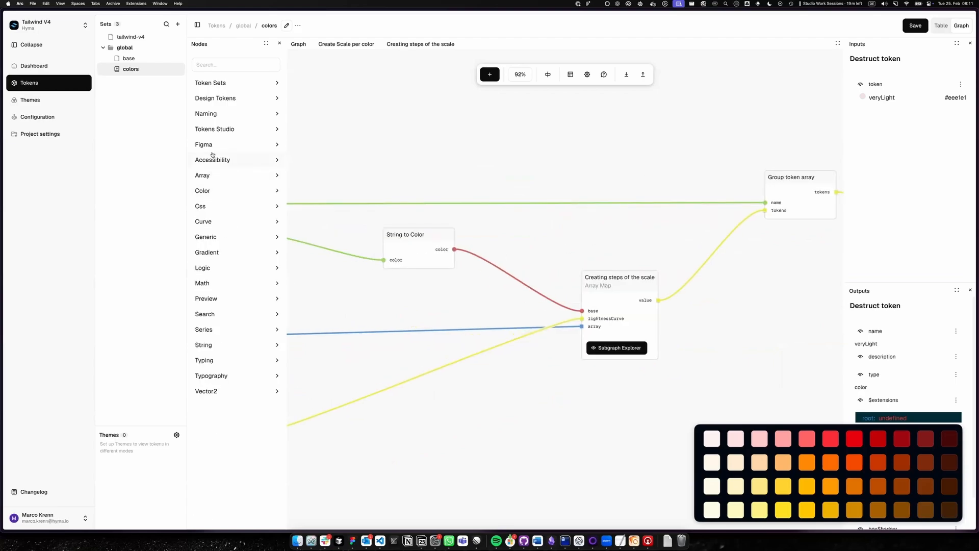
left_click(210, 174)
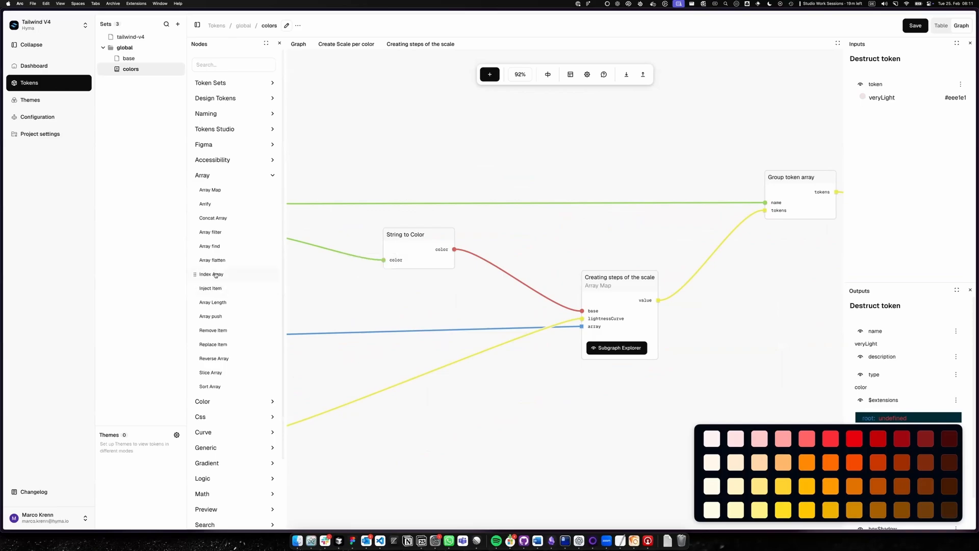
left_click_drag(210, 288, 672, 163)
Step: Add a Create Design Token node above the String to Color node
left_click_drag(587, 167, 698, 197)
left_click_drag(533, 187, 700, 174)
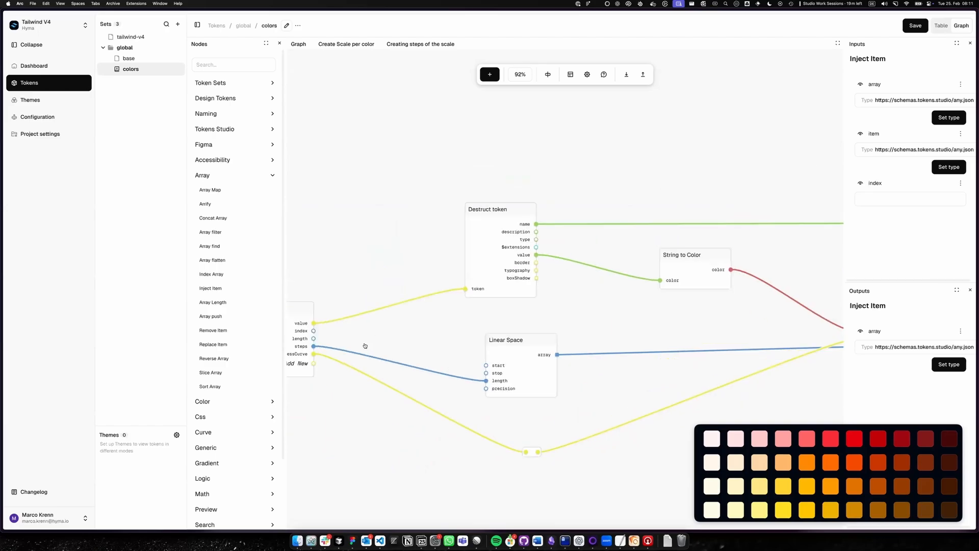
scroll(328, 322, "left", 1)
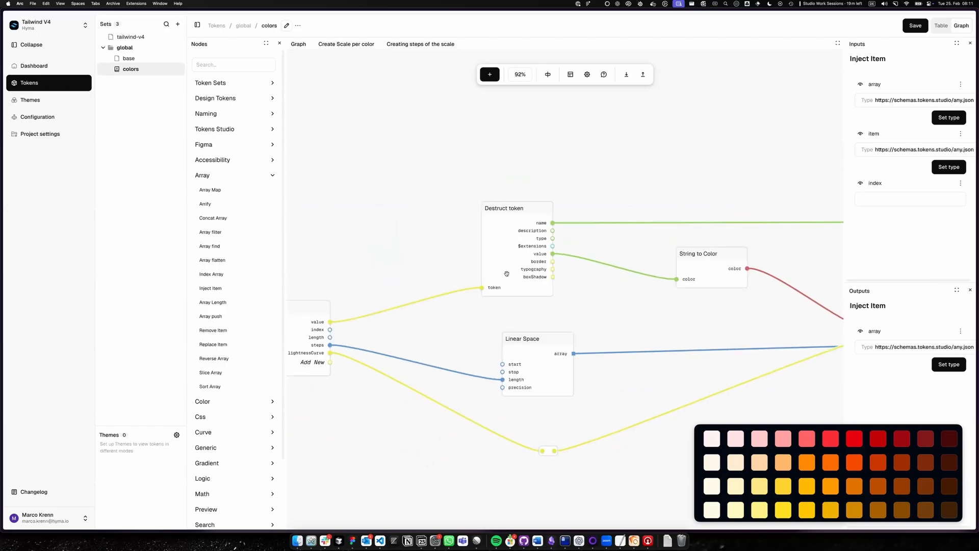
left_click(222, 180)
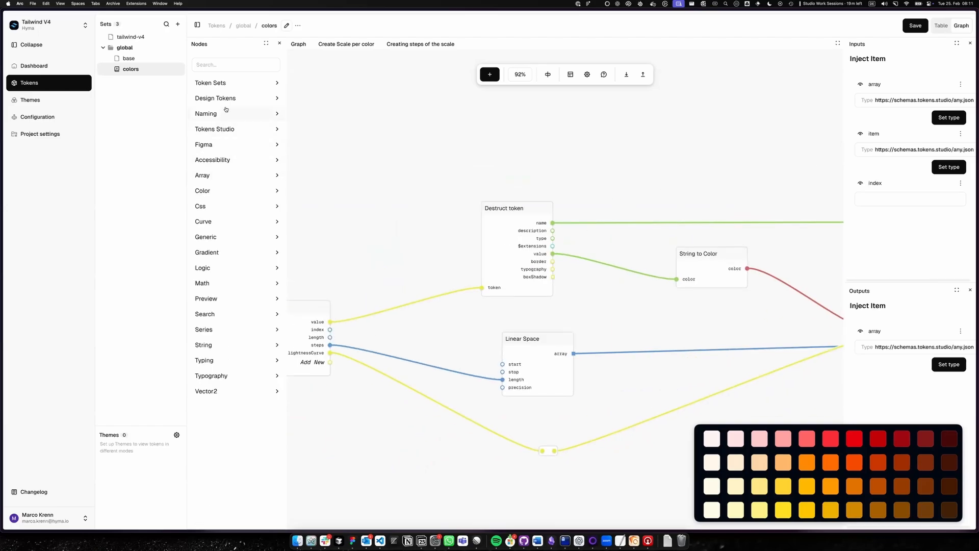
left_click(228, 99)
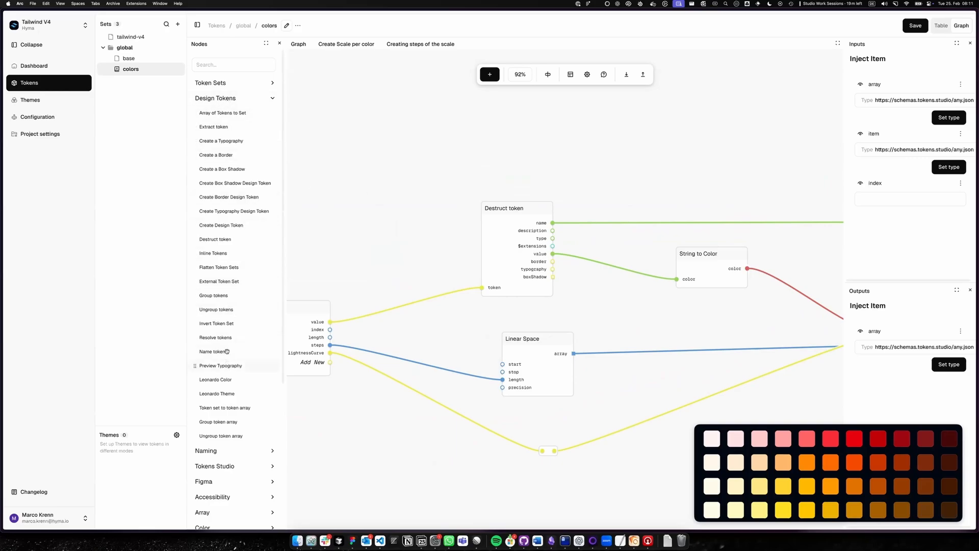
mouse_move(229, 350)
left_click_drag(221, 225, 699, 172)
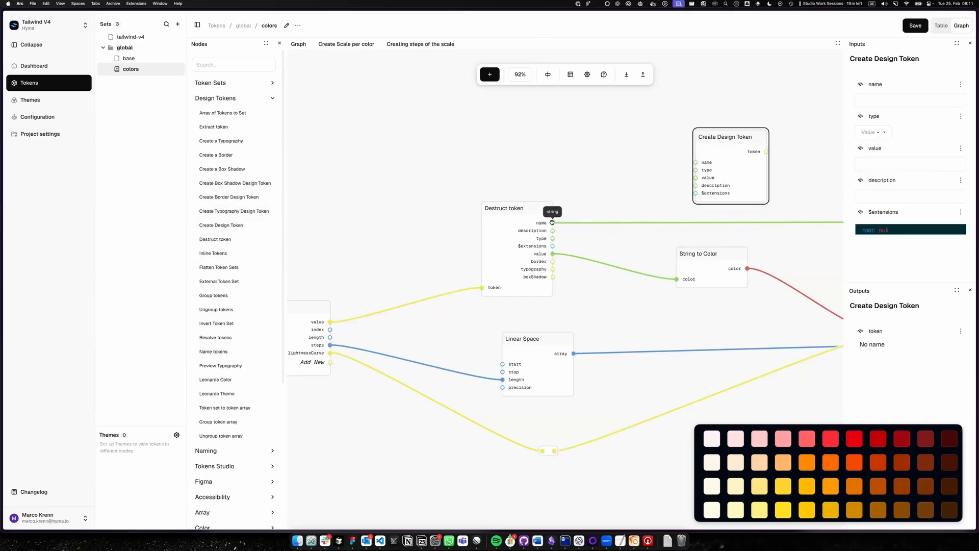
Step: Connect the Destruct token name output to the Create Design Token name input with a reroute point, and set the token type to color
left_click_drag(552, 223, 696, 162)
double_click(635, 223)
left_click(725, 182)
left_click(857, 125)
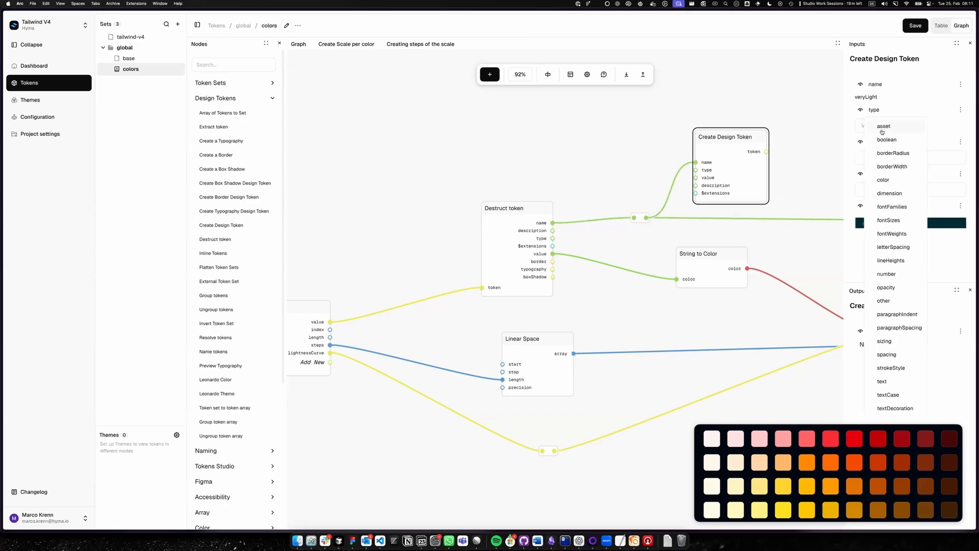
left_click(876, 188)
Step: Connect the Destruct token value output to the Create Design Token value input and move that node slightly higher
scroll(456, 251, "right", 2)
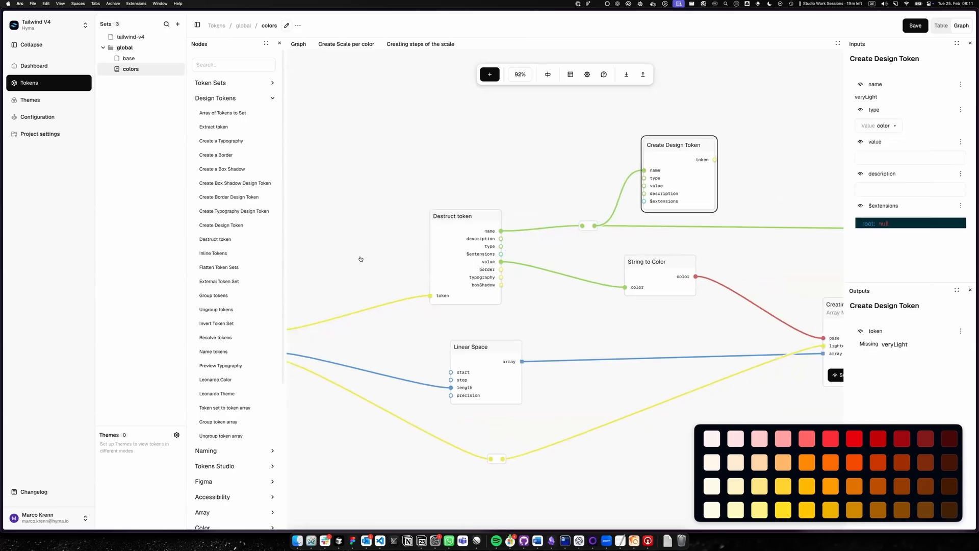
scroll(360, 258, "right", 3)
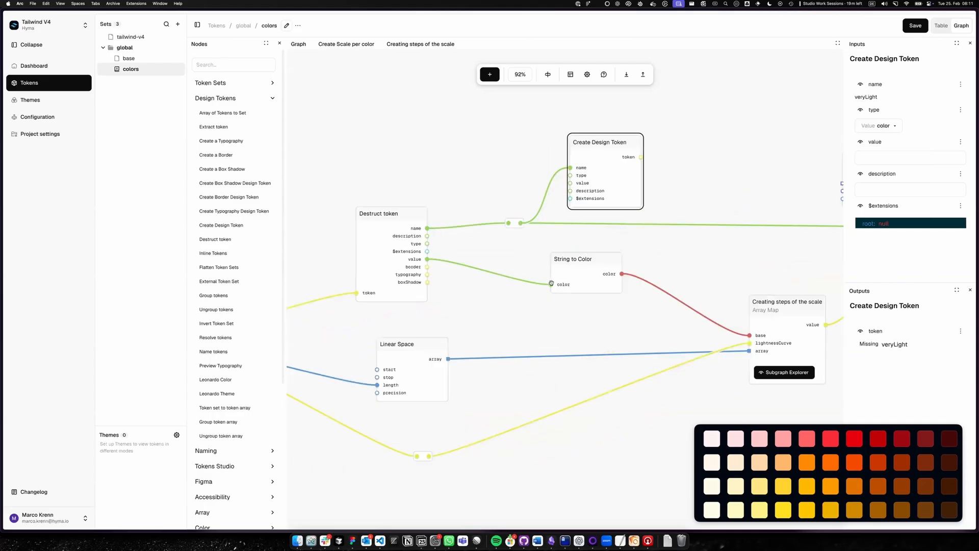
left_click_drag(427, 259, 571, 182)
left_click_drag(630, 185, 617, 166)
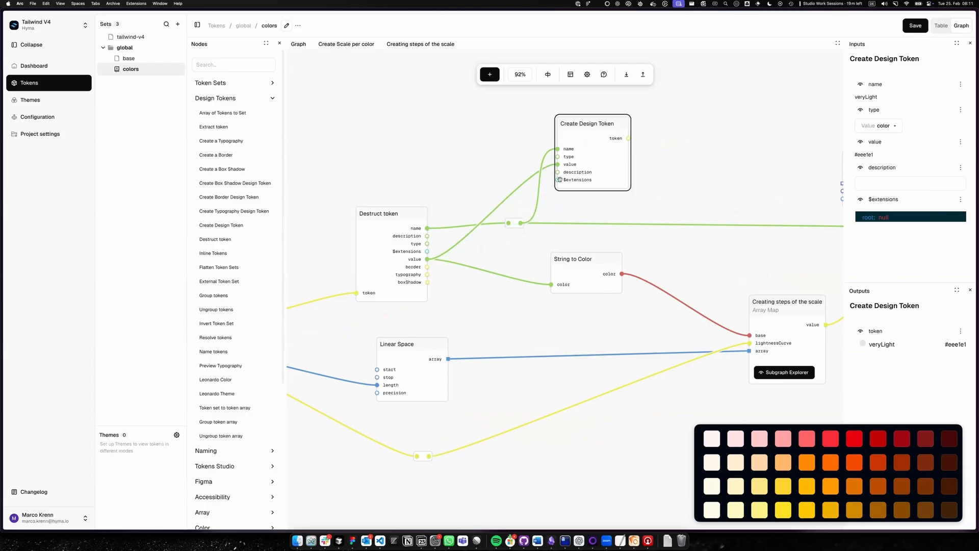
Step: Connect the Create Design Token output to Inject Item's item input, and the Creating steps of the scale value to its array input
left_click_drag(739, 192, 514, 214)
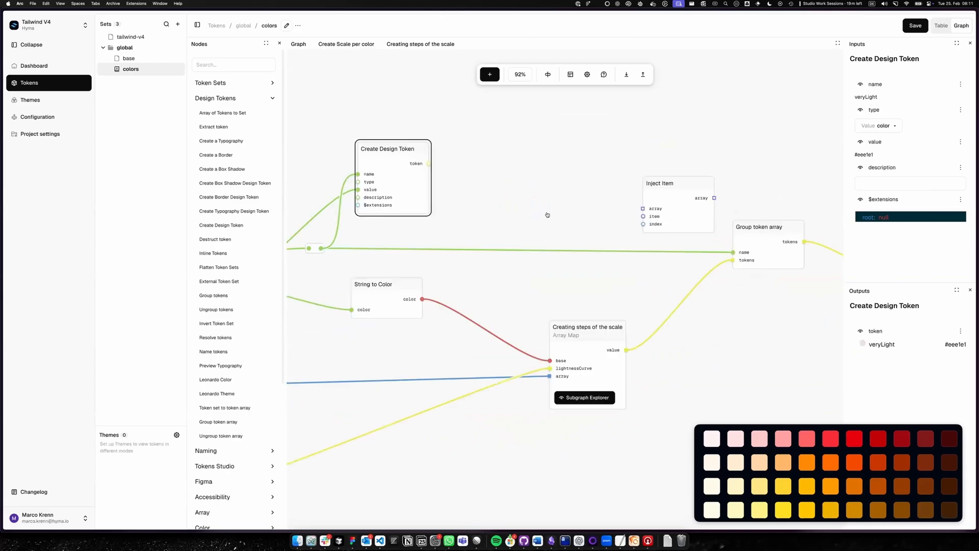
scroll(413, 175, "right", 1)
left_click_drag(400, 164, 659, 209)
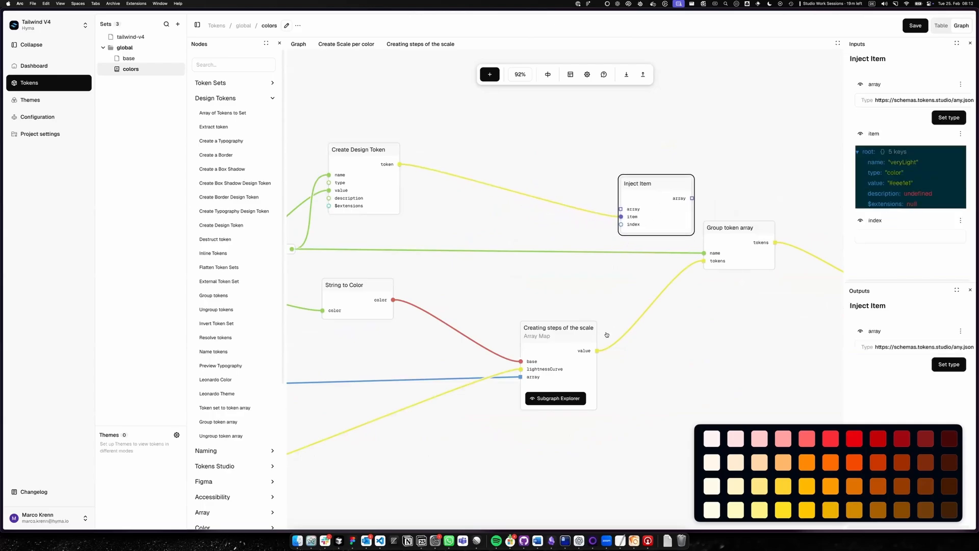
left_click_drag(596, 350, 620, 209)
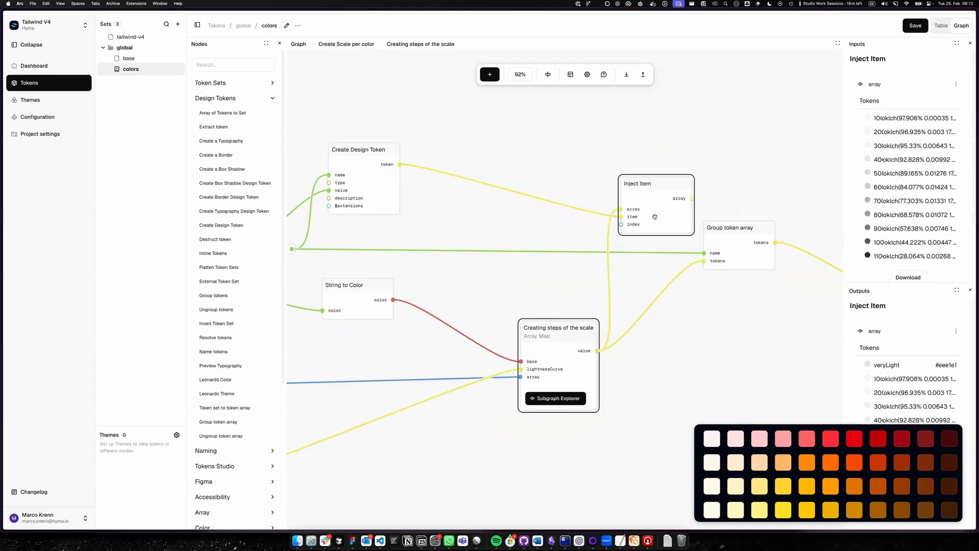
Step: Set the Inject Item index to -1 and check the order of its output array, moving the reference palette out of the way
scroll(878, 206, "down", 3)
left_click(890, 261)
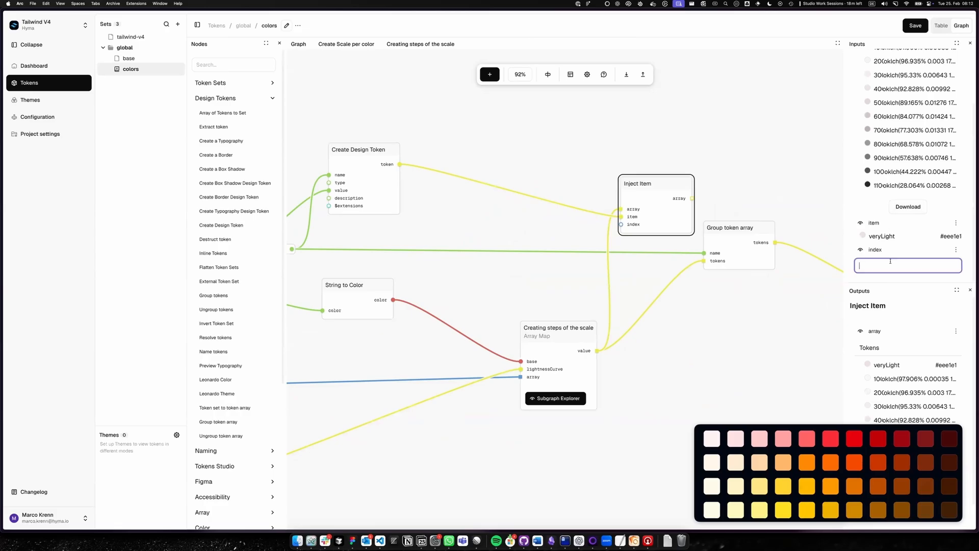
type("-1")
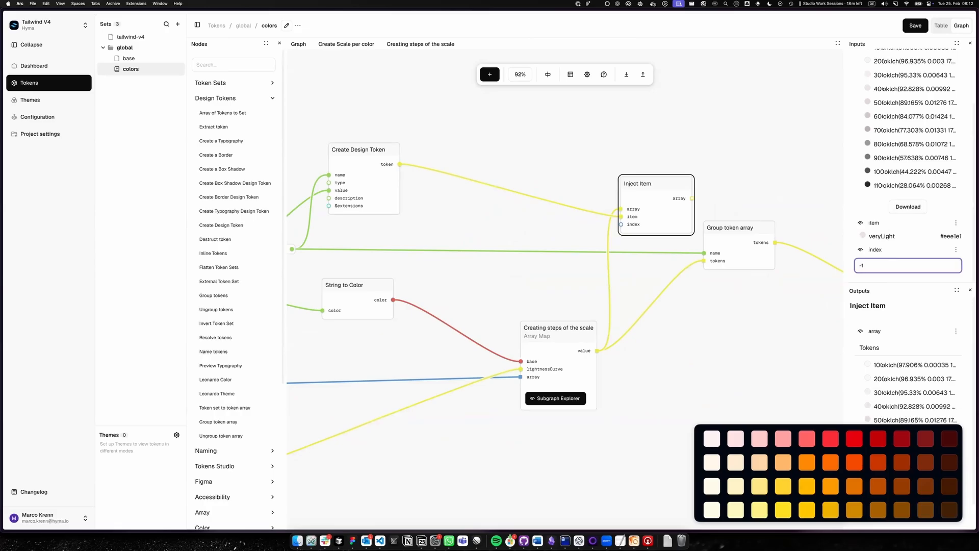
scroll(916, 338, "down", 1)
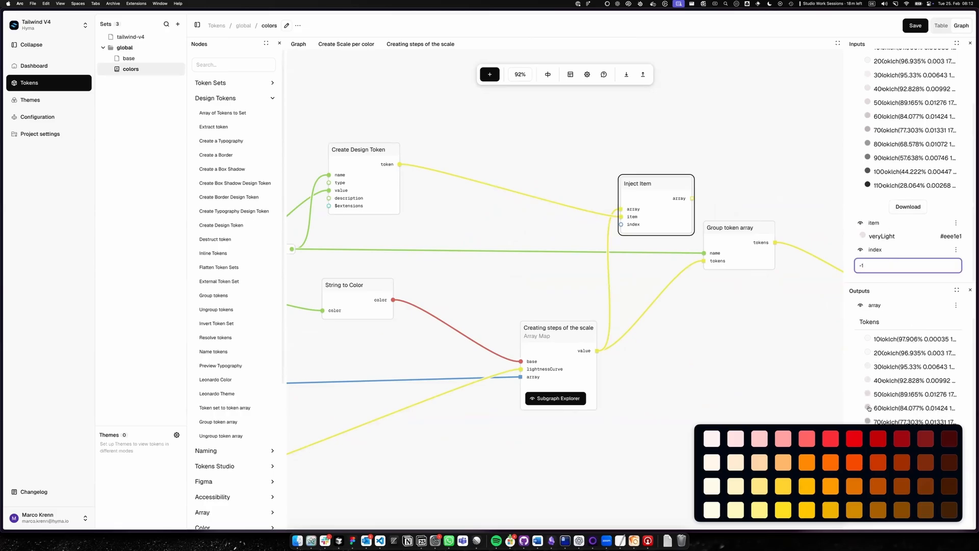
left_click_drag(860, 431, 684, 425)
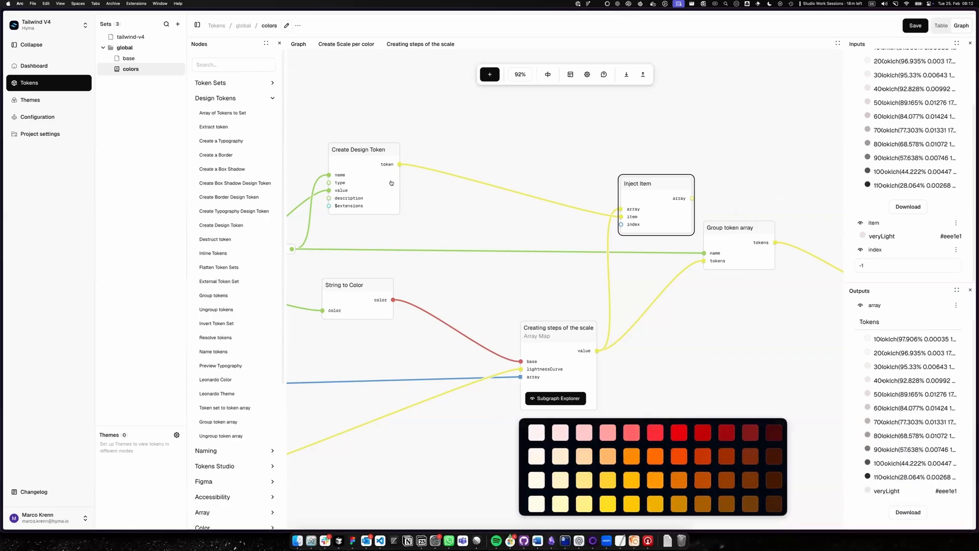
Step: Remove the Create Design Token name connection and the reroute point, then reconnect Destruct token's name directly to Group token array's name input
scroll(439, 192, "left", 5)
left_click(446, 235)
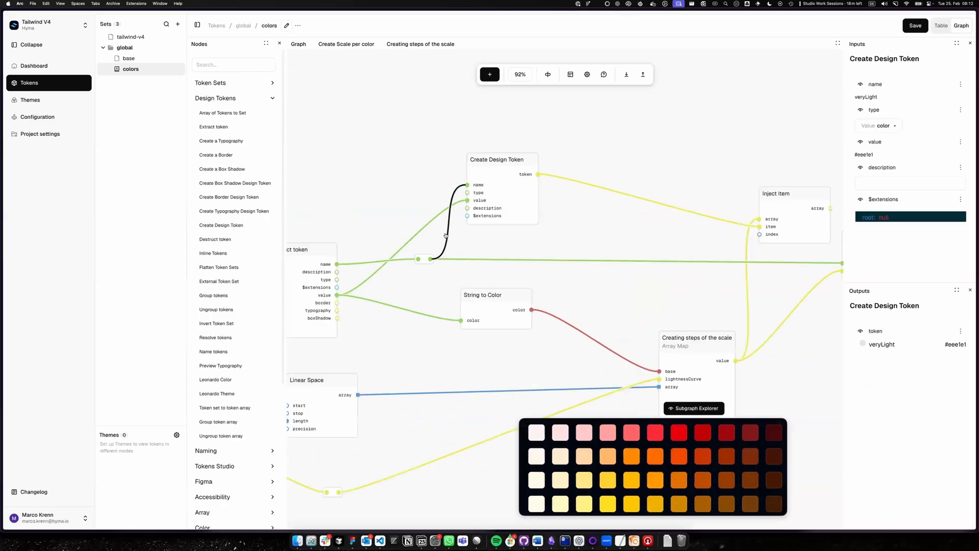
key("BackSpace")
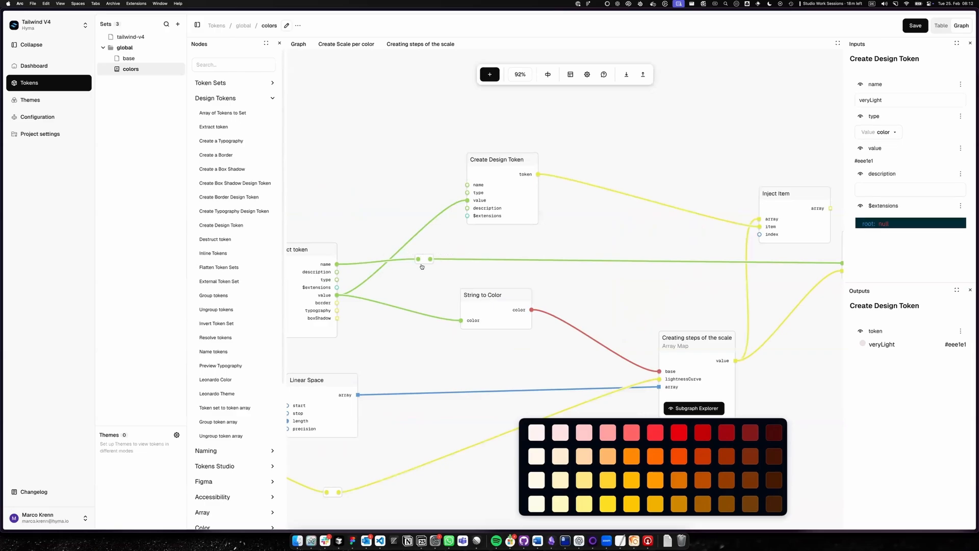
left_click(467, 260)
left_click(421, 259)
key("BackSpace")
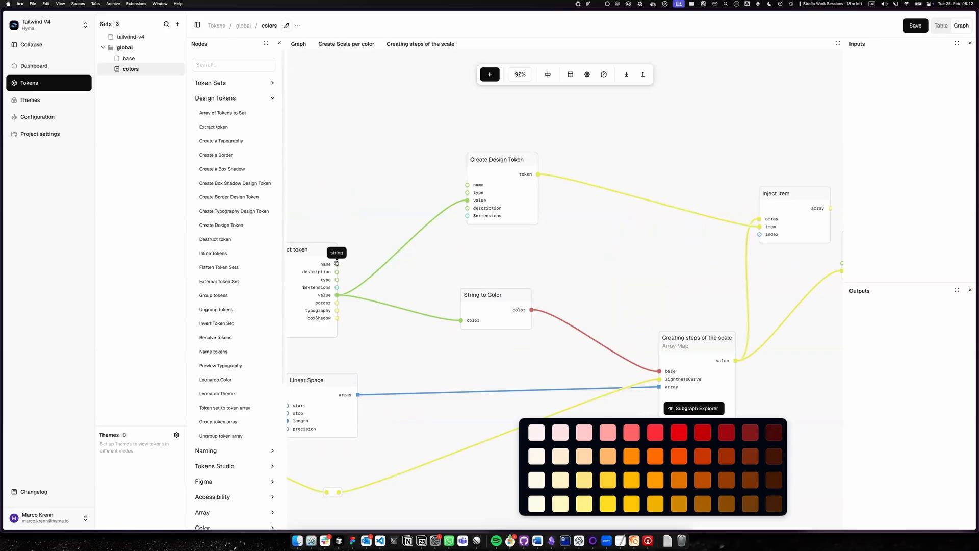
left_click_drag(337, 264, 727, 262)
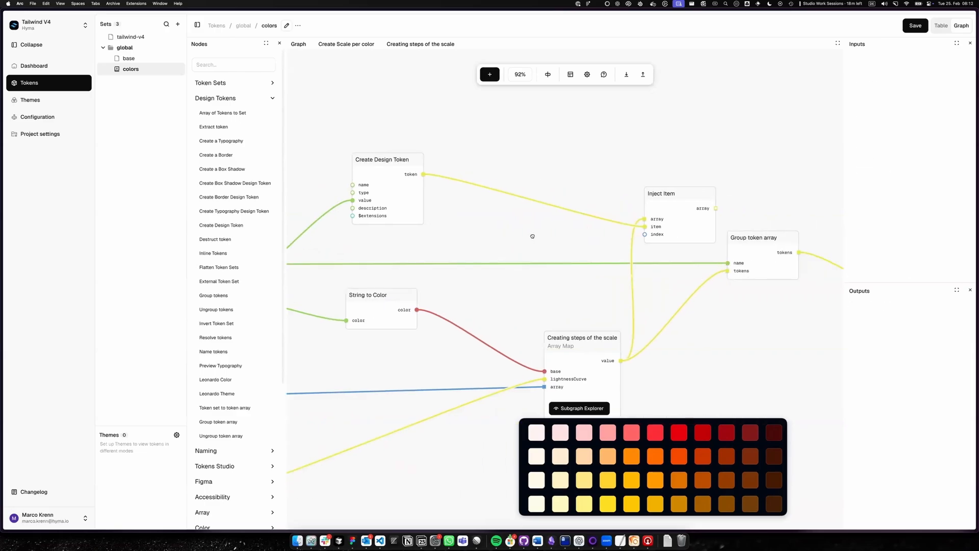
Step: Set the Create Design Token node's name to base
left_click(390, 194)
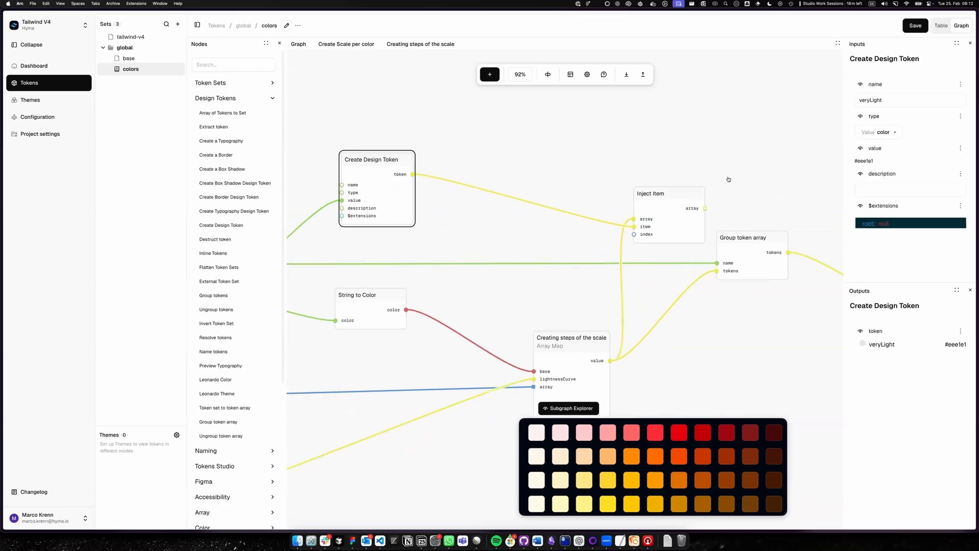
double_click(906, 100)
type("base")
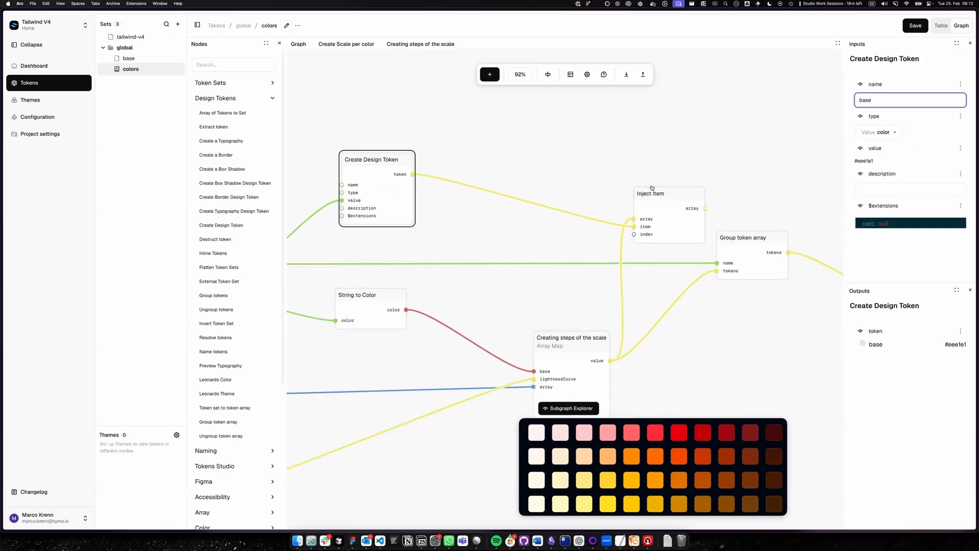
left_click(580, 182)
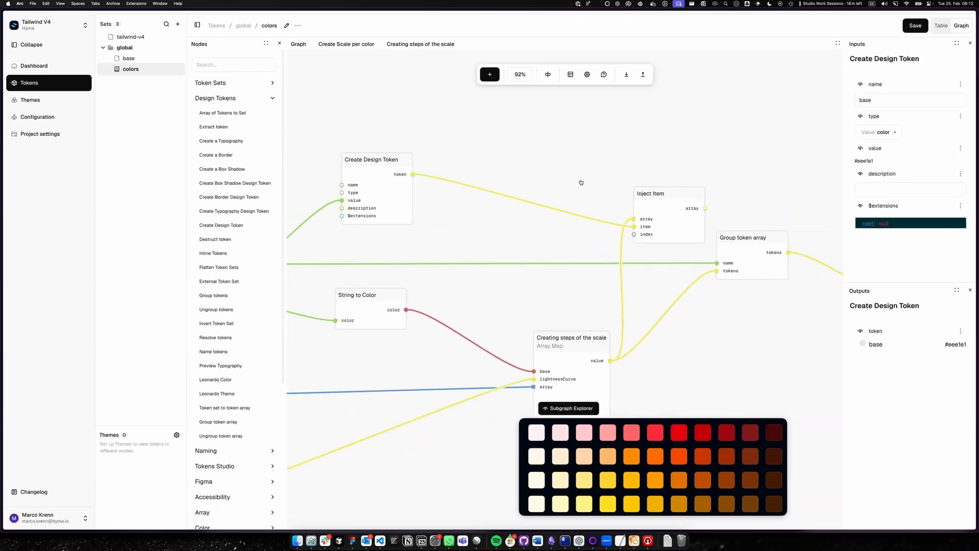
Step: Connect Inject Item's array output to Group token array's tokens input, and space the Group token array and Output nodes further apart
left_click(650, 220)
left_click_drag(708, 222, 716, 273)
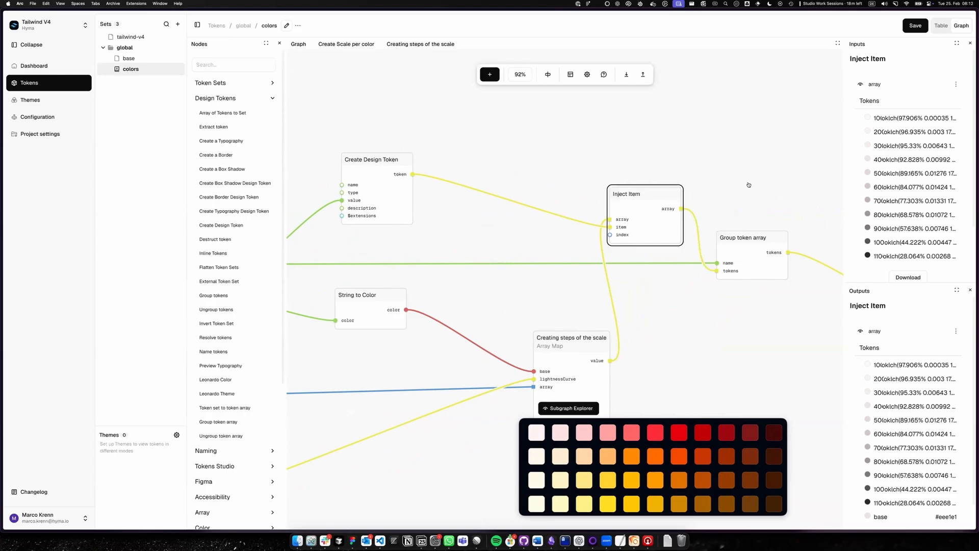
left_click_drag(675, 310, 358, 223)
left_click_drag(444, 170, 526, 162)
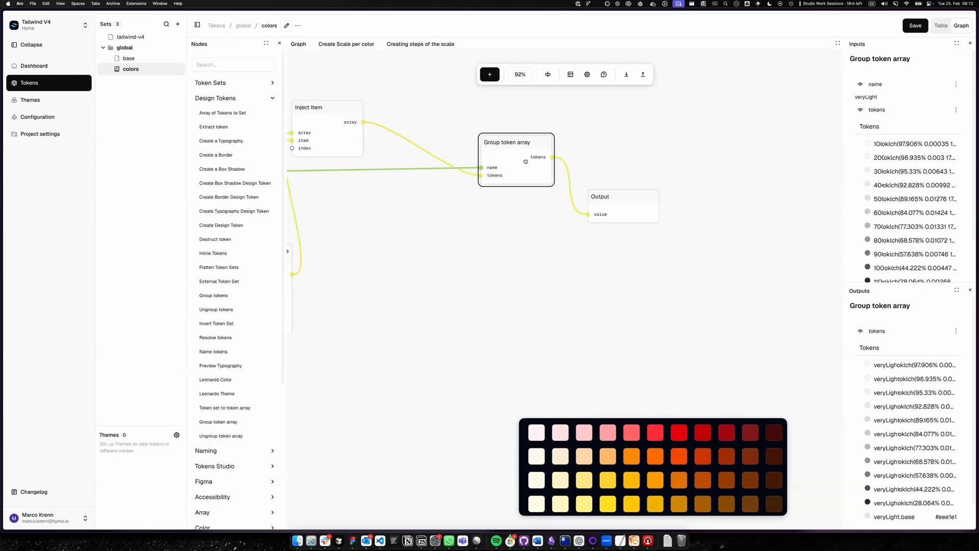
left_click_drag(623, 205, 692, 212)
left_click_drag(517, 160, 545, 165)
left_click_drag(463, 214, 595, 224)
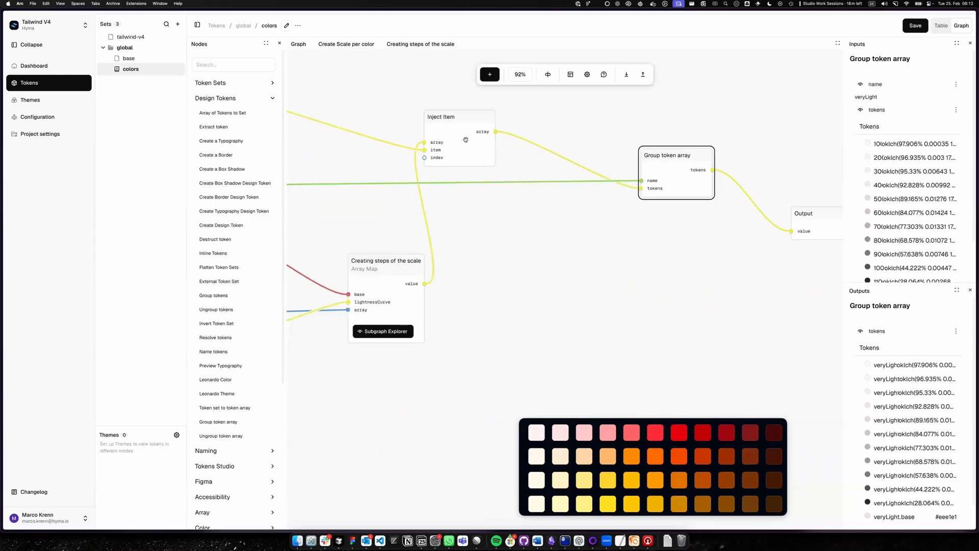
Step: Tidy the subgraph layout by placing Create Design Token above Creating steps of the scale, with Inject Item between them and Group token array
left_click_drag(465, 139, 537, 218)
scroll(538, 218, "left", 10)
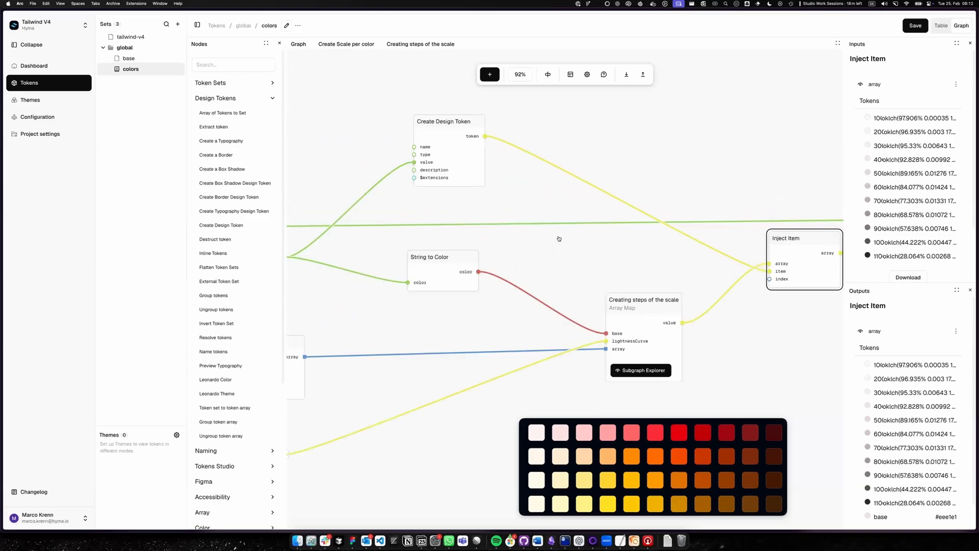
left_click_drag(462, 149, 642, 259)
left_click_drag(428, 279, 399, 315)
left_click_drag(632, 309, 618, 344)
left_click_drag(637, 270, 640, 290)
left_click(696, 204)
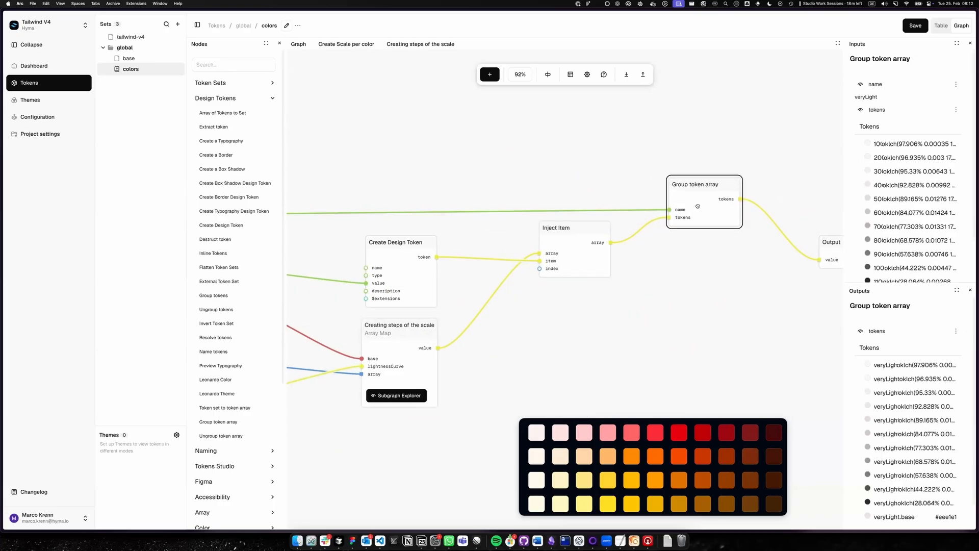
Step: Save the graph and review the generated color scales with their base tokens in table form
left_click(915, 25)
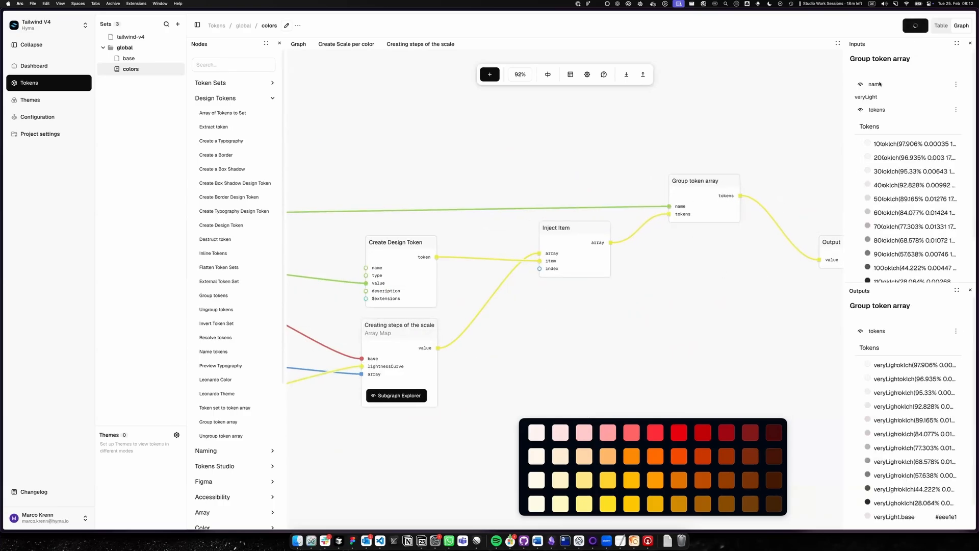
left_click(940, 26)
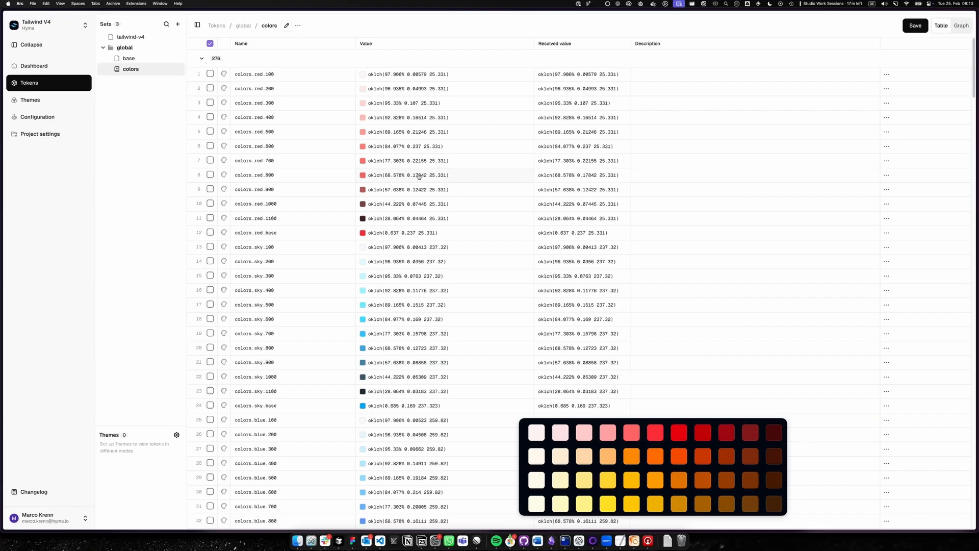
scroll(475, 211, "down", 10)
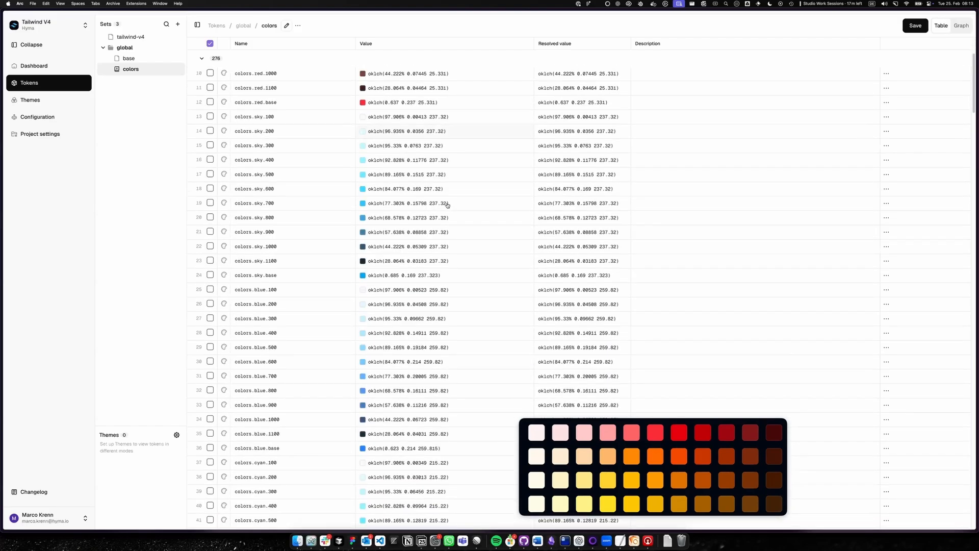
scroll(476, 210, "down", 20)
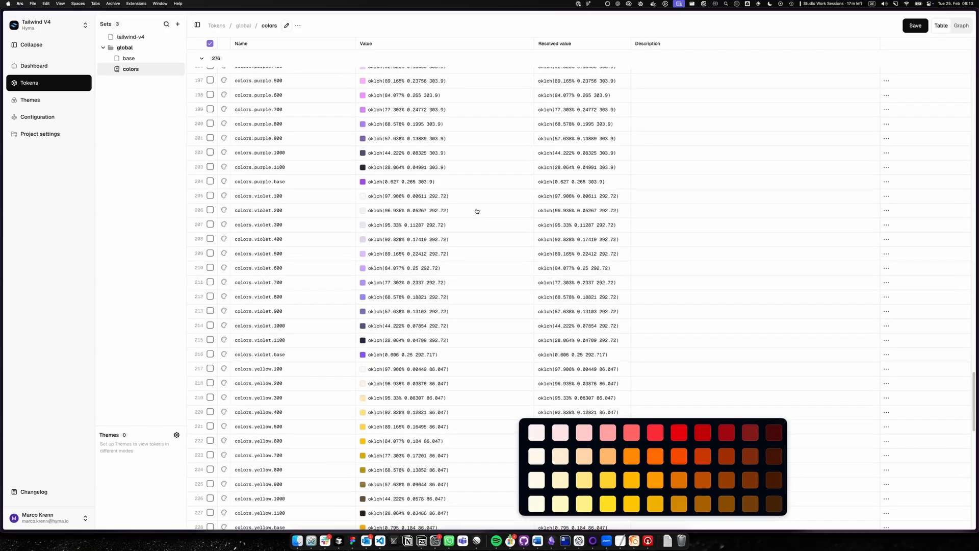
scroll(482, 212, "down", 15)
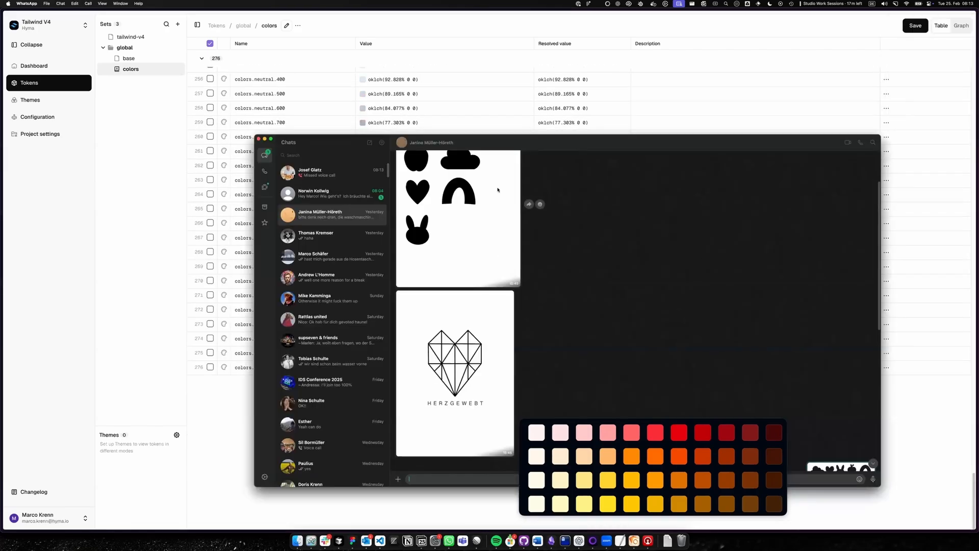
left_click(632, 125)
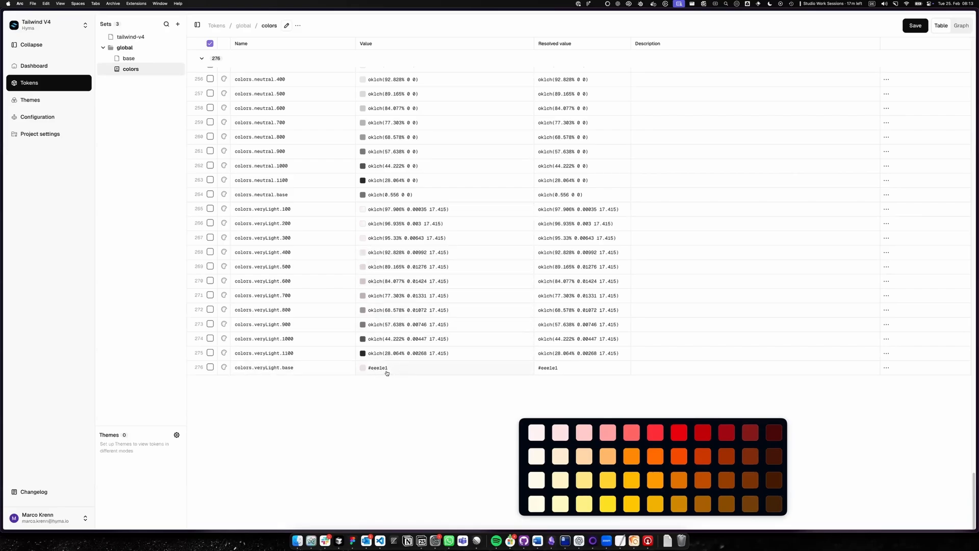
scroll(518, 357, "up", 20)
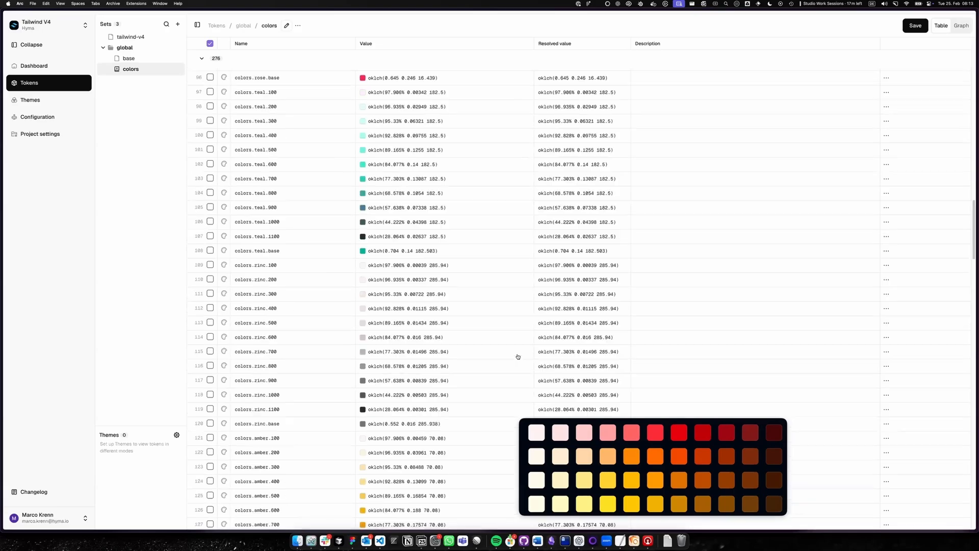
scroll(518, 357, "up", 15)
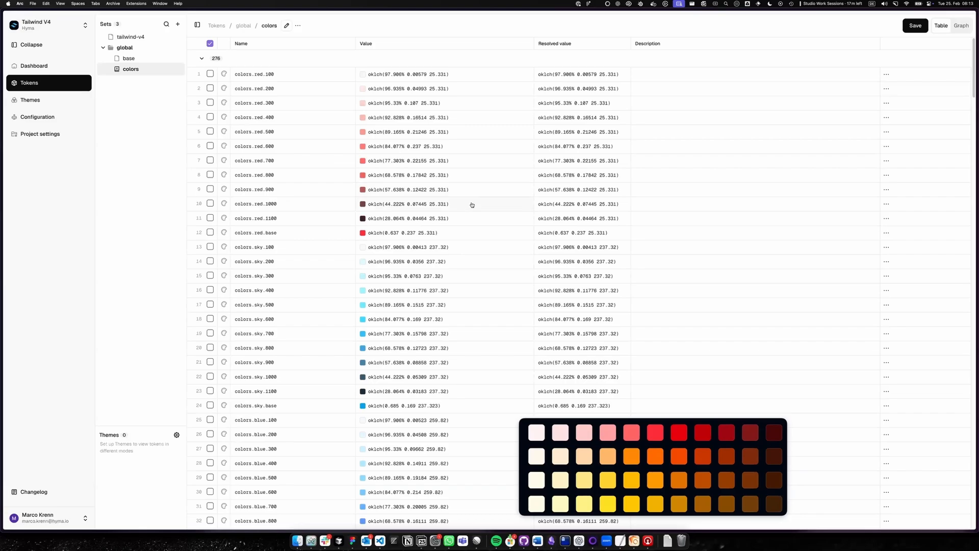
Step: Create a new export configuration named web for the project
left_click(60, 120)
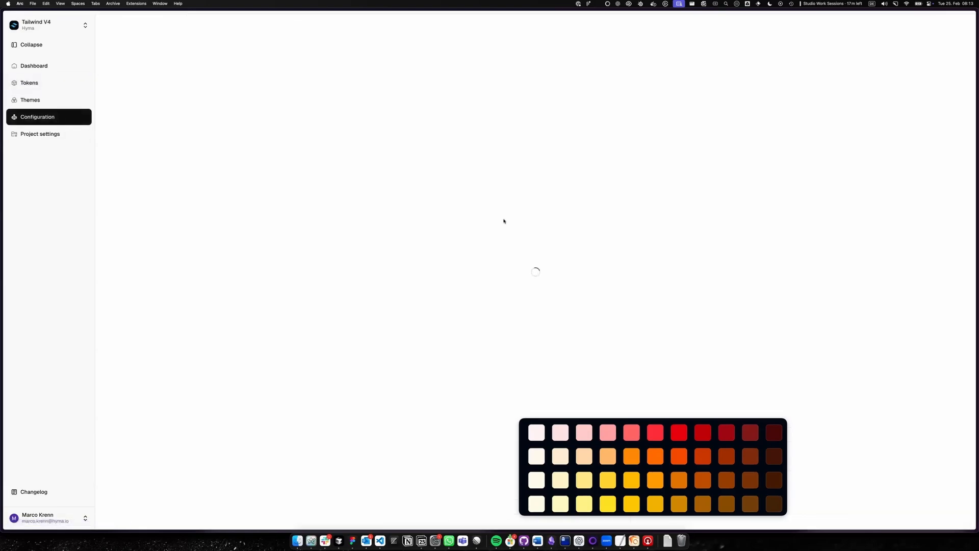
mouse_move(525, 424)
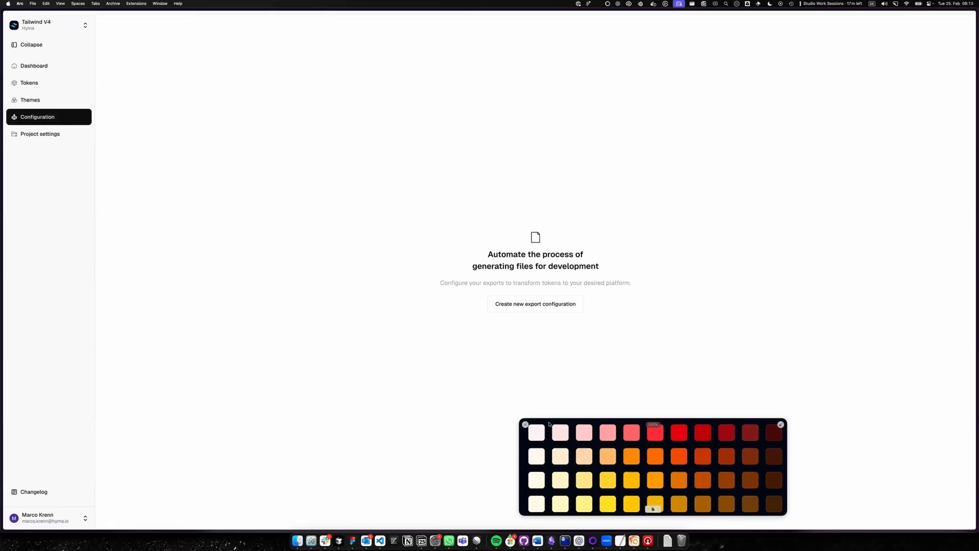
left_click_drag(548, 424, 689, 409)
left_click(558, 306)
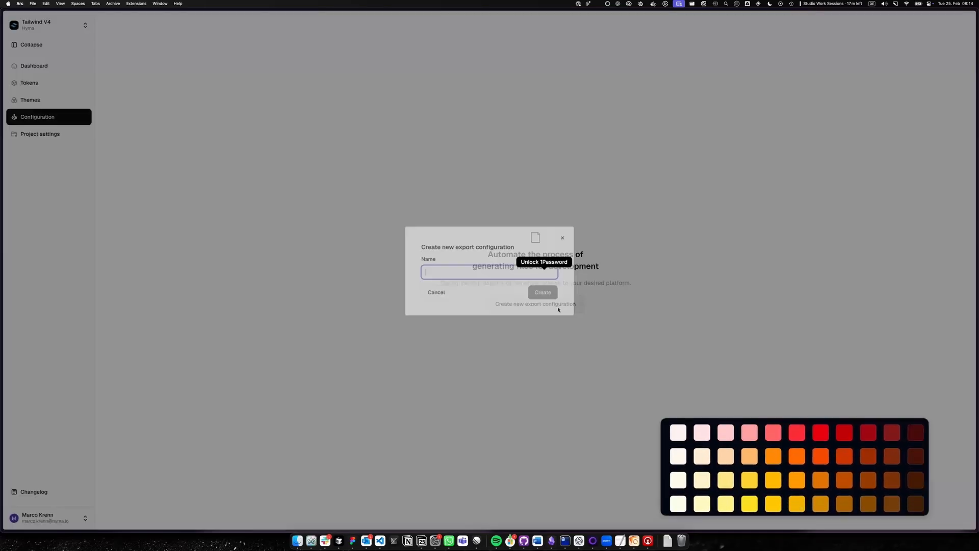
type("web")
left_click(553, 292)
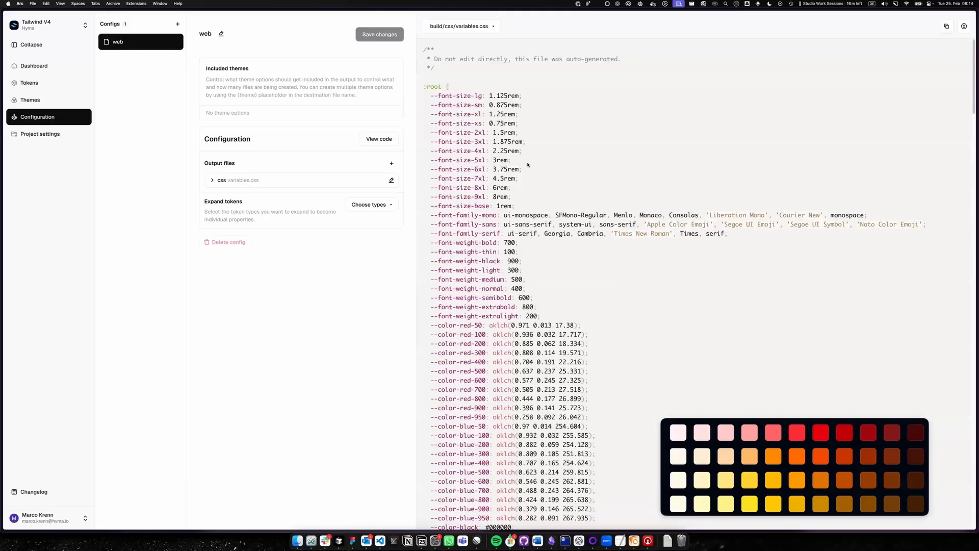
Step: Examine the base colors and generated color scales in the web configuration's variables.css output, and return to the colors token set
scroll(531, 231, "down", 1)
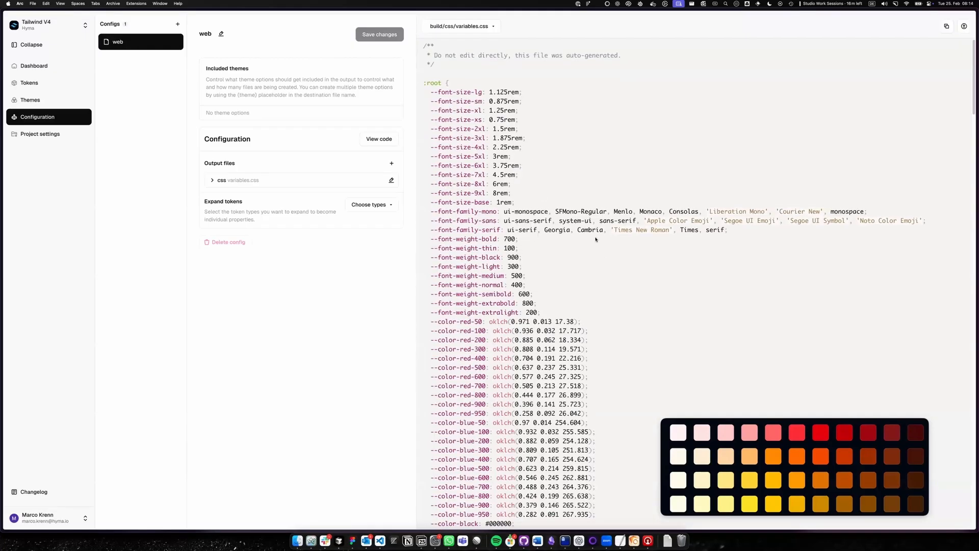
scroll(595, 238, "down", 10)
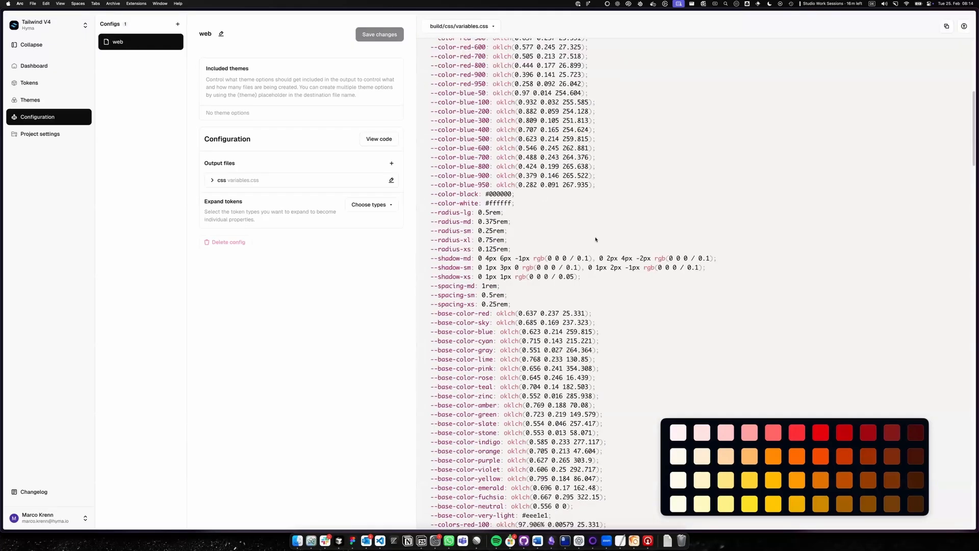
scroll(595, 239, "down", 14)
scroll(535, 190, "up", 4)
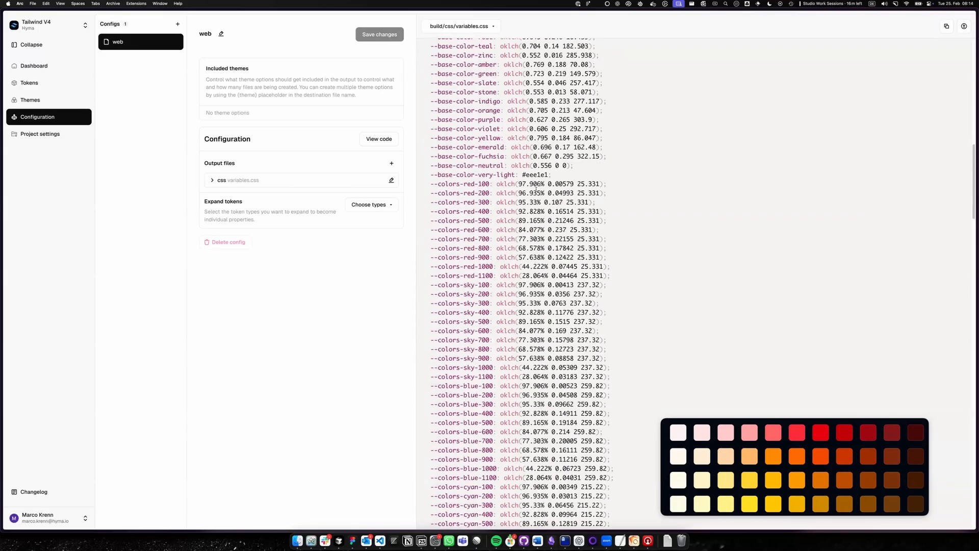
scroll(530, 264, "down", 11)
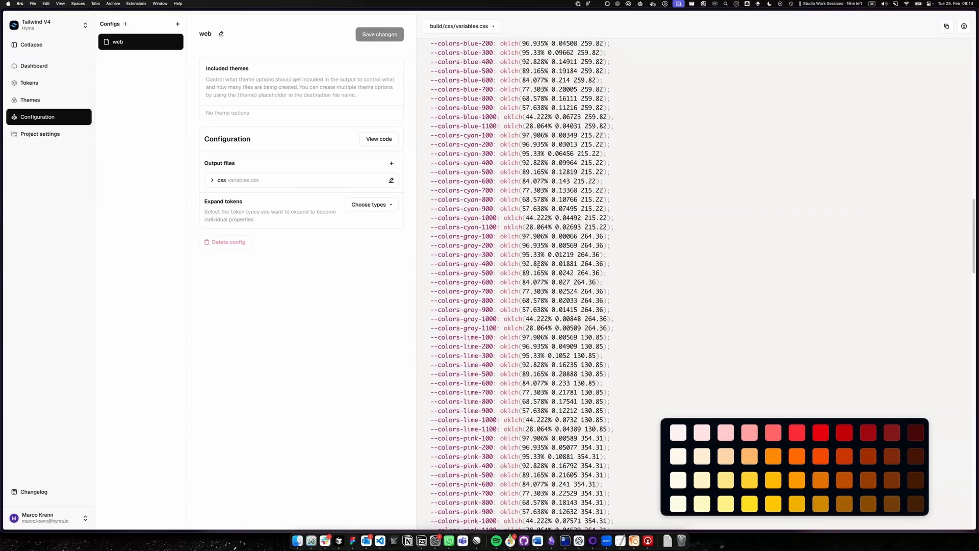
scroll(538, 264, "down", 11)
scroll(538, 264, "down", 12)
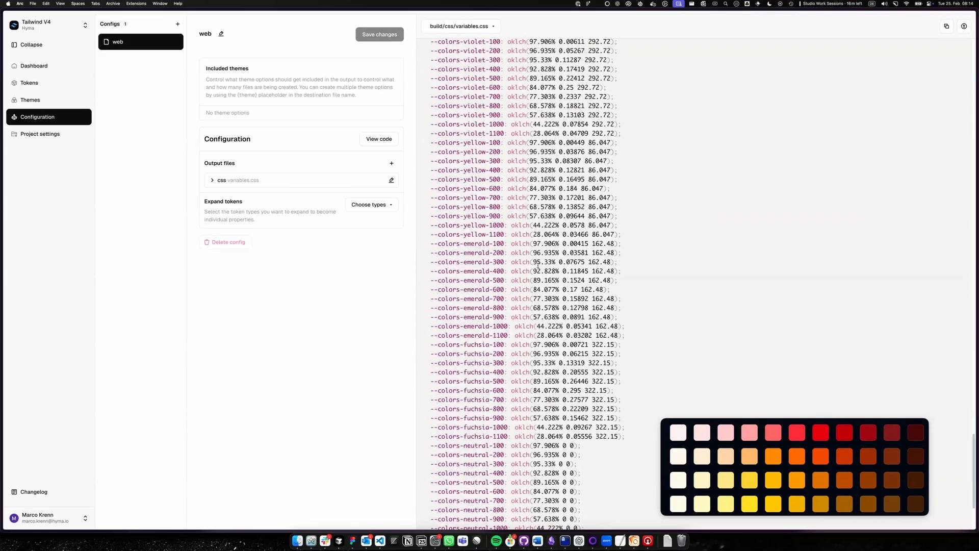
scroll(542, 266, "up", 20)
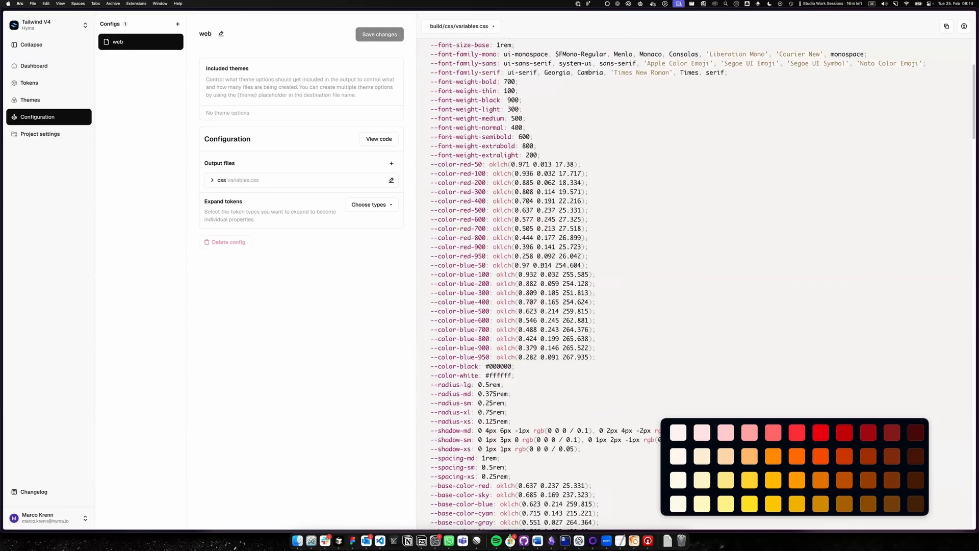
scroll(541, 265, "down", 20)
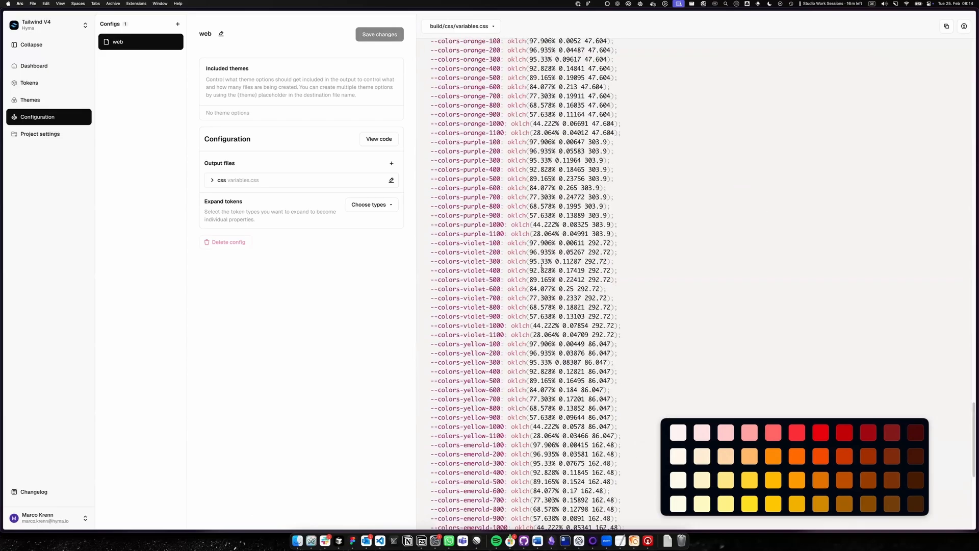
scroll(542, 267, "up", 20)
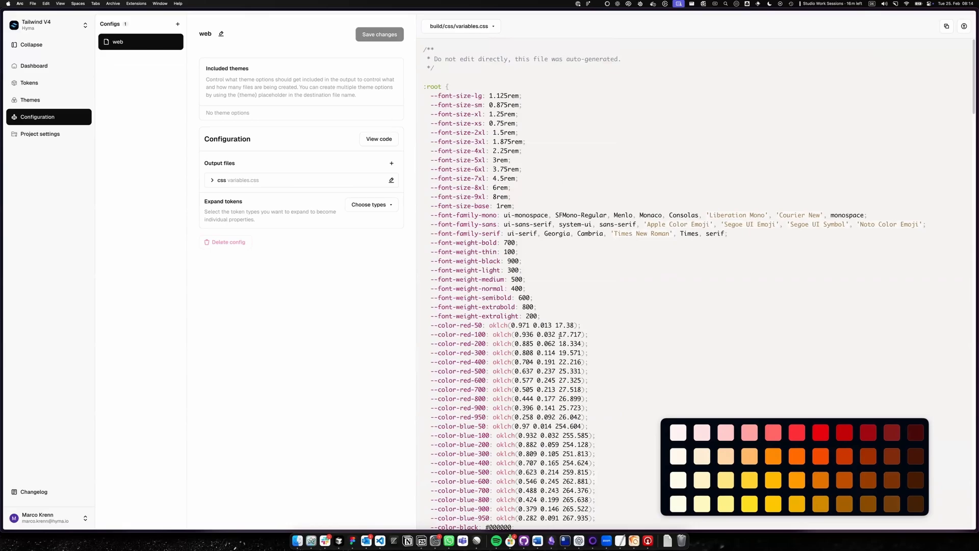
scroll(553, 350, "down", 20)
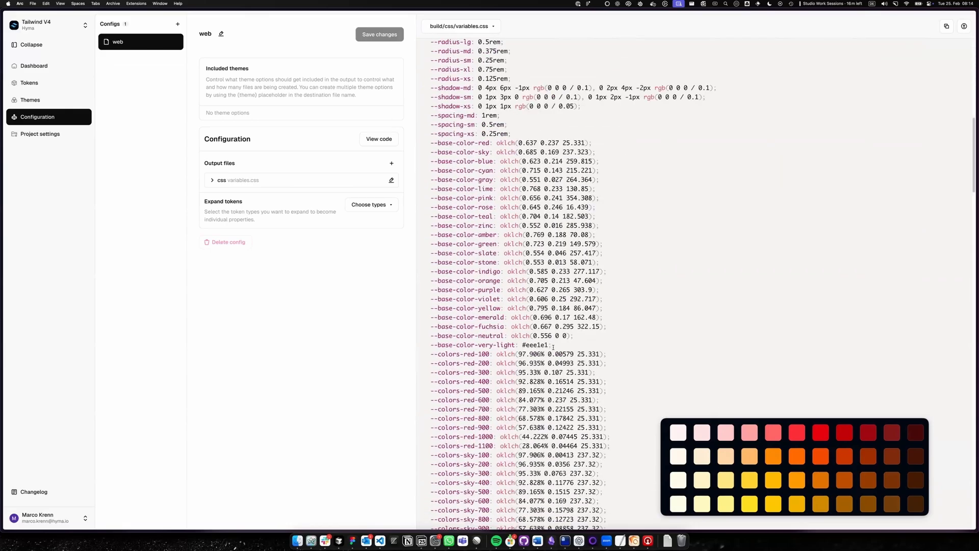
scroll(553, 347, "down", 20)
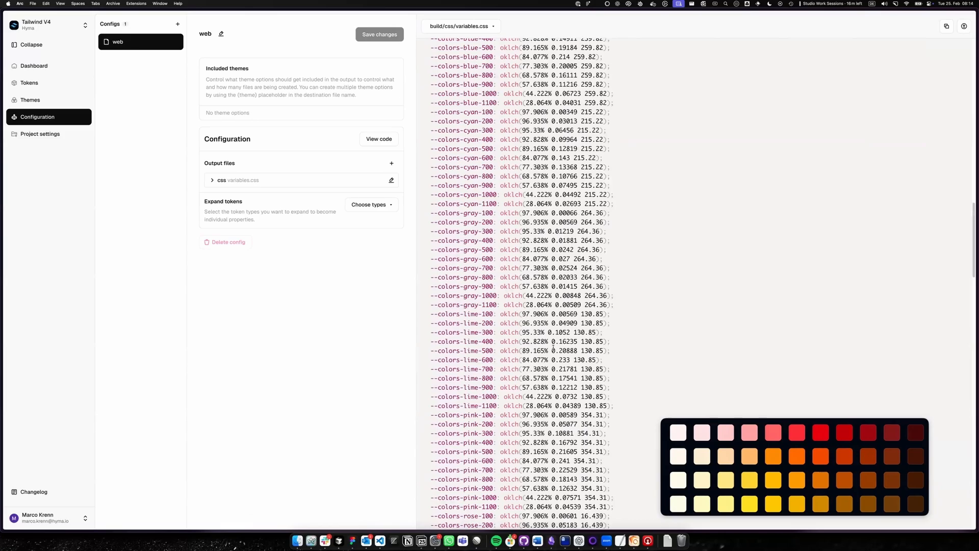
scroll(553, 347, "down", 20)
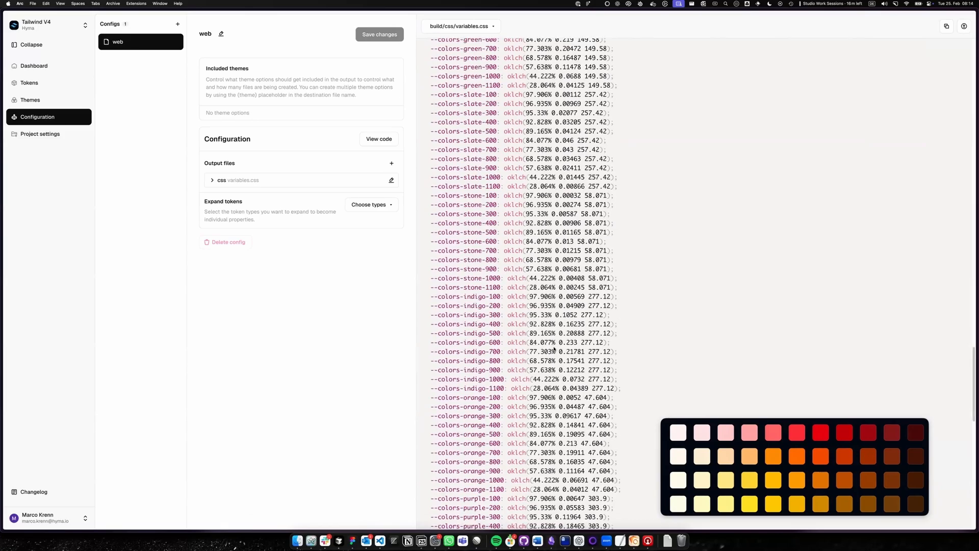
scroll(555, 348, "down", 20)
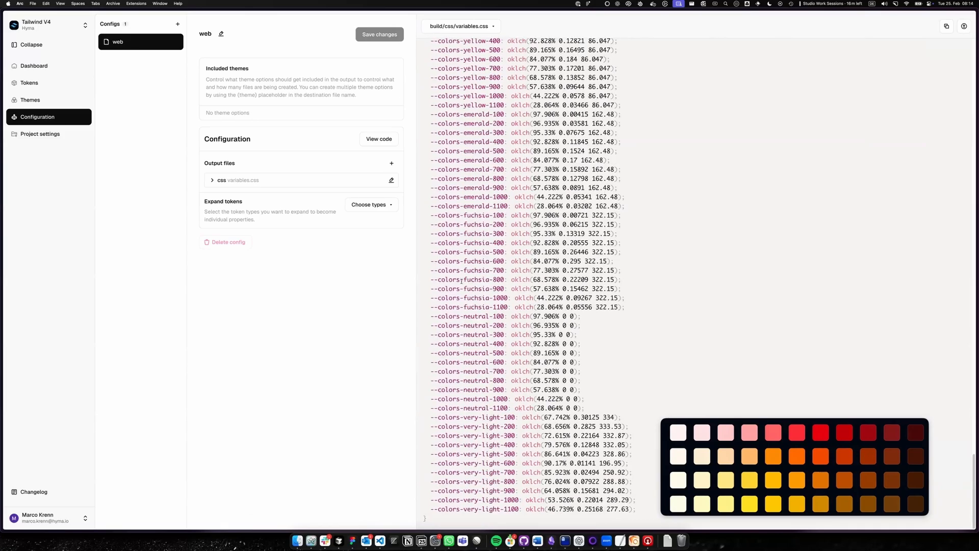
left_click(40, 83)
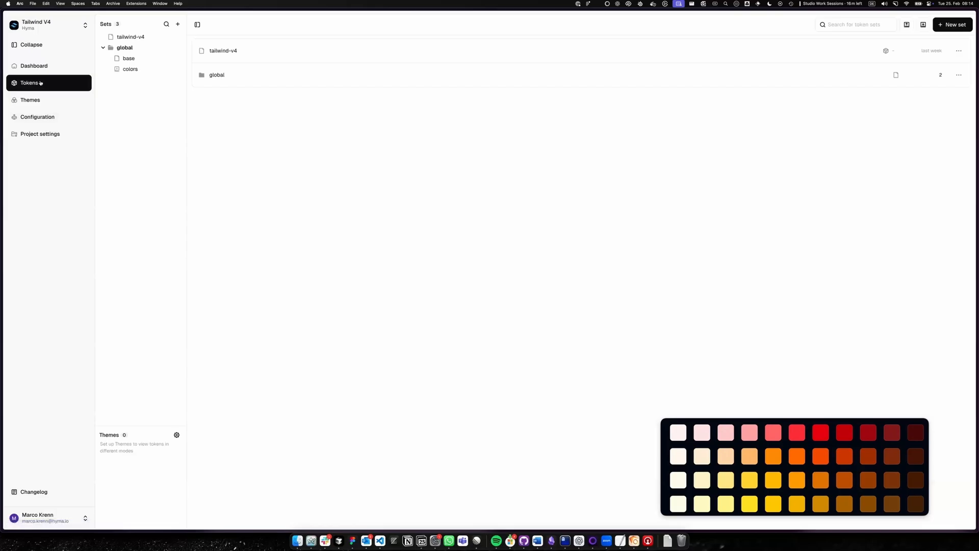
left_click(140, 71)
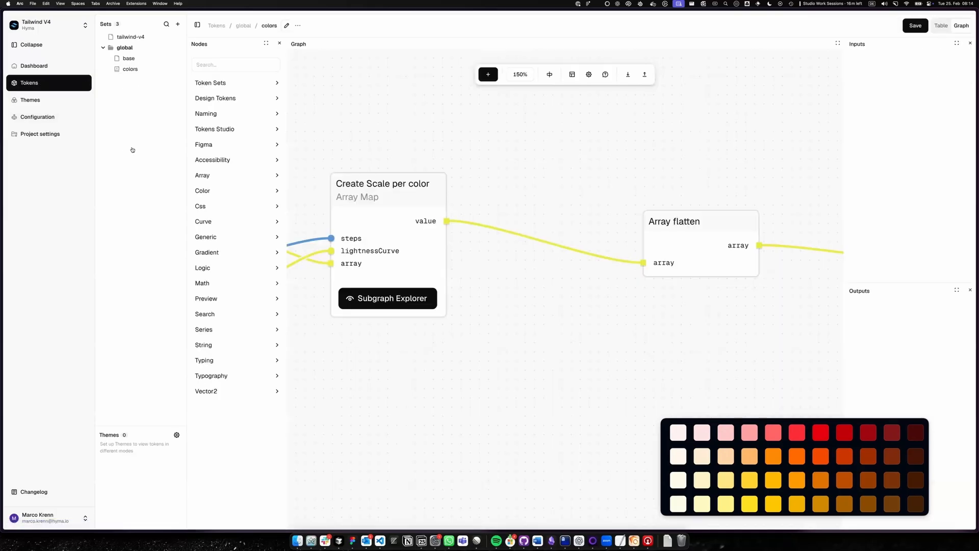
Step: Switch to Figma and create a new design file named Tailwind V4 - Tokens
left_click(353, 541)
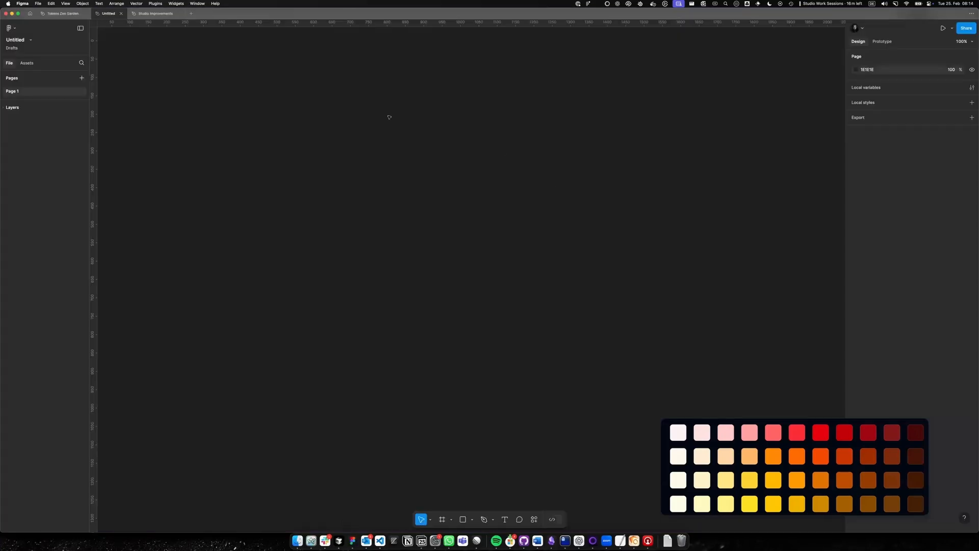
left_click(189, 14)
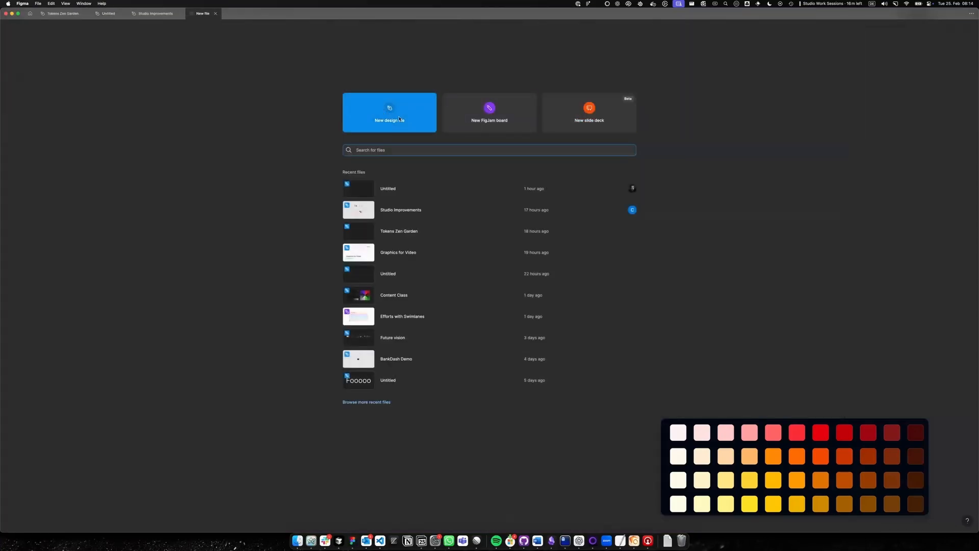
left_click(395, 118)
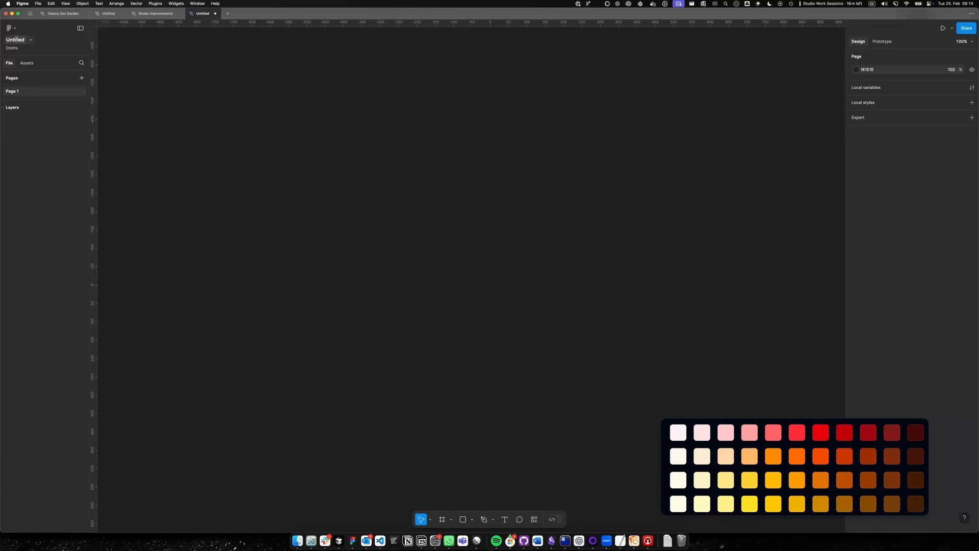
left_click(15, 39)
type("Tailwind V4 - Tokens")
key("Return")
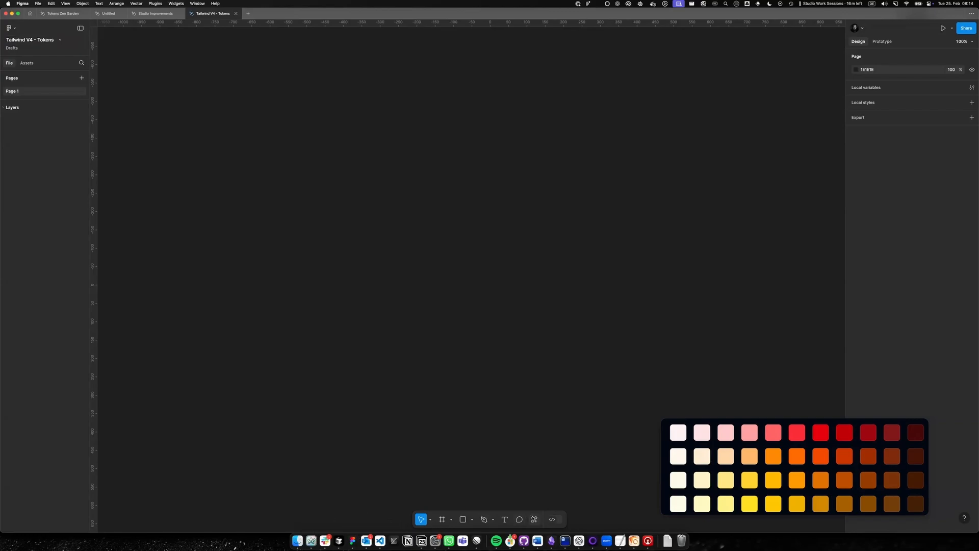
Step: Run the Companion by Tokens Studio plugin and load the Tailwind V4 project
left_click(534, 519)
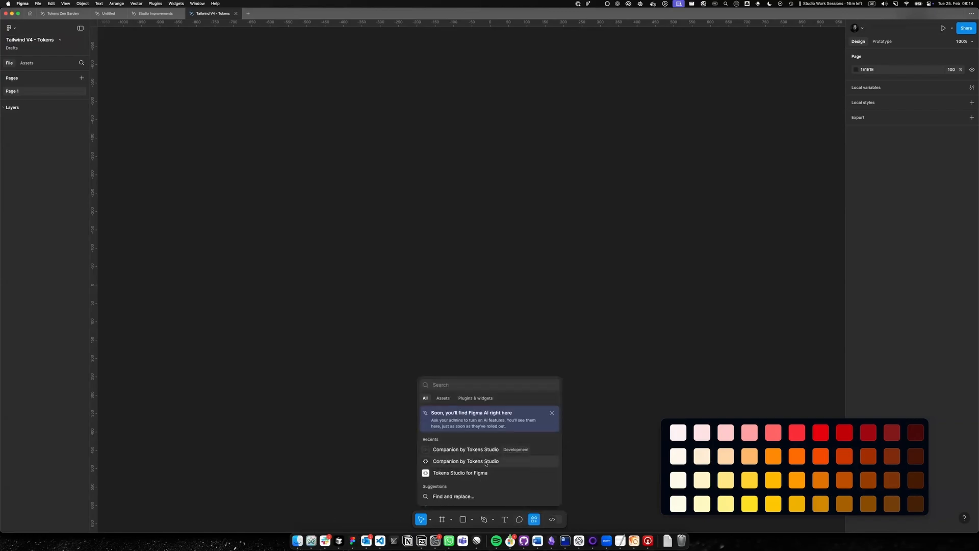
left_click(472, 461)
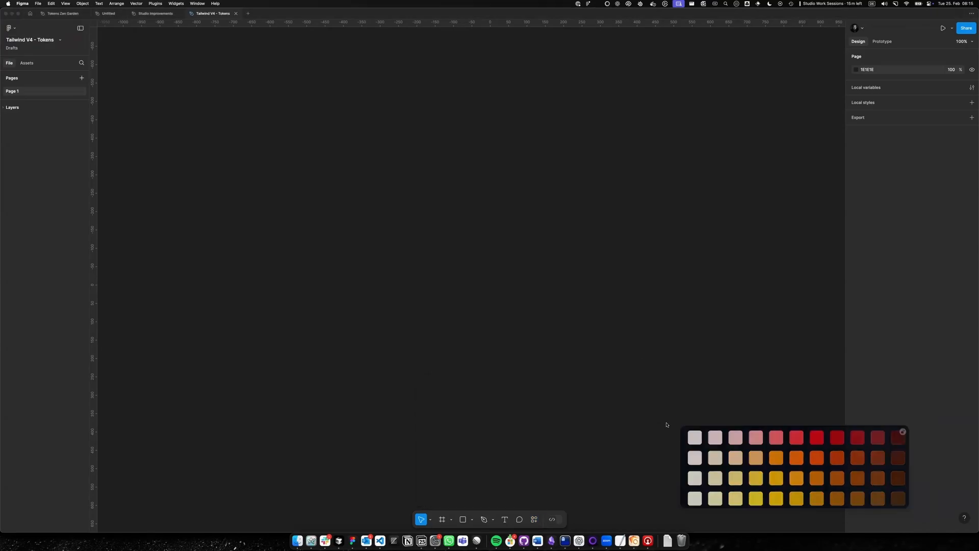
left_click(667, 425)
left_click(735, 117)
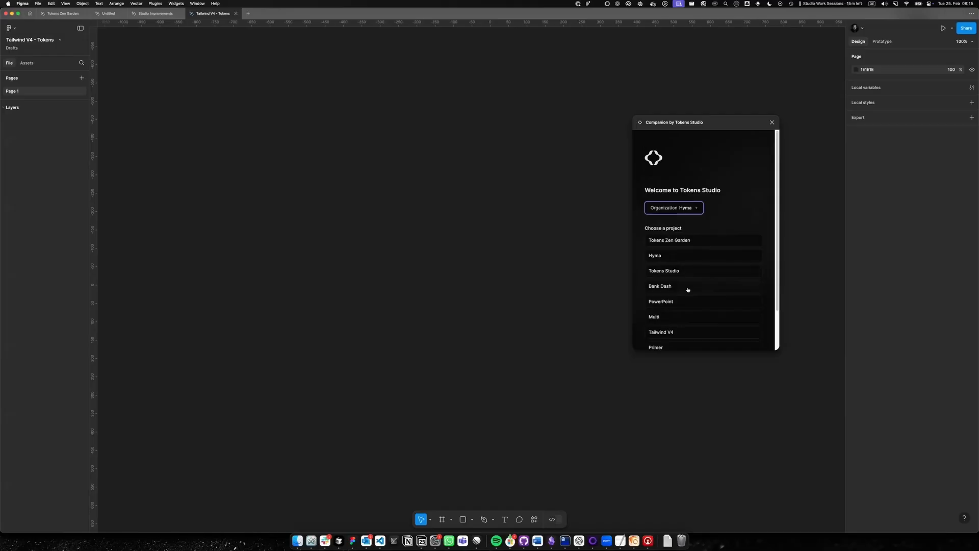
scroll(688, 289, "down", 1)
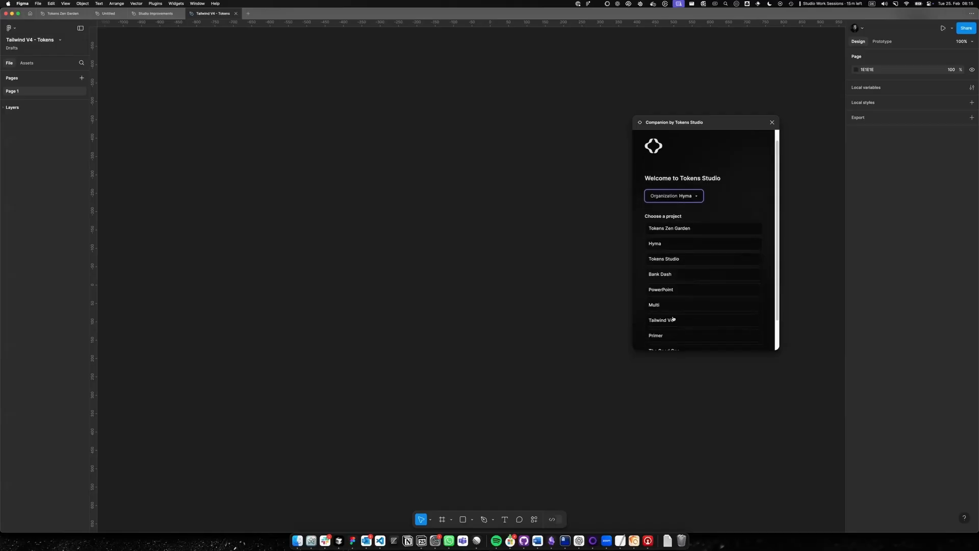
left_click(672, 319)
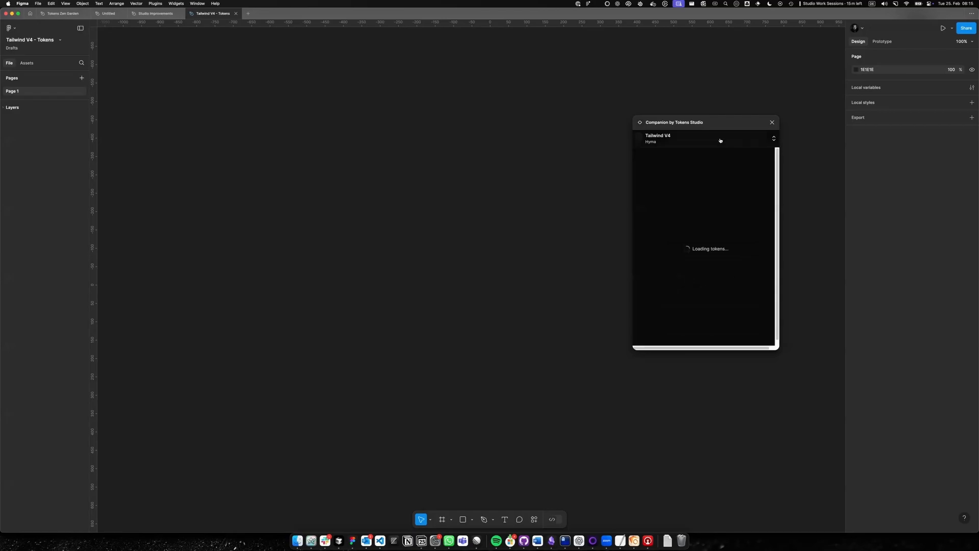
Step: Close the Companion plugin, run the Tokens Studio for Figma plugin, and load its example
left_click_drag(722, 130, 730, 124)
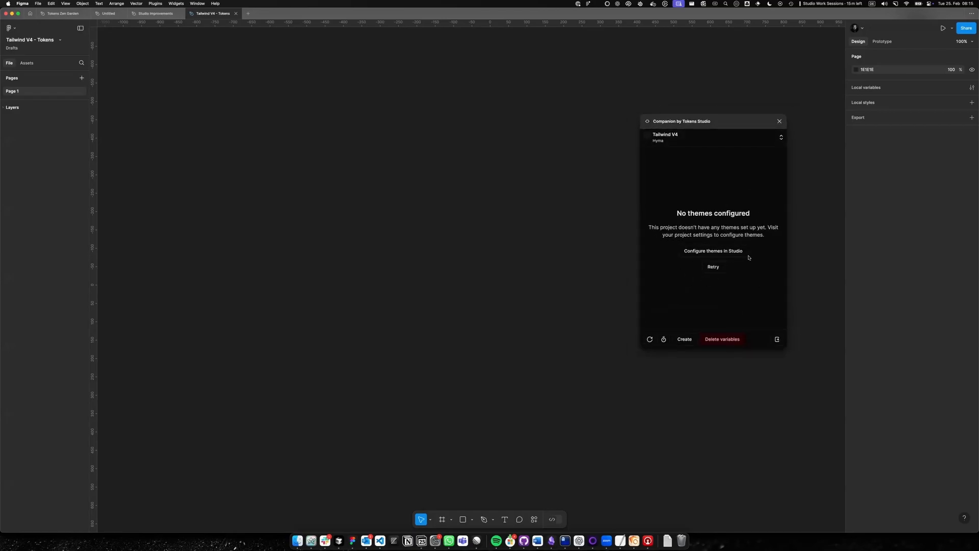
left_click(780, 122)
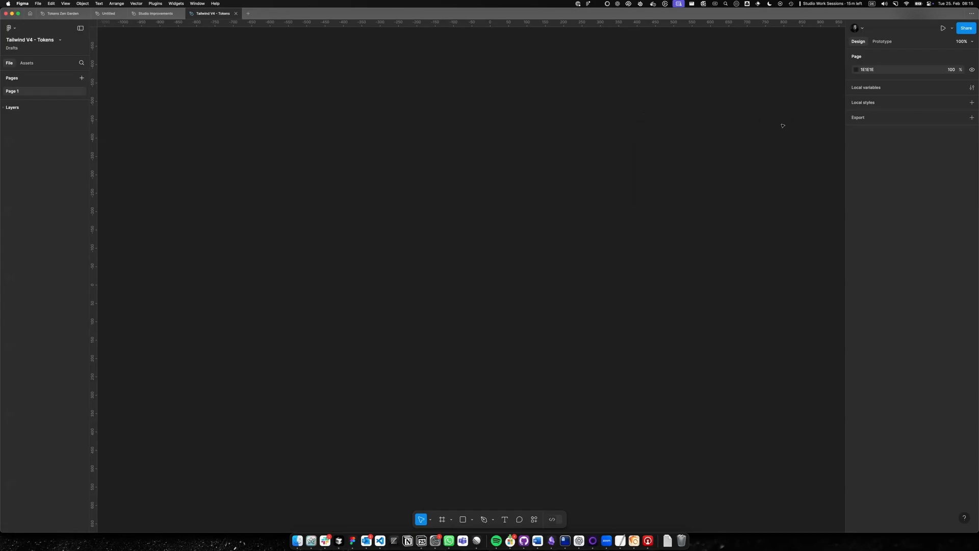
left_click(534, 519)
left_click(475, 473)
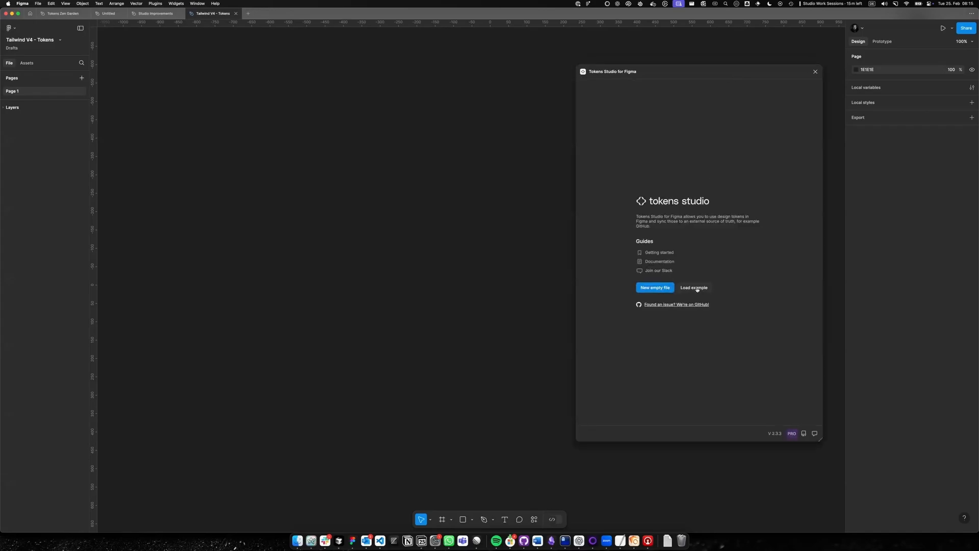
left_click(695, 288)
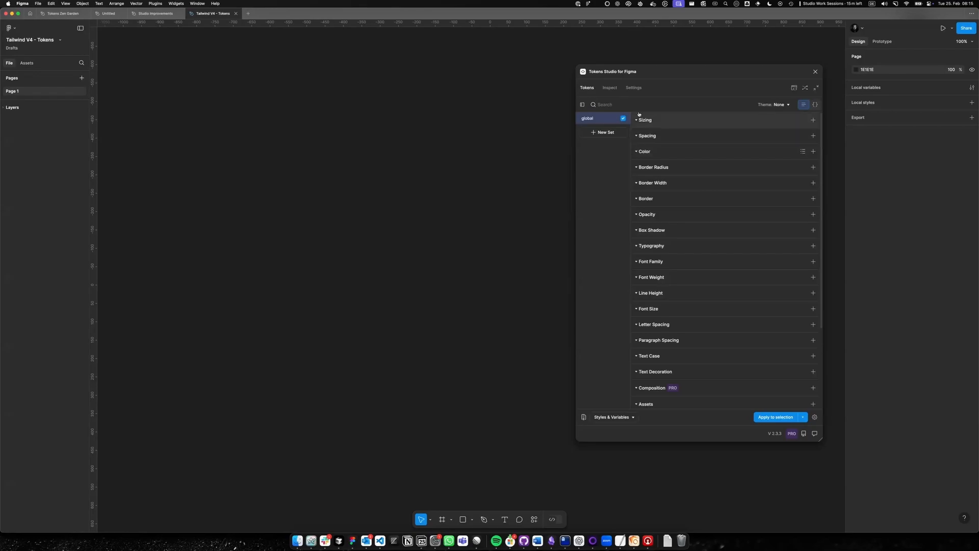
Step: Try to apply the Studio Zen sync provider in the plugin settings and open its credentials for editing
left_click(632, 89)
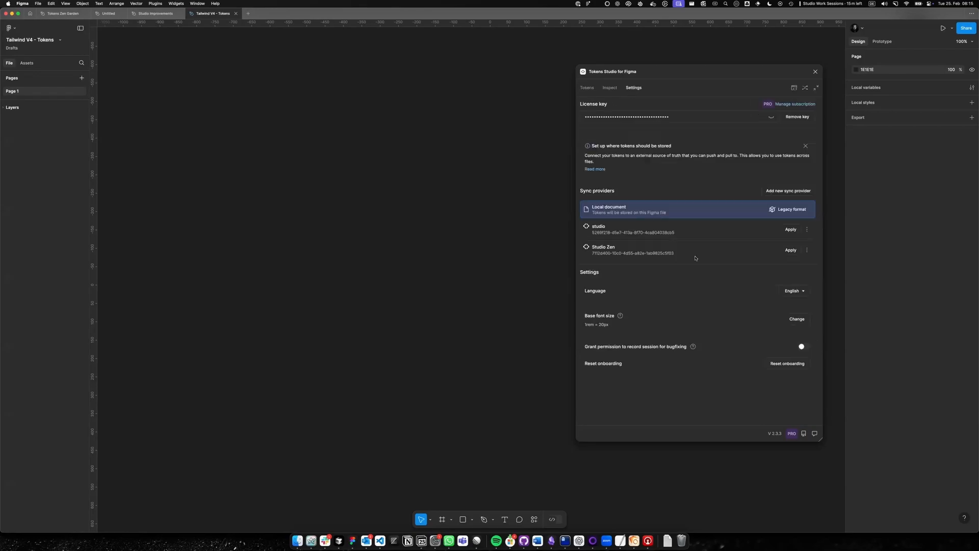
left_click(799, 252)
left_click(807, 250)
left_click(796, 263)
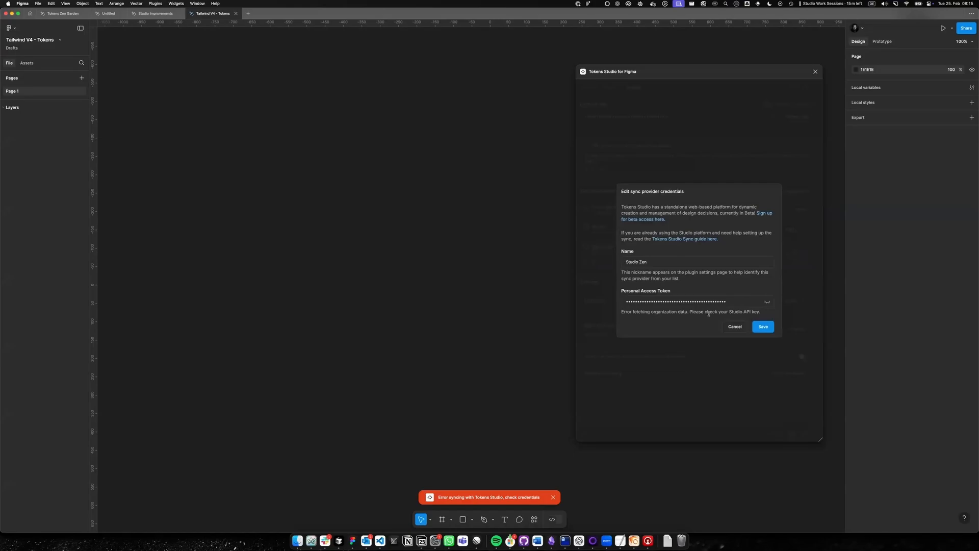
Step: Switch to Tokens Studio in the browser and delete the existing figma API key from the personal API keys
left_click(311, 540)
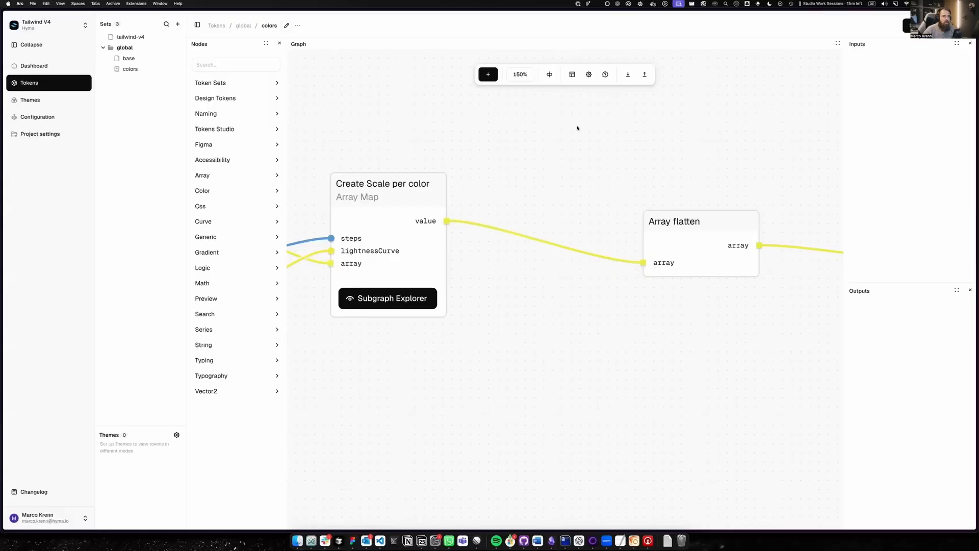
key("super+k")
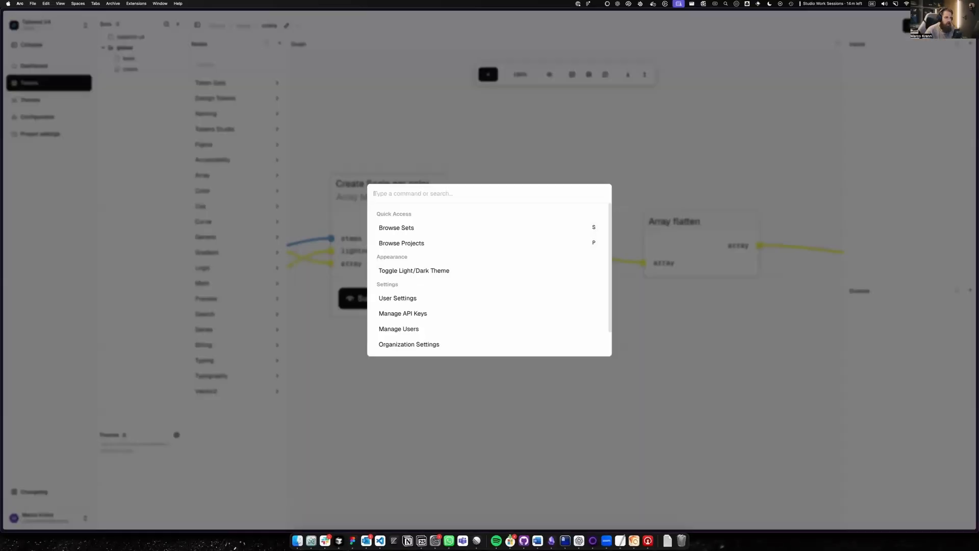
key("Escape")
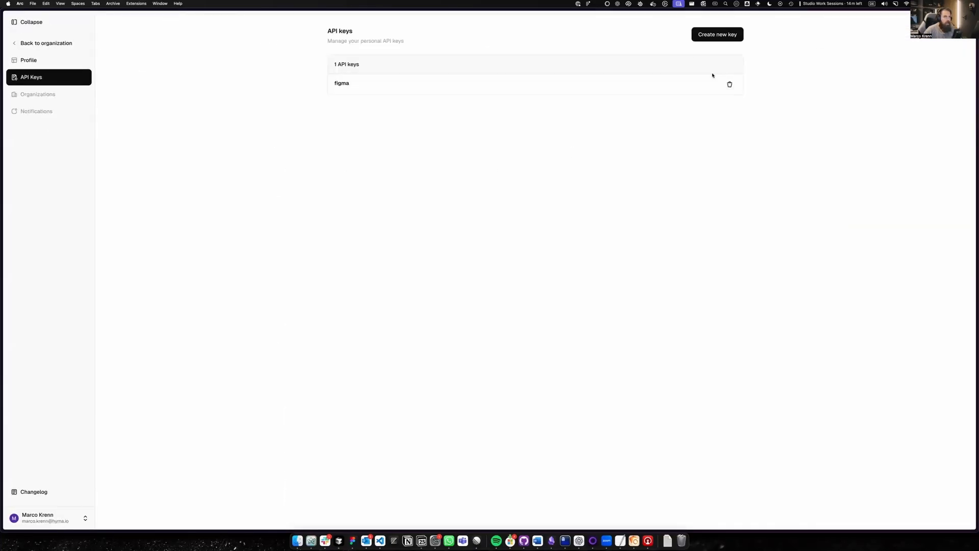
left_click(730, 84)
left_click(551, 291)
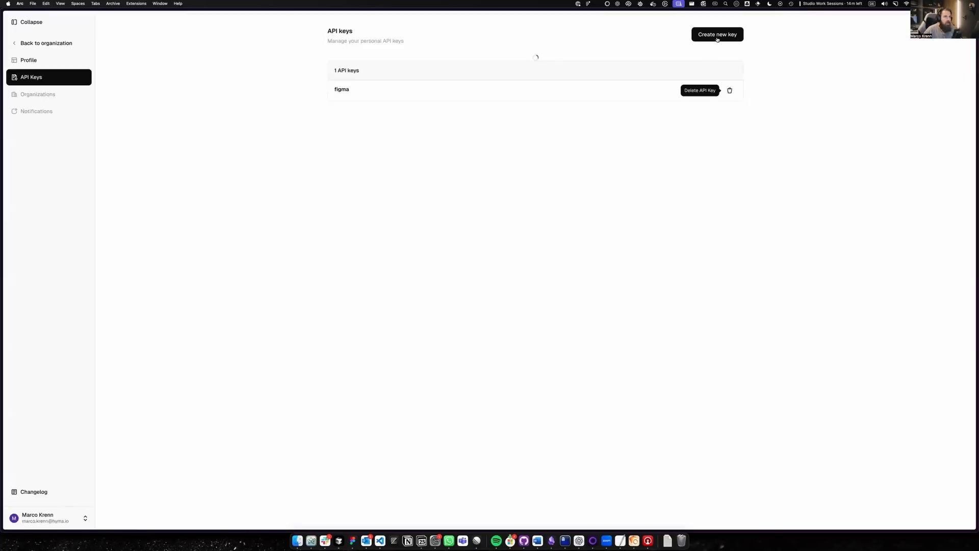
Step: Create a new API key named Figma
left_click(535, 298)
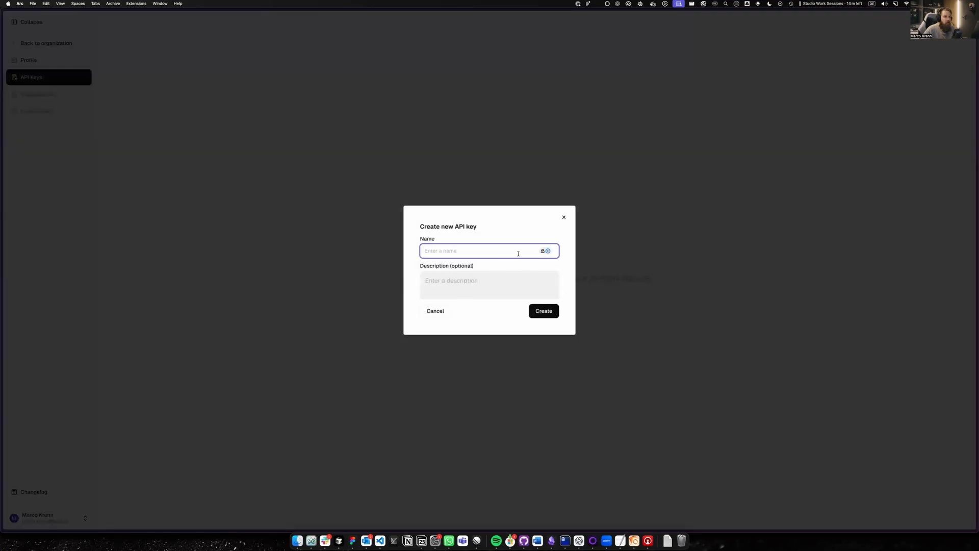
type("API K")
key("BackSpace")
key("BackSpace")
key("BackSpace")
key("BackSpace")
key("BackSpace")
type("Figma")
left_click(543, 311)
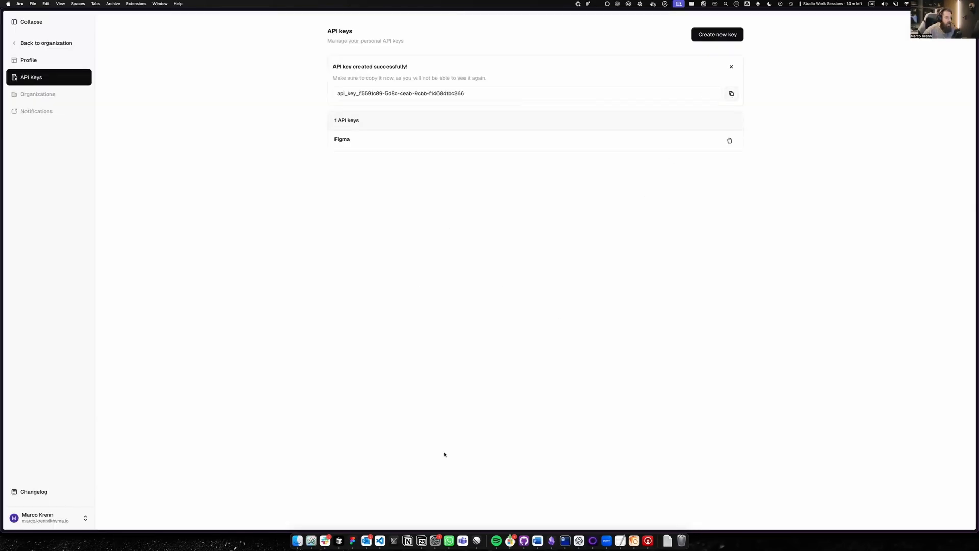
Step: Switch to Figma, rename the Studio Zen provider to Studio, and paste the new API key as its personal access token
left_click(353, 540)
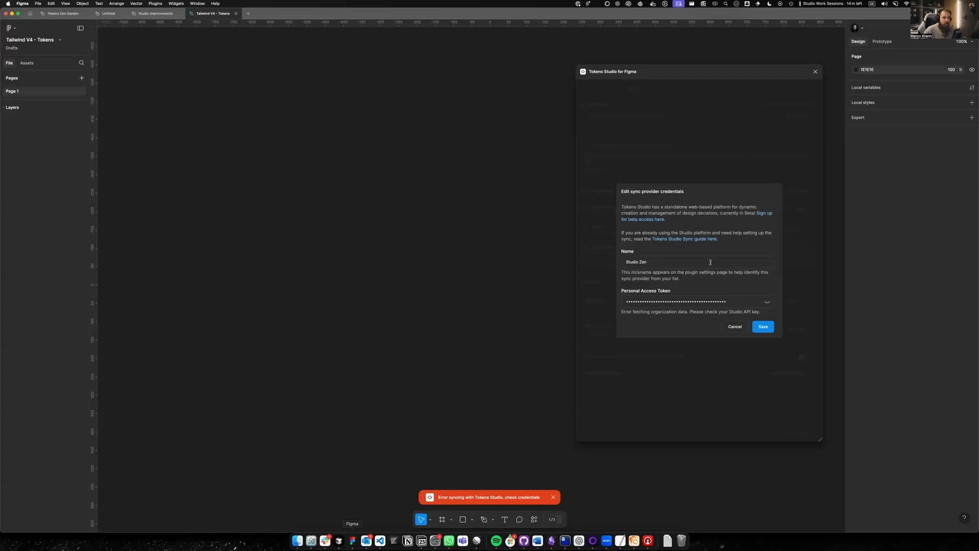
left_click(739, 300)
left_click_drag(662, 271, 659, 264)
left_click(660, 263)
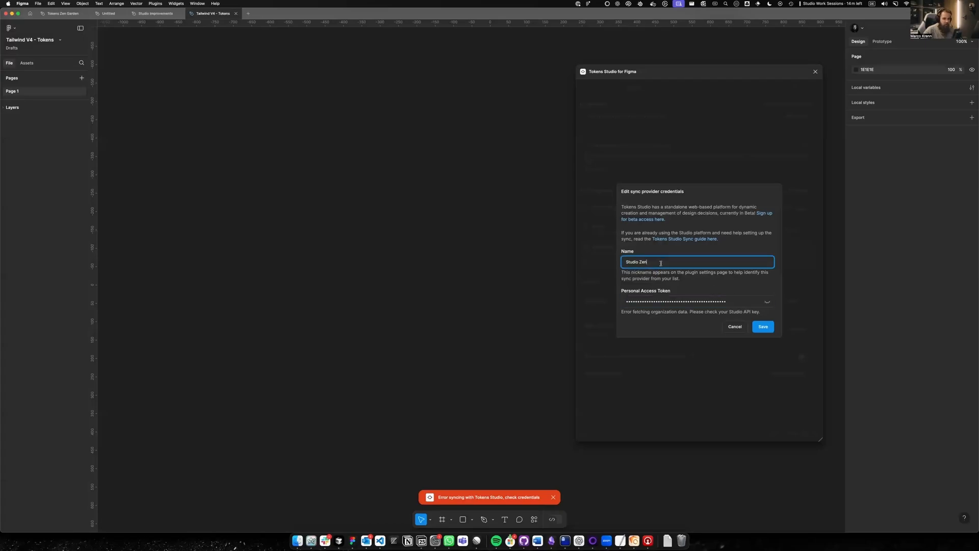
key("BackSpace")
key("BackSpace")
key("Tab")
key("super+v")
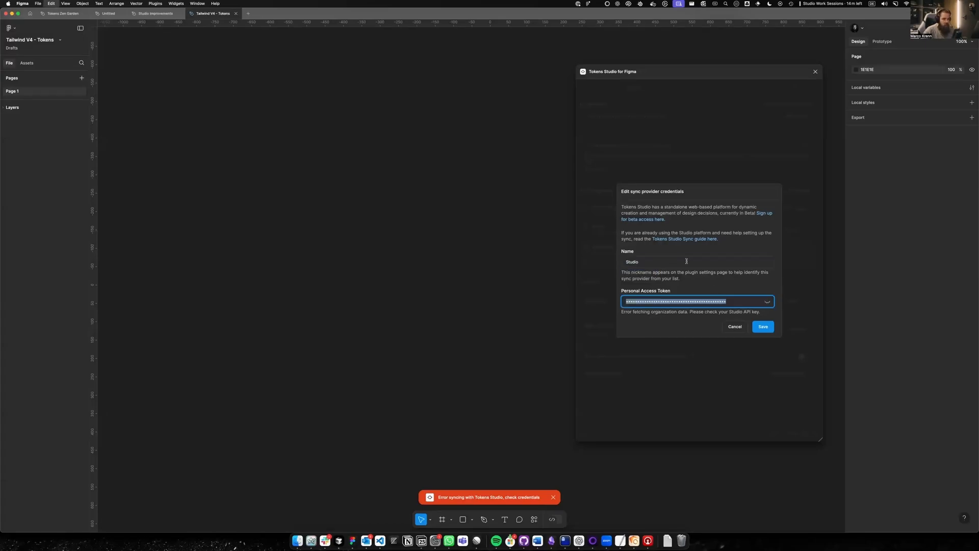
Step: Choose the Tailwind V4 project for the Studio sync provider and save its credentials
left_click(771, 326)
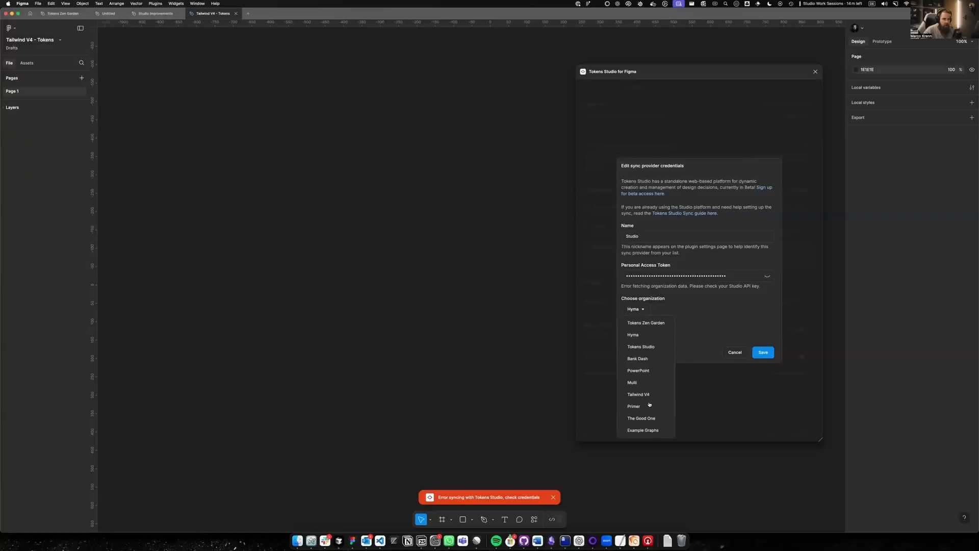
left_click(644, 395)
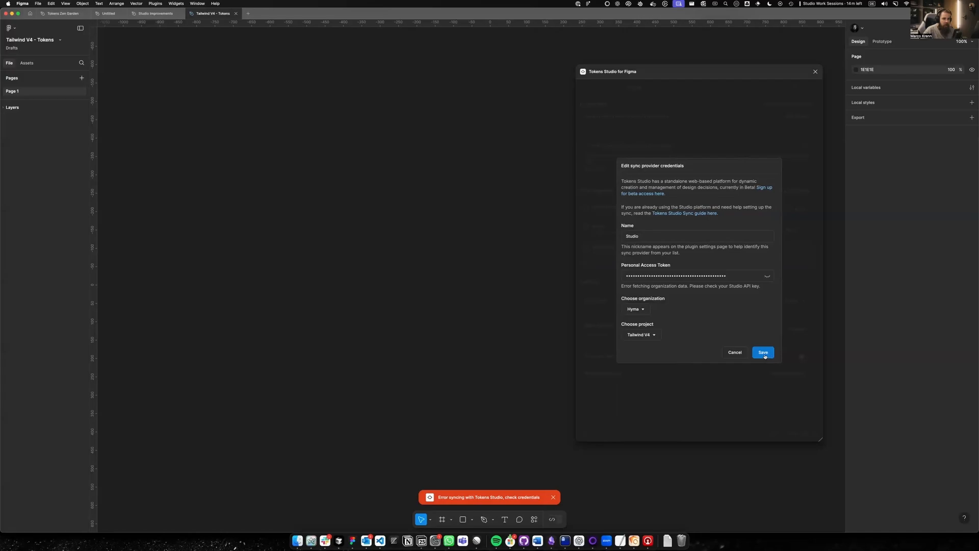
left_click(764, 352)
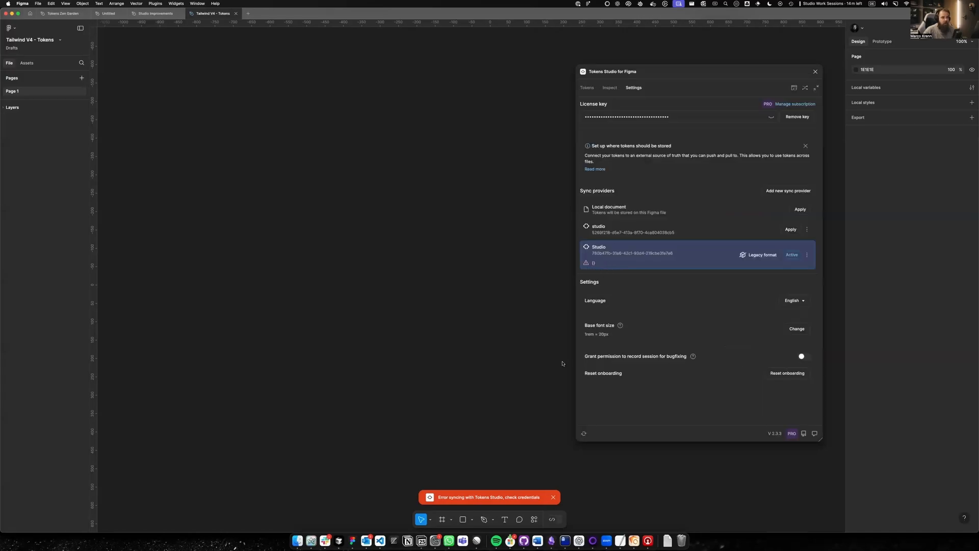
left_click(553, 497)
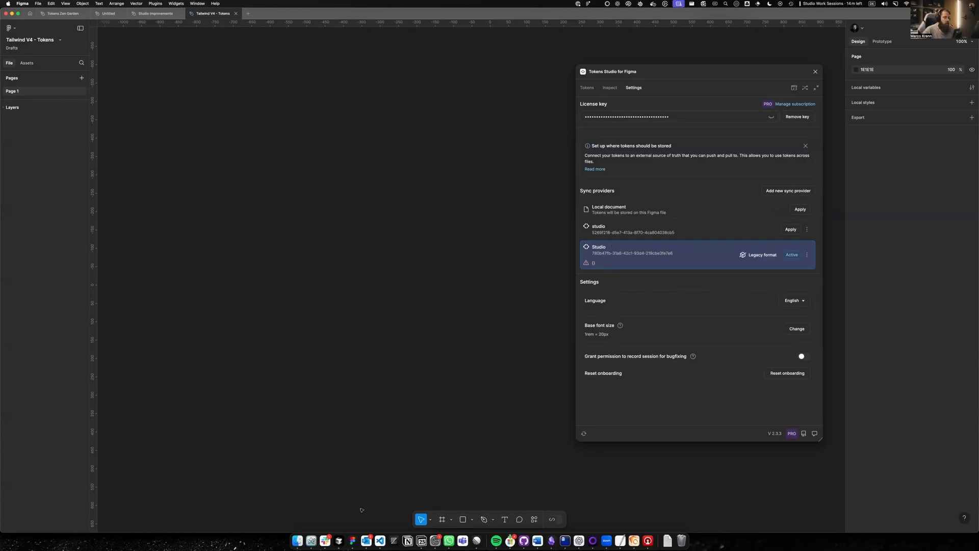
left_click_drag(726, 74, 735, 60)
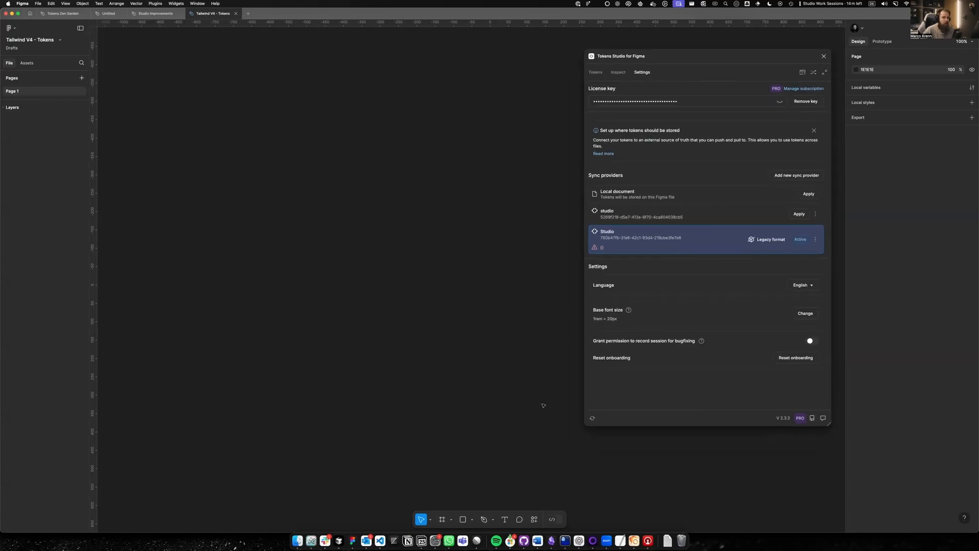
Step: Switch back to Tokens Studio in the browser and delete the Figma API key
left_click(311, 540)
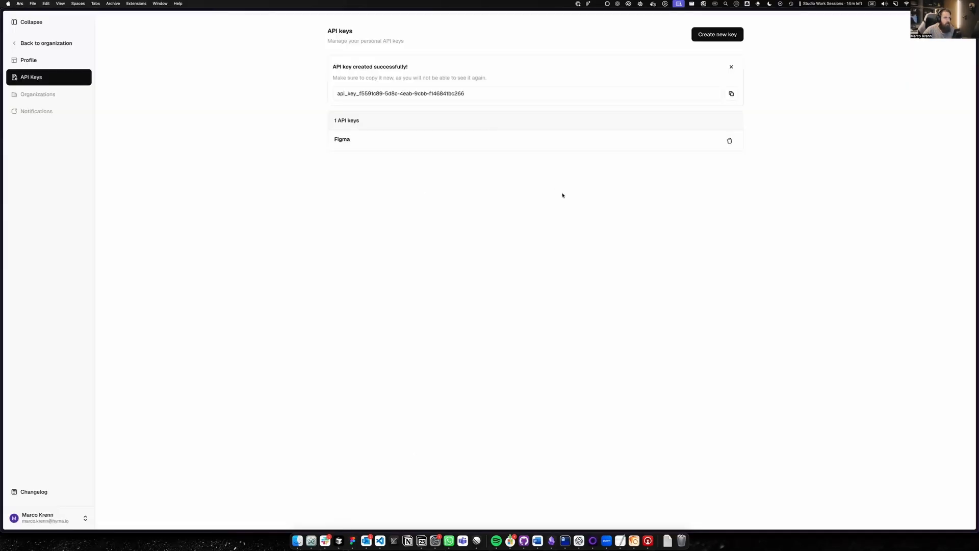
left_click(730, 140)
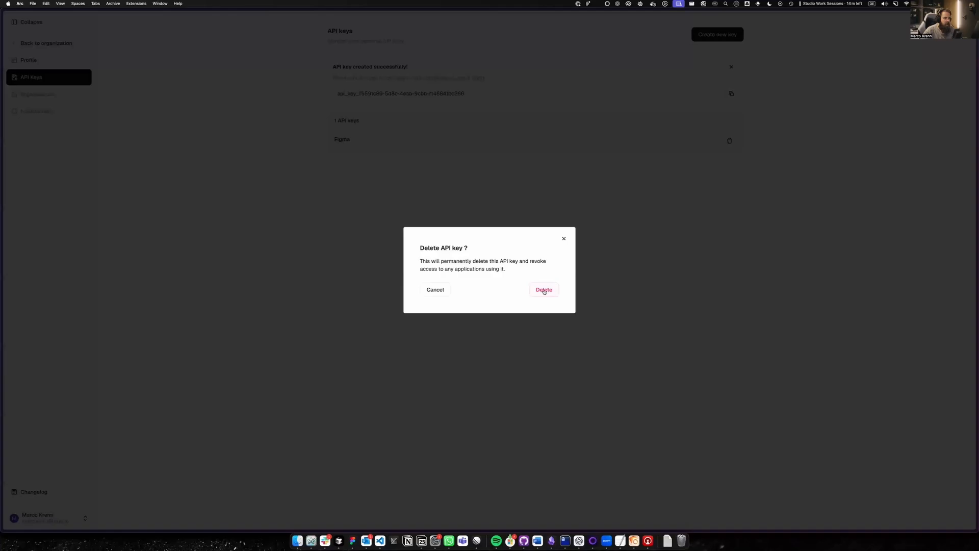
left_click(544, 289)
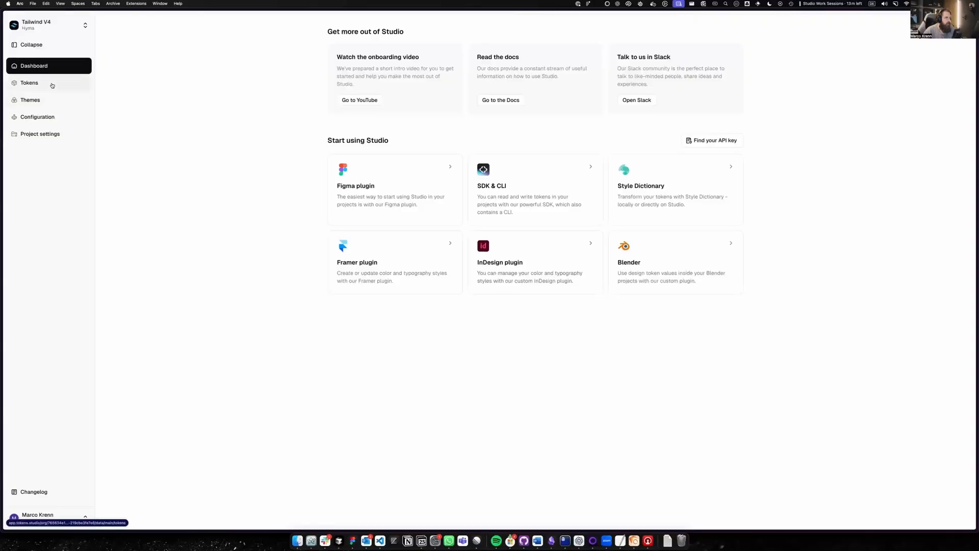
Step: Examine the generated color tokens of the global/colors set in list form, then return to its graph
left_click(51, 84)
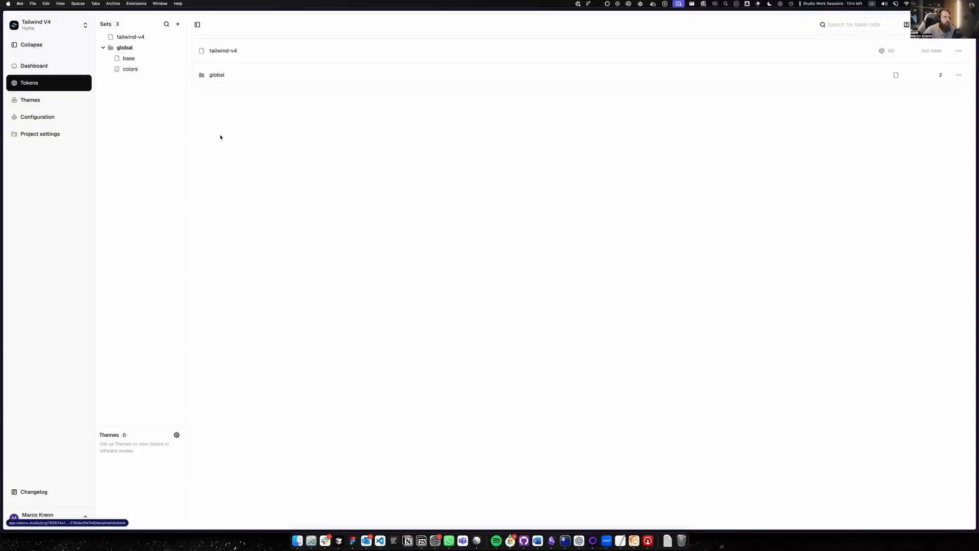
left_click(130, 69)
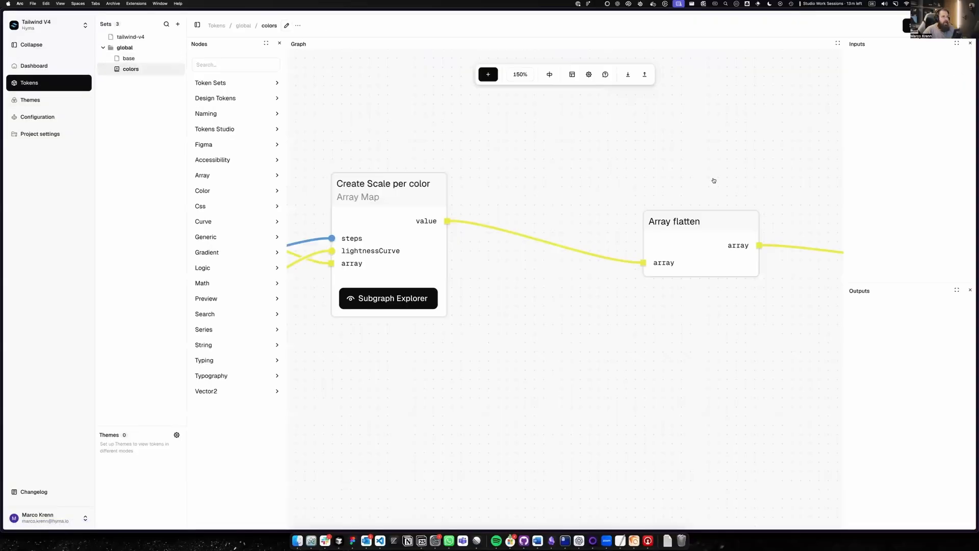
left_click(920, 27)
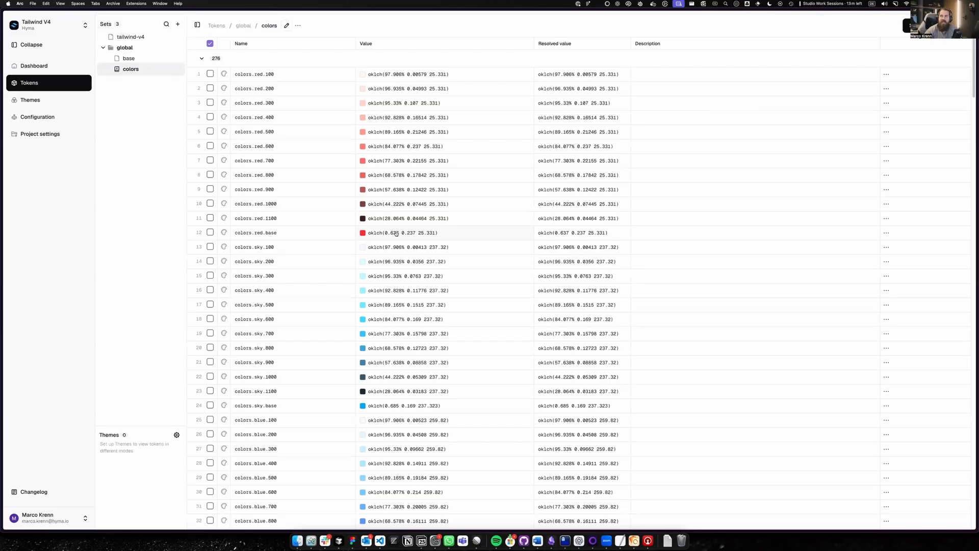
scroll(470, 229, "down", 20)
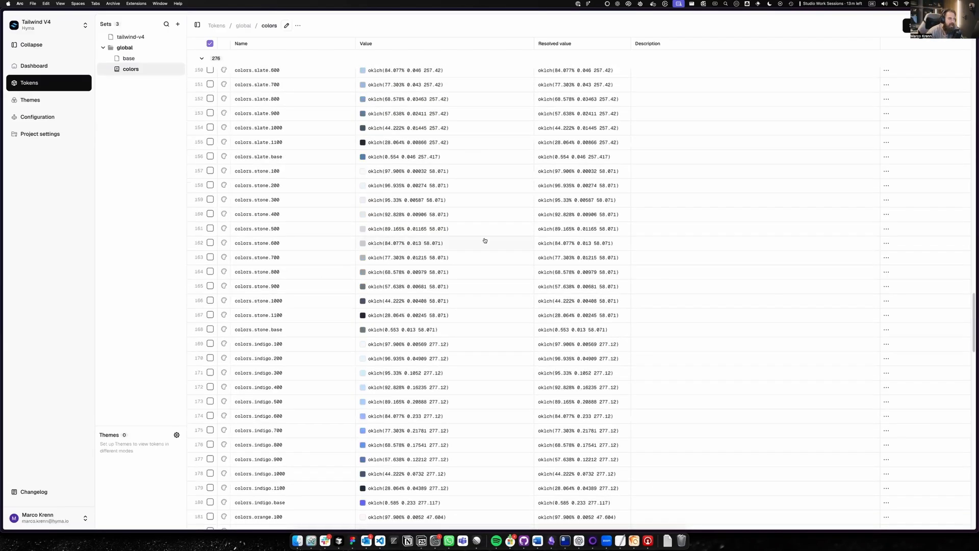
scroll(492, 248, "down", 18)
scroll(493, 251, "up", 20)
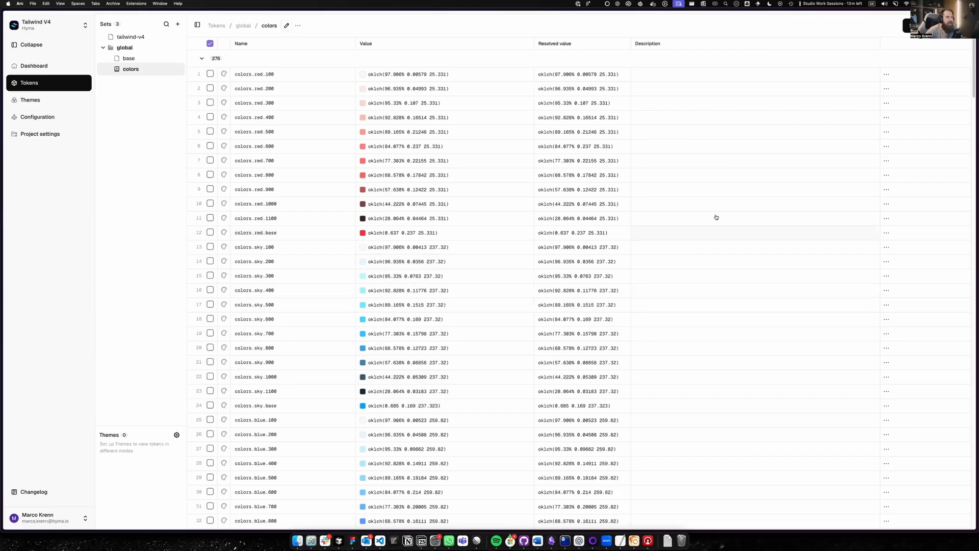
scroll(532, 271, "down", 20)
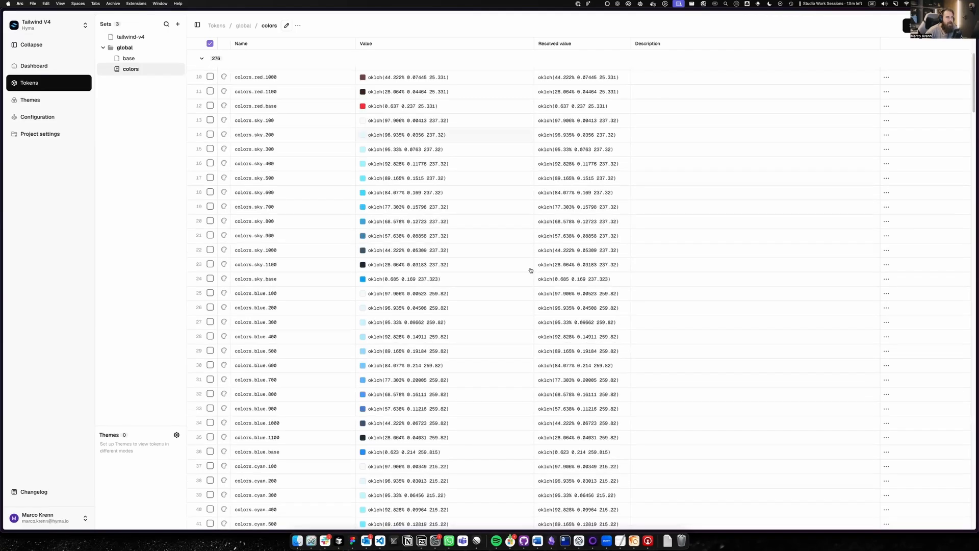
scroll(532, 271, "up", 15)
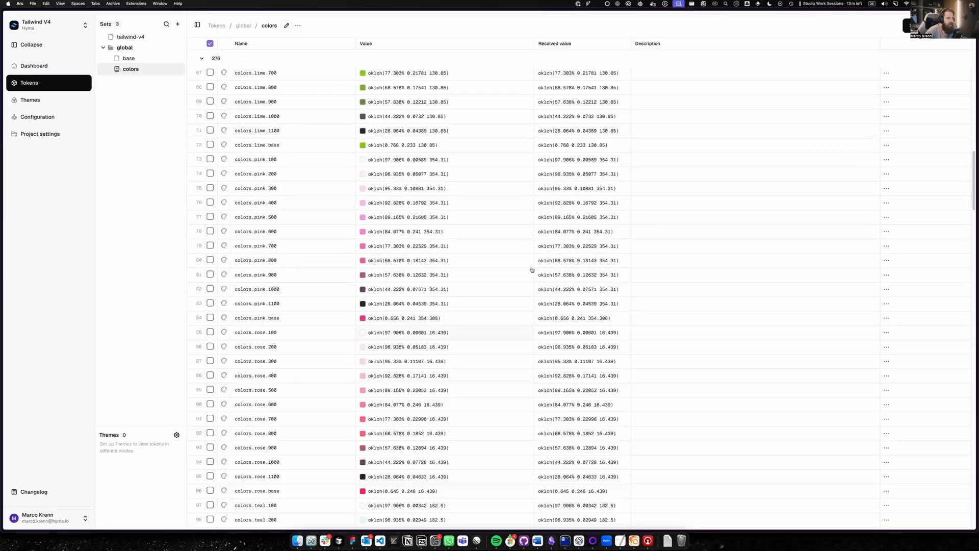
scroll(561, 265, "up", 15)
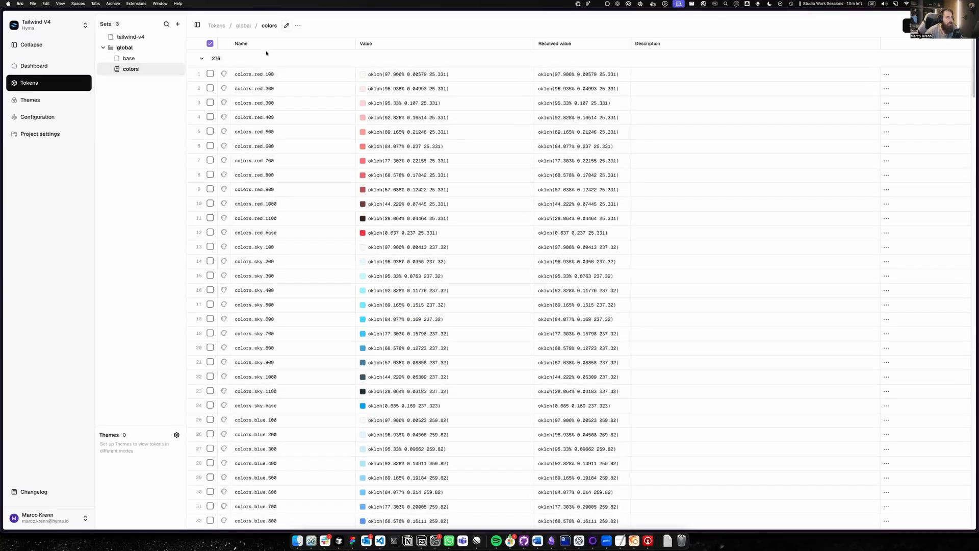
left_click(929, 27)
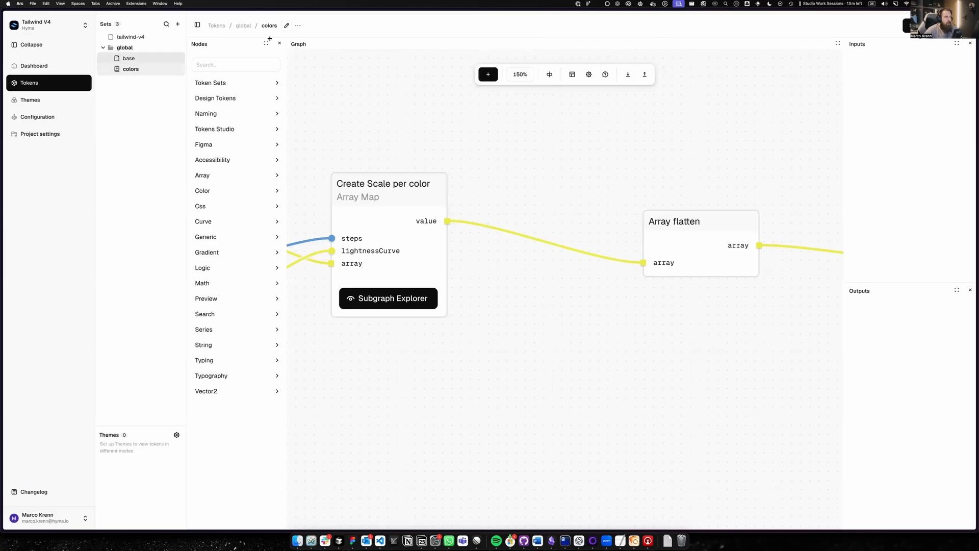
Step: Review the color variables in the web configuration's variables.css output
left_click(49, 115)
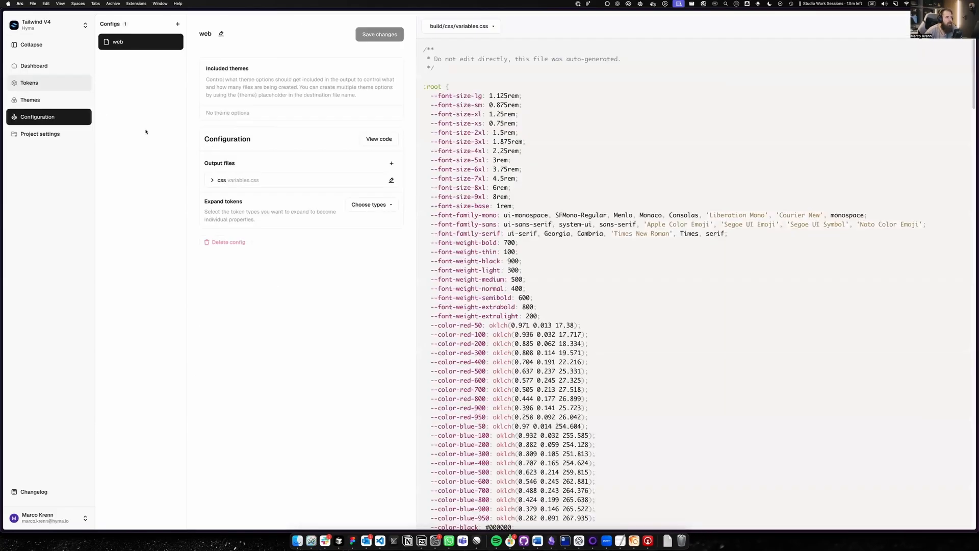
scroll(627, 270, "down", 20)
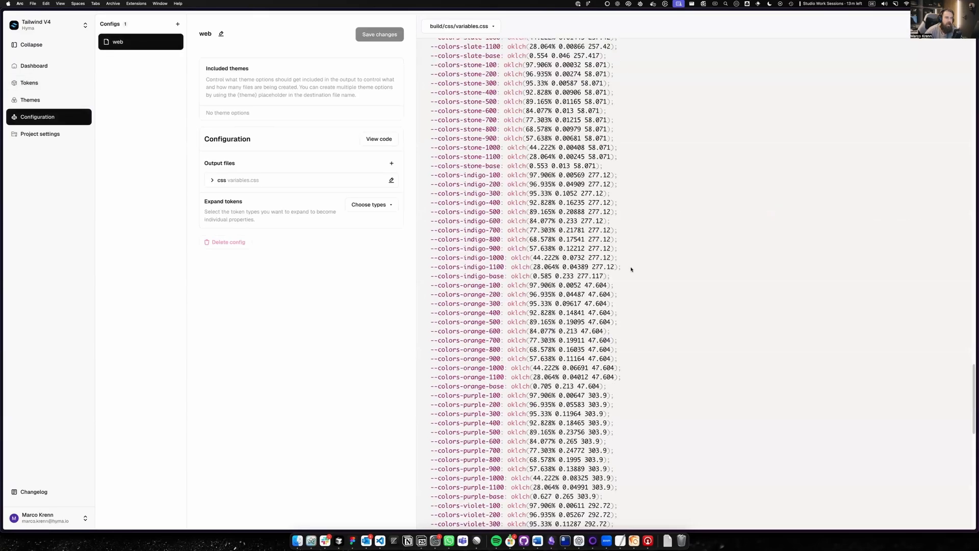
scroll(594, 130, "up", 20)
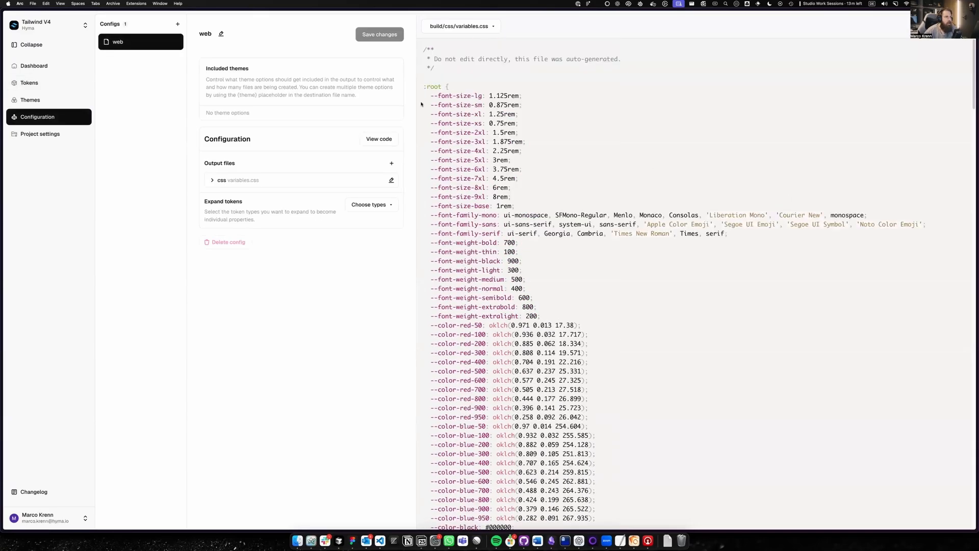